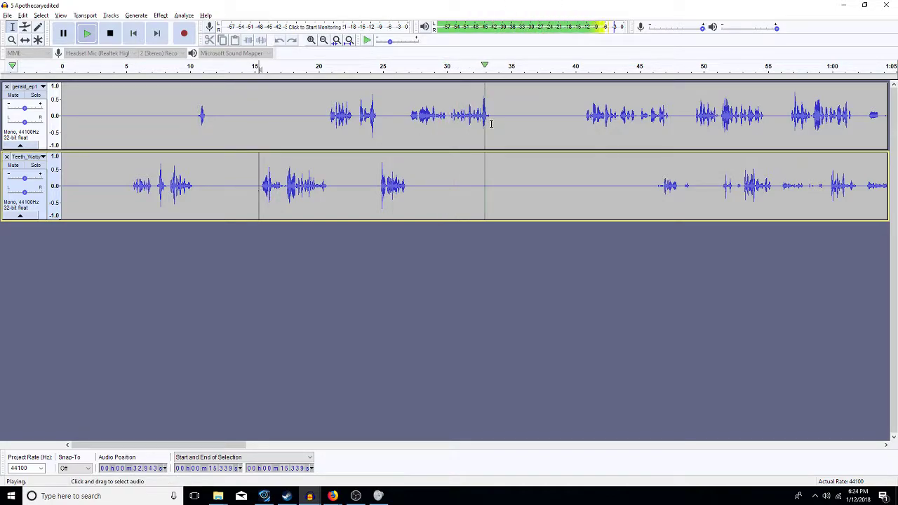
# Step: Stop playback and inspect the per-application volume levels in the Windows Volume Mixer
pyautogui.press('space')
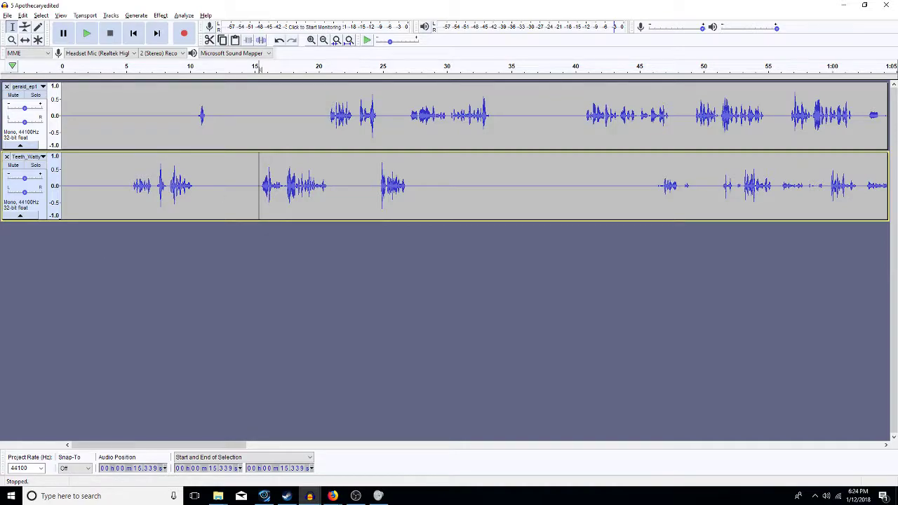
pyautogui.hotkey('alt', 'Tab')
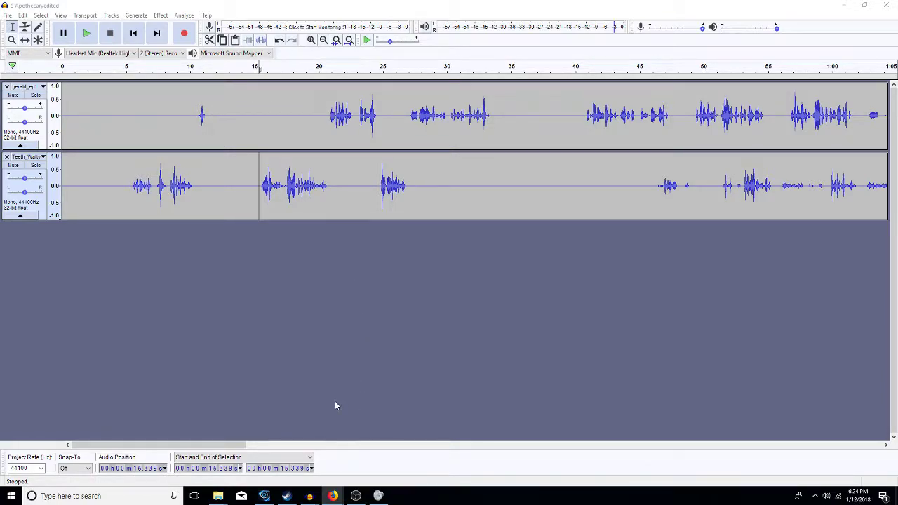
pyautogui.click(378, 496)
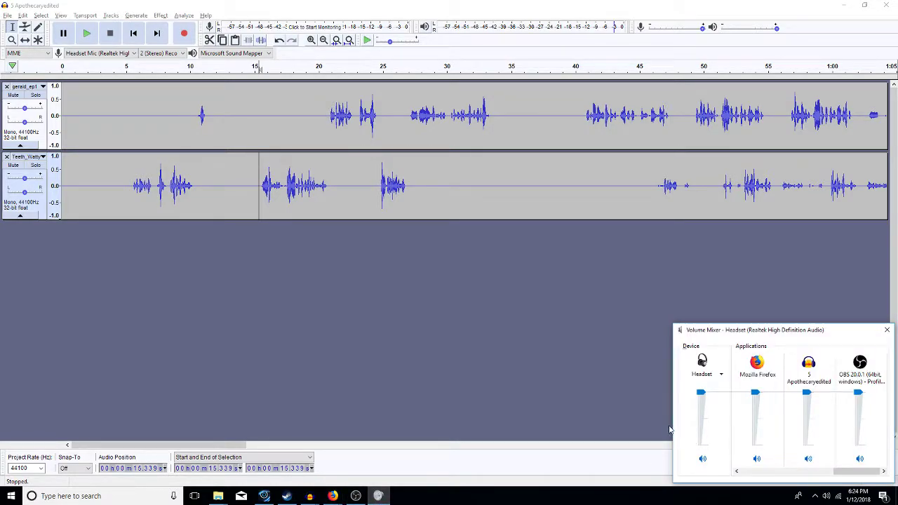
pyautogui.moveTo(845, 475); pyautogui.dragTo(754, 476)
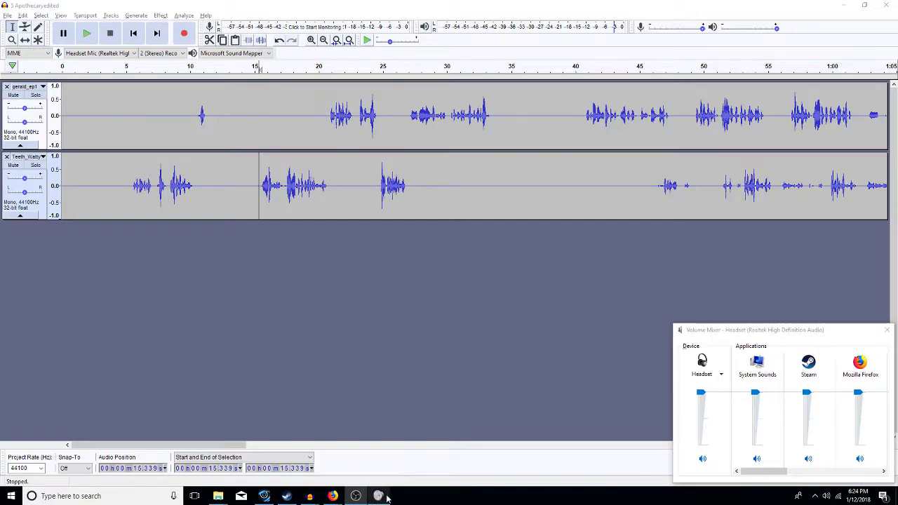
# Step: In the Windows playback devices, disable the Headset and enable the Speakers as output
pyautogui.rightClick(826, 498)
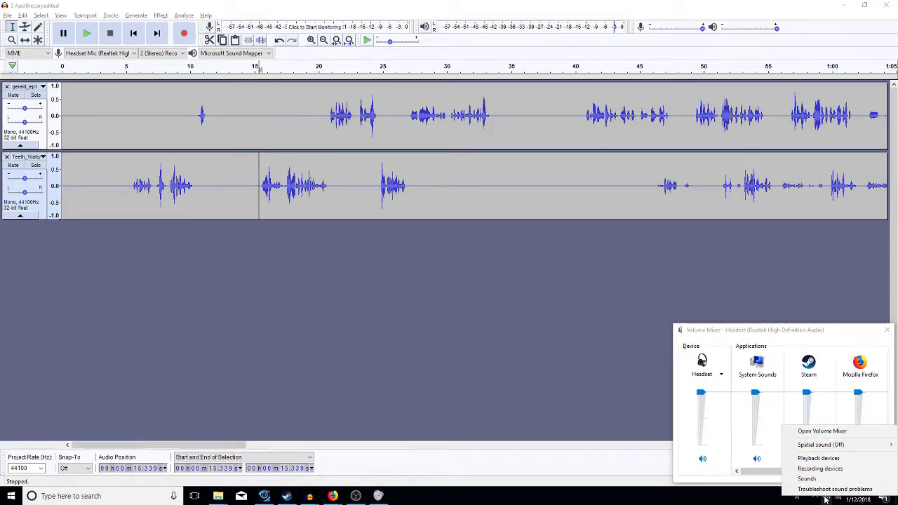
pyautogui.click(818, 457)
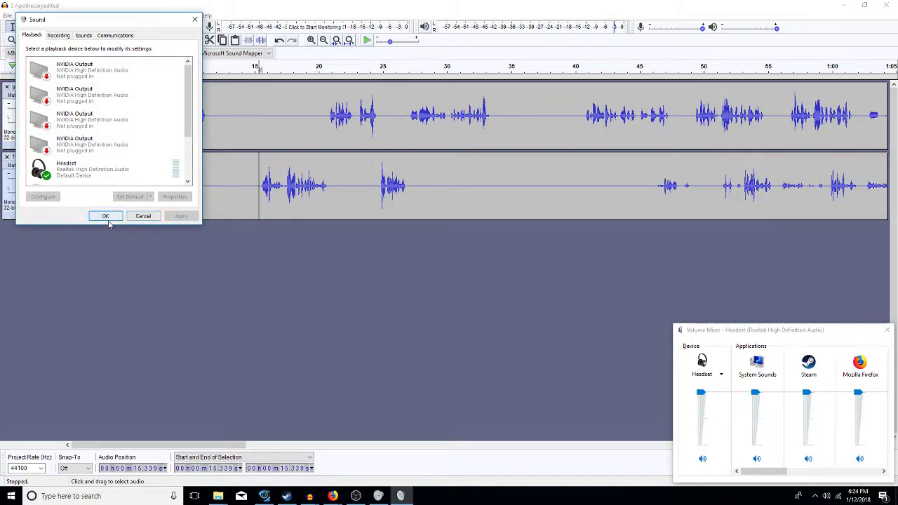
pyautogui.click(188, 183)
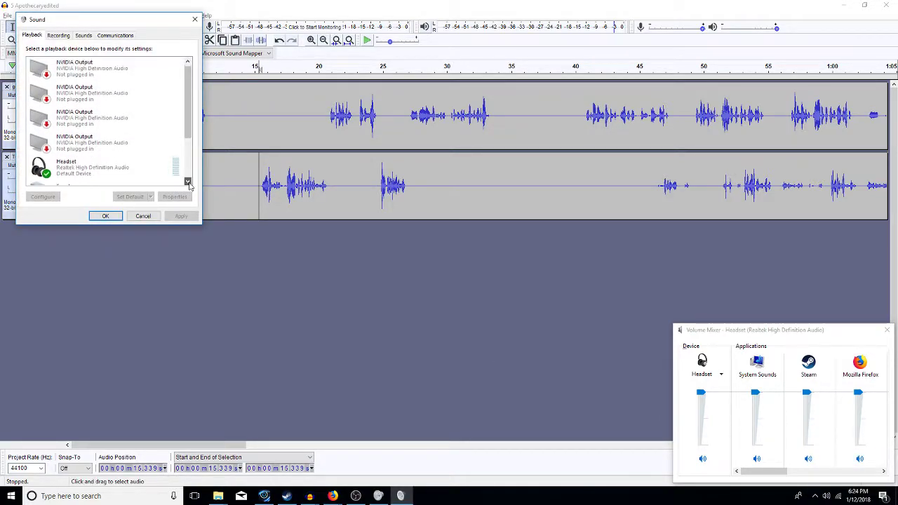
pyautogui.click(188, 181)
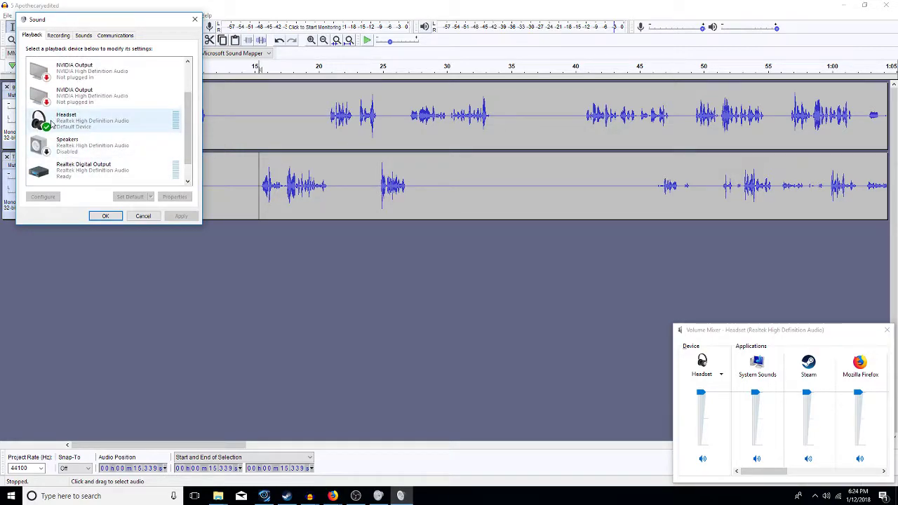
pyautogui.rightClick(56, 123)
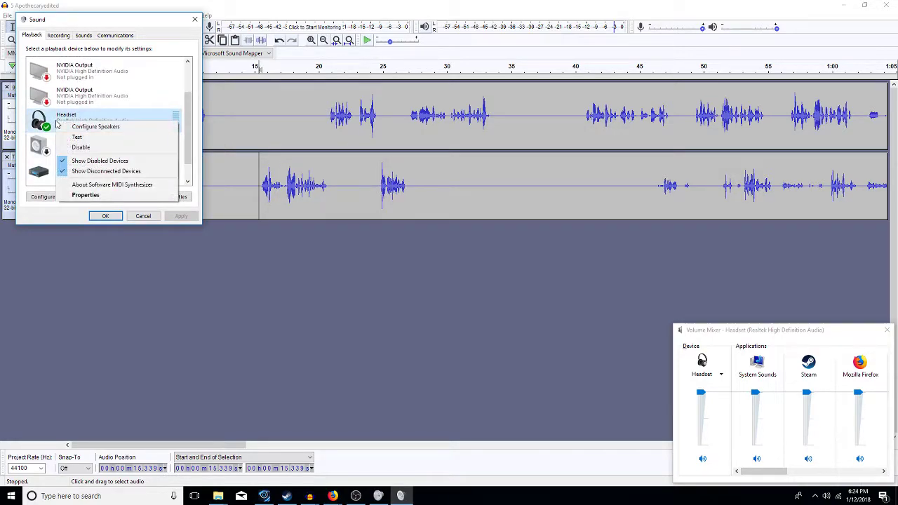
pyautogui.click(83, 149)
pyautogui.rightClick(77, 145)
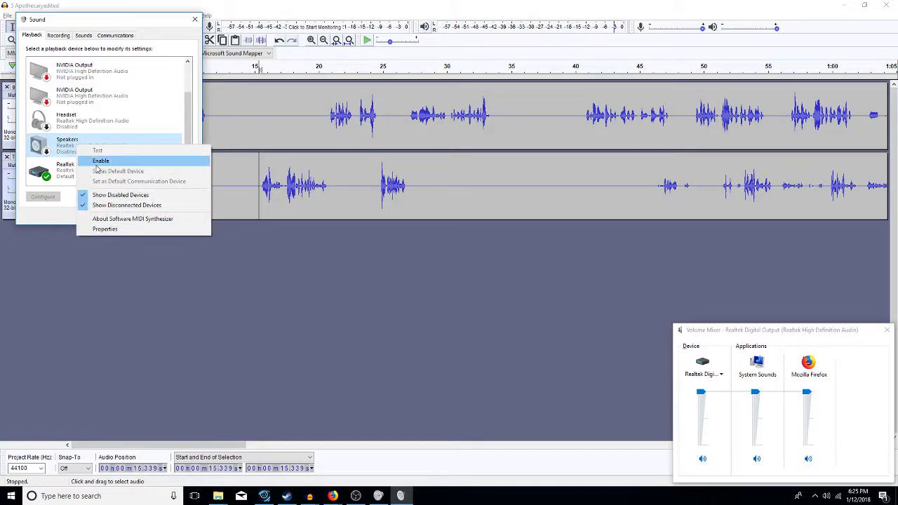
pyautogui.click(101, 161)
# Step: Re-enable the Headset playback device and disable the Speakers
pyautogui.rightClick(70, 124)
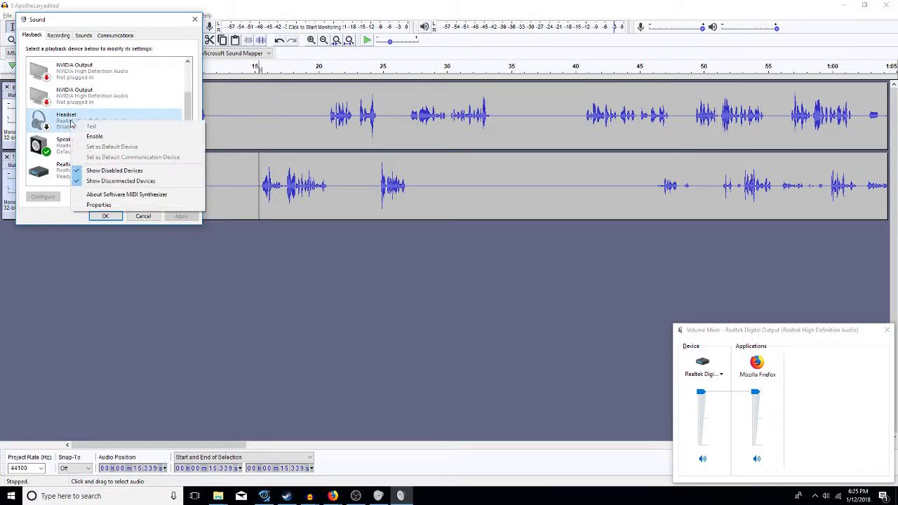
pyautogui.click(88, 134)
pyautogui.click(60, 147)
pyautogui.rightClick(76, 139)
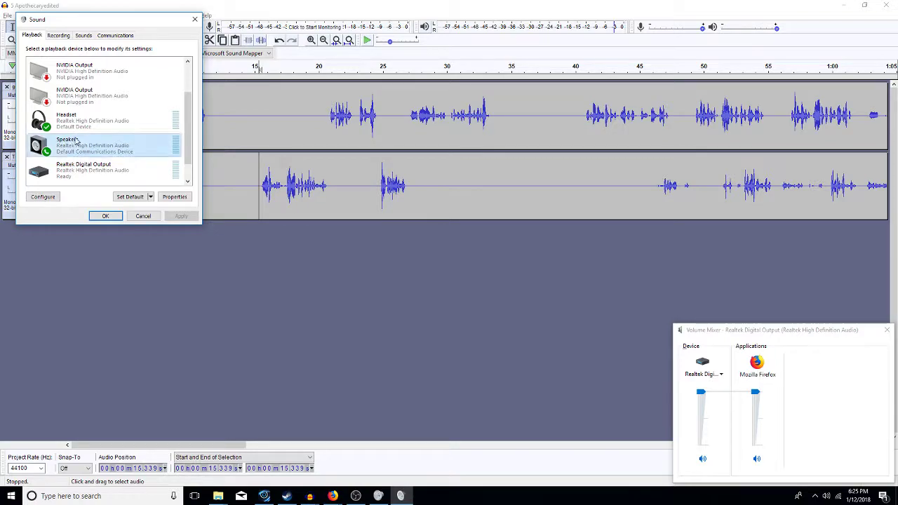
pyautogui.click(101, 155)
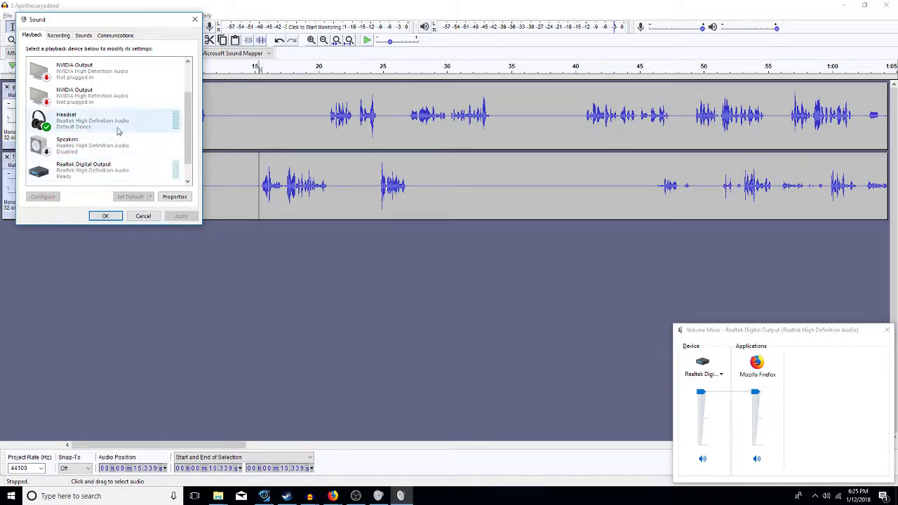
# Step: Return to the Audacity project and play both tracks from about 15 seconds to check the sound, then stop
pyautogui.click(256, 183)
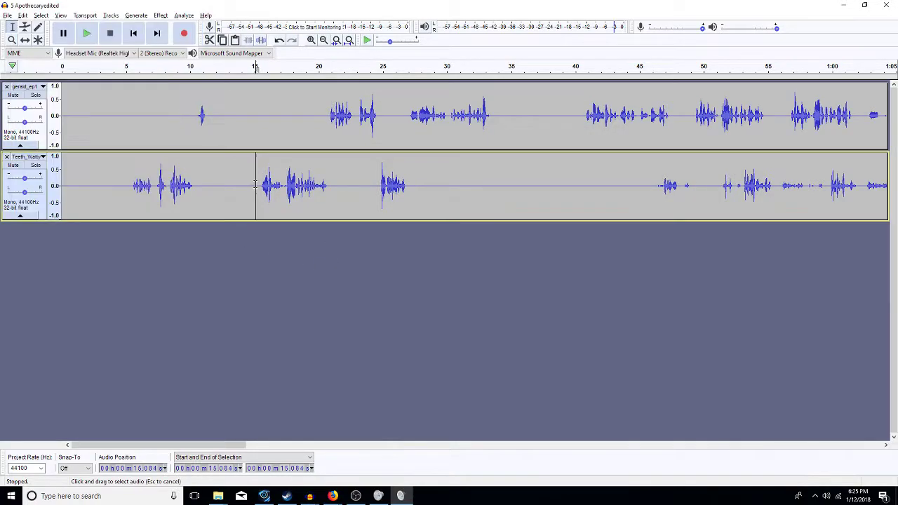
pyautogui.press('space')
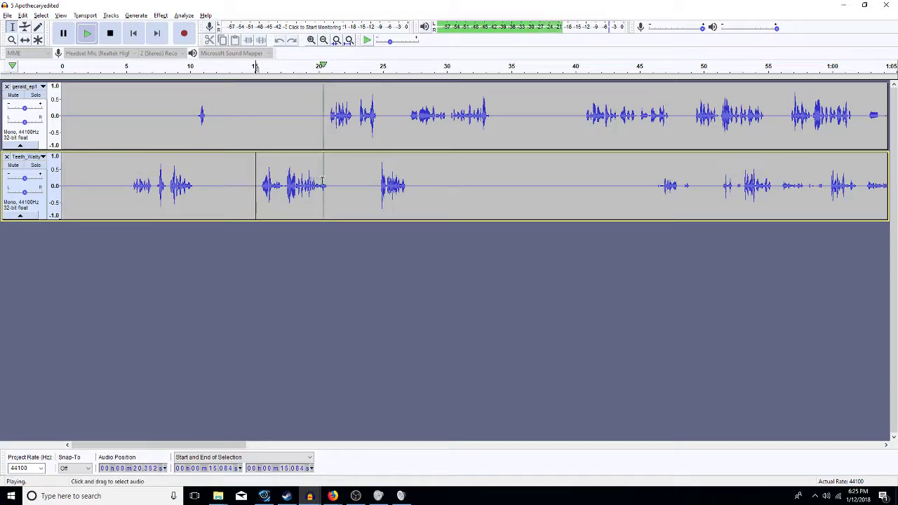
pyautogui.press('space')
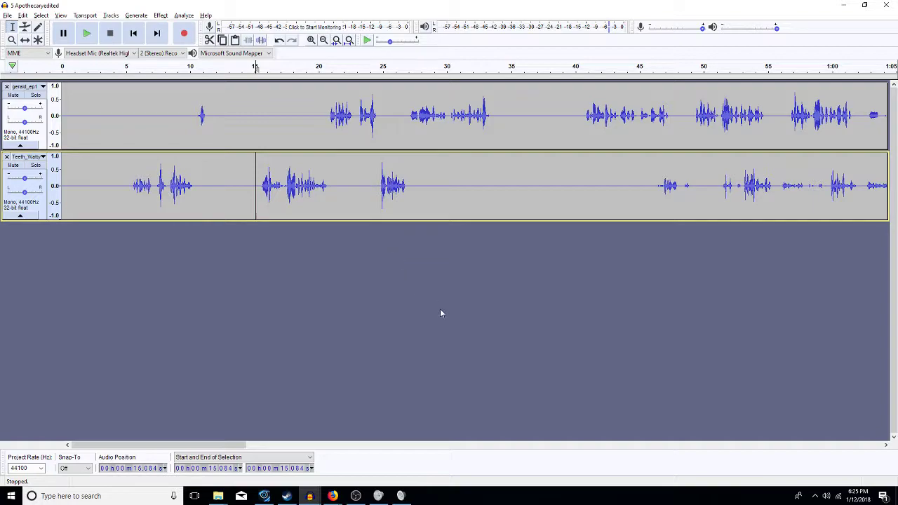
# Step: Check the Windows spatial sound options, the playback device list and the Sounds settings
pyautogui.rightClick(825, 498)
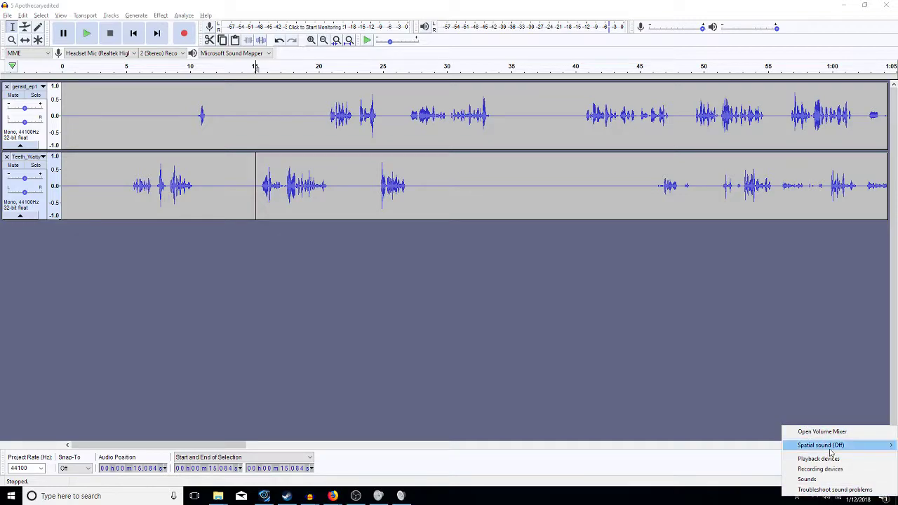
pyautogui.moveTo(826, 446)
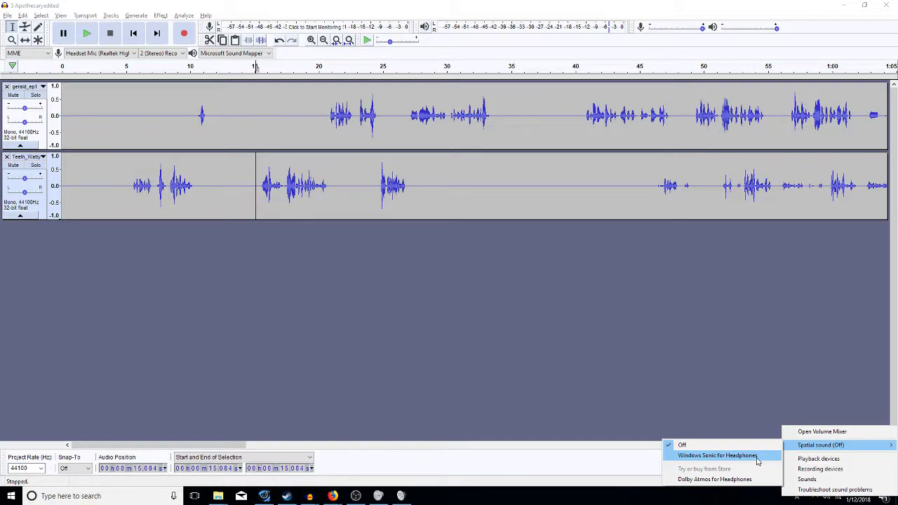
pyautogui.click(826, 458)
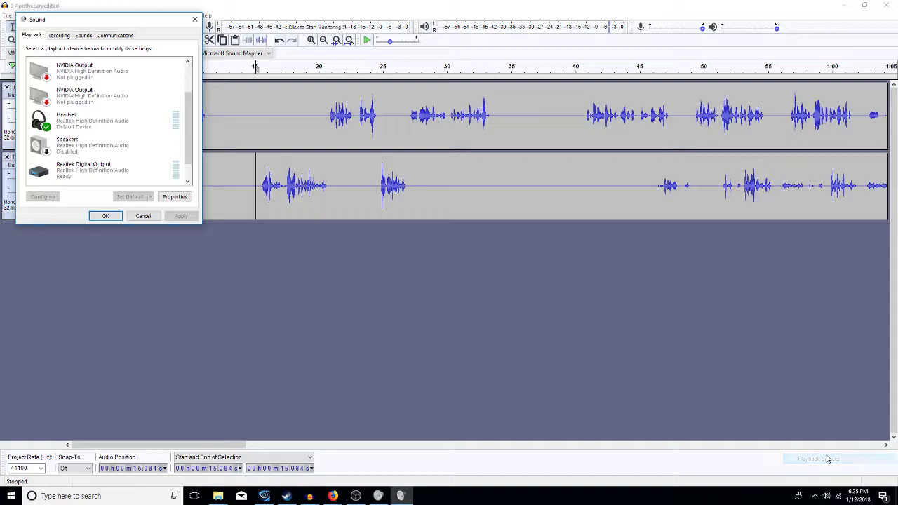
pyautogui.rightClick(828, 496)
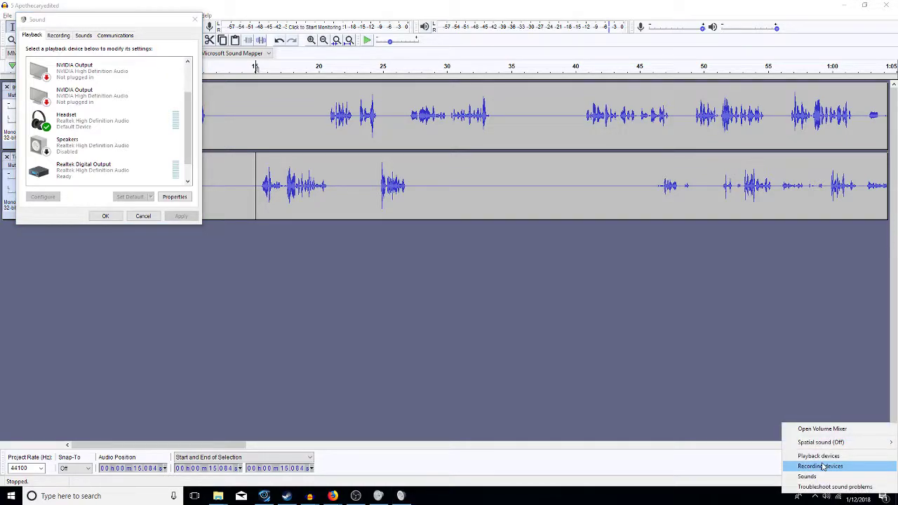
pyautogui.click(815, 476)
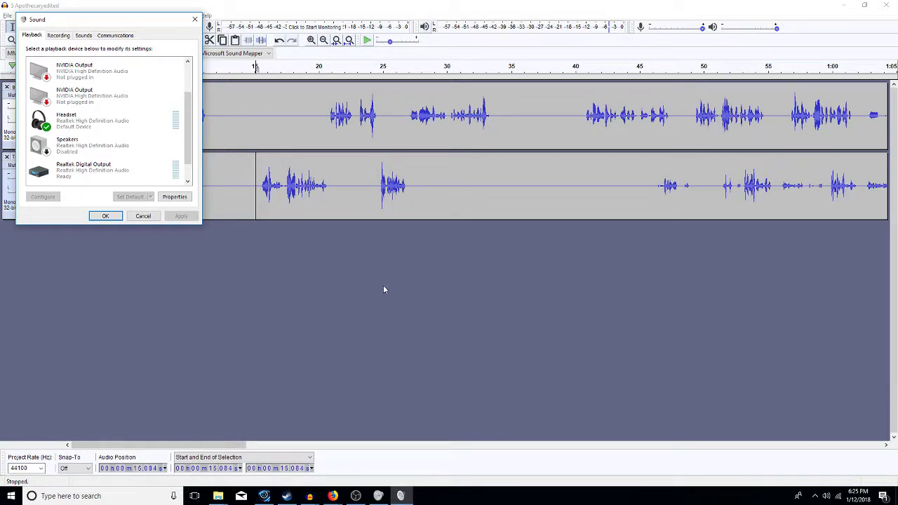
# Step: Start the Windows sound troubleshooter, cancel it at the device choice, and close the Sound settings
pyautogui.click(825, 496)
pyautogui.rightClick(825, 497)
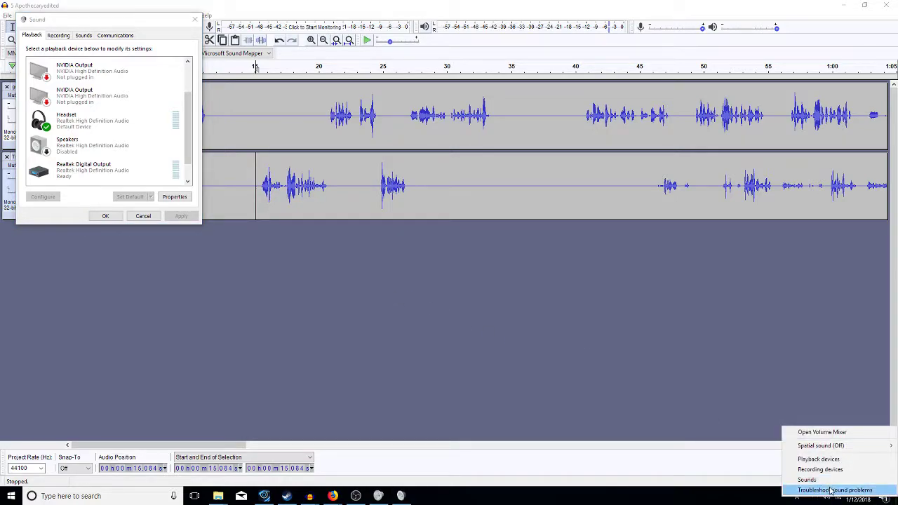
pyautogui.click(831, 491)
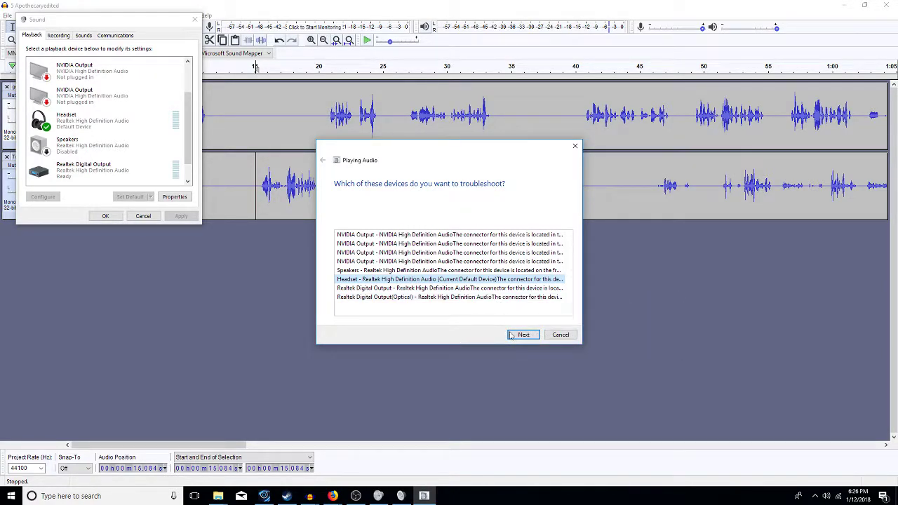
pyautogui.click(560, 335)
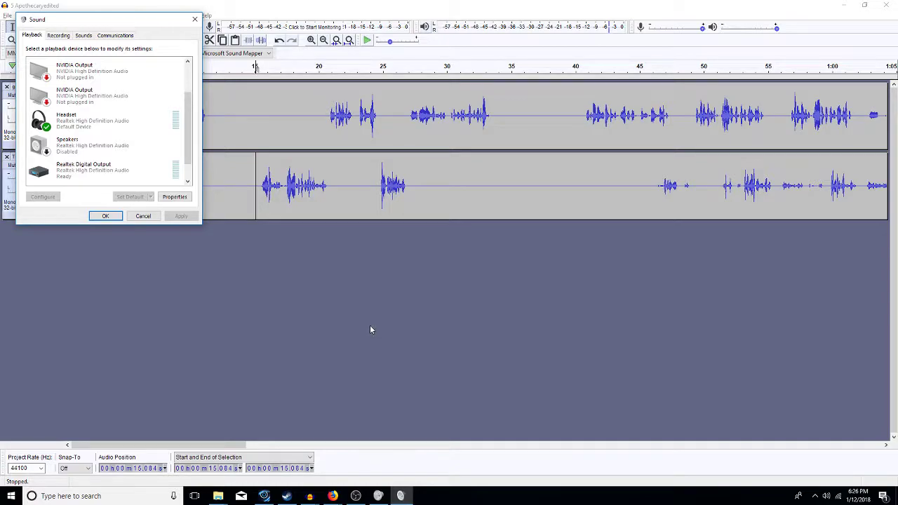
pyautogui.click(196, 17)
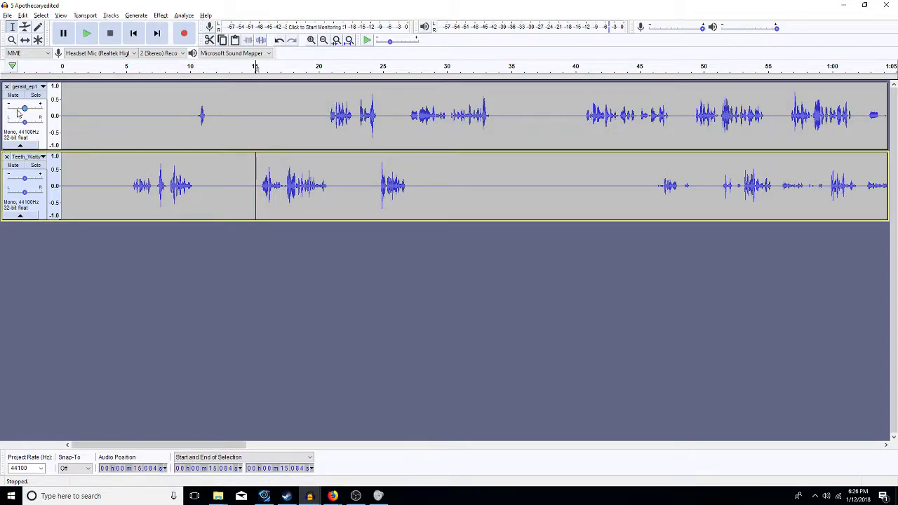
# Step: Raise the gain of both audio tracks slightly and play them from about 15 seconds
pyautogui.moveTo(24, 109); pyautogui.dragTo(32, 108)
pyautogui.moveTo(25, 178); pyautogui.dragTo(32, 179)
pyautogui.press('space')
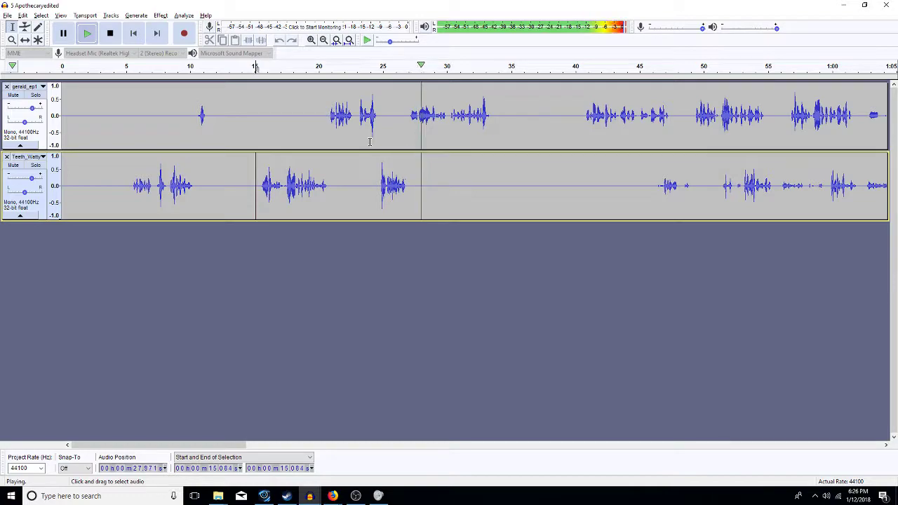
# Step: Select the first track's phrase from about 26.7 to 34.2 seconds, play it, and zoom to it
pyautogui.moveTo(501, 123); pyautogui.dragTo(406, 133)
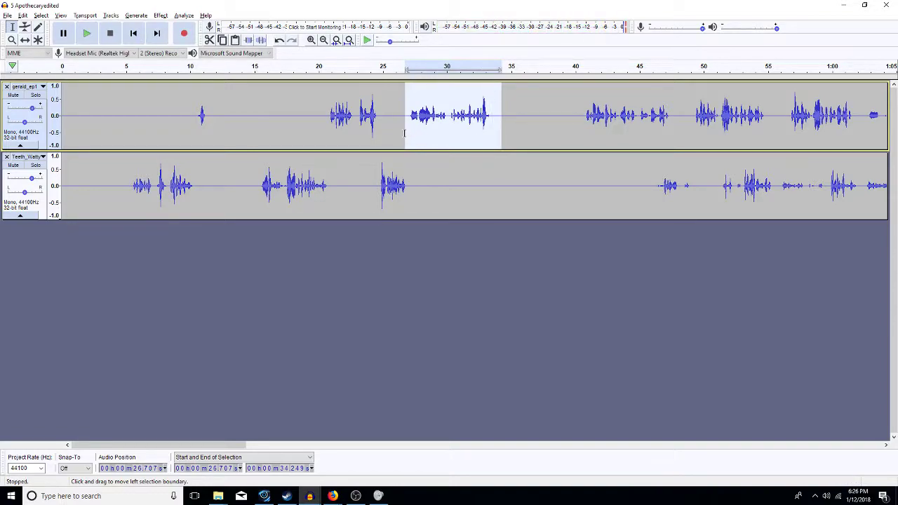
pyautogui.press('space')
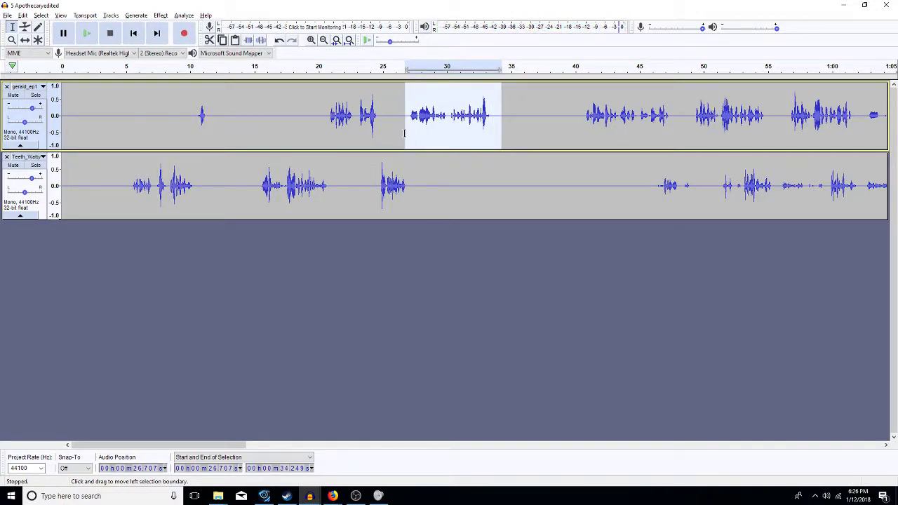
pyautogui.hotkey('ctrl', 'e')
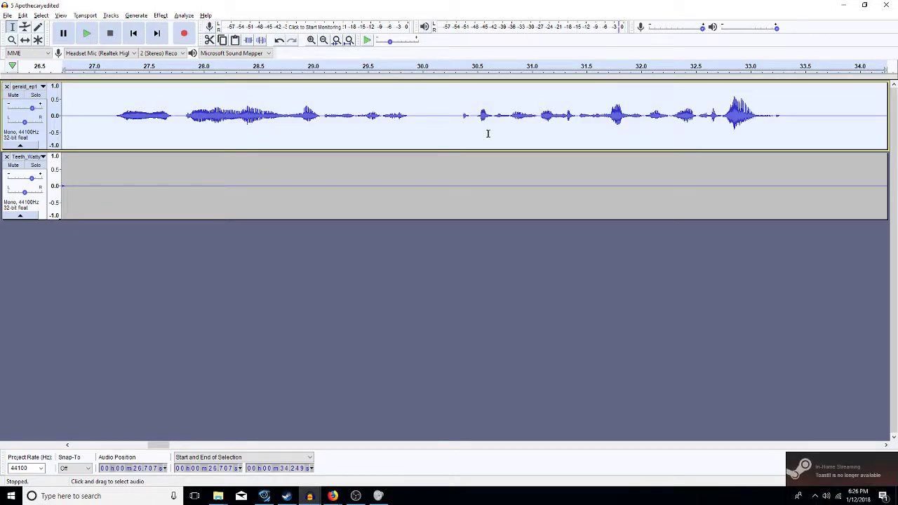
pyautogui.click(543, 344)
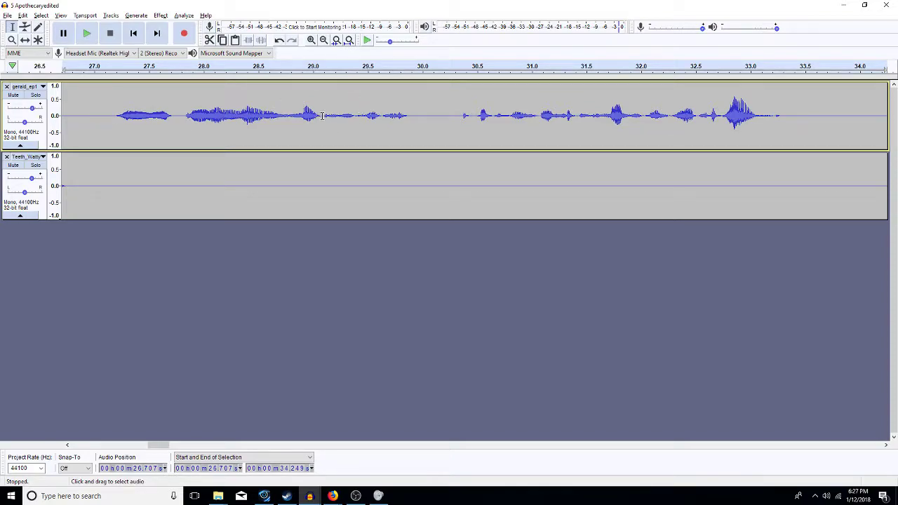
# Step: Listen to short selections of the first track's phrase between about 28.5 and 30 seconds
pyautogui.moveTo(263, 118); pyautogui.dragTo(347, 134)
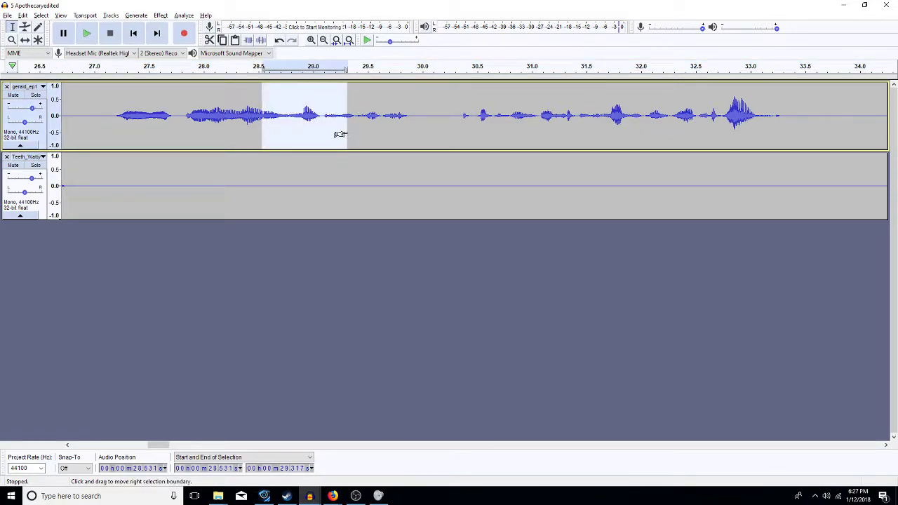
pyautogui.press('space')
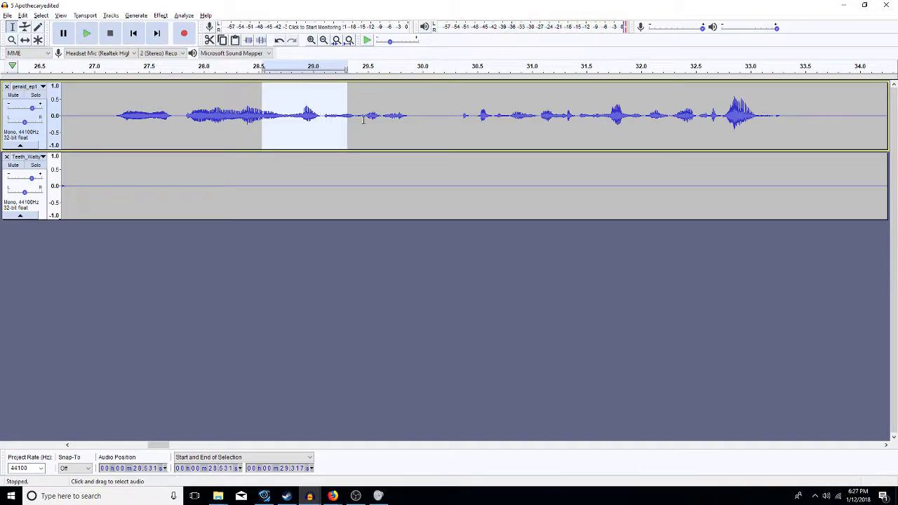
pyautogui.click(392, 129)
pyautogui.moveTo(392, 129); pyautogui.dragTo(319, 144)
pyautogui.press('space')
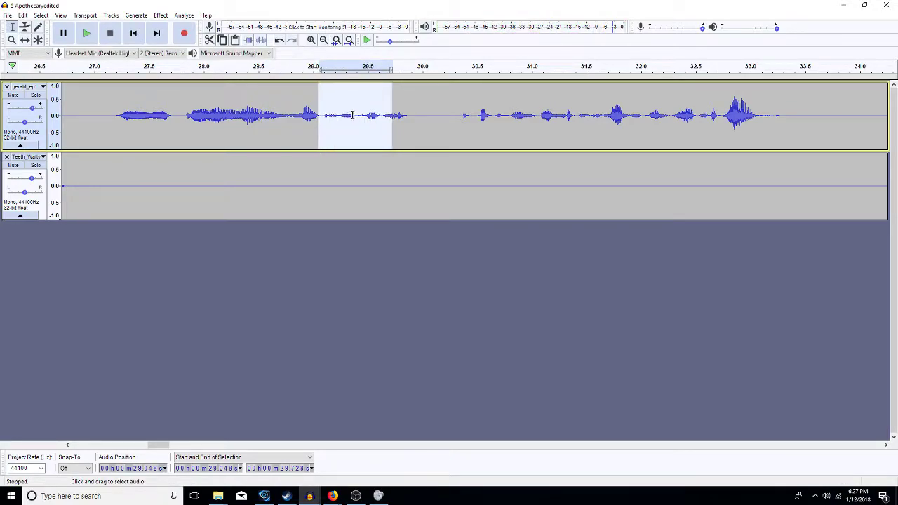
pyautogui.moveTo(355, 118); pyautogui.dragTo(423, 125)
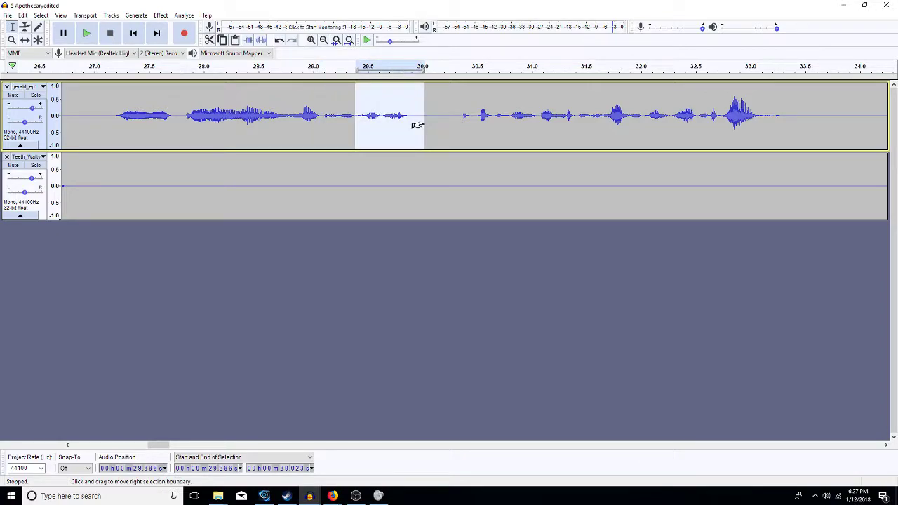
pyautogui.press('space')
pyautogui.press('space')
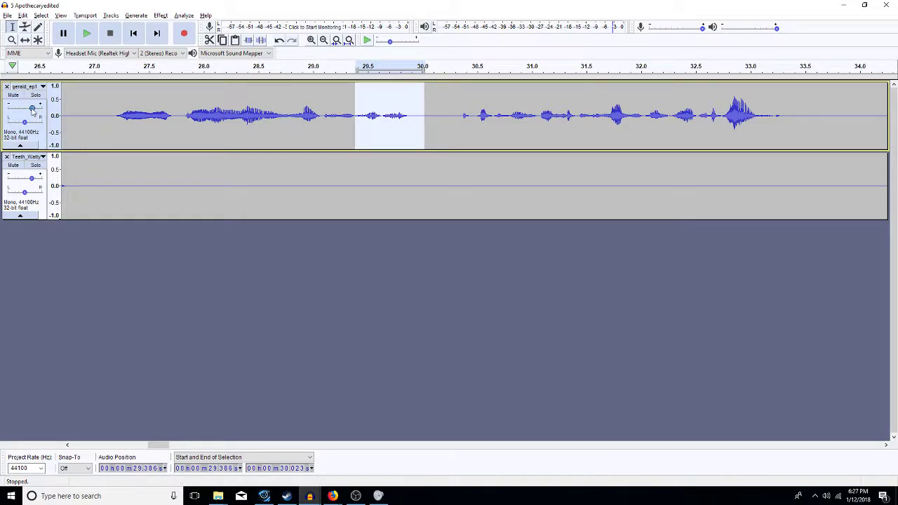
# Step: Lower the gain of both audio tracks slightly, then play the selected piece and collapse the selection to its start
pyautogui.moveTo(31, 108); pyautogui.dragTo(27, 108)
pyautogui.moveTo(32, 179); pyautogui.dragTo(26, 180)
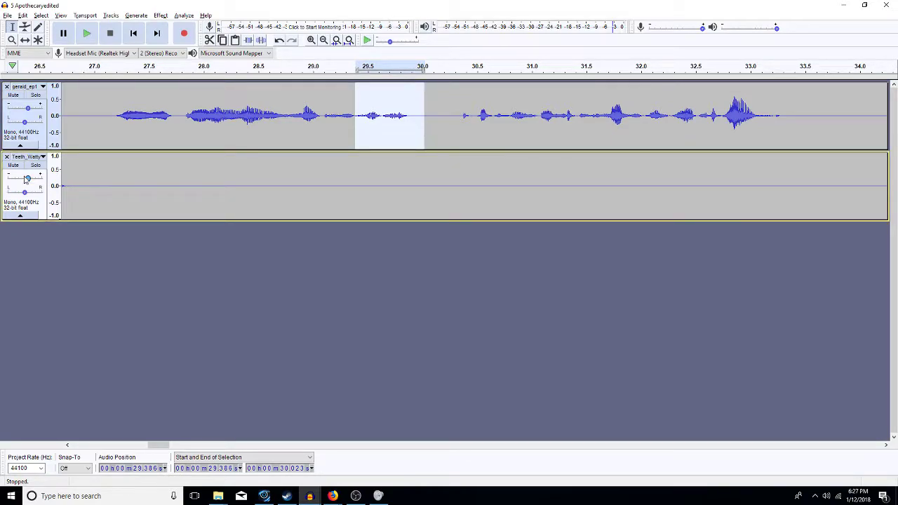
pyautogui.press('space')
pyautogui.press('Left')
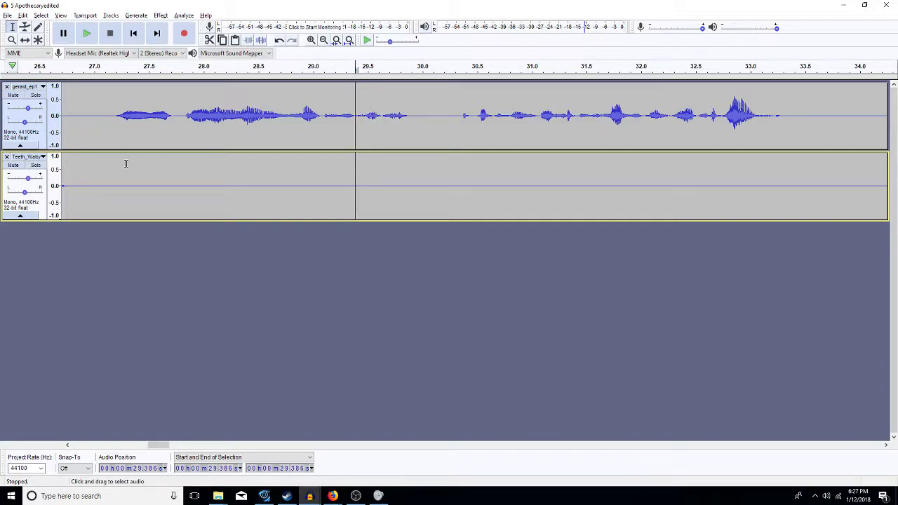
# Step: Select the first track from 28.612 to 29.390 seconds and play the selection
pyautogui.click(353, 103)
pyautogui.moveTo(350, 106); pyautogui.dragTo(278, 120)
pyautogui.hotkey('shift', 'Right')
pyautogui.hotkey('shift', 'Right')
pyautogui.hotkey('shift', 'Right')
pyautogui.hotkey('shift', 'Right')
pyautogui.hotkey('shift', 'Right')
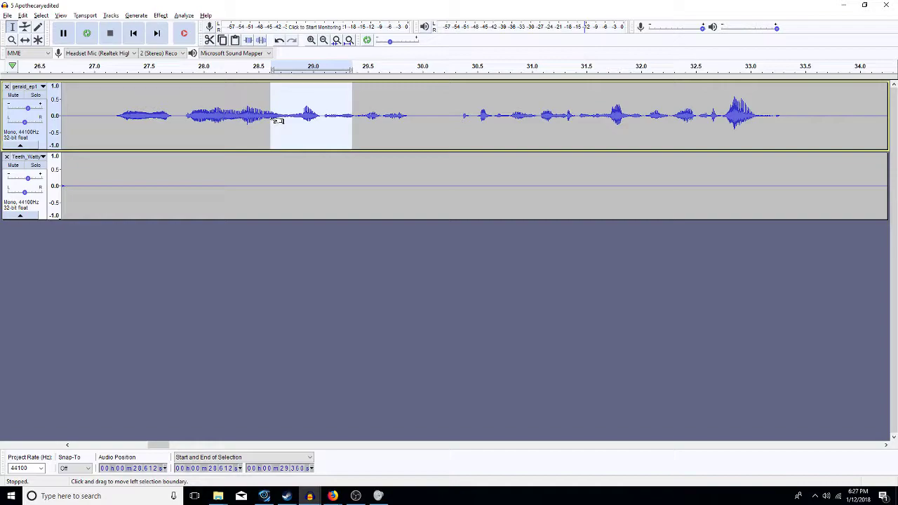
pyautogui.hotkey('shift', 'Right')
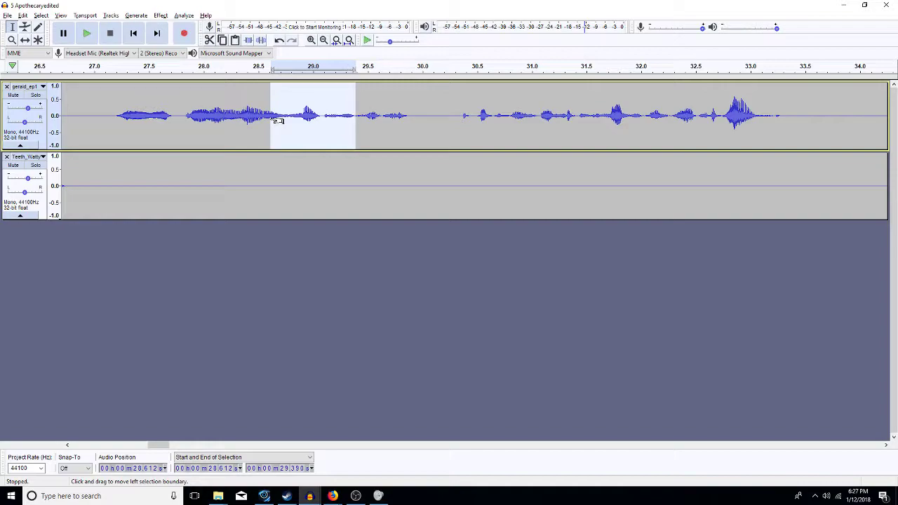
pyautogui.press('space')
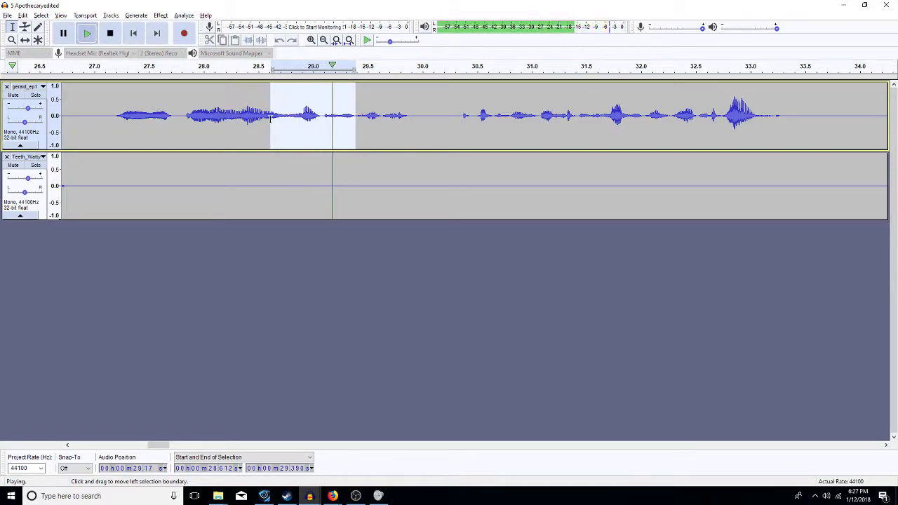
# Step: Listen to two very short selections of the first track, 29.373 to 29.437 seconds and 29.386 to 29.412 seconds
pyautogui.click(360, 132)
pyautogui.keyDown('shift'); pyautogui.click(353, 130); pyautogui.keyUp('shift')
pyautogui.press('space')
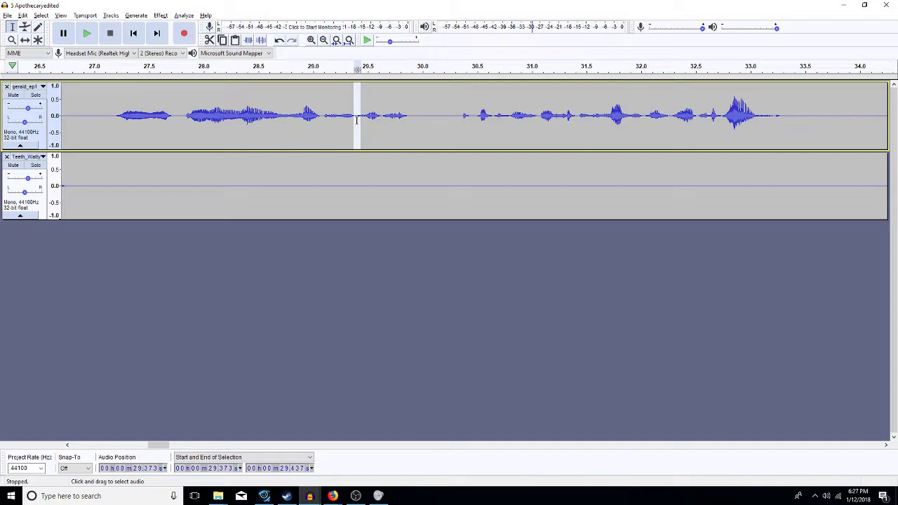
pyautogui.click(358, 121)
pyautogui.moveTo(358, 121); pyautogui.dragTo(355, 122)
pyautogui.press('space')
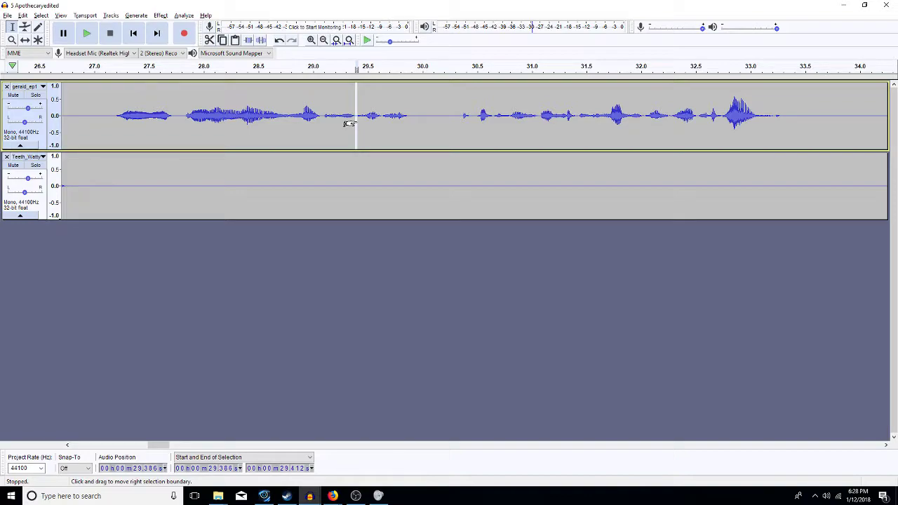
# Step: Play the first track from about 28.33 and 29.43 seconds, and mark the short piece from 29.403 to 29.429 seconds
pyautogui.click(239, 116)
pyautogui.press('space')
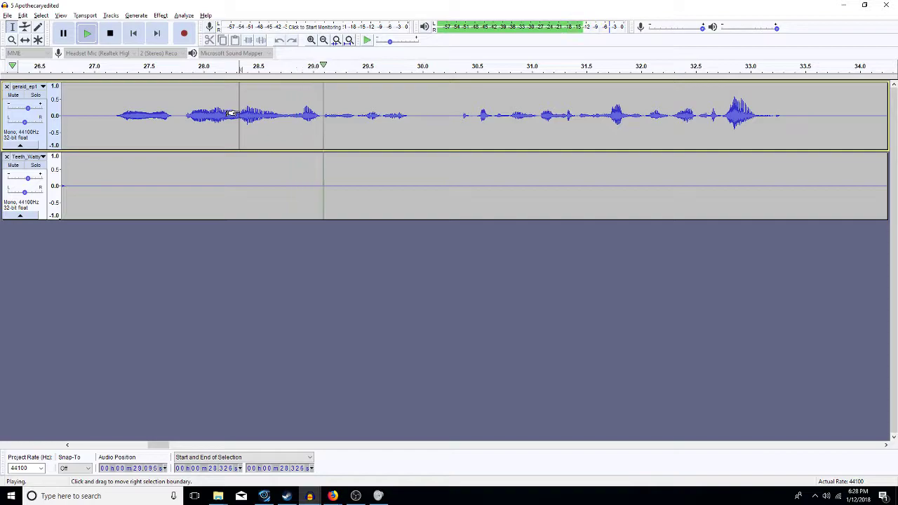
pyautogui.press('space')
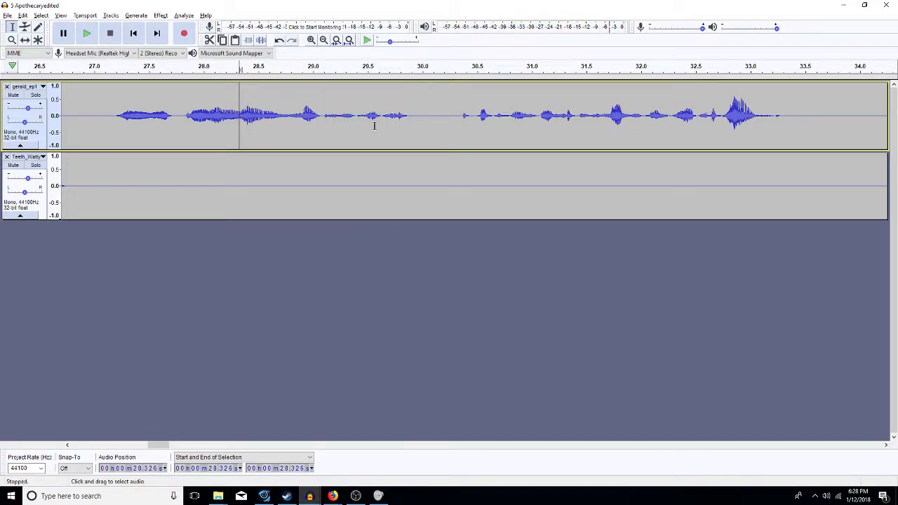
pyautogui.click(360, 118)
pyautogui.press('space')
pyautogui.press('space')
pyautogui.keyDown('shift'); pyautogui.click(357, 118); pyautogui.keyUp('shift')
pyautogui.keyDown('shift'); pyautogui.click(357, 118); pyautogui.keyUp('shift')
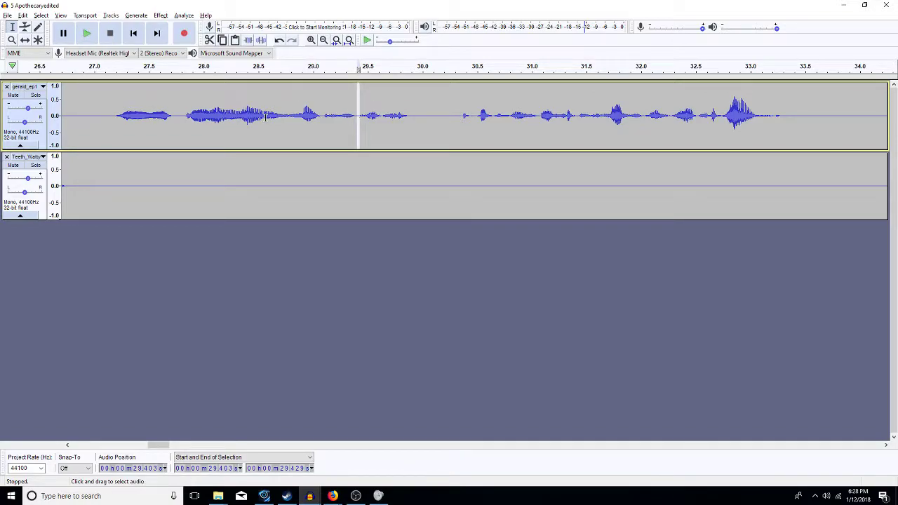
# Step: Check the small sounds at about 30.35 to 30.45 and 33.17 to 33.50 seconds, and play from 27.941 seconds
pyautogui.moveTo(472, 112); pyautogui.dragTo(460, 117)
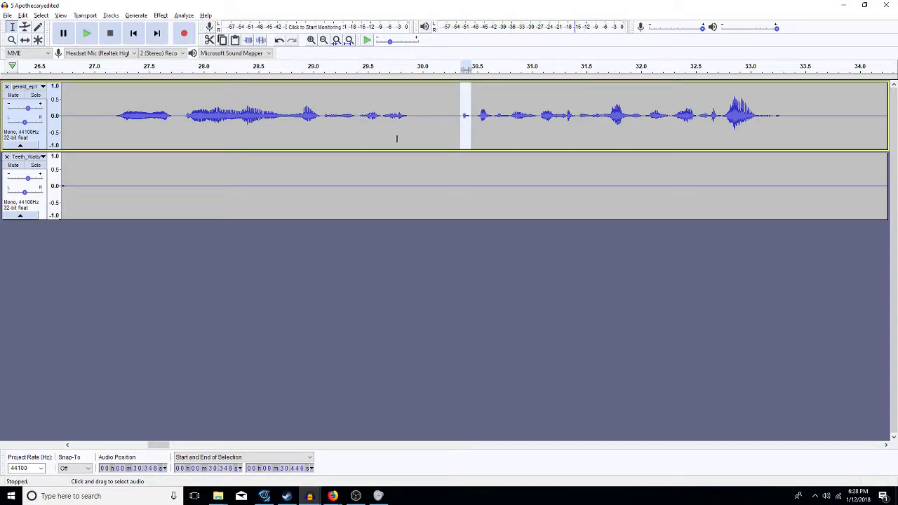
pyautogui.moveTo(804, 137); pyautogui.dragTo(769, 135)
pyautogui.press('space')
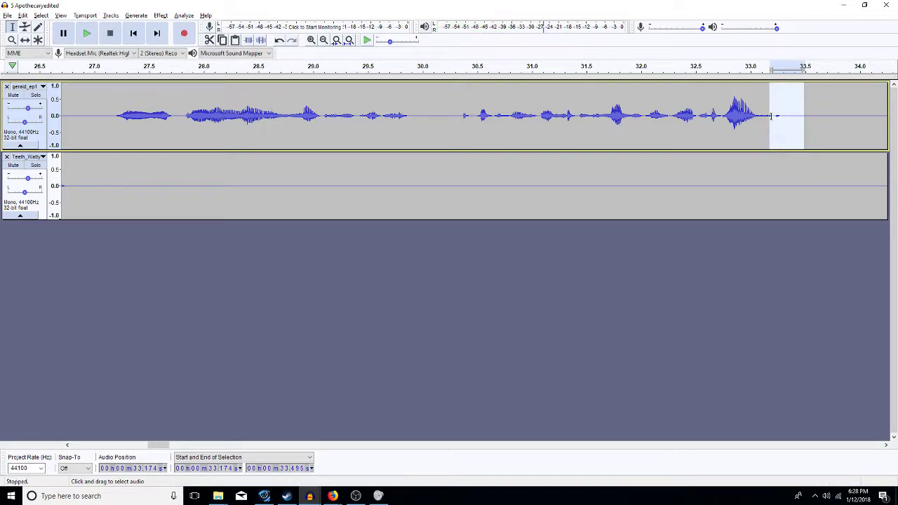
pyautogui.click(197, 127)
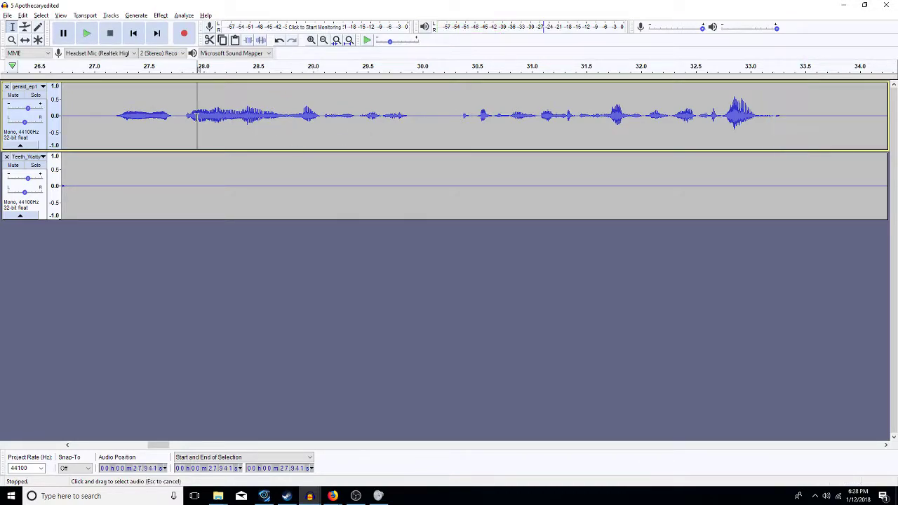
pyautogui.press('space')
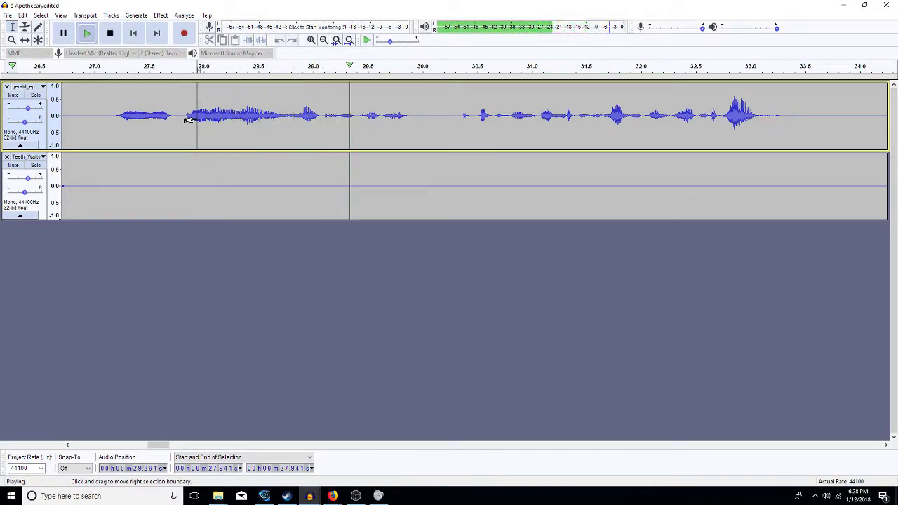
pyautogui.press('space')
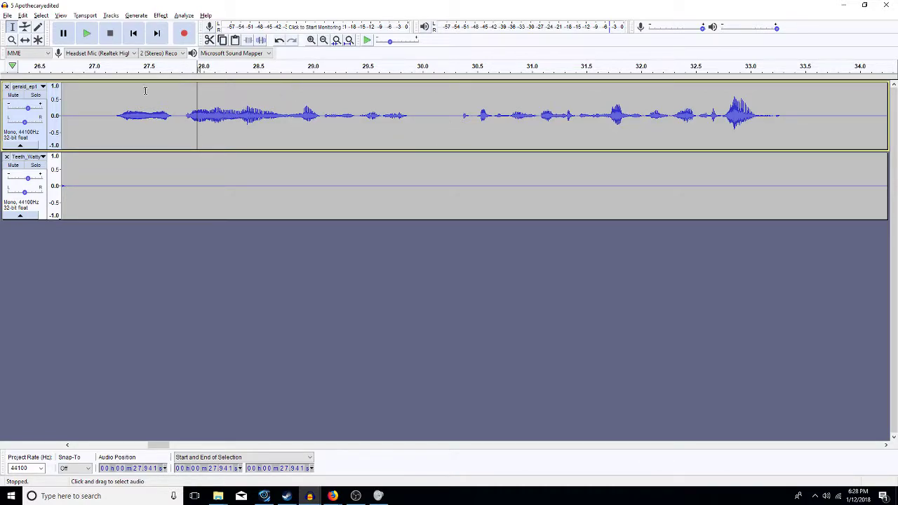
# Step: Raise the gain of both audio tracks slightly and place the cursor at about 30.17 seconds in the first track
pyautogui.moveTo(28, 108); pyautogui.dragTo(33, 117)
pyautogui.moveTo(28, 179); pyautogui.dragTo(32, 181)
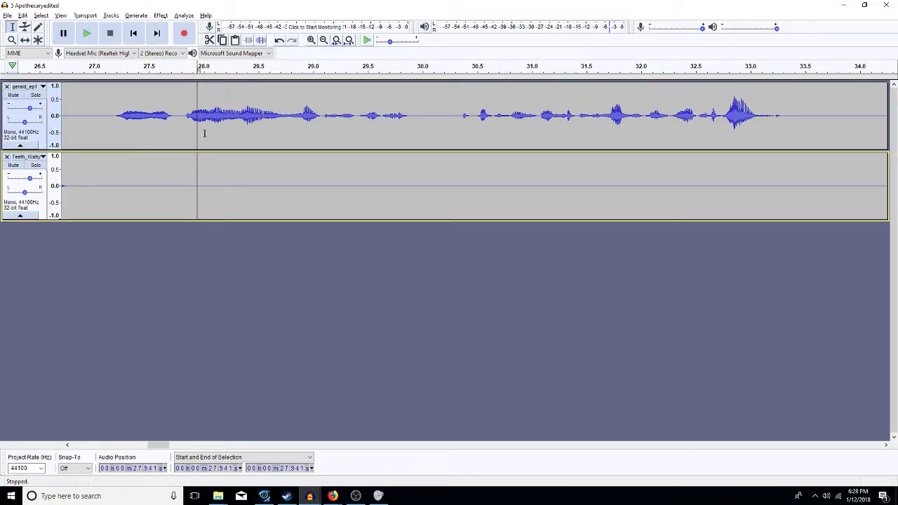
pyautogui.click(441, 116)
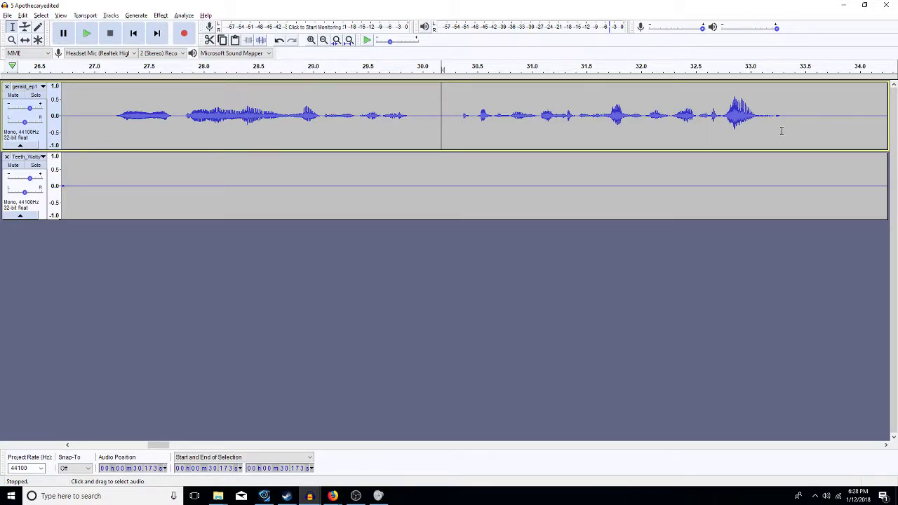
# Step: Select the first track's phrase from 30.288 to 33.375 seconds, zoom to it, and play its beginning
pyautogui.moveTo(790, 126); pyautogui.dragTo(453, 116)
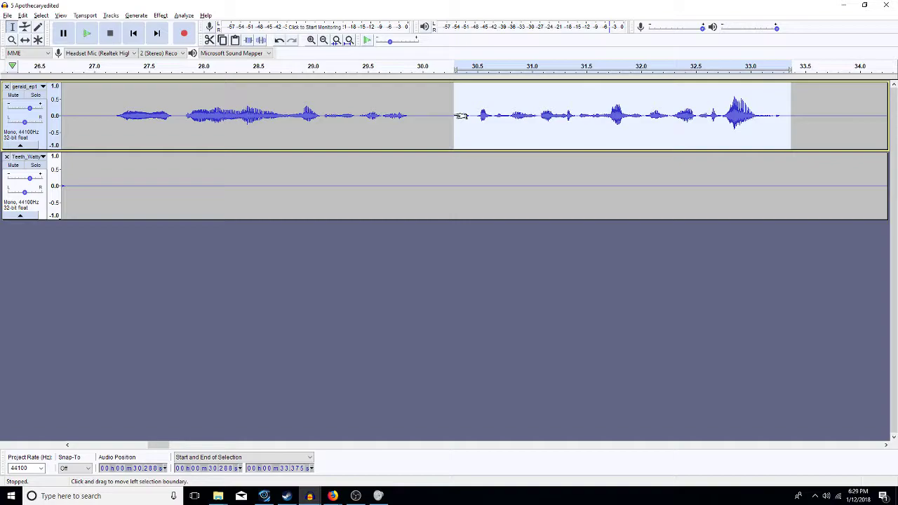
pyautogui.hotkey('ctrl', 'e')
pyautogui.press('space')
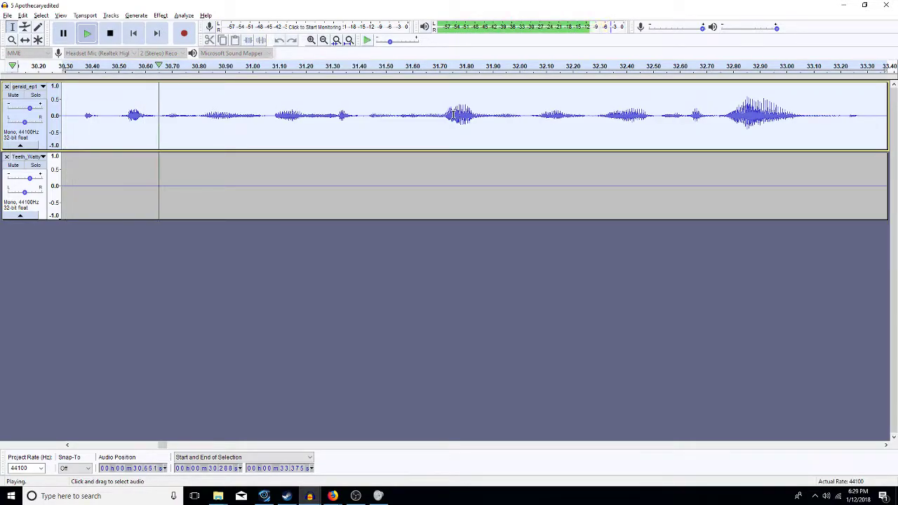
pyautogui.press('space')
# Step: Select the first track's opening sounds from 30.353 to 30.644 seconds and play them
pyautogui.click(116, 116)
pyautogui.moveTo(156, 116); pyautogui.dragTo(160, 116)
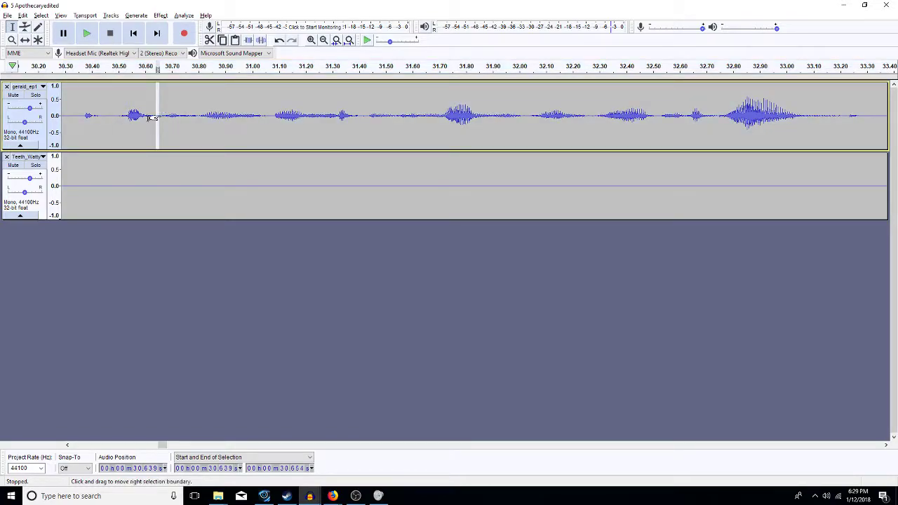
pyautogui.click(160, 123)
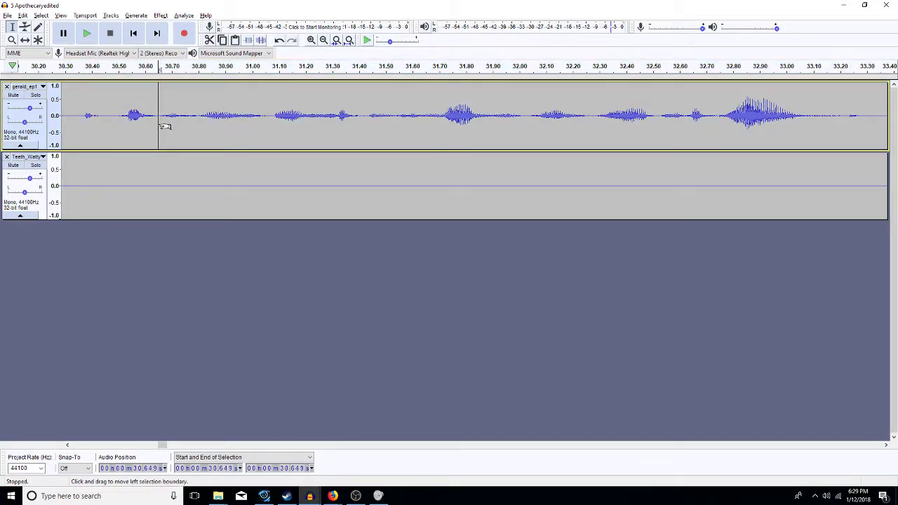
pyautogui.doubleClick(157, 124)
pyautogui.moveTo(156, 119); pyautogui.dragTo(80, 135)
pyautogui.press('space')
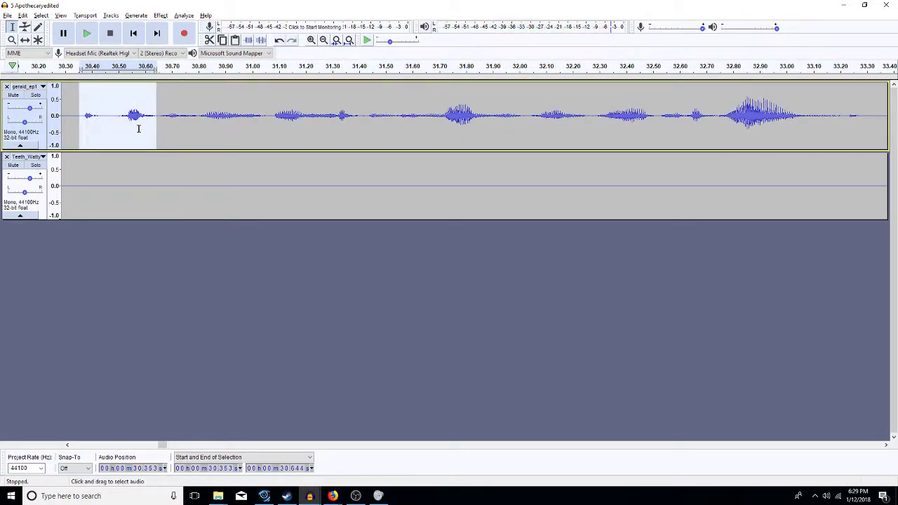
# Step: Play the first track from about 30.81 seconds and again from about 30.73 seconds
pyautogui.click(200, 118)
pyautogui.press('space')
pyautogui.press('space')
pyautogui.click(181, 119)
pyautogui.press('space')
pyautogui.press('space')
# Step: Select the quiet piece of the first track from 30.730 to 30.794 seconds, listen to it, and cut it out
pyautogui.moveTo(200, 119); pyautogui.dragTo(179, 124)
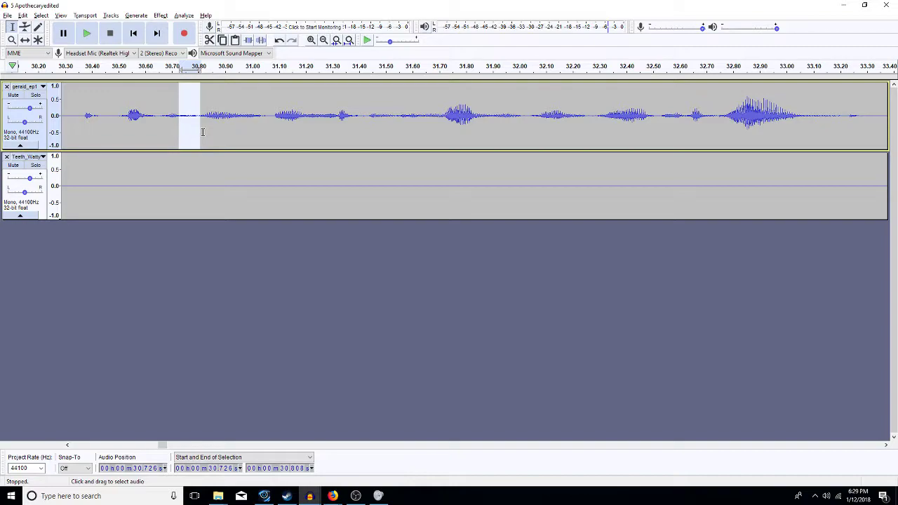
pyautogui.moveTo(196, 135); pyautogui.dragTo(186, 129)
pyautogui.press('space')
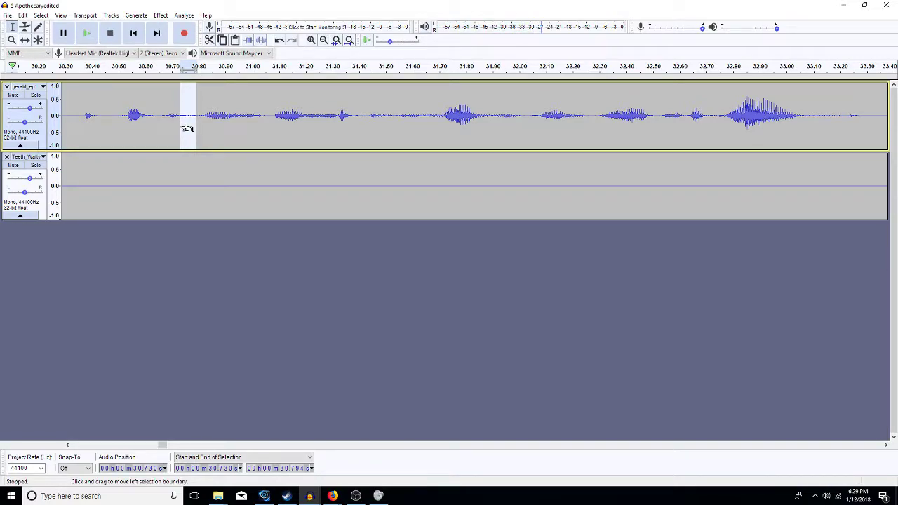
pyautogui.press('Delete')
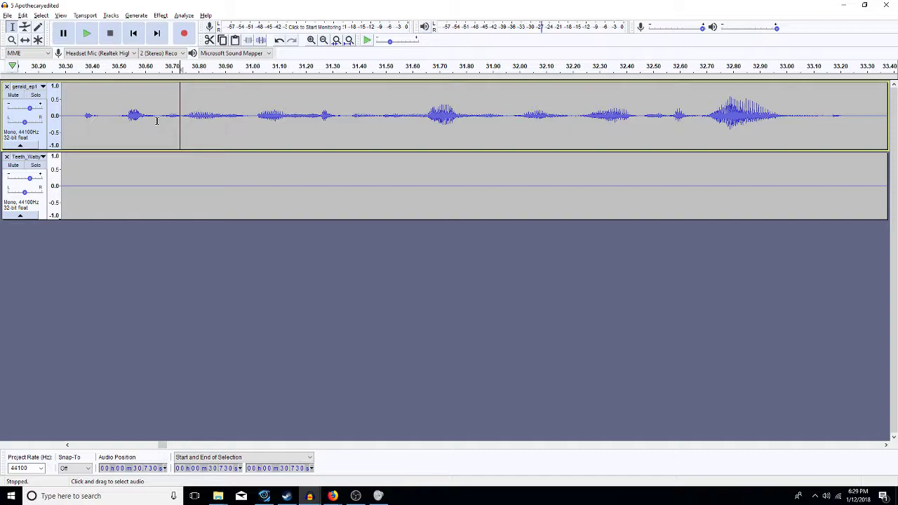
# Step: Paste the cut piece into the first track at 30.658 seconds and play from 30.357 seconds
pyautogui.click(161, 117)
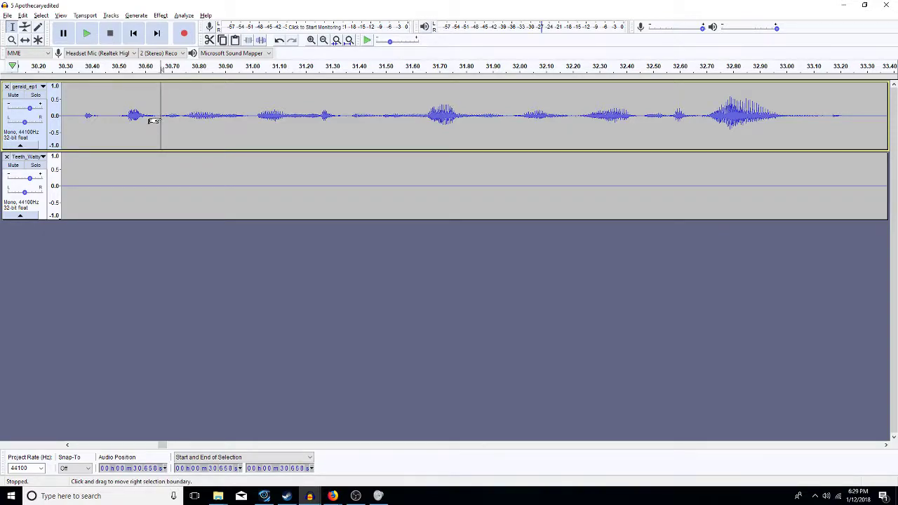
pyautogui.hotkey('ctrl', 'v')
pyautogui.click(81, 120)
pyautogui.press('space')
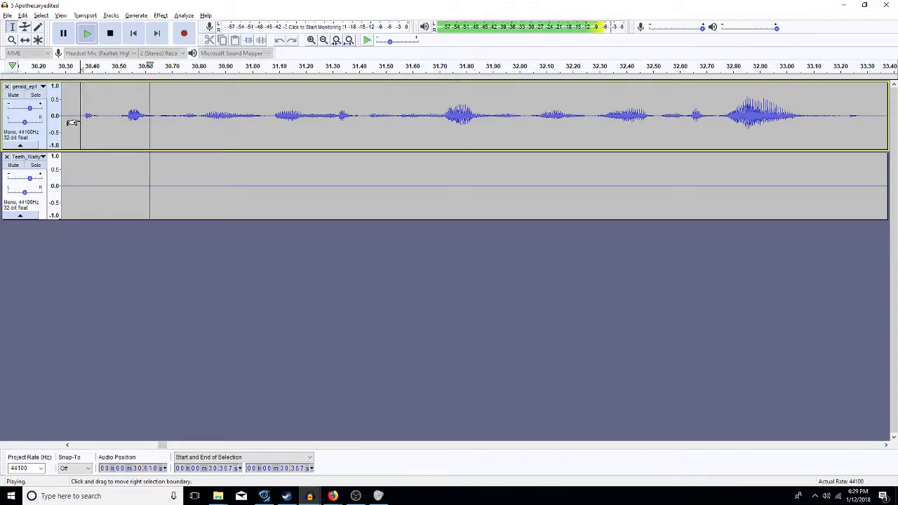
pyautogui.press('space')
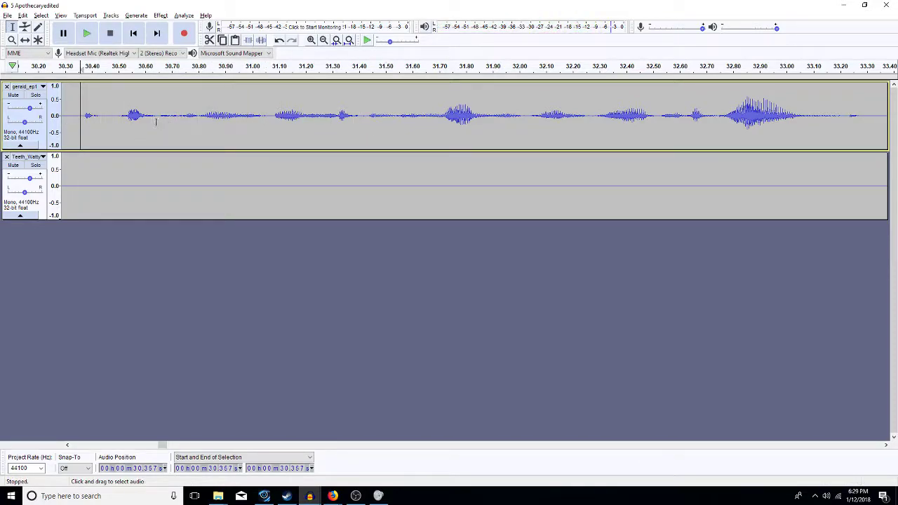
# Step: Play from 30.721 seconds, delete the pasted piece from about 30.66 to 30.72 seconds, and listen to the join
pyautogui.click(176, 116)
pyautogui.press('space')
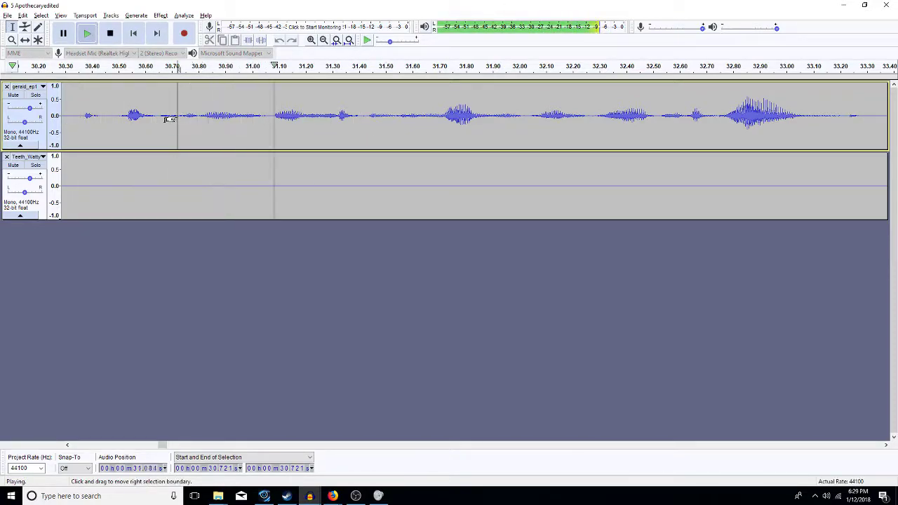
pyautogui.press('space')
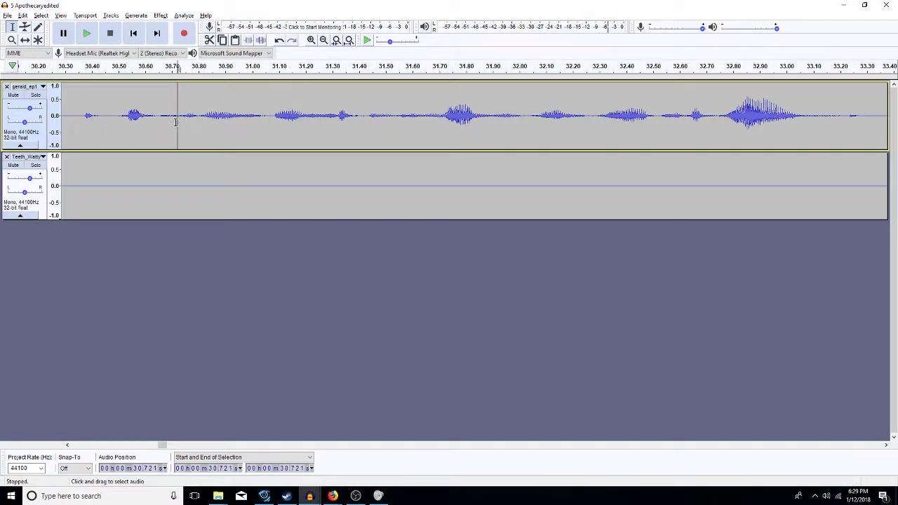
pyautogui.moveTo(177, 122); pyautogui.dragTo(161, 122)
pyautogui.press('Delete')
pyautogui.press('space')
pyautogui.press('space')
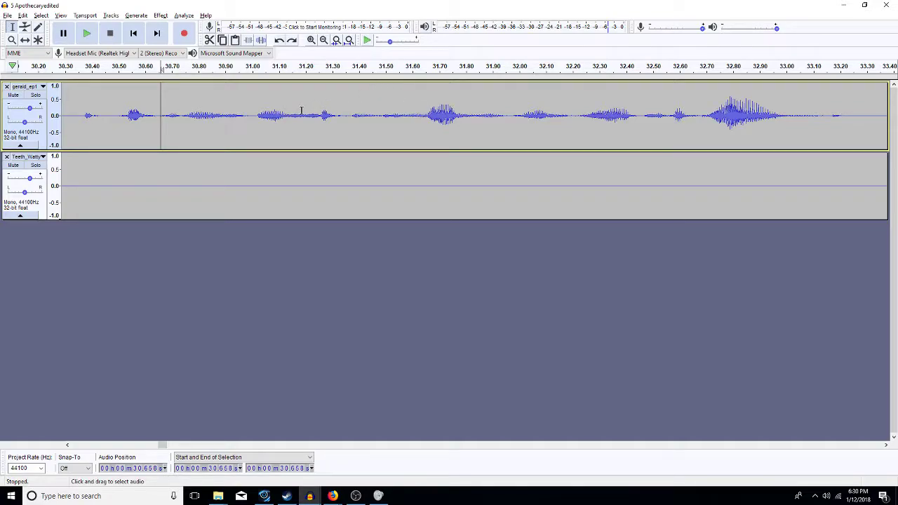
# Step: Add an empty label at the 30.658-second cursor position
pyautogui.hotkey('ctrl', 'b')
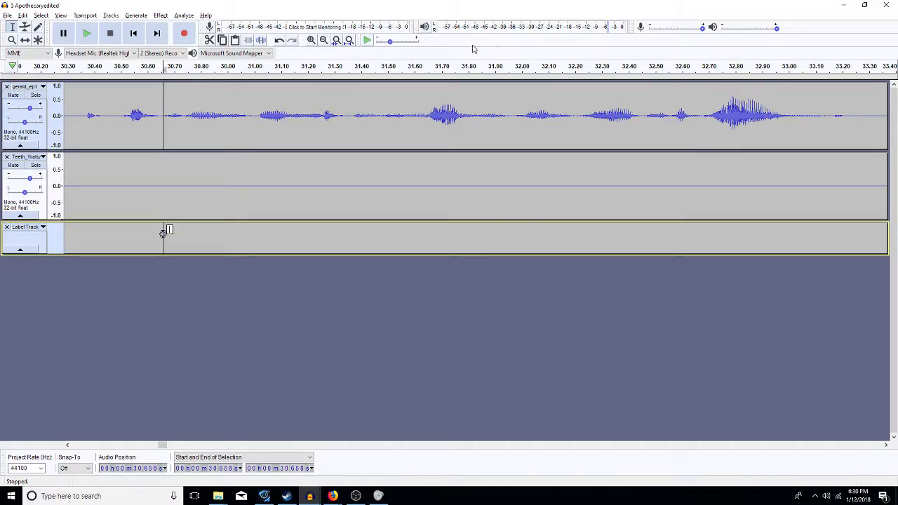
pyautogui.click(324, 40)
pyautogui.click(325, 40)
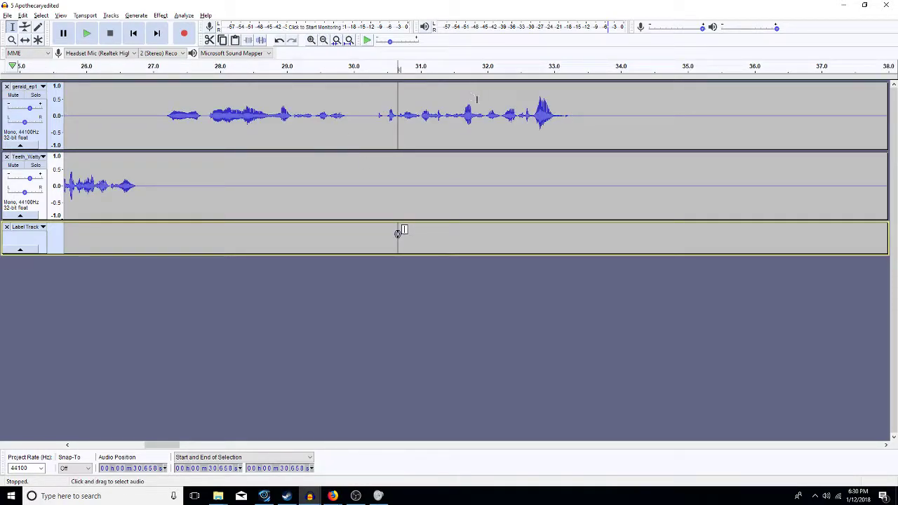
# Step: Listen to the first track from 32.444 seconds and copy the short sound from 32.563 to 32.675 seconds
pyautogui.click(517, 114)
pyautogui.press('space')
pyautogui.press('space')
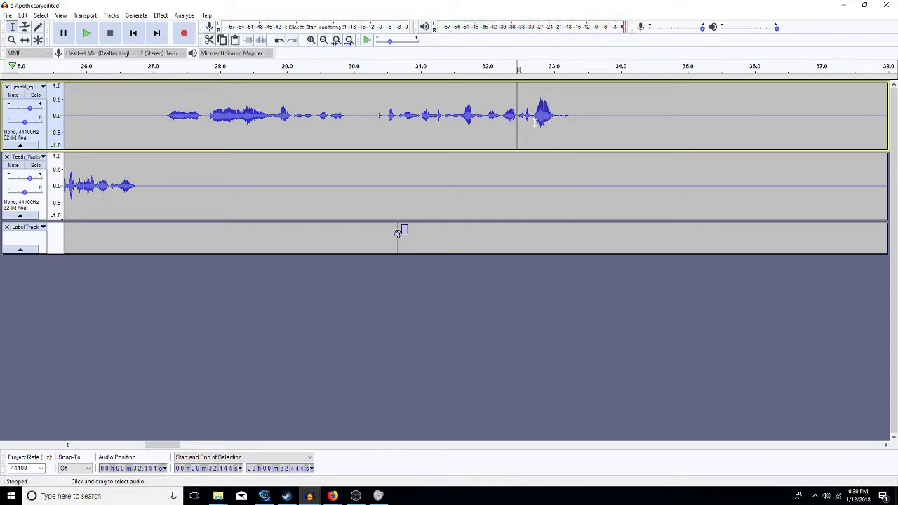
pyautogui.moveTo(532, 117)
pyautogui.mouseDown()
pyautogui.moveTo(522, 122)
pyautogui.moveTo(527, 129)
pyautogui.mouseUp()
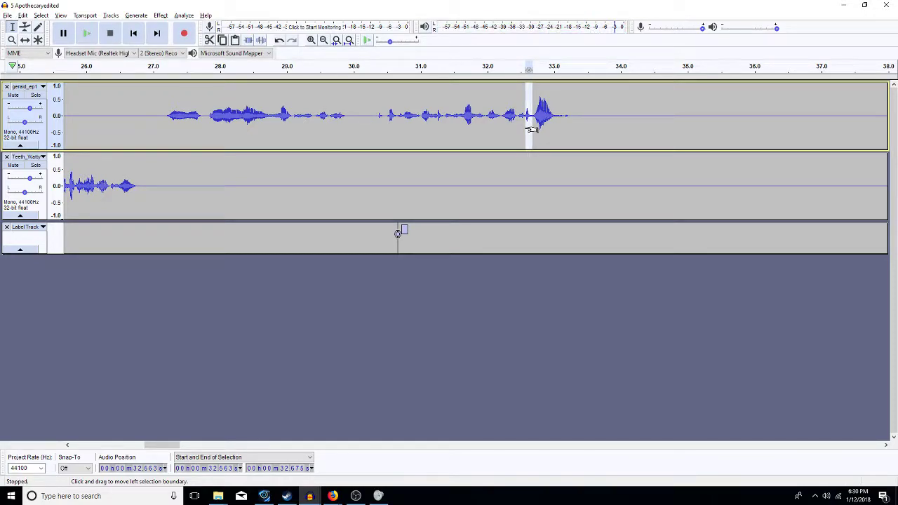
# Step: Paste the copied sound into the first track at the label position, 30.658 seconds
pyautogui.click(400, 119)
pyautogui.click(310, 41)
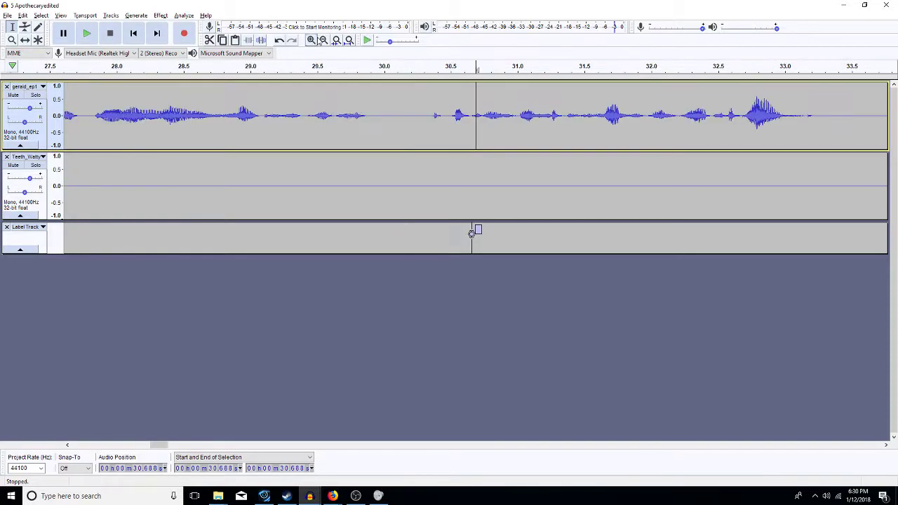
pyautogui.click(310, 41)
pyautogui.click(309, 42)
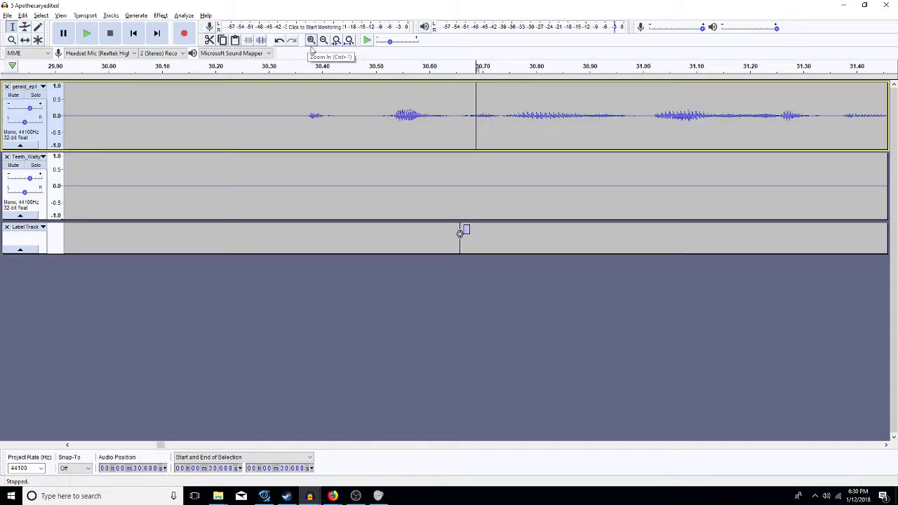
pyautogui.click(459, 124)
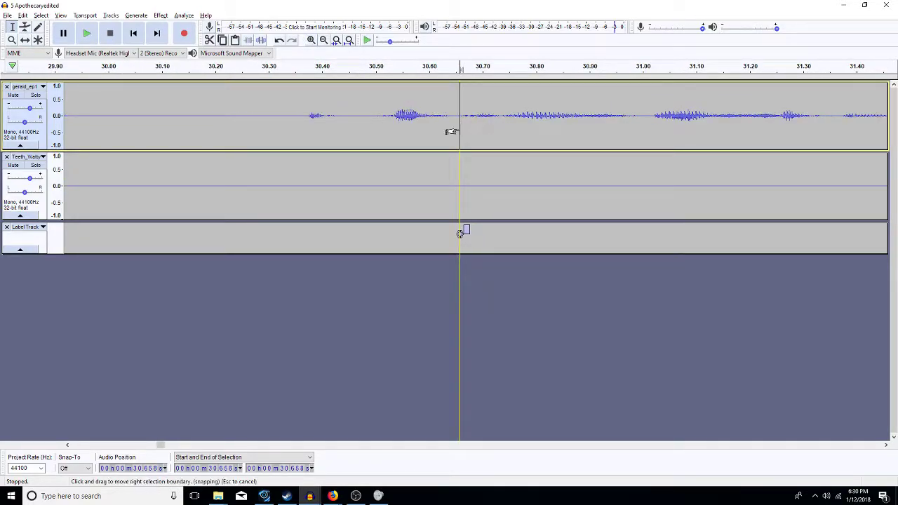
pyautogui.moveTo(451, 132); pyautogui.dragTo(519, 132)
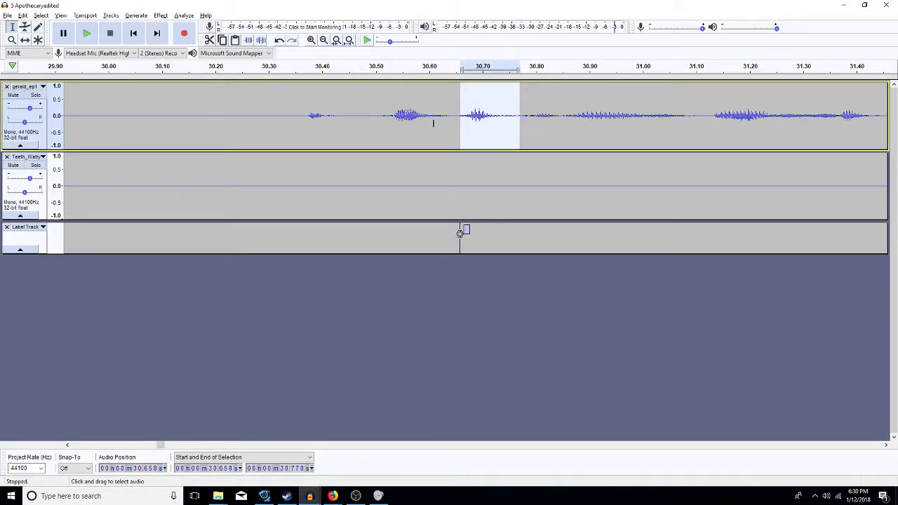
# Step: Play the first track from 30.326 seconds to check how the pasted sound fits into the phrase
pyautogui.click(283, 112)
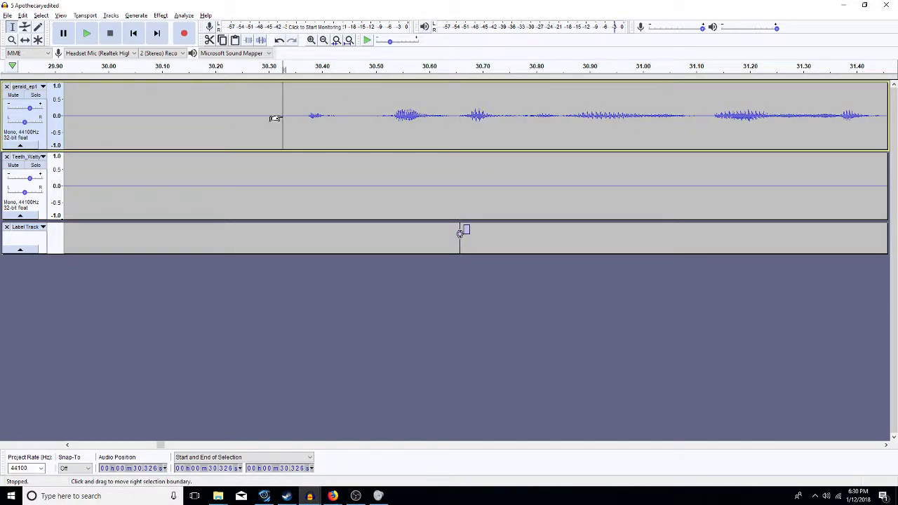
pyautogui.press('space')
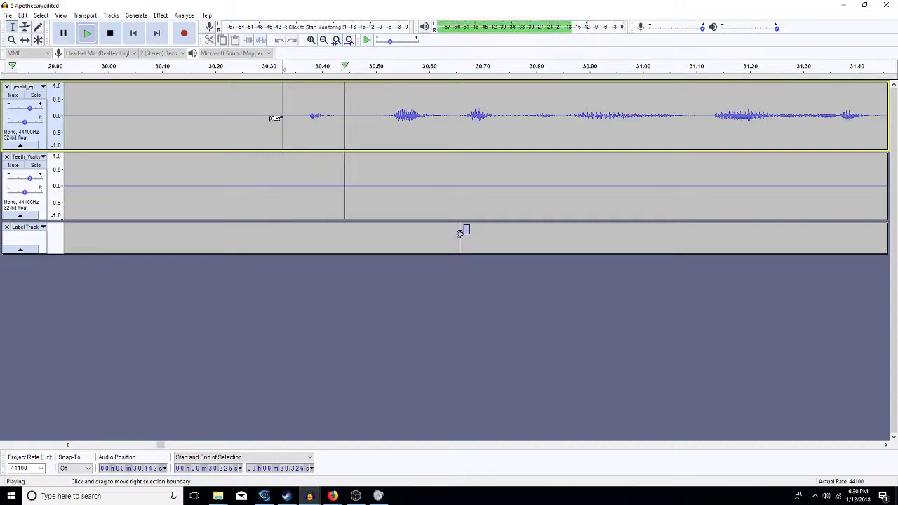
pyautogui.press('space')
pyautogui.press('space')
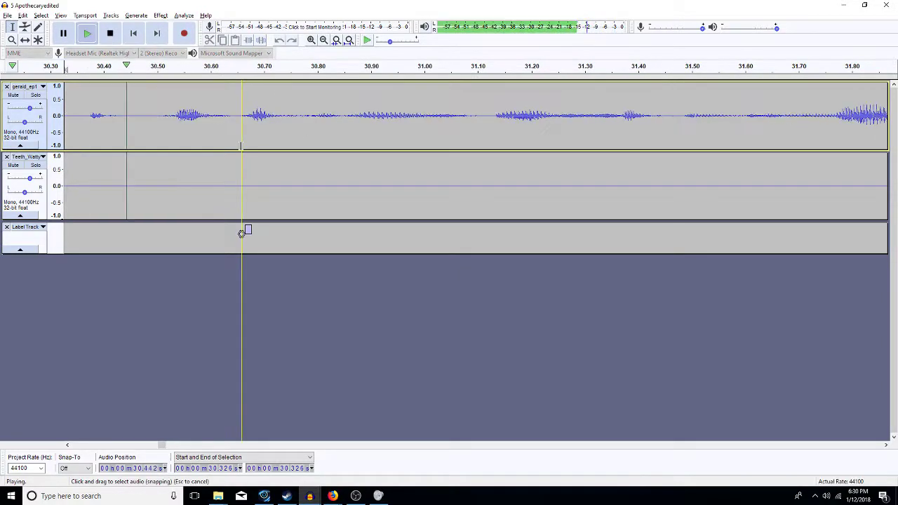
pyautogui.press('space')
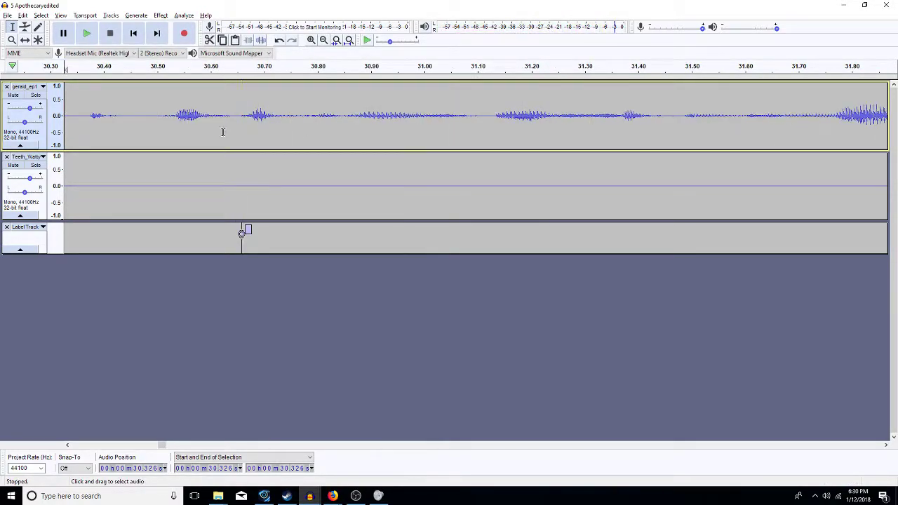
# Step: Add an empty label at 30.913 seconds and remove it by deleting the label track section from 30.868 to 31.008 seconds
pyautogui.click(325, 42)
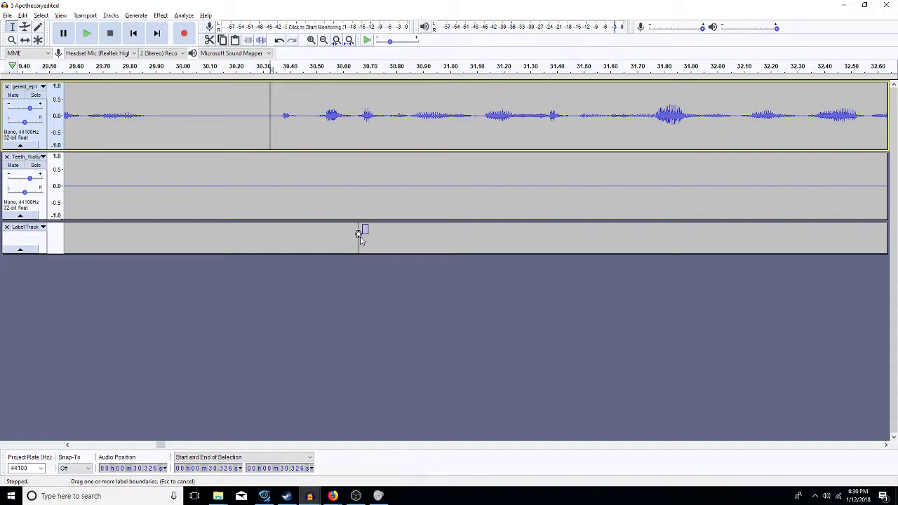
pyautogui.moveTo(358, 232); pyautogui.dragTo(356, 235)
pyautogui.click(426, 122)
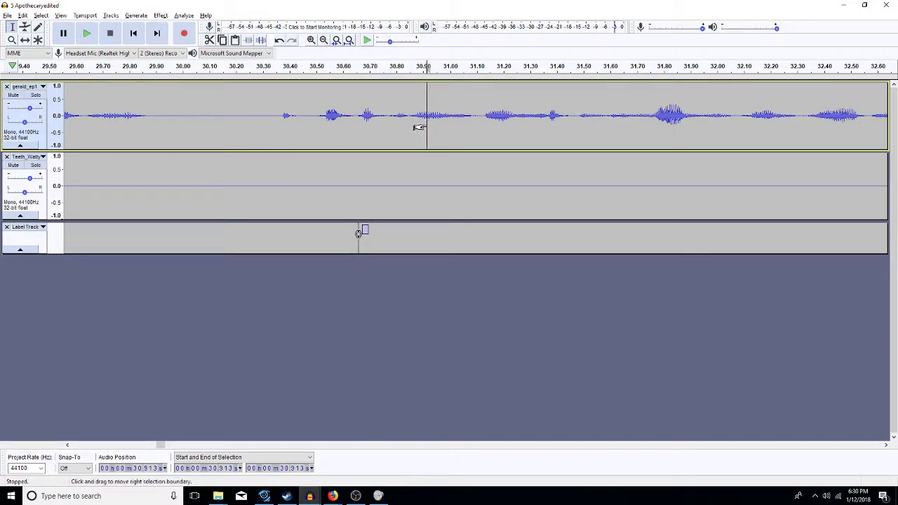
pyautogui.hotkey('ctrl', 'b')
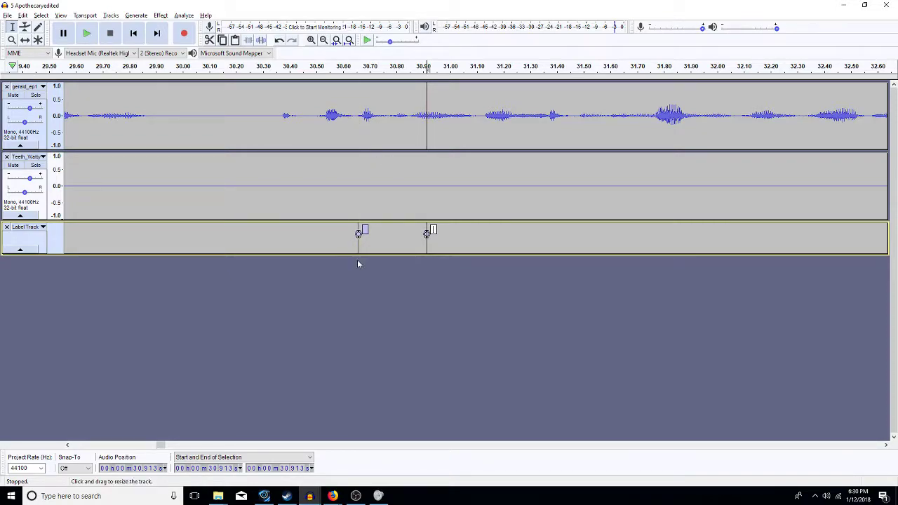
pyautogui.moveTo(452, 242); pyautogui.dragTo(414, 251)
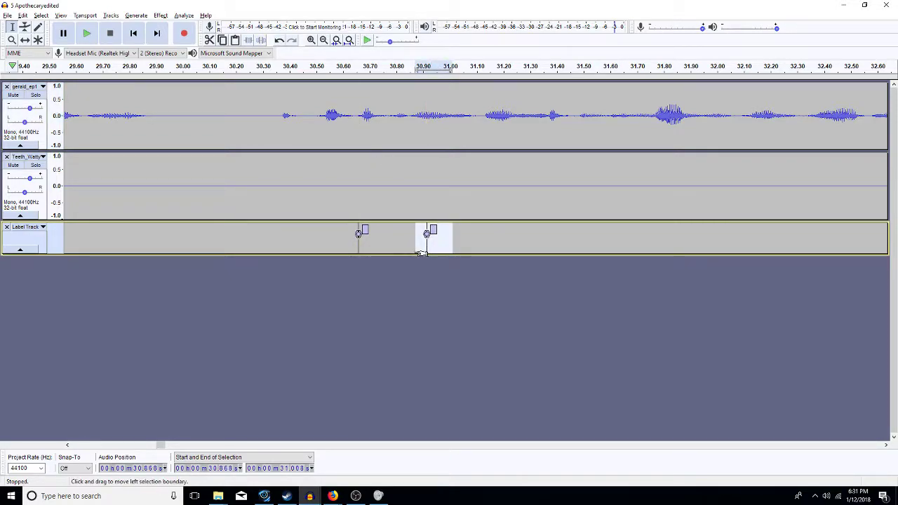
pyautogui.press('Delete')
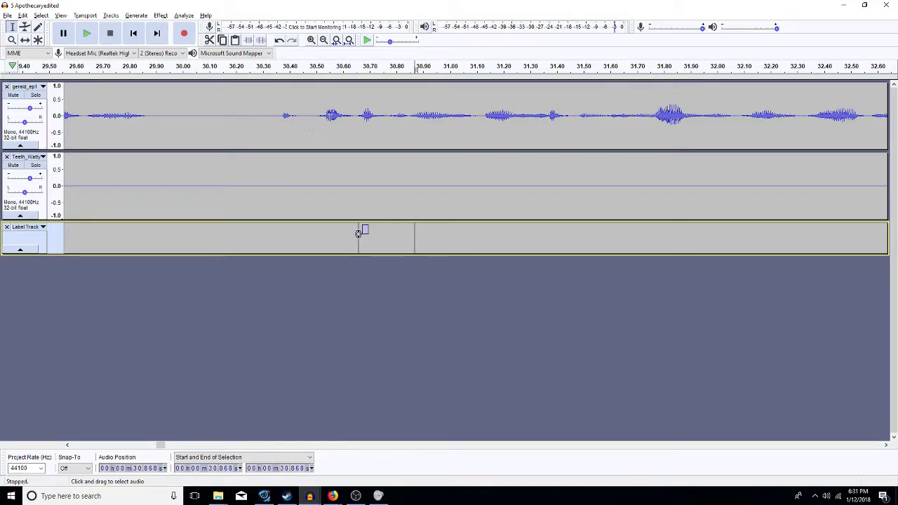
# Step: Open the original 5 Apothecary project and mix its stereo second track down to mono
pyautogui.click(274, 106)
pyautogui.click(323, 41)
pyautogui.click(323, 40)
pyautogui.click(322, 41)
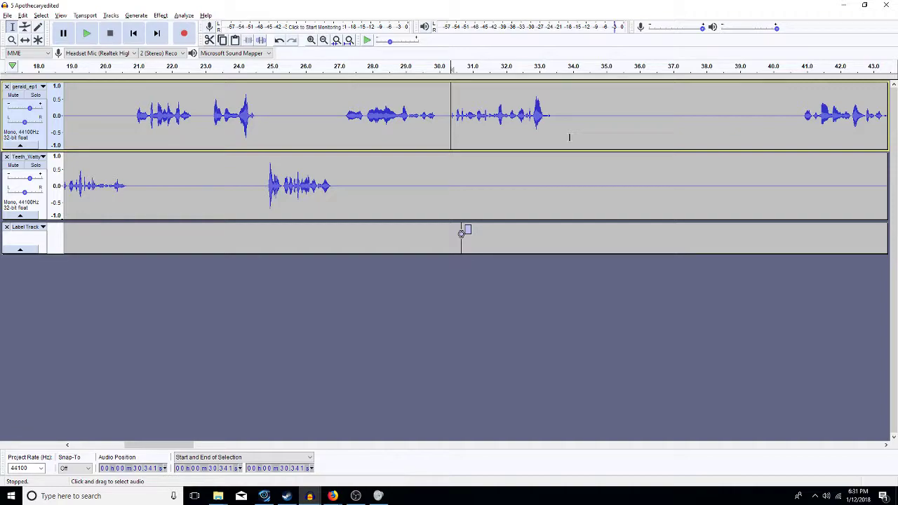
pyautogui.click(8, 16)
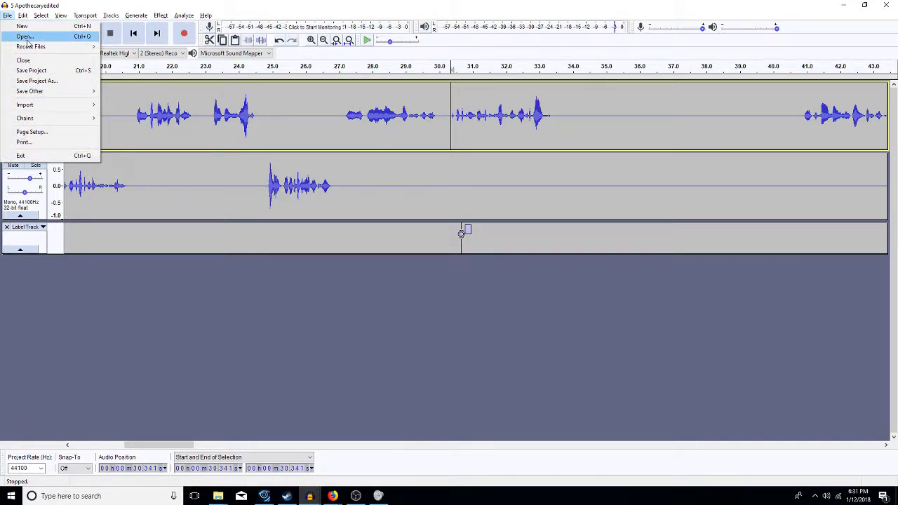
pyautogui.click(25, 37)
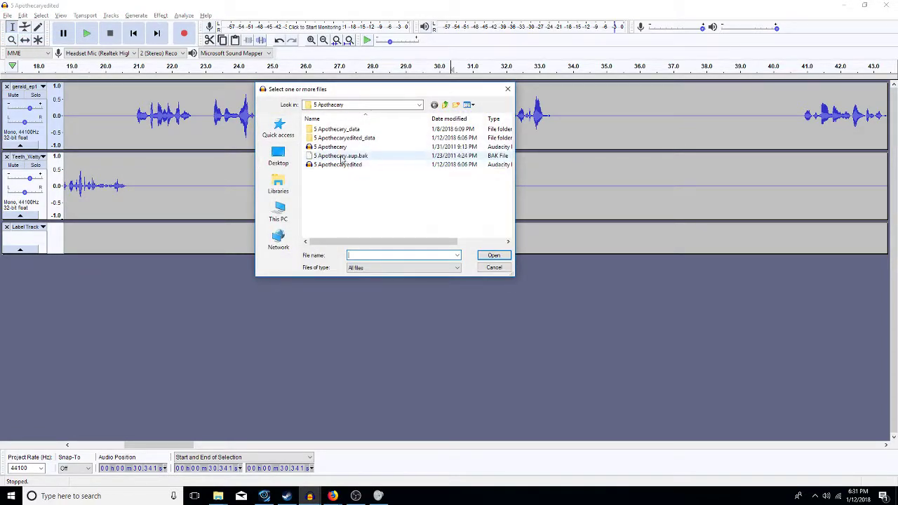
pyautogui.doubleClick(337, 148)
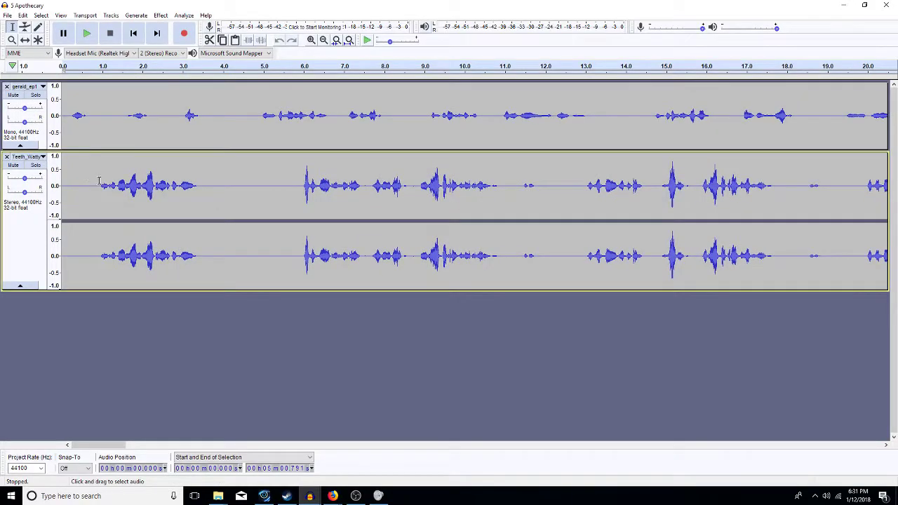
pyautogui.click(152, 229)
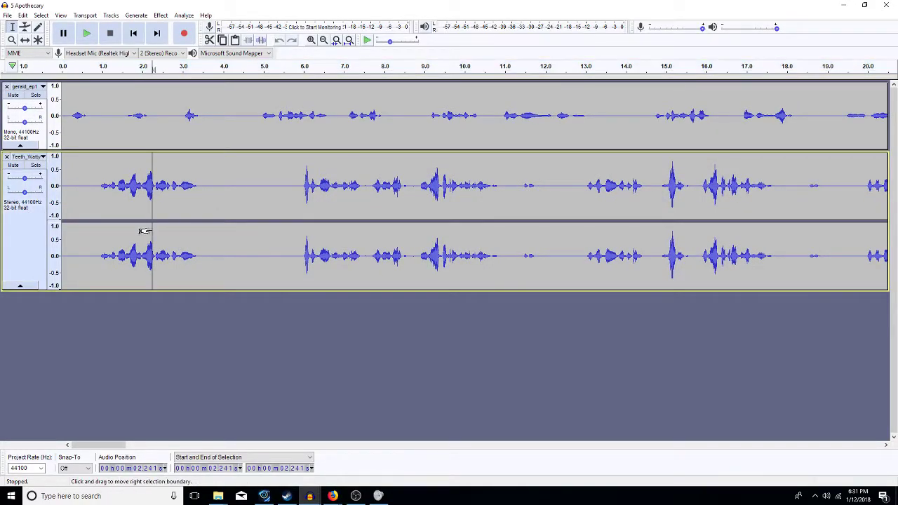
pyautogui.hotkey('ctrl', 'shift', 'm')
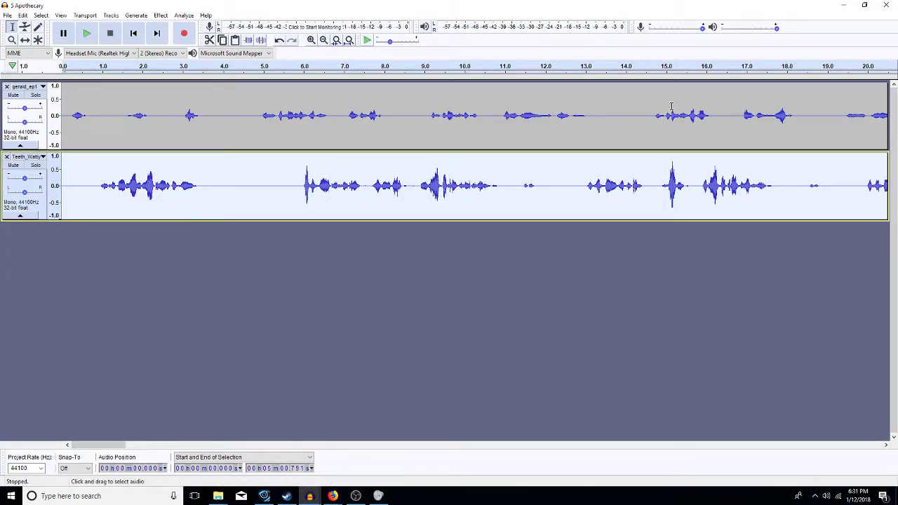
# Step: Solo the first track of the 5 Apothecary project and listen to its phrase from 40.263 seconds
pyautogui.click(323, 40)
pyautogui.moveTo(449, 128); pyautogui.dragTo(756, 129)
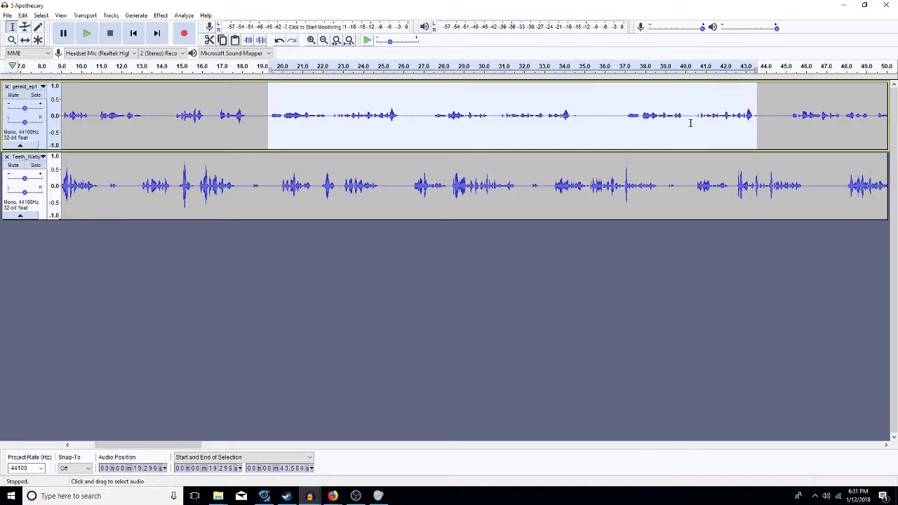
pyautogui.click(690, 123)
pyautogui.click(36, 94)
pyautogui.press('space')
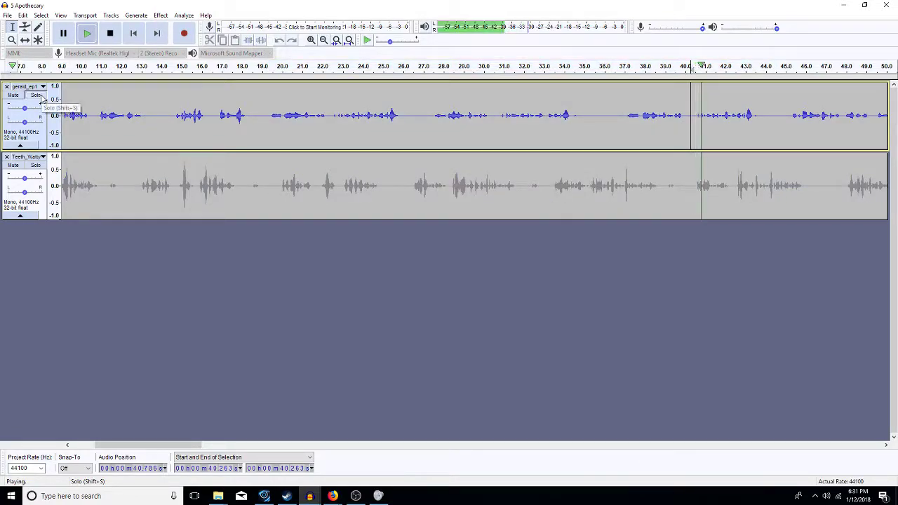
pyautogui.press('space')
# Step: Copy 18.855 to 44.048 seconds of the first track and paste it as a new track in the 5 Apothecaryedited project
pyautogui.moveTo(766, 106); pyautogui.dragTo(258, 167)
pyautogui.click(282, 129)
pyautogui.moveTo(259, 129); pyautogui.dragTo(766, 133)
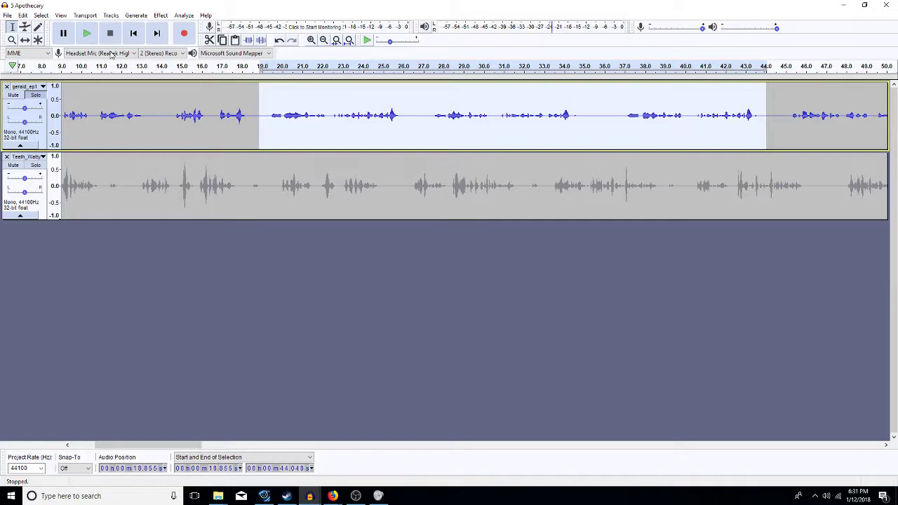
pyautogui.click(7, 16)
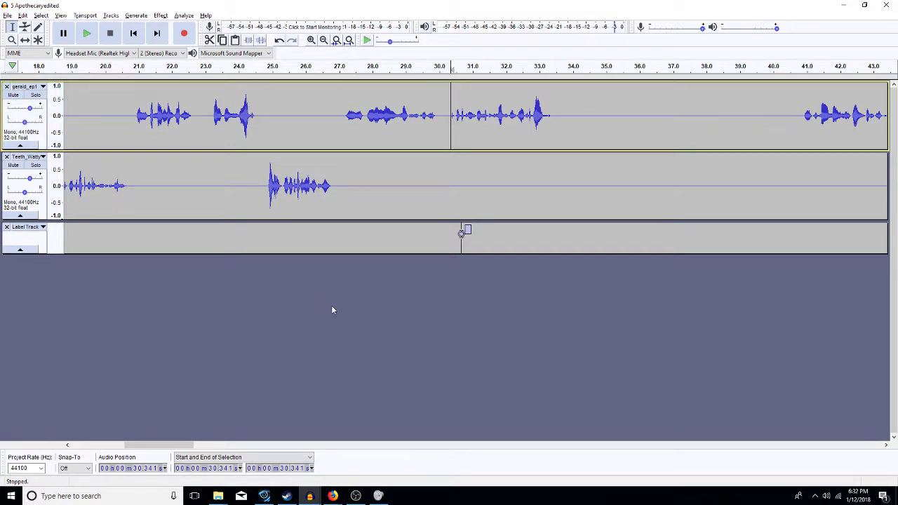
pyautogui.hotkey('ctrl', 'v')
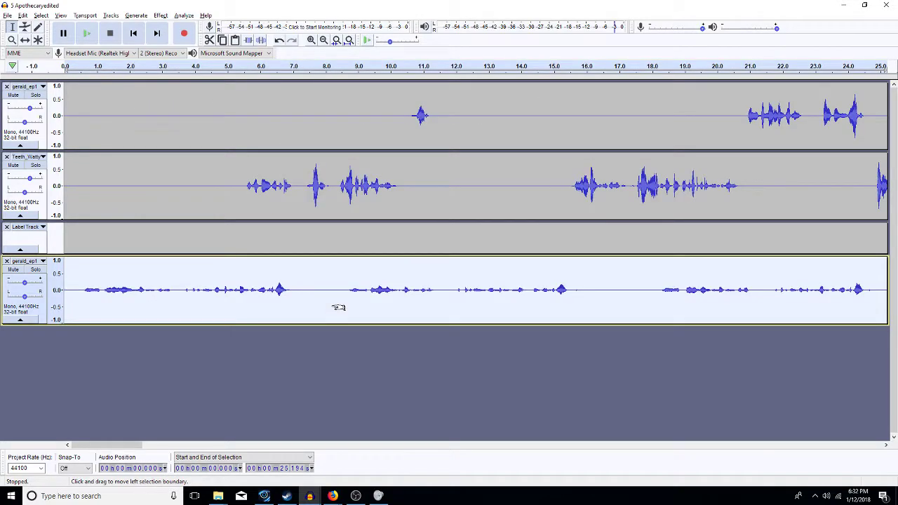
# Step: Amplify the whole pasted track to full scale
pyautogui.hotkey('alt', 'c')
pyautogui.press('a')
pyautogui.press('Return')
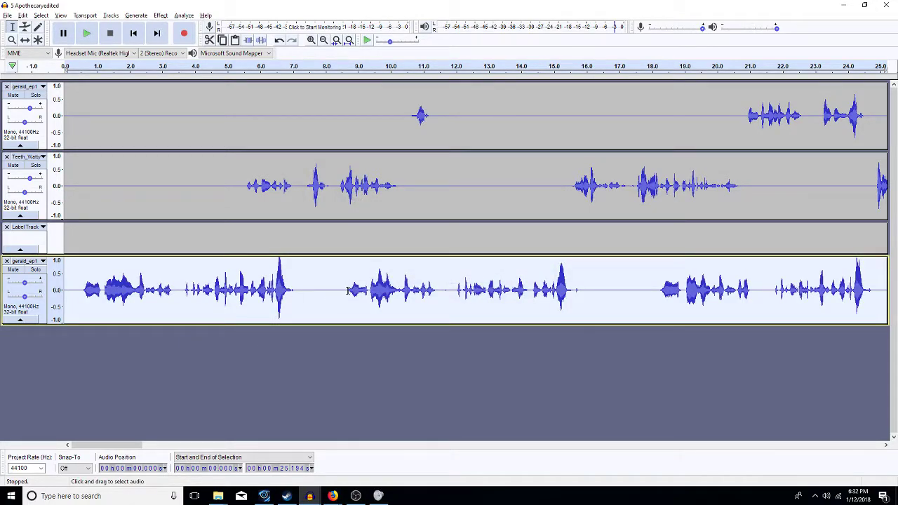
# Step: Solo the pasted track and listen to the phrase starting around the 12-second mark
pyautogui.click(35, 269)
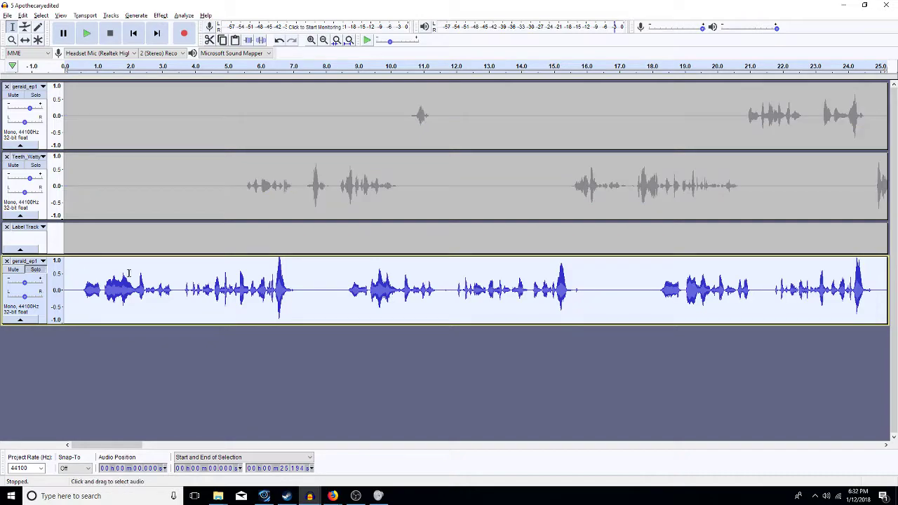
pyautogui.click(454, 291)
pyautogui.press('space')
pyautogui.press('space')
pyautogui.press('space')
pyautogui.press('space')
# Step: Select 11.773 to 13.535 seconds of the pasted track, fit the selection to the view, and listen to it
pyautogui.moveTo(505, 301); pyautogui.dragTo(449, 304)
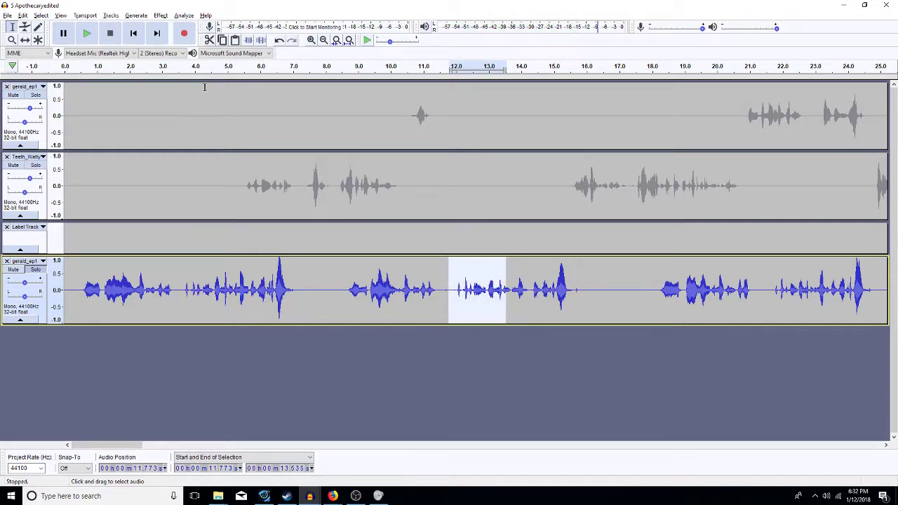
pyautogui.hotkey('ctrl', 'e')
pyautogui.press('space')
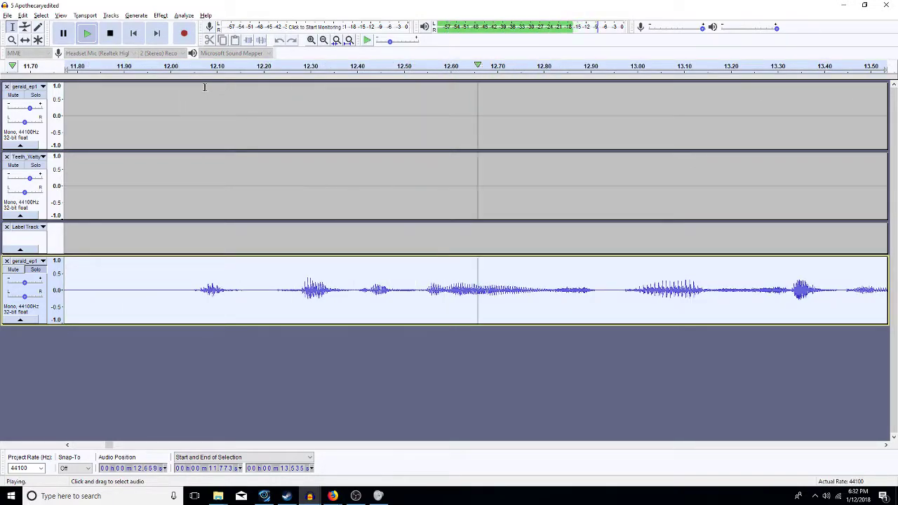
pyautogui.press('space')
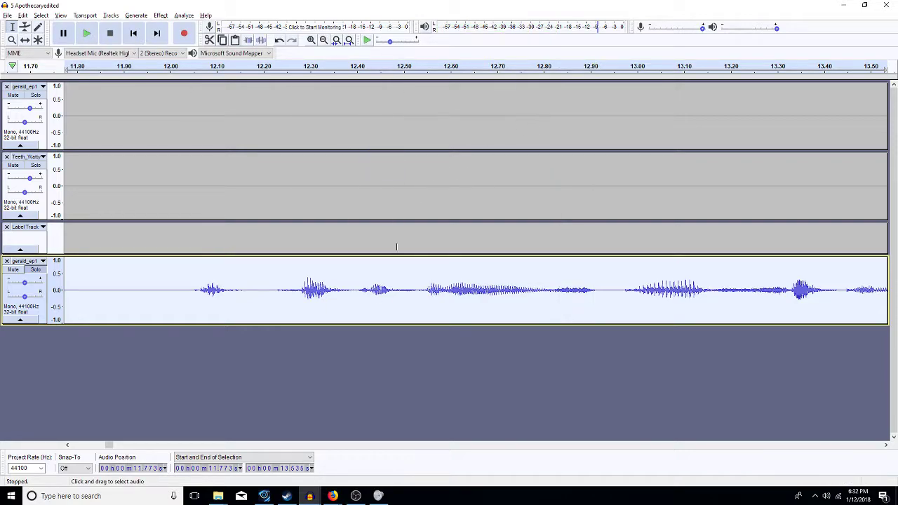
# Step: Listen to the pasted track's piece from 12.397 to 12.539 seconds and to the sound that directly follows it
pyautogui.moveTo(355, 298); pyautogui.dragTo(421, 296)
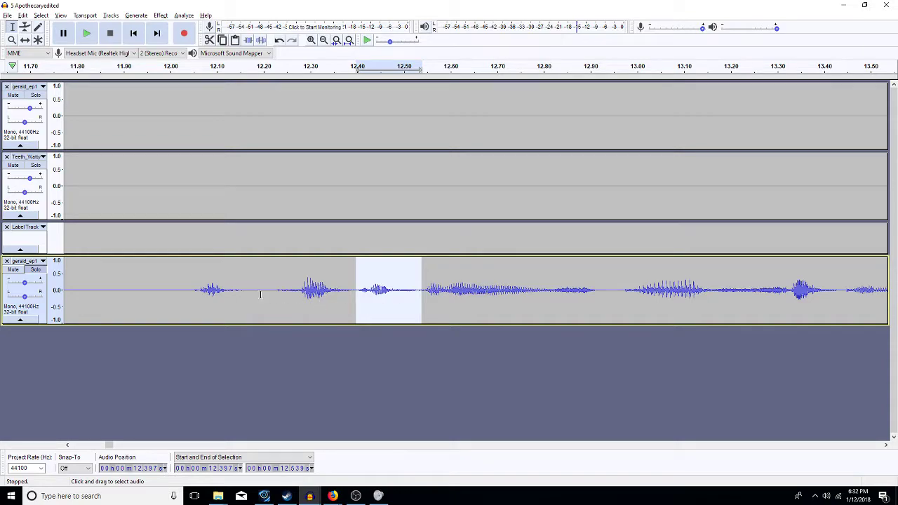
pyautogui.click(425, 290)
pyautogui.press('space')
pyautogui.press('space')
# Step: Delete the short sound from 12.532 to 12.586 seconds in the pasted track
pyautogui.click(446, 288)
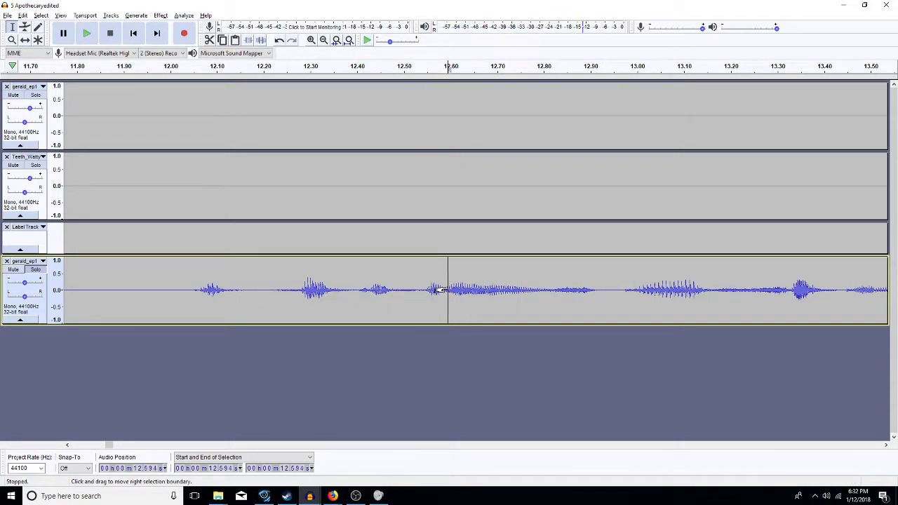
pyautogui.moveTo(444, 289); pyautogui.dragTo(418, 299)
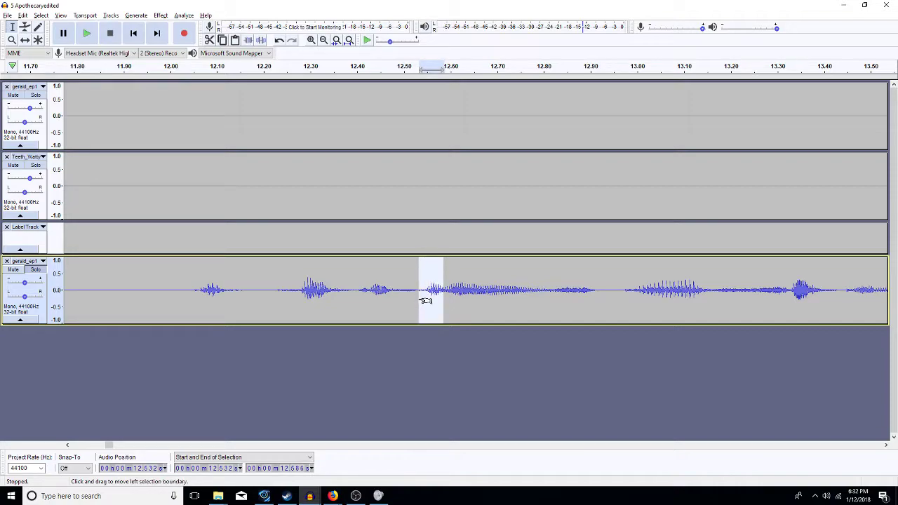
pyautogui.press('Delete')
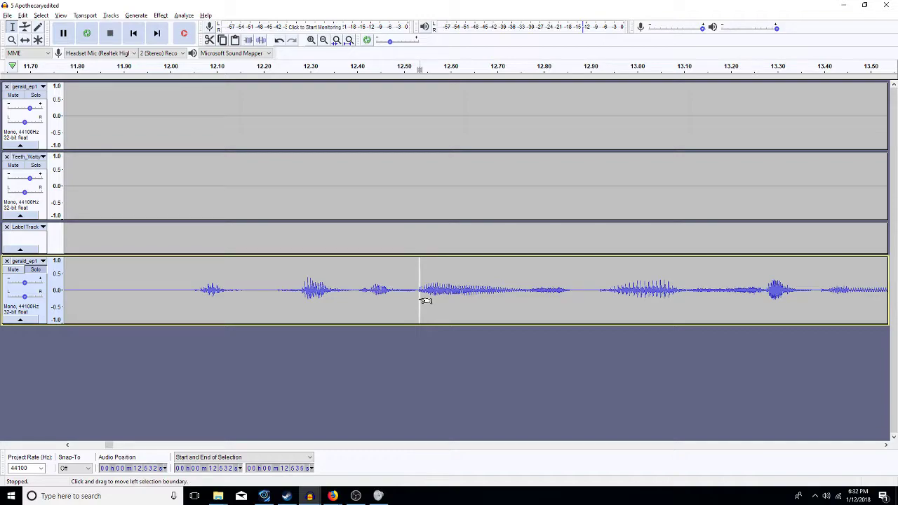
# Step: Listen to the pasted track from 12.193 seconds and again around 12.613 seconds
pyautogui.click(424, 301)
pyautogui.click(260, 289)
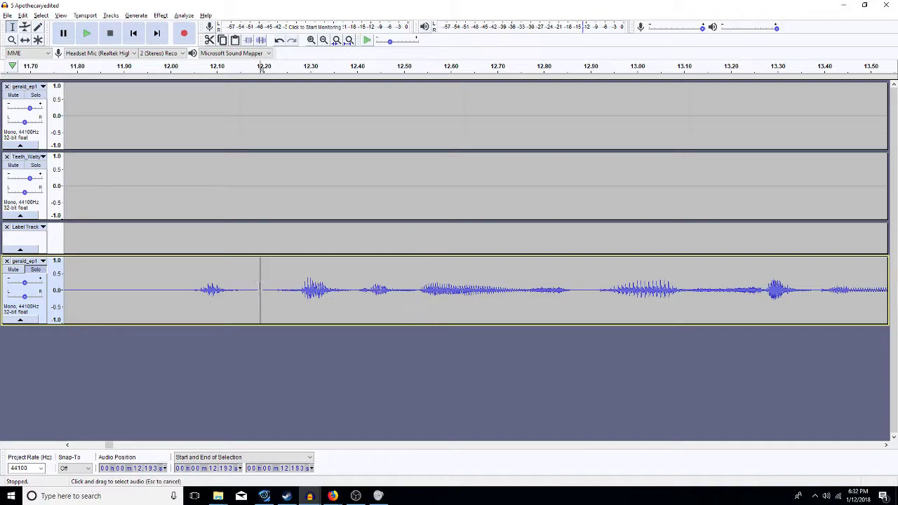
pyautogui.press('space')
pyautogui.press('space')
pyautogui.click(448, 291)
pyautogui.press('space')
pyautogui.press('space')
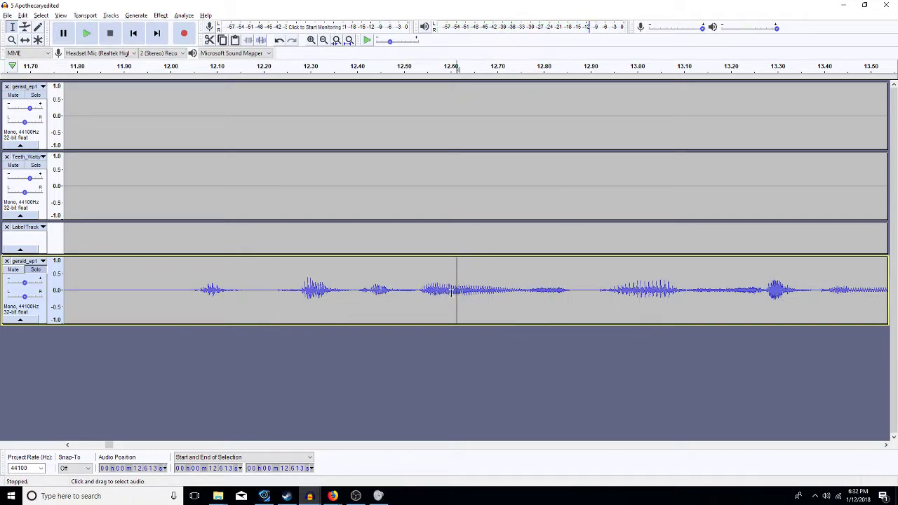
pyautogui.press('space')
pyautogui.press('space')
# Step: Try deleting 12.532 to 12.594 seconds of the pasted track, and undo both this deletion and the one before it
pyautogui.moveTo(439, 294); pyautogui.dragTo(418, 297)
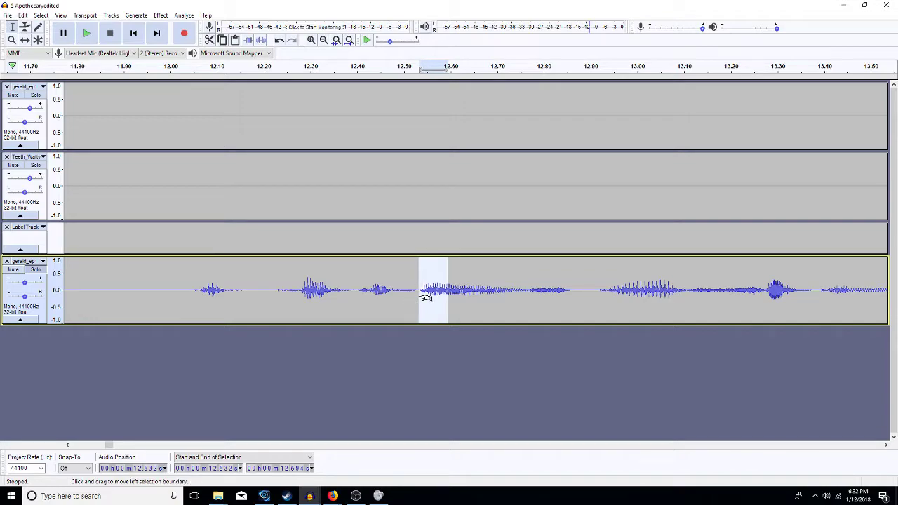
pyautogui.press('Delete')
pyautogui.keyDown('shift'); pyautogui.click(421, 297); pyautogui.keyUp('shift')
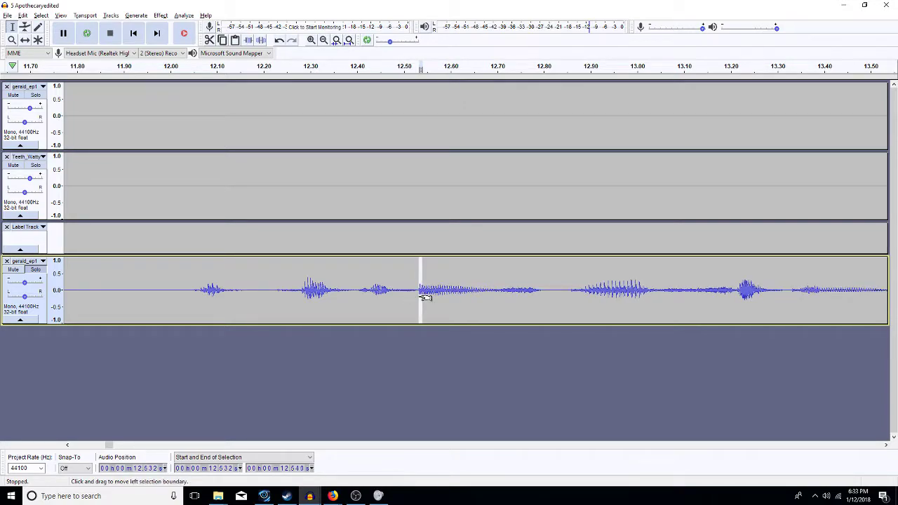
pyautogui.hotkey('ctrl', 'z')
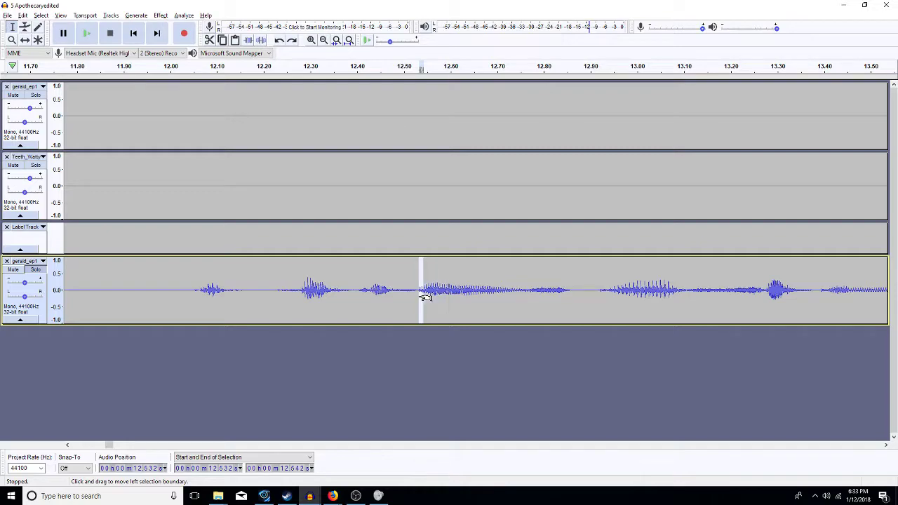
pyautogui.hotkey('ctrl', 'z')
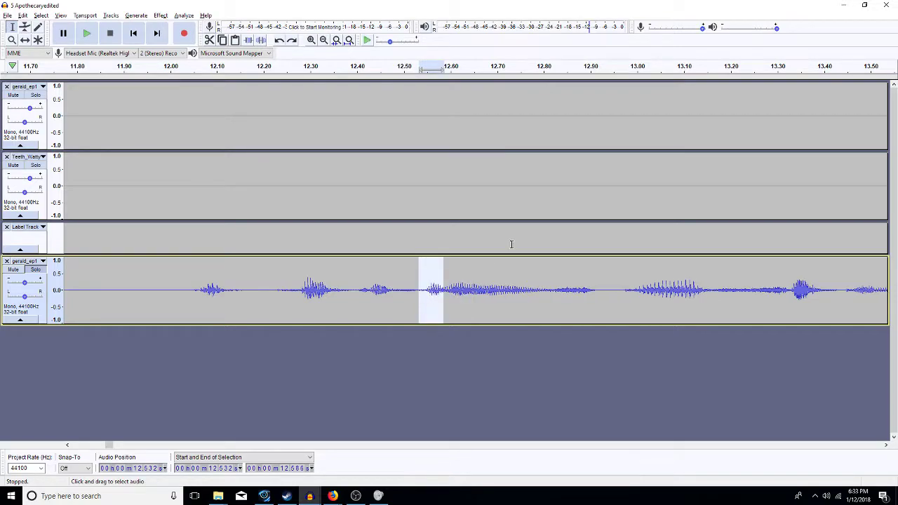
# Step: Cut the sound from 12.532 to 12.663 seconds in the pasted track and paste it at 12.400 seconds
pyautogui.moveTo(478, 295); pyautogui.dragTo(418, 295)
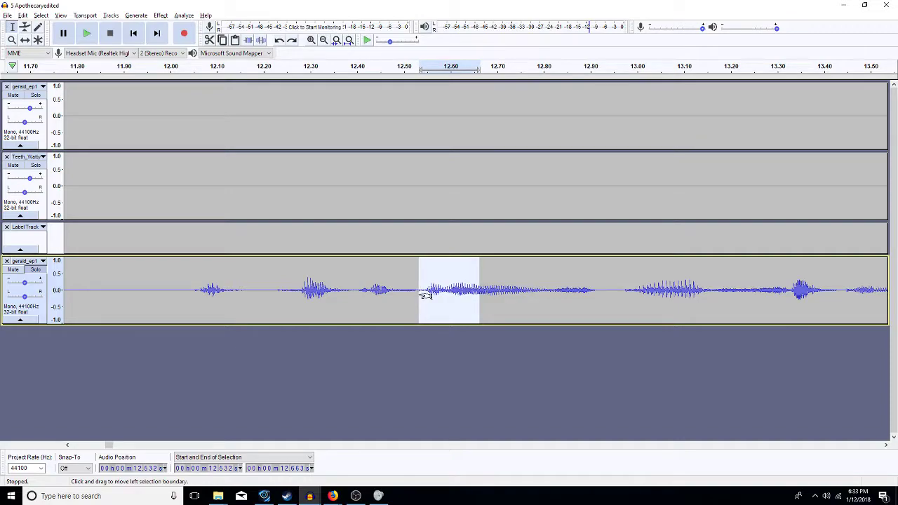
pyautogui.press('Delete')
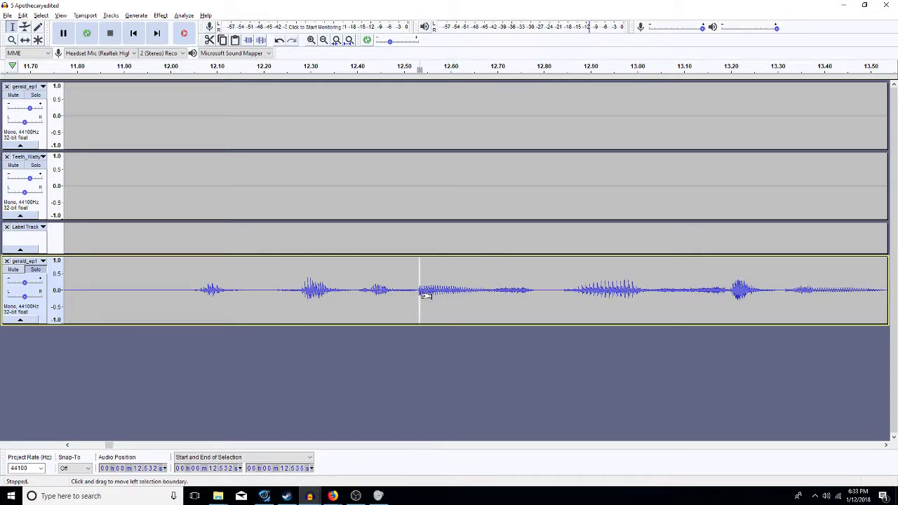
pyautogui.hotkey('shift', 'Right')
pyautogui.hotkey('shift', 'Right')
pyautogui.hotkey('shift', 'Right')
pyautogui.click(357, 289)
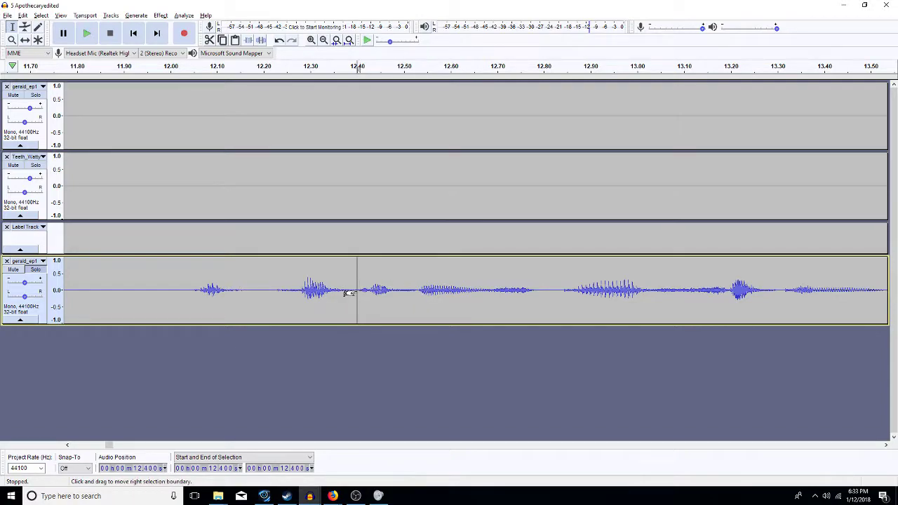
pyautogui.moveTo(347, 293); pyautogui.dragTo(418, 293)
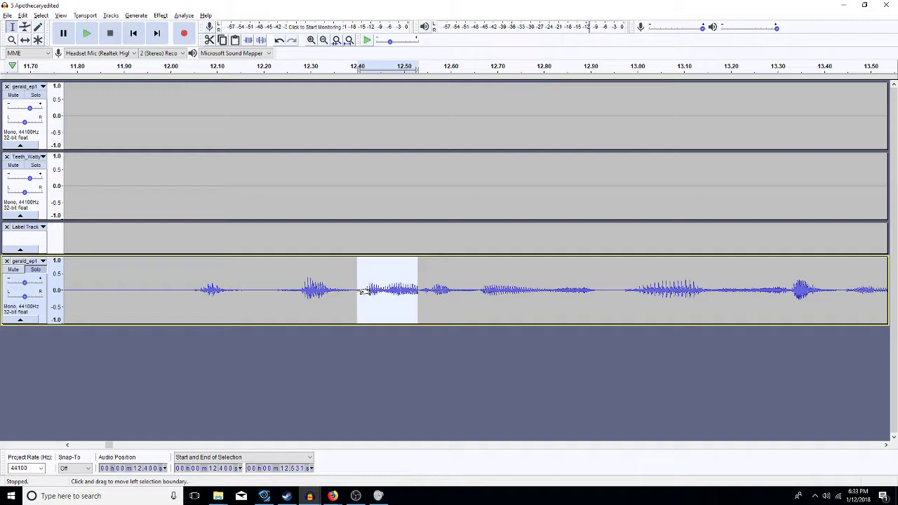
# Step: Fade out the relocated sound's tail from 12.493 to 12.533 seconds and play the phrase from 12.231 seconds
pyautogui.click(418, 293)
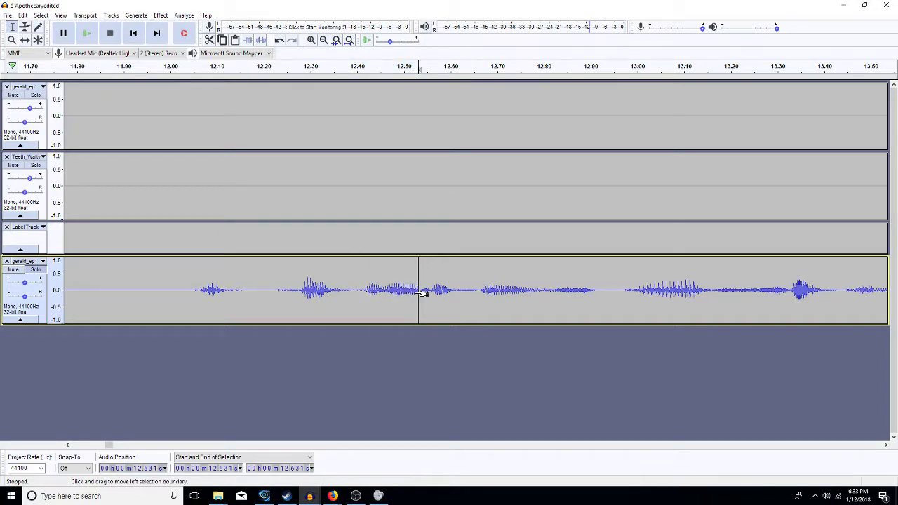
pyautogui.moveTo(419, 293); pyautogui.dragTo(400, 293)
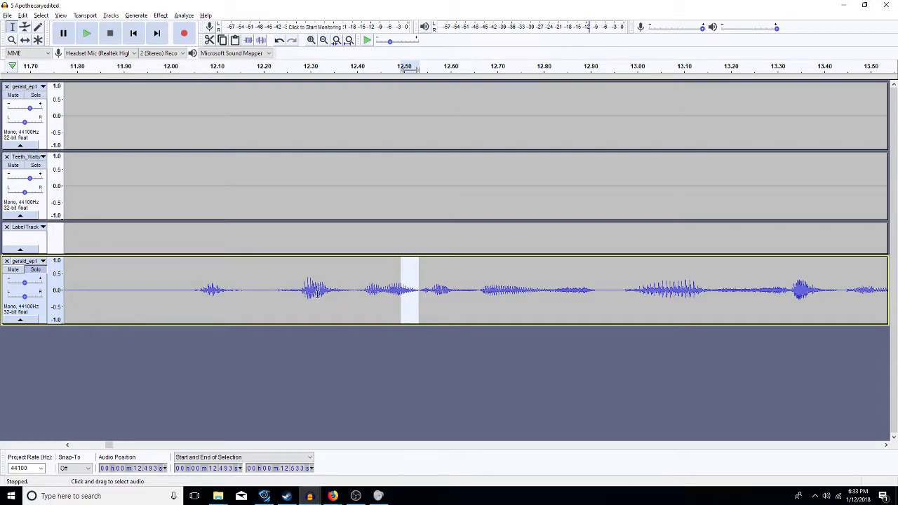
pyautogui.click(279, 282)
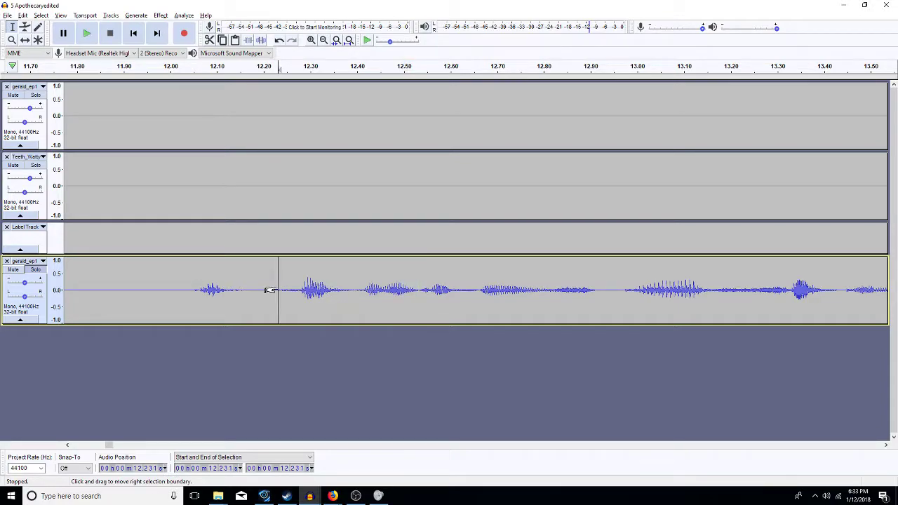
pyautogui.press('space')
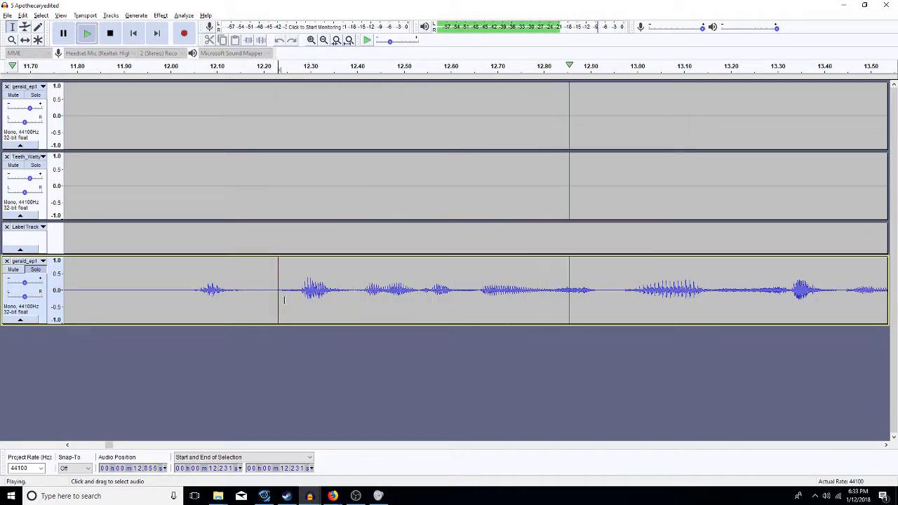
pyautogui.press('space')
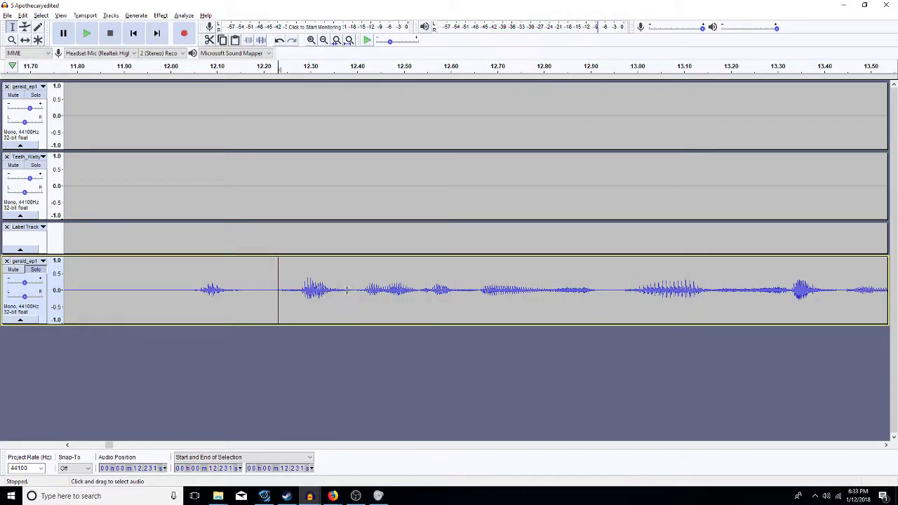
# Step: Listen to the relocated sound from 12.402 seconds and to the piece following it from 12.535 seconds
pyautogui.click(358, 291)
pyautogui.press('space')
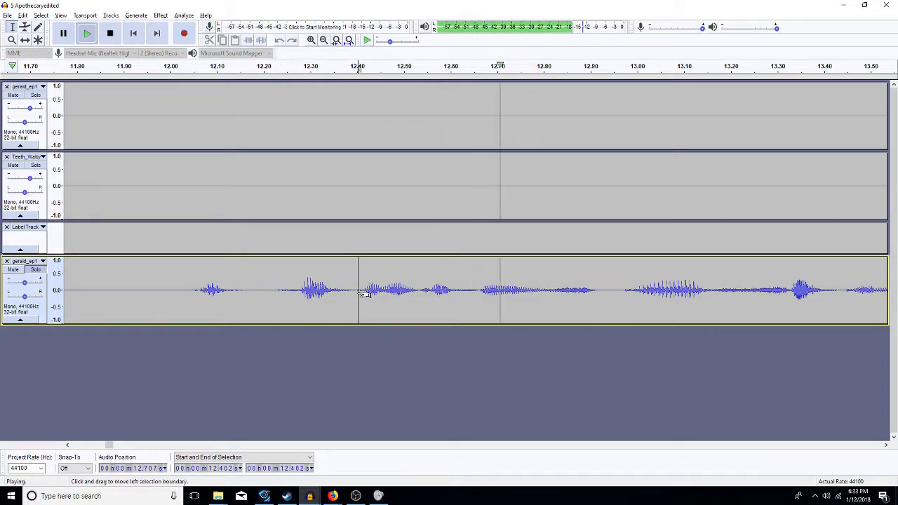
pyautogui.press('space')
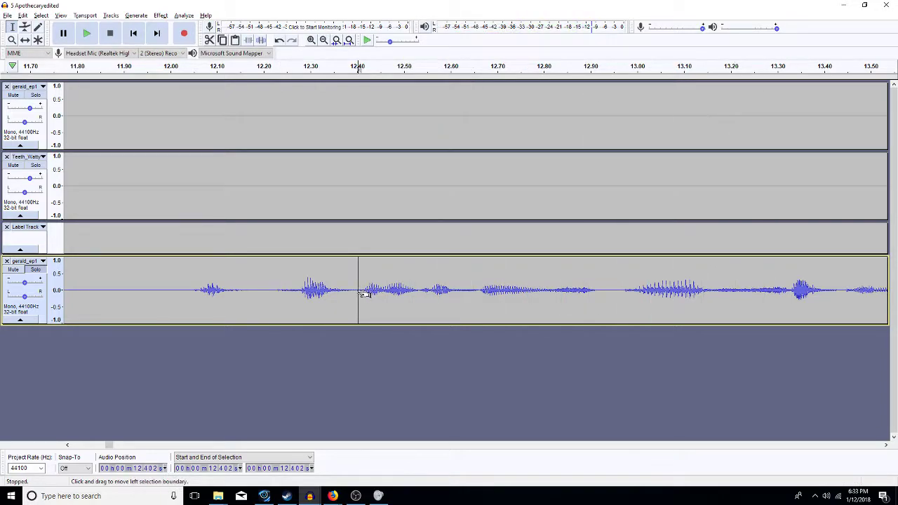
pyautogui.click(419, 292)
pyautogui.press('space')
pyautogui.press('space')
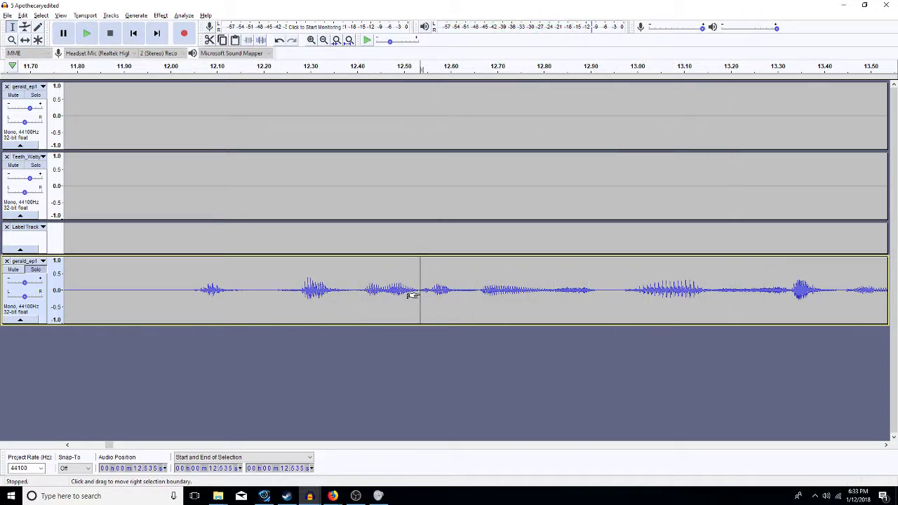
# Step: Remove the relocated sound at 12.400 seconds from the pasted track and replay the phrase from that point
pyautogui.moveTo(413, 293); pyautogui.dragTo(357, 294)
pyautogui.press('Delete')
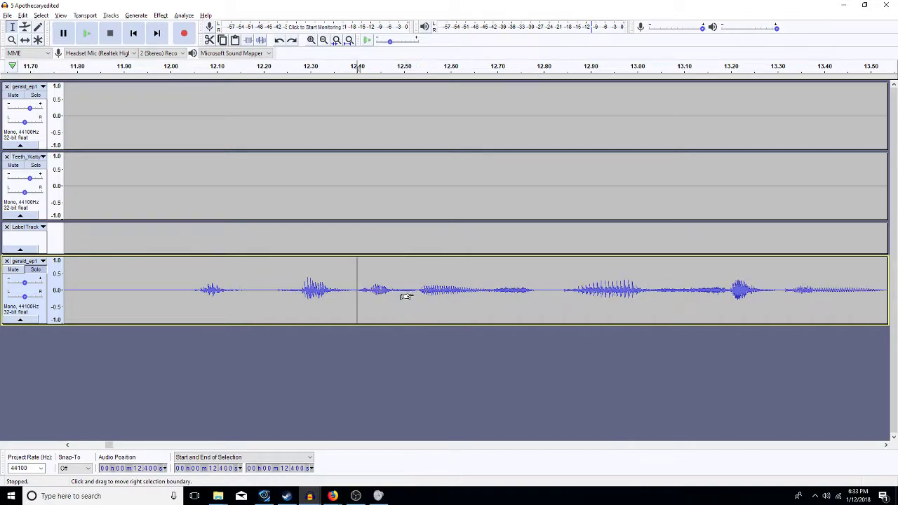
pyautogui.press('space')
pyautogui.press('space')
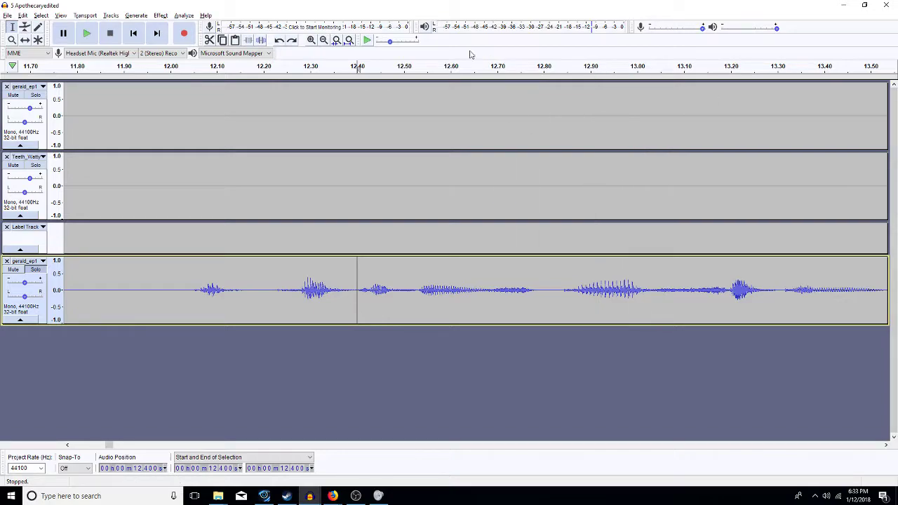
# Step: Remove the whole pasted retake track from the project
pyautogui.click(323, 40)
pyautogui.click(323, 40)
pyautogui.click(323, 40)
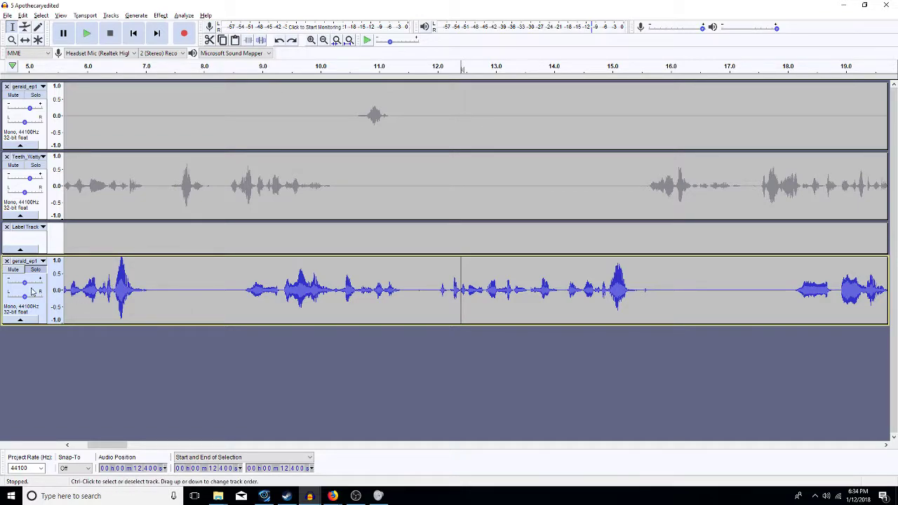
pyautogui.click(7, 261)
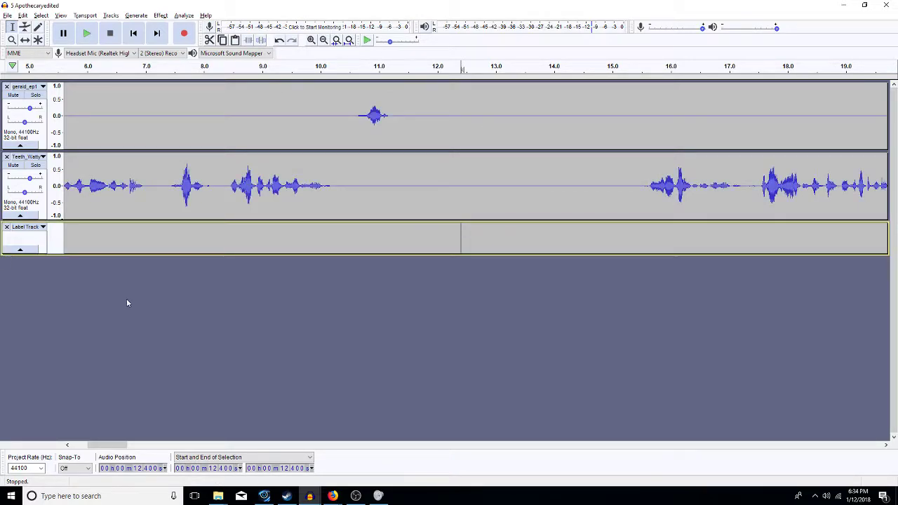
# Step: Add a label reading "apothecaries" at 30.658 seconds in the label track
pyautogui.click(323, 40)
pyautogui.click(323, 40)
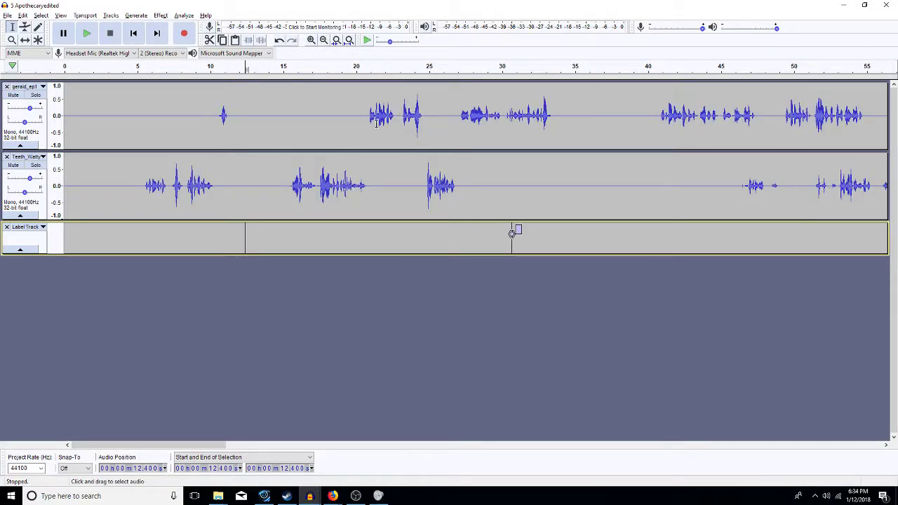
pyautogui.moveTo(449, 115); pyautogui.dragTo(560, 125)
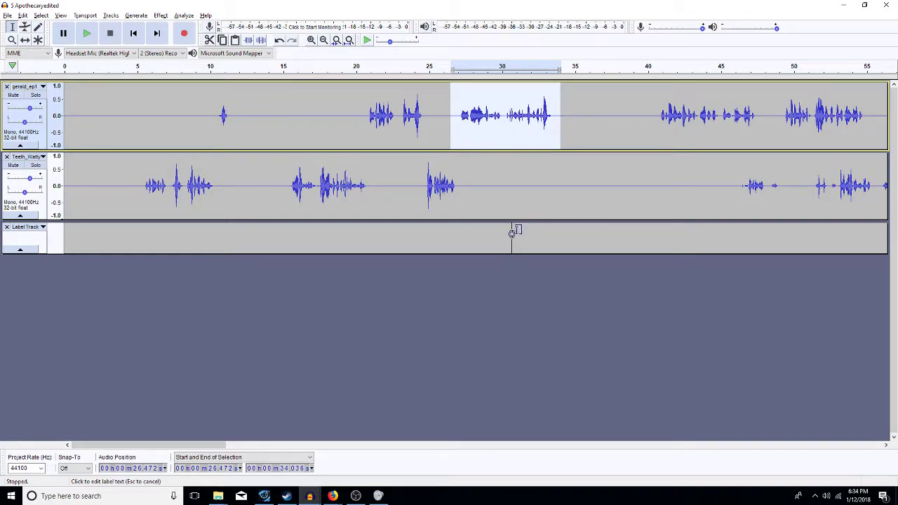
pyautogui.click(512, 231)
pyautogui.write('apo')
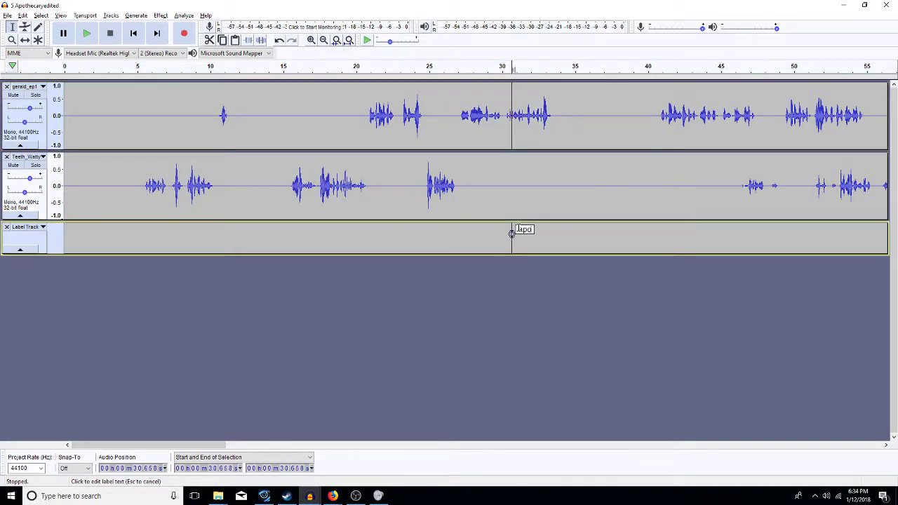
pyautogui.write('thecaries')
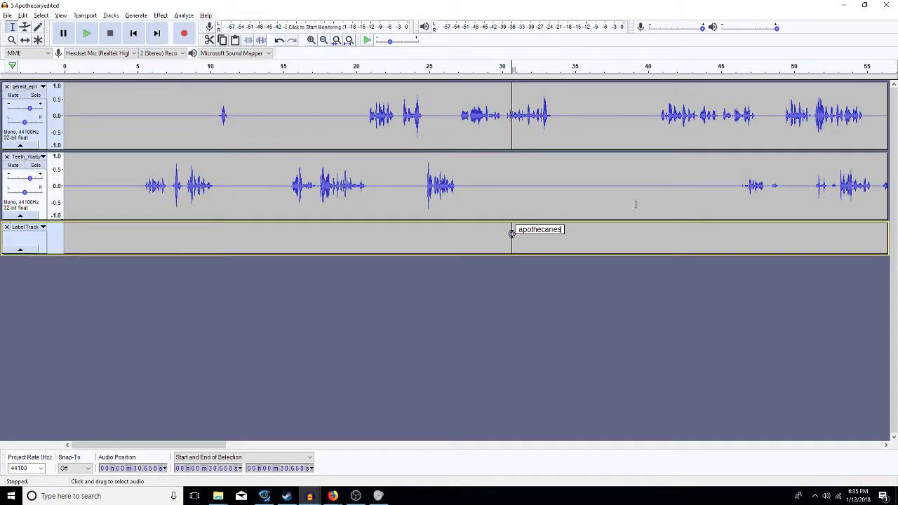
# Step: Copy the silence from 31.953 to 39.036 seconds of the second voice track and paste it twice into the first voice track's gap, starting at 37.754 seconds
pyautogui.moveTo(634, 193); pyautogui.dragTo(530, 182)
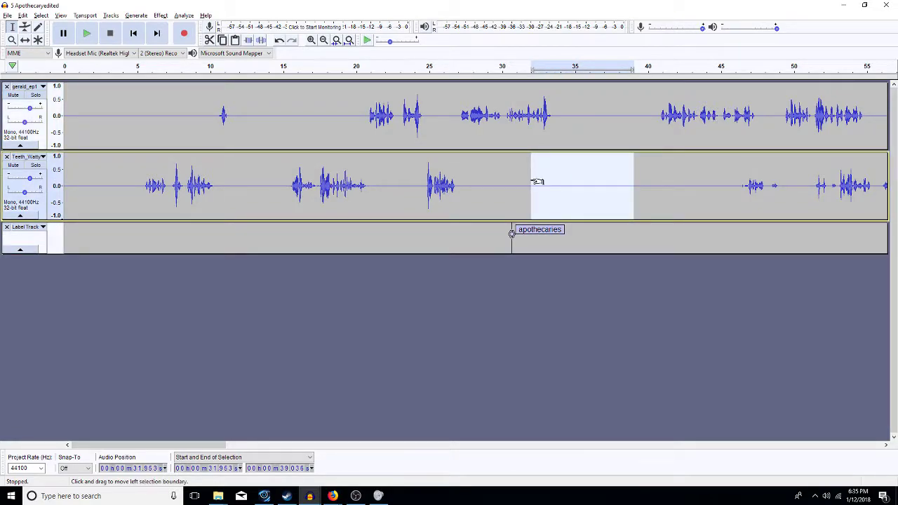
pyautogui.click(613, 129)
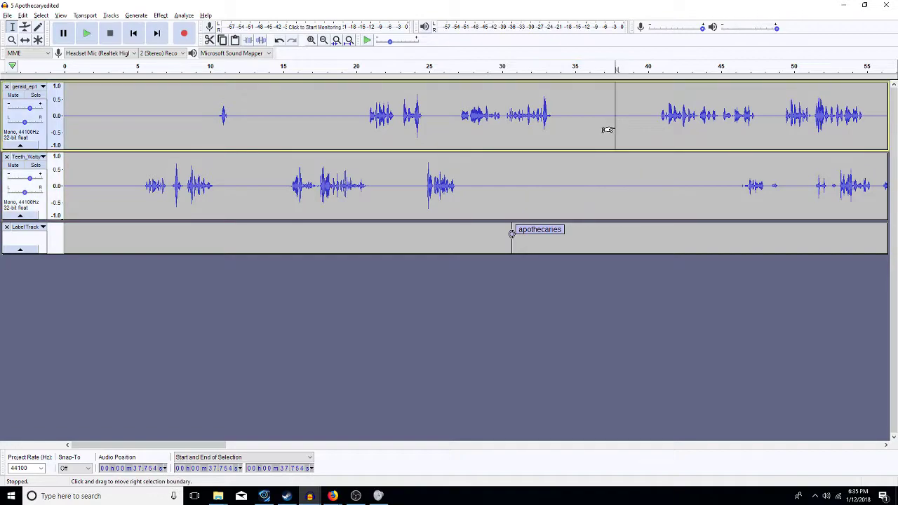
pyautogui.moveTo(607, 130); pyautogui.dragTo(719, 130)
pyautogui.moveTo(650, 130); pyautogui.dragTo(753, 130)
# Step: Delete the silence from 33.555 to 46.567 seconds in the second voice track and play from the cut
pyautogui.moveTo(744, 191); pyautogui.dragTo(553, 204)
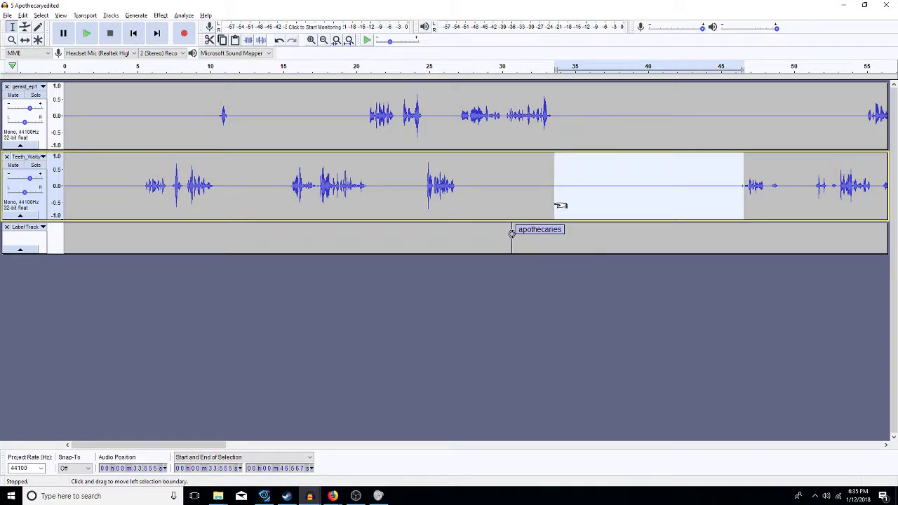
pyautogui.press('Delete')
pyautogui.press('space')
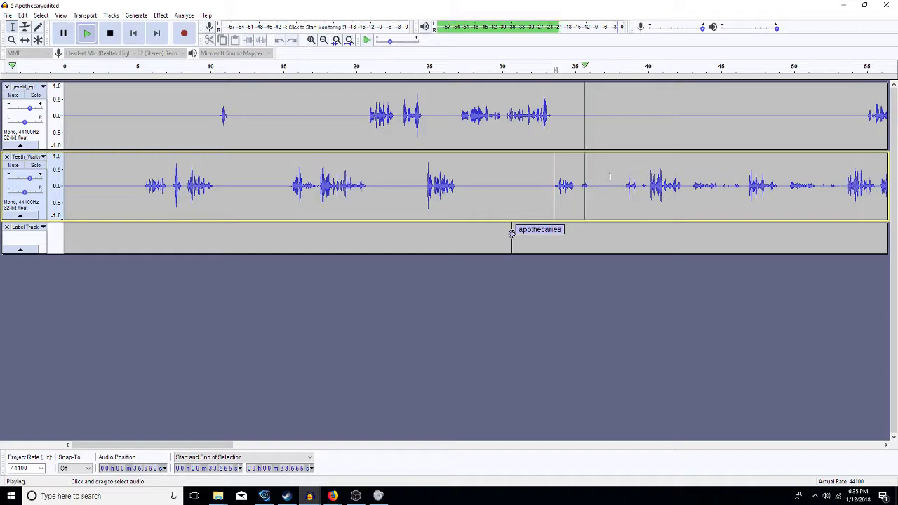
# Step: Silence the audio from 33.299 to 38.427 seconds in the second voice track and delete that gap from 33.459 seconds onward
pyautogui.moveTo(624, 200); pyautogui.dragTo(552, 195)
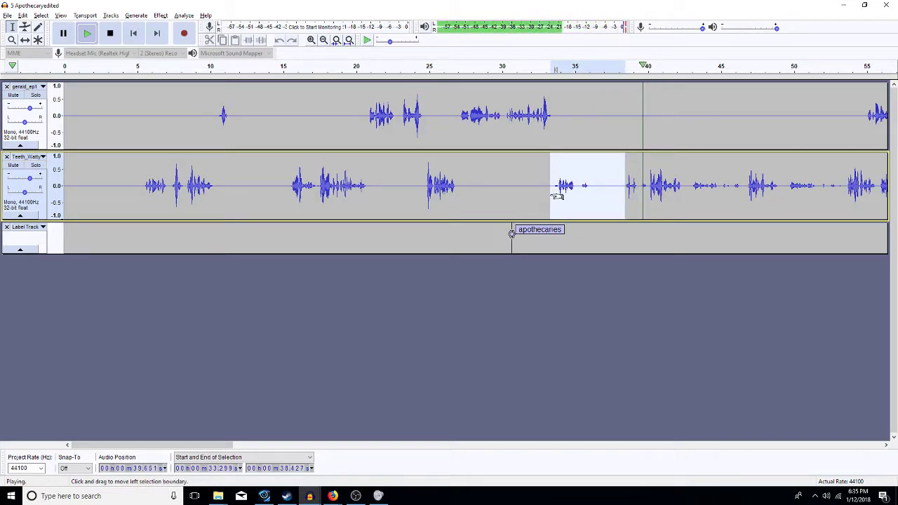
pyautogui.press('space')
pyautogui.hotkey('ctrl', 'l')
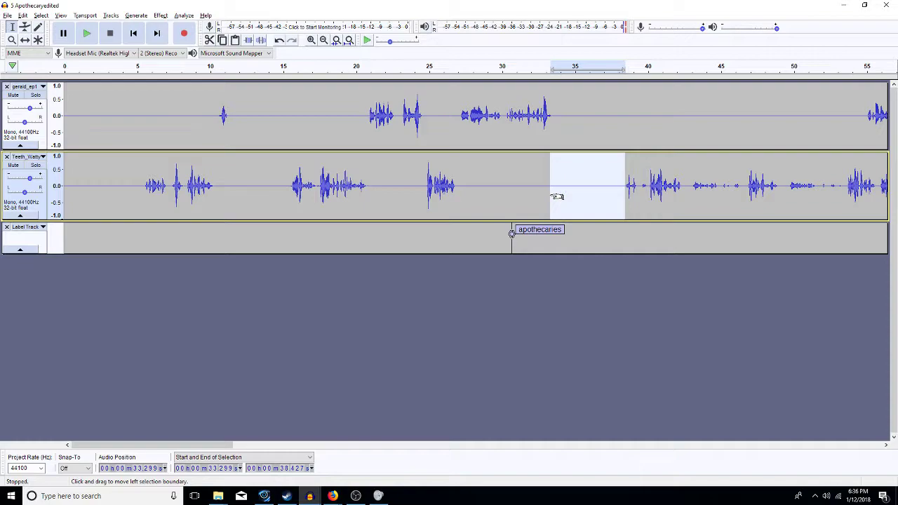
pyautogui.moveTo(556, 197); pyautogui.dragTo(559, 197)
pyautogui.press('Delete')
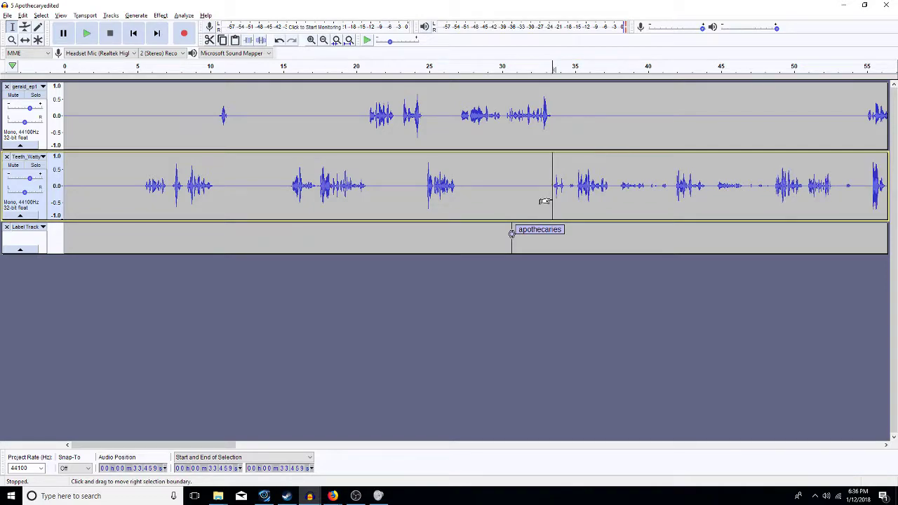
# Step: Listen to the second voice track from 33.459 seconds and delete its audio from 37.978 to about 50.8 seconds
pyautogui.press('space')
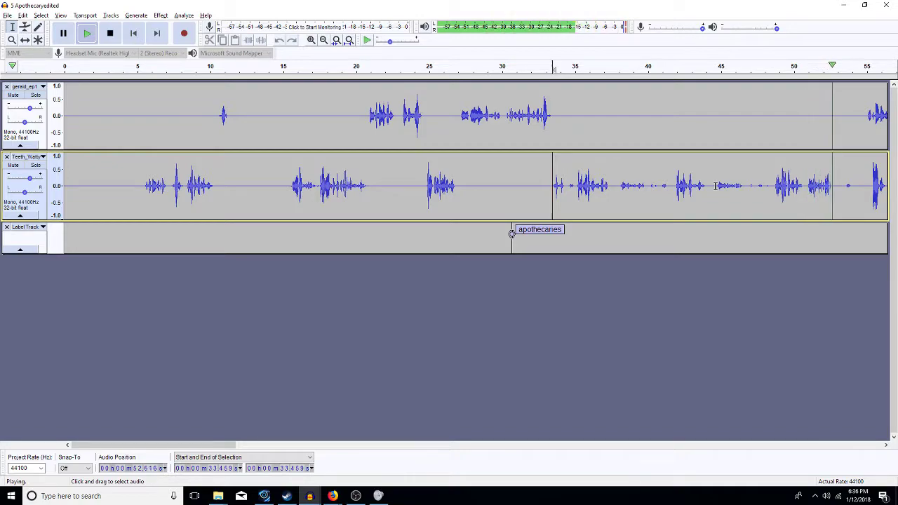
pyautogui.press('space')
pyautogui.moveTo(806, 188); pyautogui.dragTo(618, 198)
pyautogui.press('Delete')
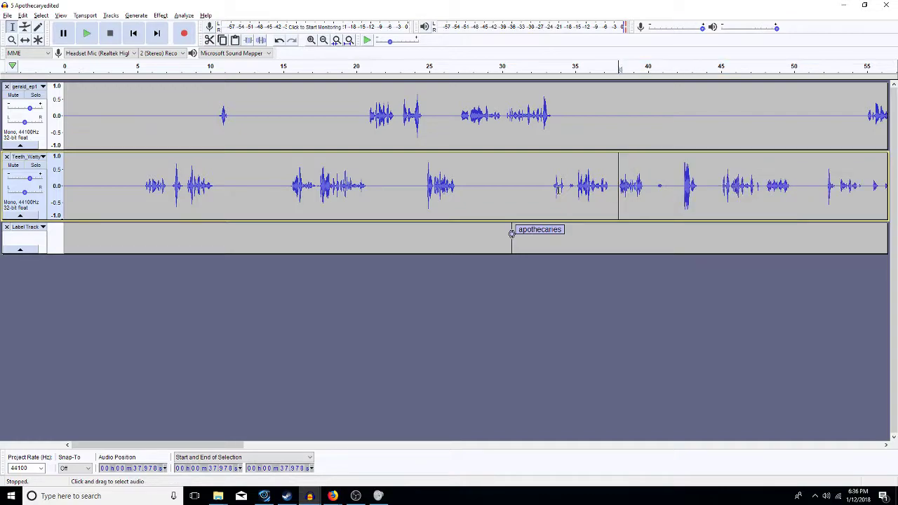
# Step: Delete the second voice track's audio from 33.427 to 34.933 seconds and replace the small sound after 38.459 seconds with the copied silence
pyautogui.moveTo(574, 186); pyautogui.dragTo(552, 197)
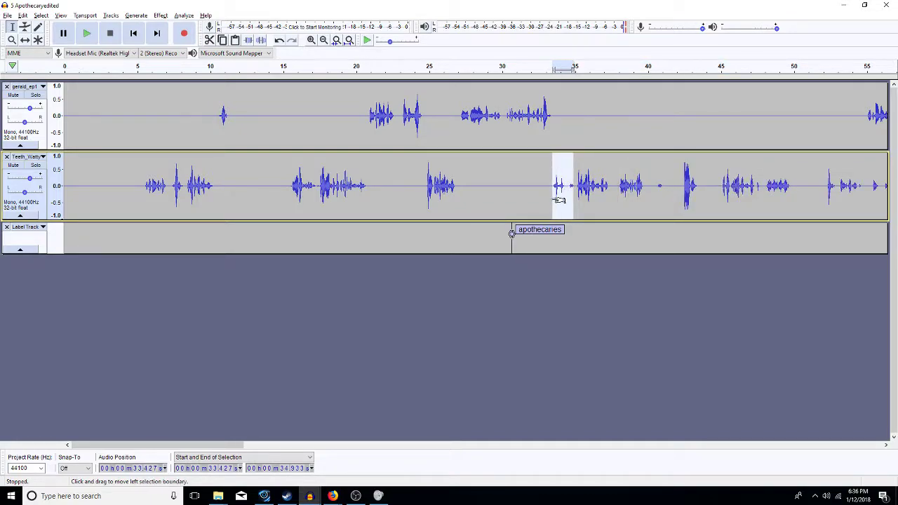
pyautogui.press('Delete')
pyautogui.moveTo(626, 191); pyautogui.dragTo(650, 199)
pyautogui.hotkey('ctrl', 'v')
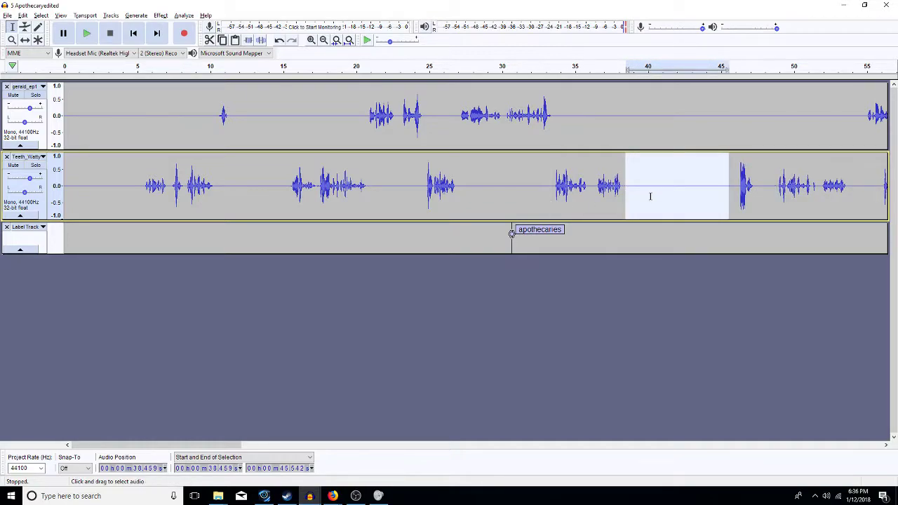
# Step: Paste the copied silence again into the second voice track's gap at 41.503 seconds
pyautogui.press('Left')
pyautogui.press('Left')
pyautogui.press('Left')
pyautogui.press('Left')
pyautogui.press('Left')
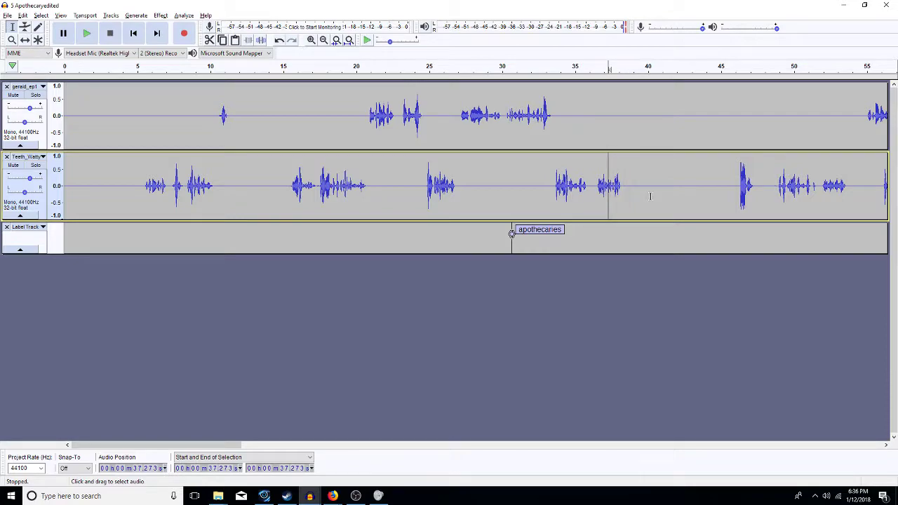
pyautogui.click(669, 202)
pyautogui.hotkey('ctrl', 'v')
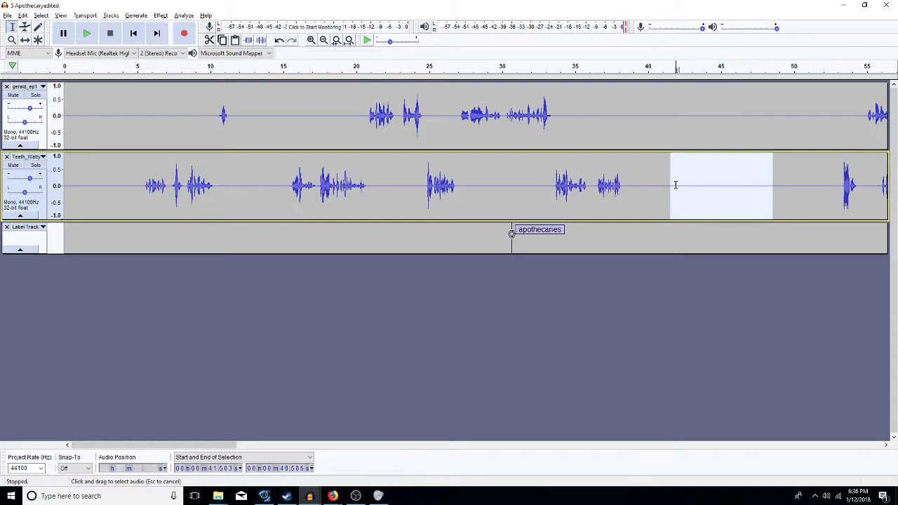
# Step: Amplify separately the second voice track's phrase around 34 seconds and its phrase from 36.247 to 38.907 seconds
pyautogui.click(675, 188)
pyautogui.moveTo(644, 195); pyautogui.dragTo(551, 197)
pyautogui.hotkey('ctrl', 'shift', 'a')
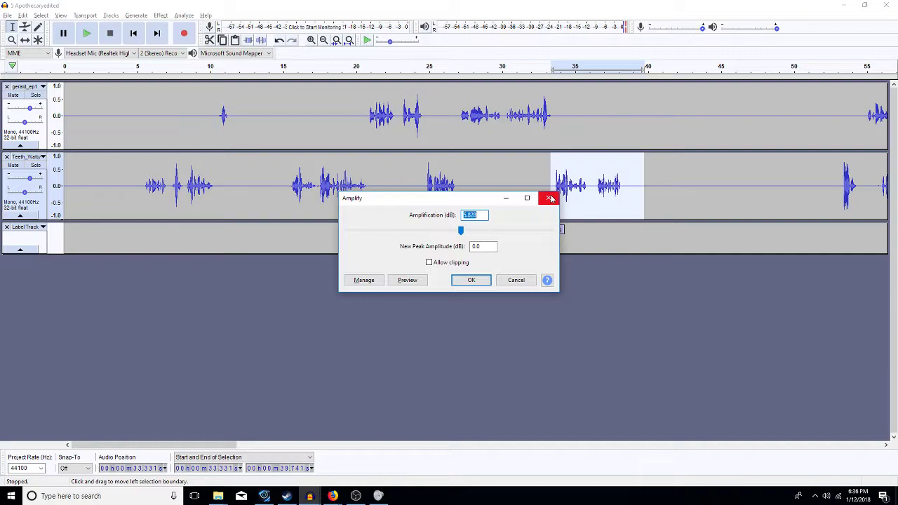
pyautogui.click(551, 198)
pyautogui.moveTo(593, 195); pyautogui.dragTo(631, 210)
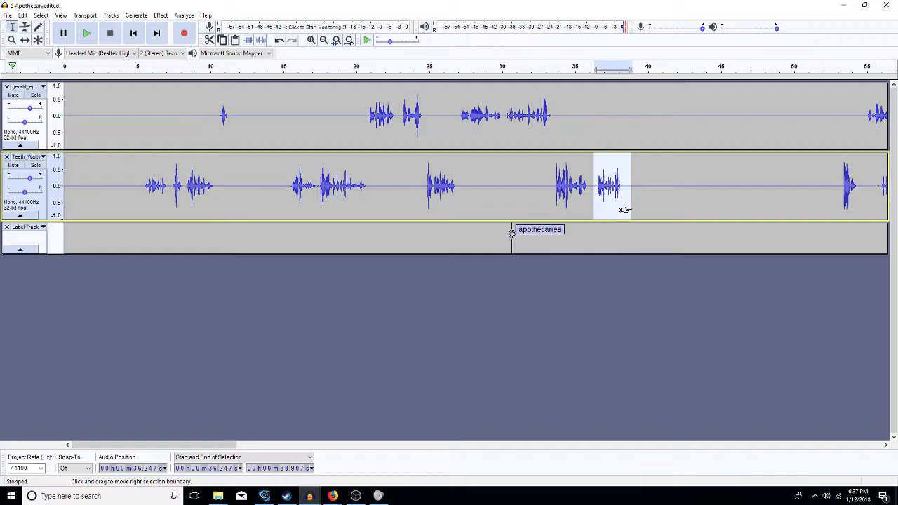
pyautogui.hotkey('ctrl', 'shift', 'a')
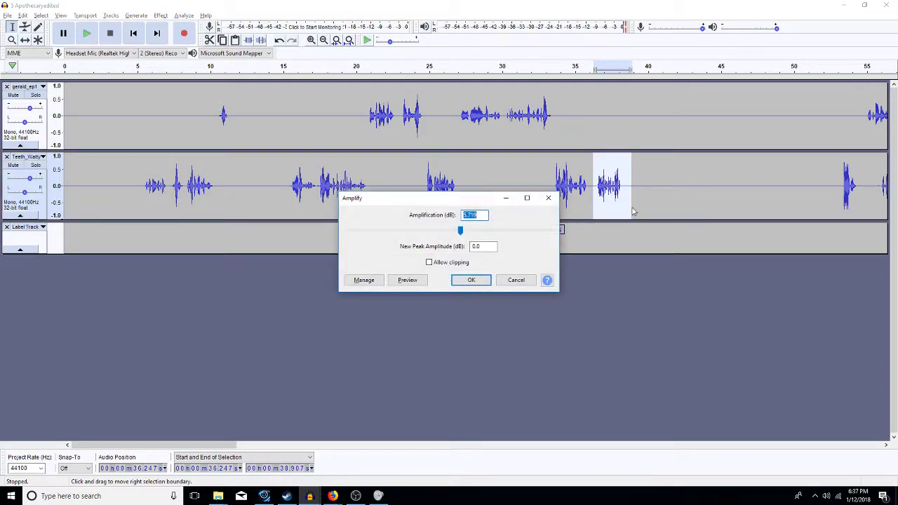
pyautogui.press('Return')
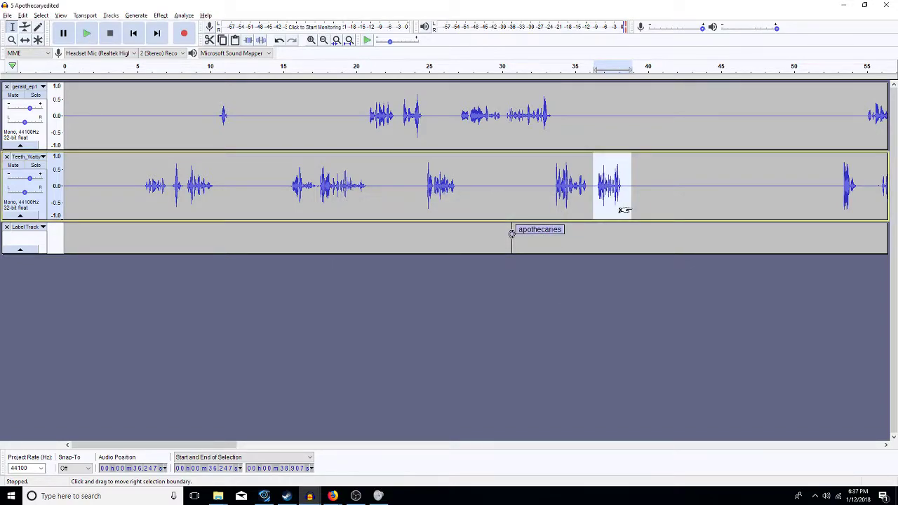
pyautogui.click(637, 197)
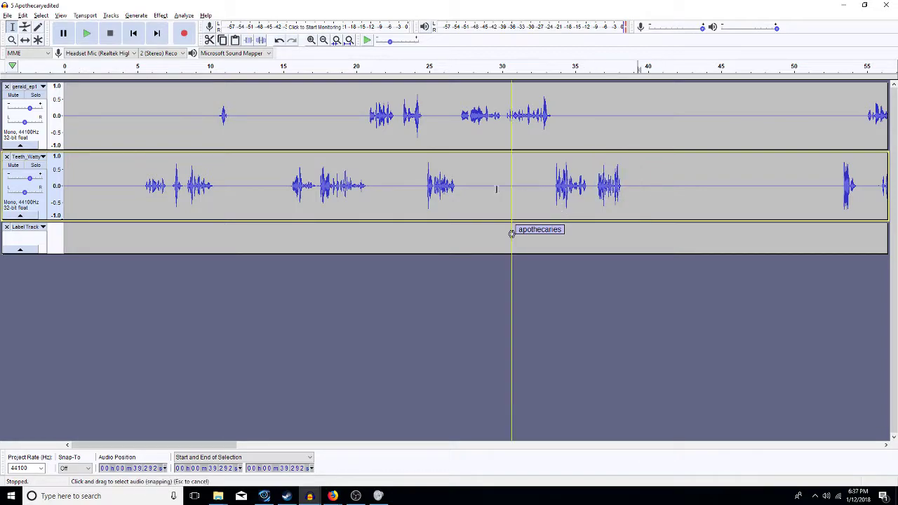
# Step: Amplify the first voice track from 27.017 to 32.754 seconds by 6 dB
pyautogui.moveTo(541, 126); pyautogui.dragTo(459, 133)
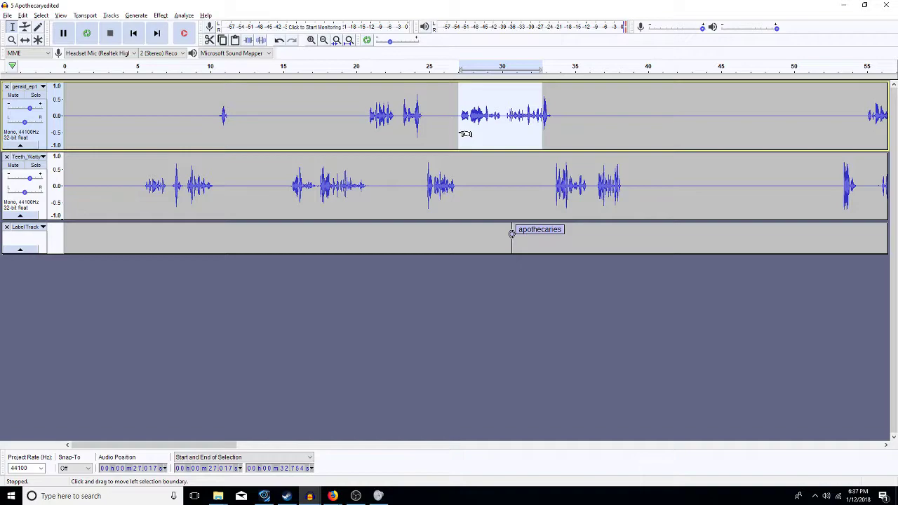
pyautogui.hotkey('ctrl', 'r')
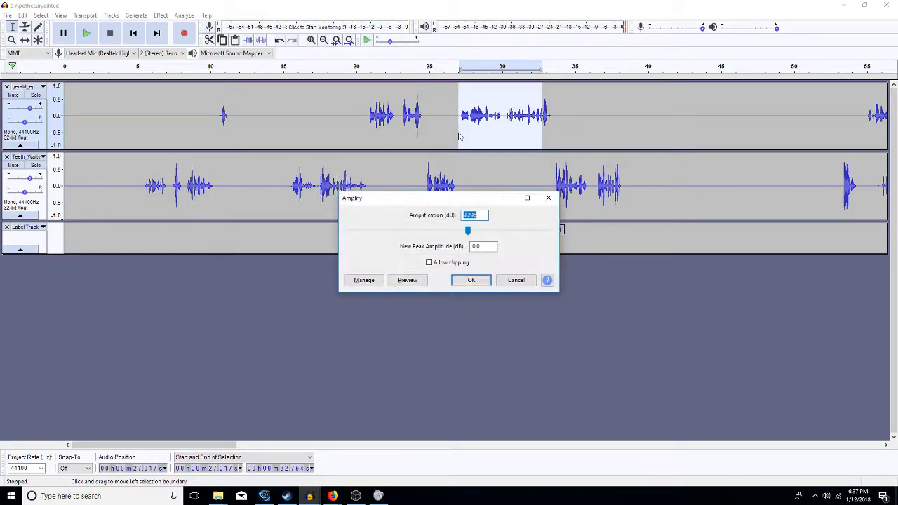
pyautogui.write('6')
pyautogui.press('Return')
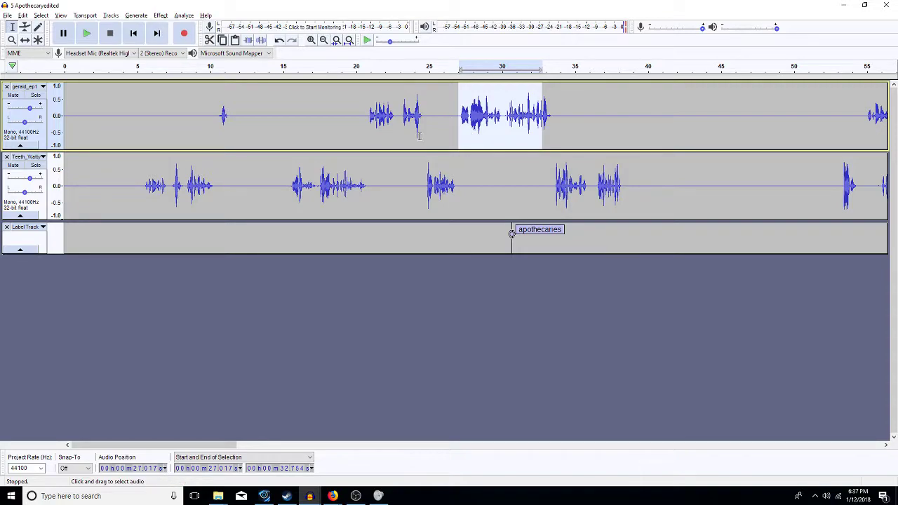
pyautogui.click(525, 175)
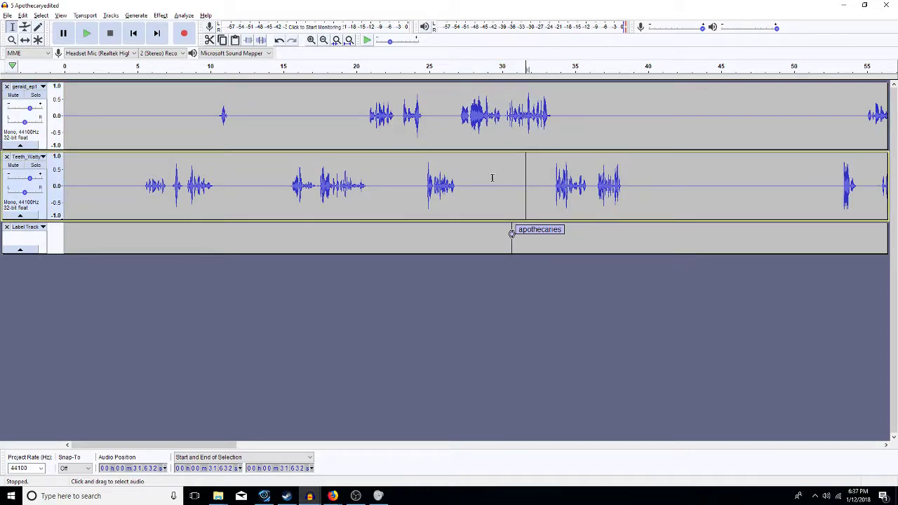
# Step: Amplify the second voice track's quieter speech from 25.319 to 27.113 seconds
pyautogui.moveTo(460, 186); pyautogui.dragTo(436, 199)
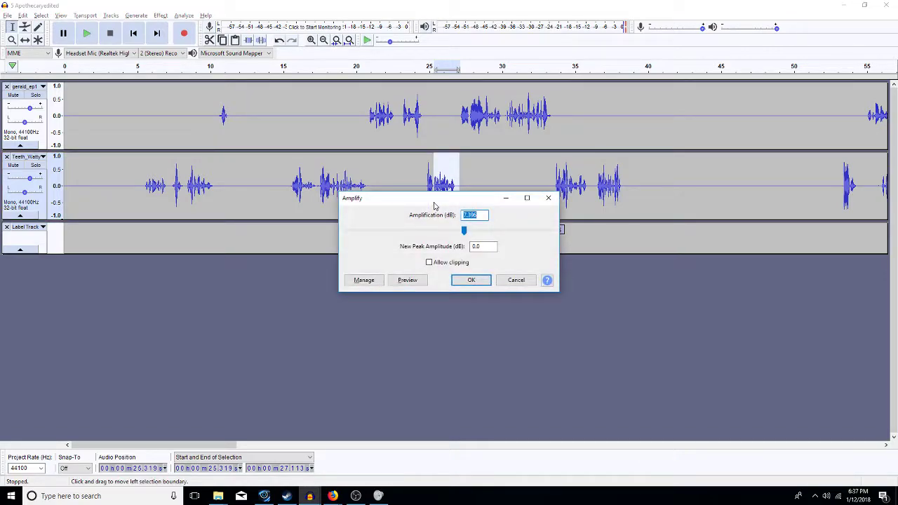
pyautogui.press('Escape')
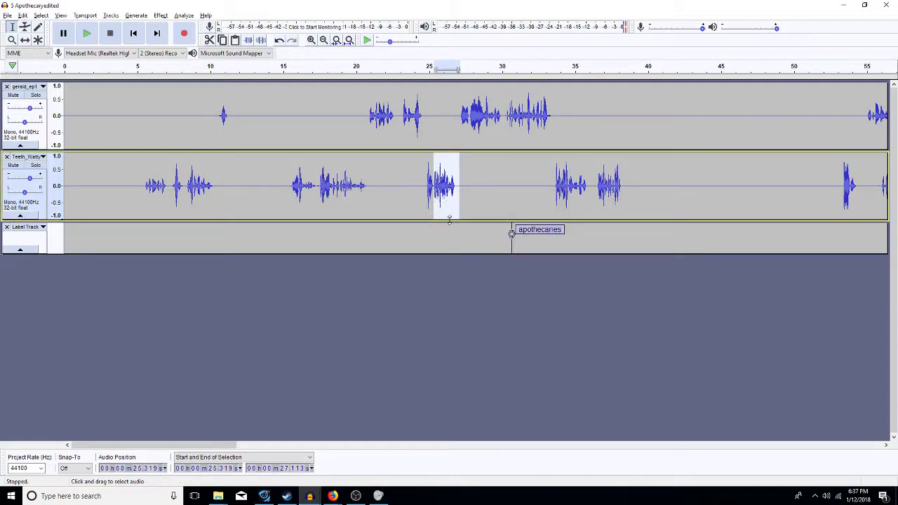
pyautogui.click(483, 191)
# Step: Amplify the second voice track from 8.910 to 22.146 seconds by 2 dB
pyautogui.moveTo(386, 189); pyautogui.dragTo(193, 190)
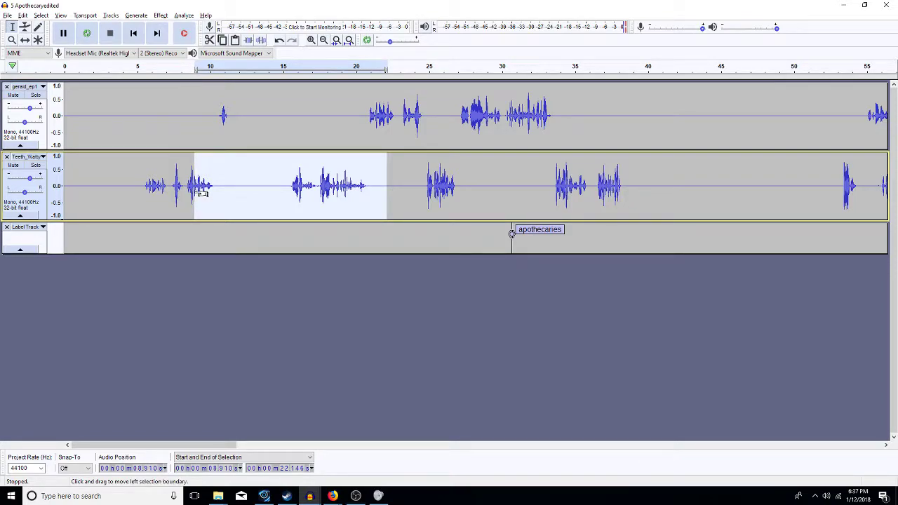
pyautogui.hotkey('ctrl', 'r')
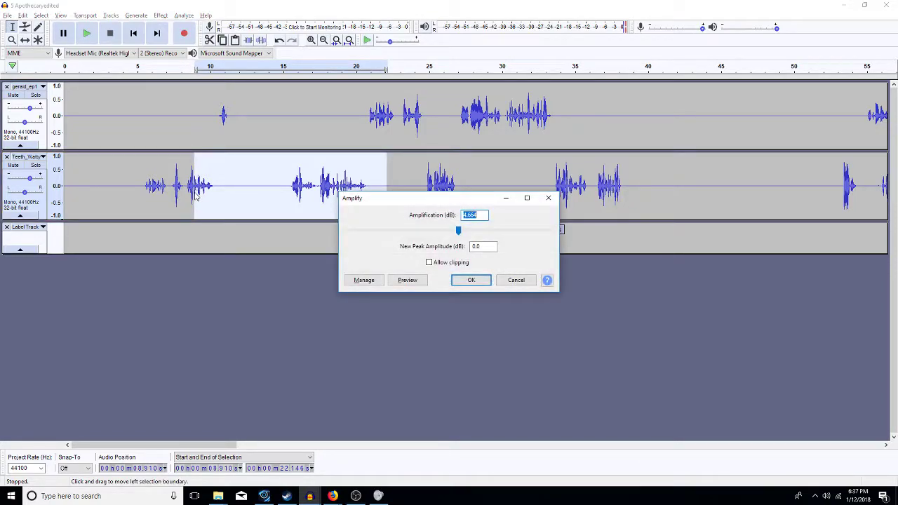
pyautogui.write('2')
pyautogui.press('Return')
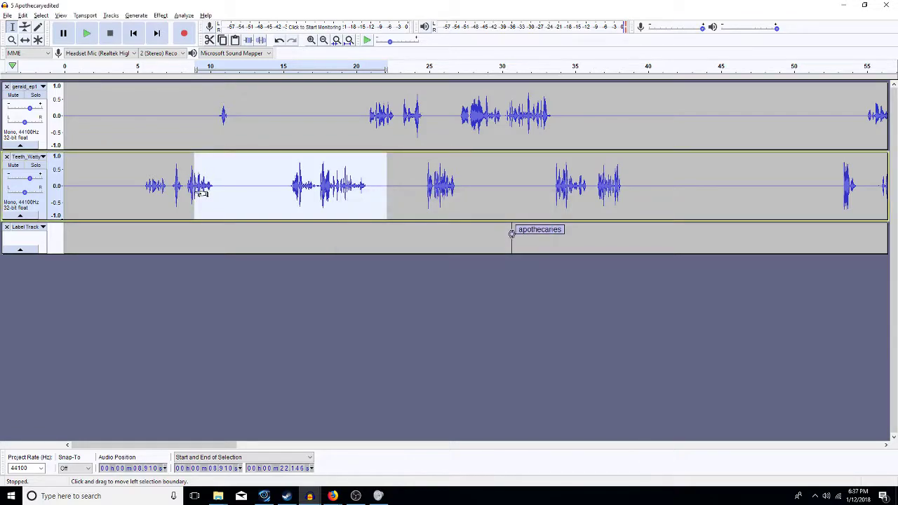
# Step: Amplify the second voice track's opening phrase from 2.788 to 7.051 seconds by 5 dB
pyautogui.moveTo(167, 188); pyautogui.dragTo(105, 202)
pyautogui.hotkey('ctrl', 'r')
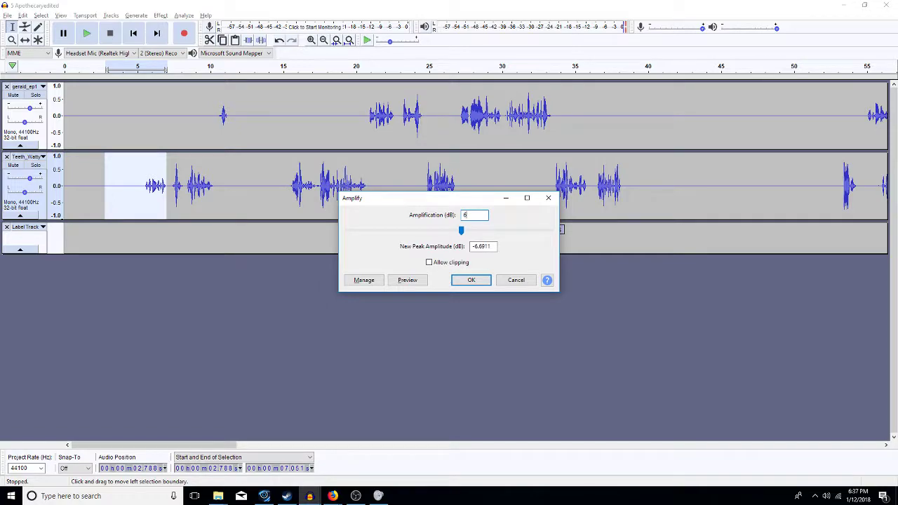
pyautogui.write('6')
pyautogui.press('BackSpace')
pyautogui.write('5')
pyautogui.press('Return')
pyautogui.click(679, 200)
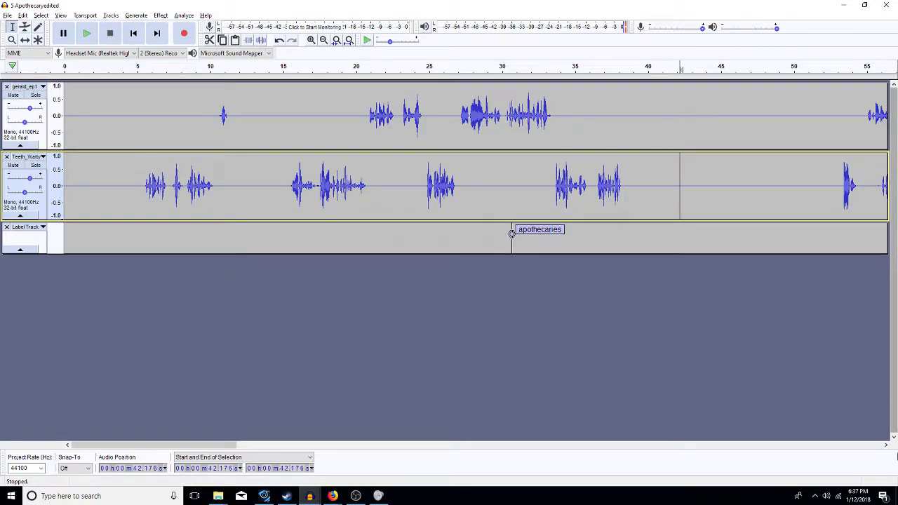
# Step: Delete the silence from 38.555 to 54.900 seconds in the first voice track
pyautogui.moveTo(885, 449); pyautogui.dragTo(885, 449)
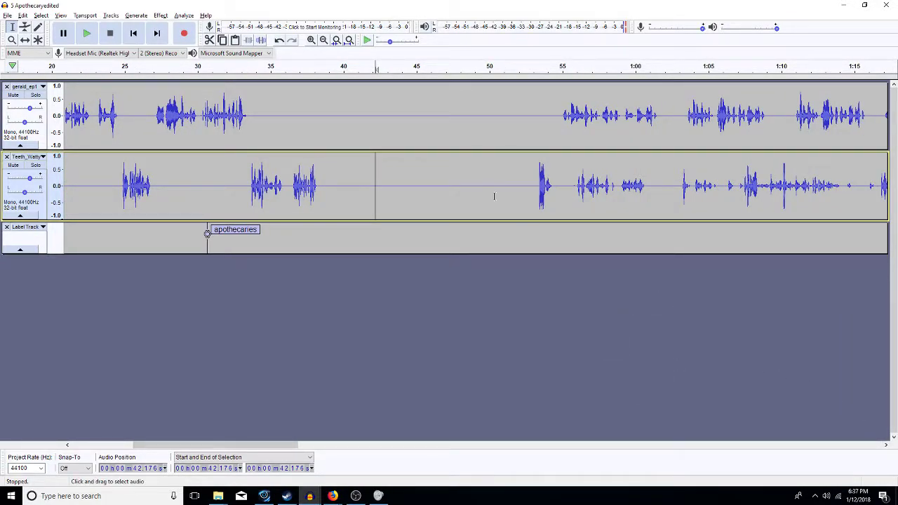
pyautogui.moveTo(562, 114); pyautogui.dragTo(322, 145)
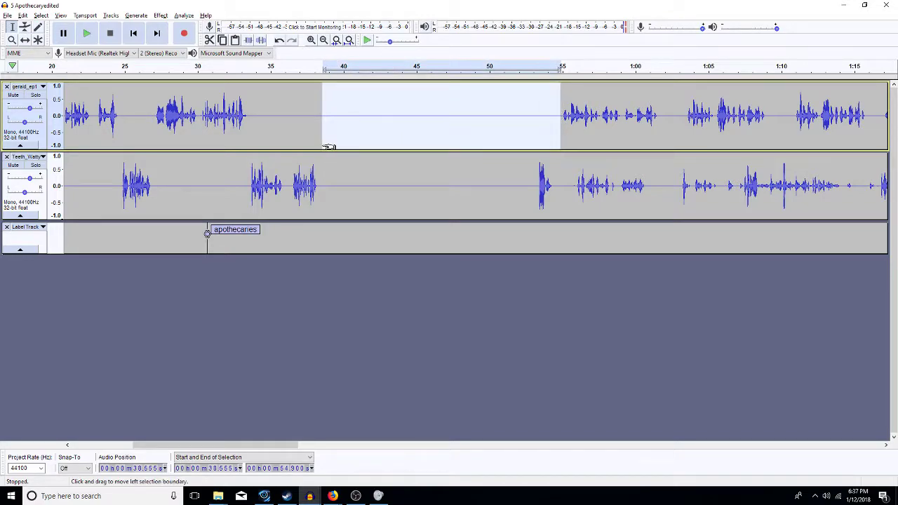
pyautogui.press('Delete')
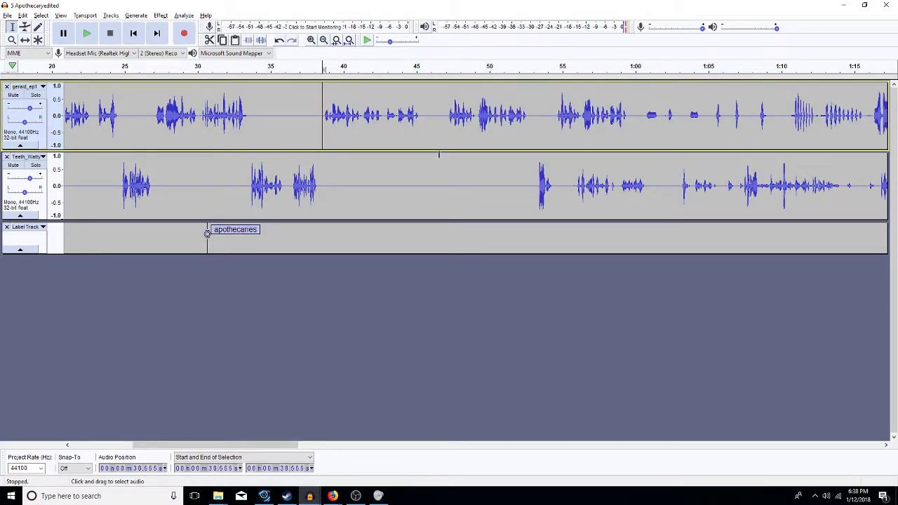
# Step: Paste the copied silence into the second voice track's gap at 47.753 seconds
pyautogui.click(466, 194)
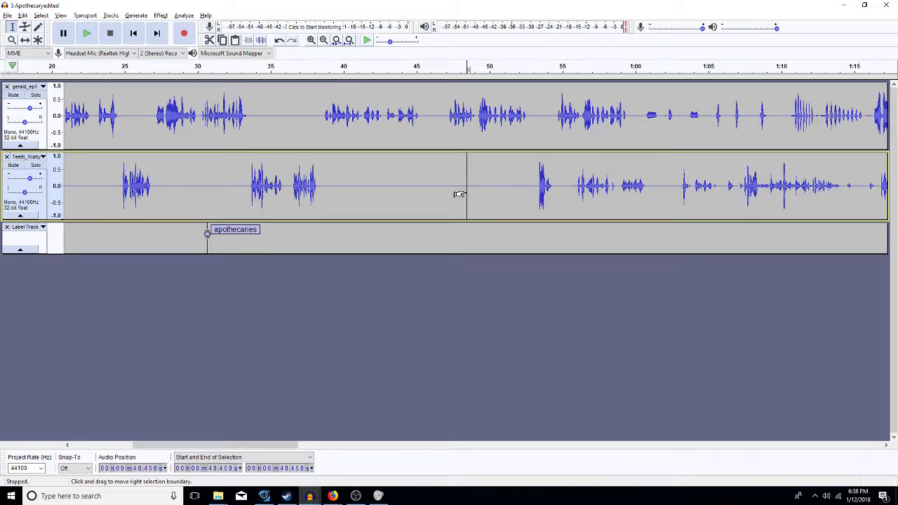
pyautogui.press('Delete')
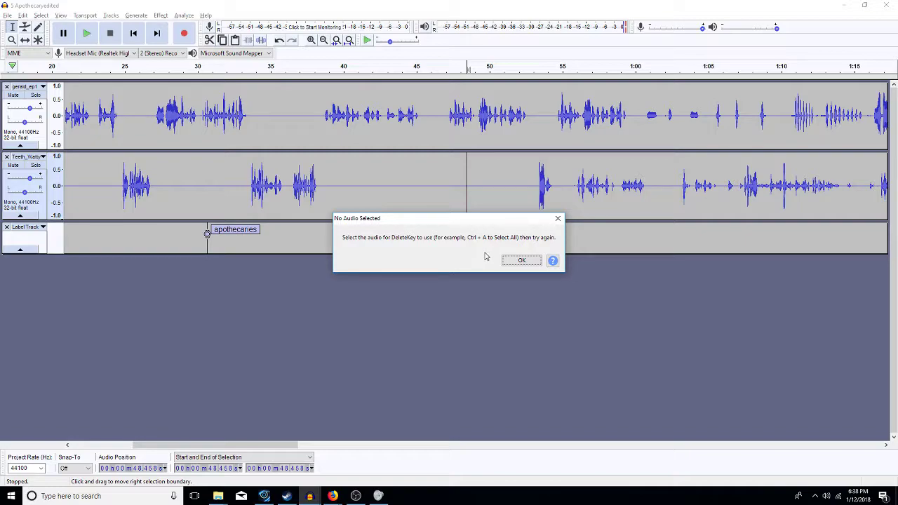
pyautogui.click(519, 260)
pyautogui.click(457, 202)
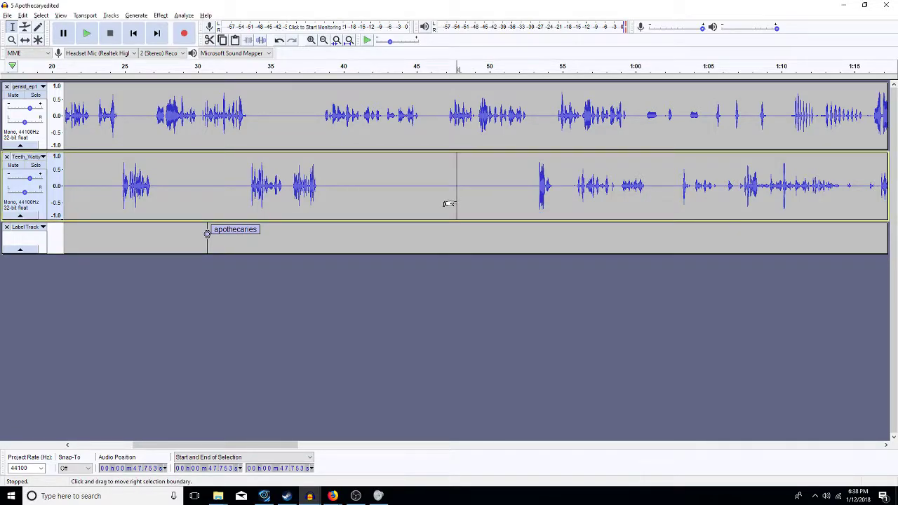
pyautogui.hotkey('ctrl', 'v')
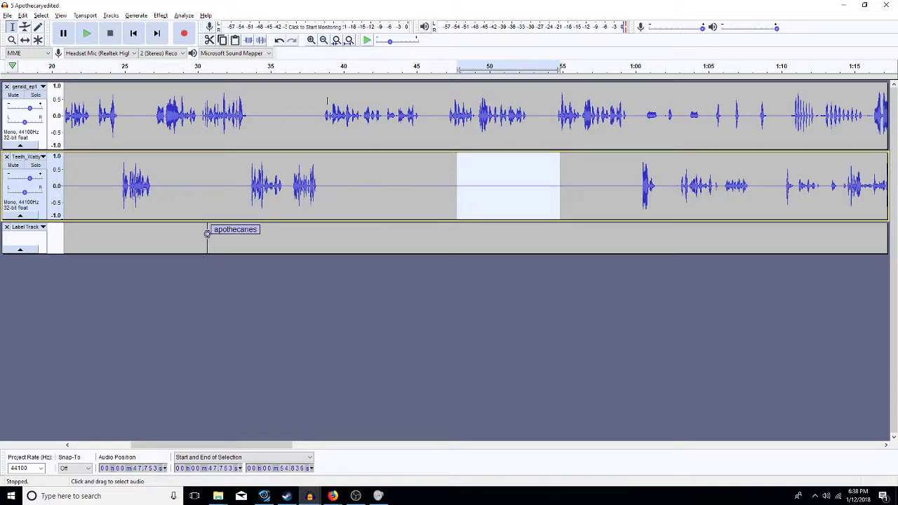
# Step: Listen to the first voice track from 38.651 seconds and delete its take from 38.651 to 47.112 seconds
pyautogui.click(323, 119)
pyautogui.press('space')
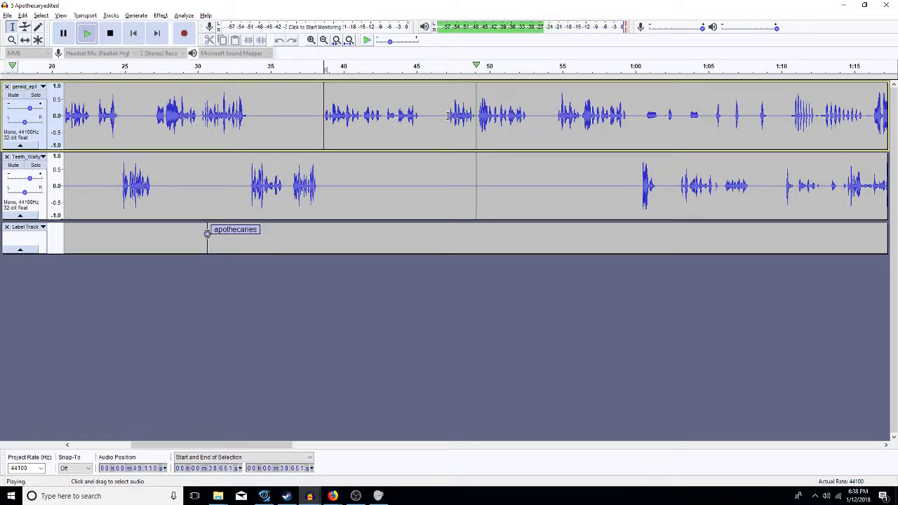
pyautogui.moveTo(447, 114); pyautogui.dragTo(330, 144)
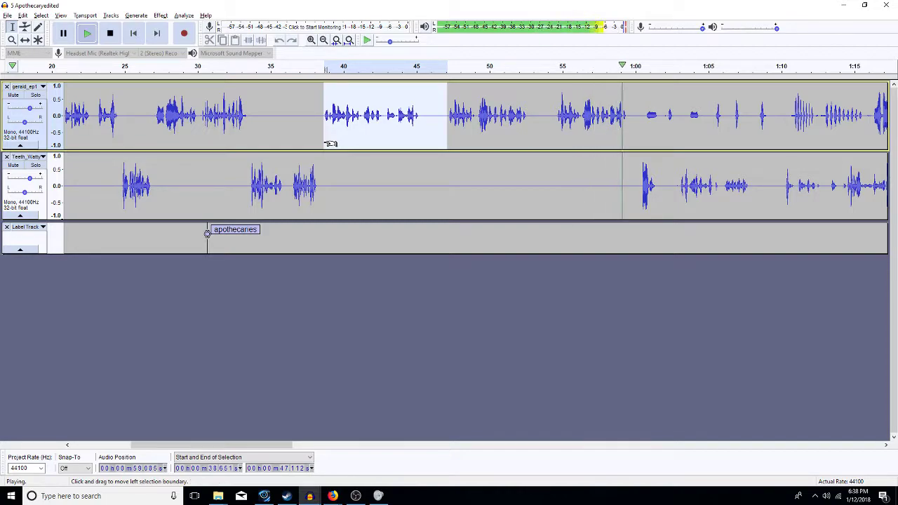
pyautogui.press('space')
pyautogui.press('Delete')
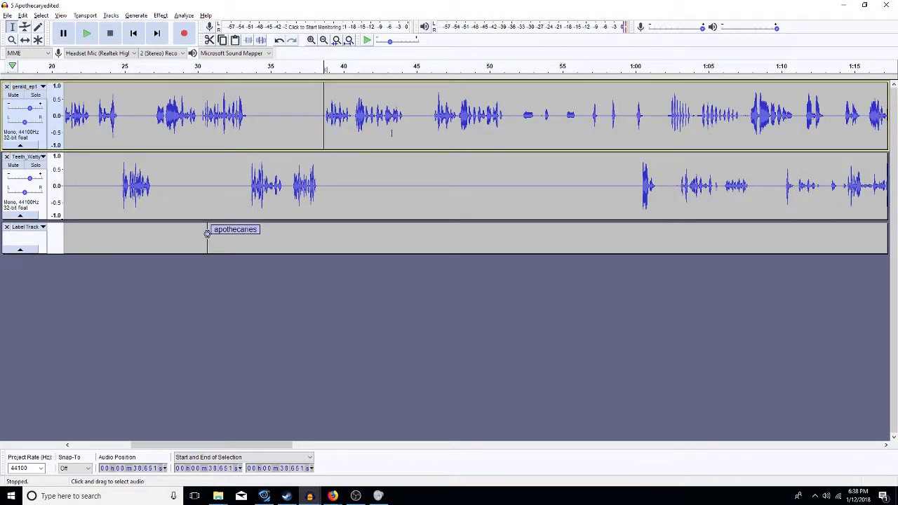
# Step: Silence the first voice track from 44.388 to 51.727 seconds and paste the copied silence twice into that gap, starting at 48.907 seconds
pyautogui.moveTo(407, 116); pyautogui.dragTo(514, 139)
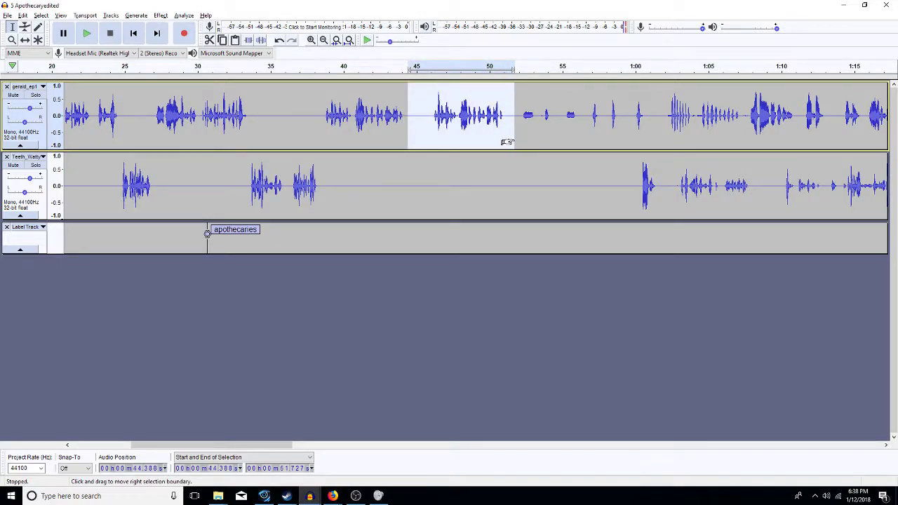
pyautogui.hotkey('ctrl', 'l')
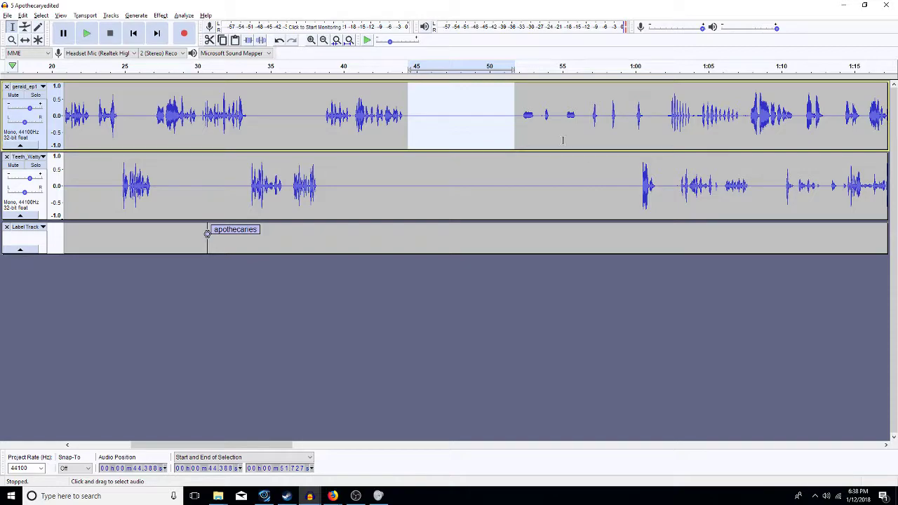
pyautogui.click(473, 131)
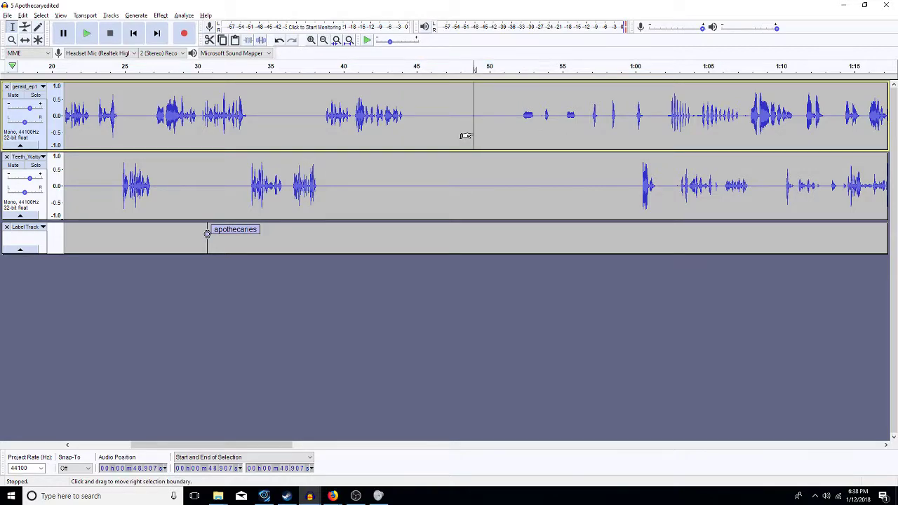
pyautogui.hotkey('ctrl', 'v')
pyautogui.moveTo(637, 131); pyautogui.dragTo(535, 131)
# Step: Delete the second voice track's silence from 44.805 seconds to 1:00.252 and play from the cut
pyautogui.moveTo(639, 186); pyautogui.dragTo(412, 187)
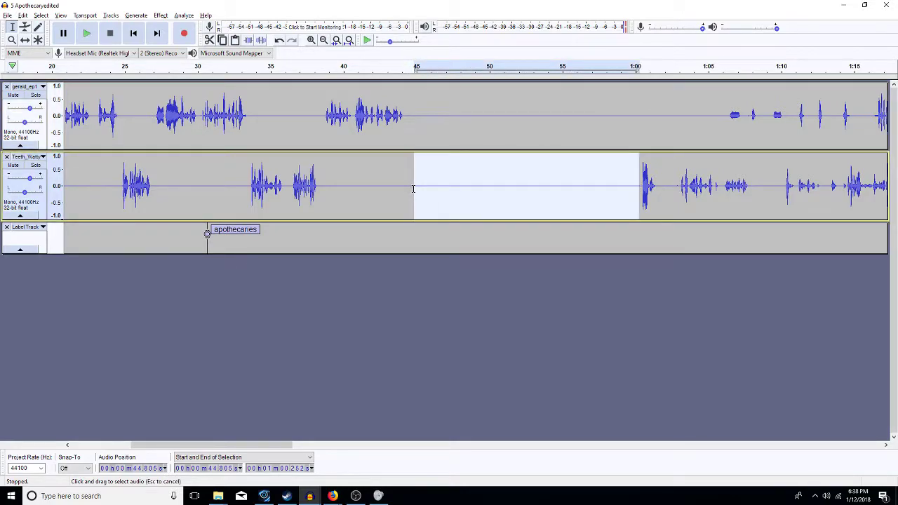
pyautogui.press('Delete')
pyautogui.press('space')
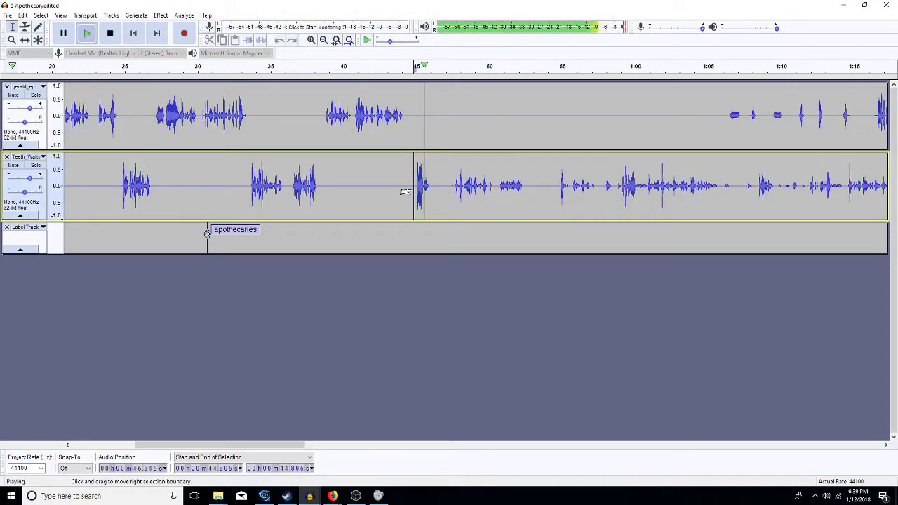
# Step: Stop playback and delete the second voice track's short sound from 44.933 to 47.240 seconds
pyautogui.press('space')
pyautogui.moveTo(451, 189); pyautogui.dragTo(415, 191)
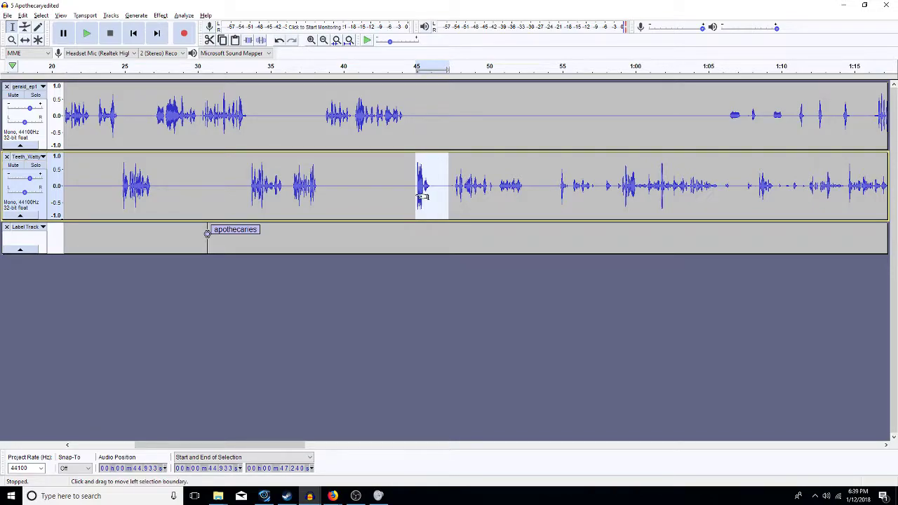
pyautogui.press('Delete')
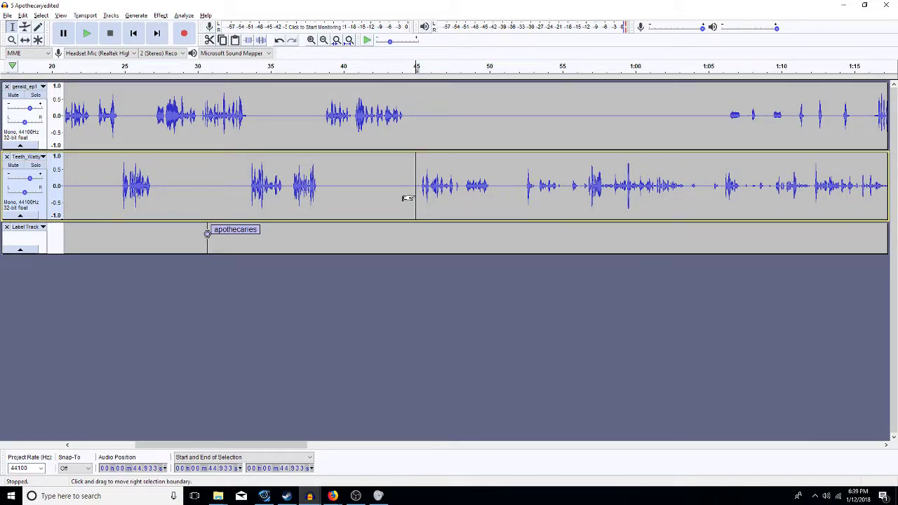
# Step: Reapply the last-used effect to the second voice track from 44.933 seconds to its end, without amplifying it further
pyautogui.moveTo(408, 198); pyautogui.dragTo(756, 182)
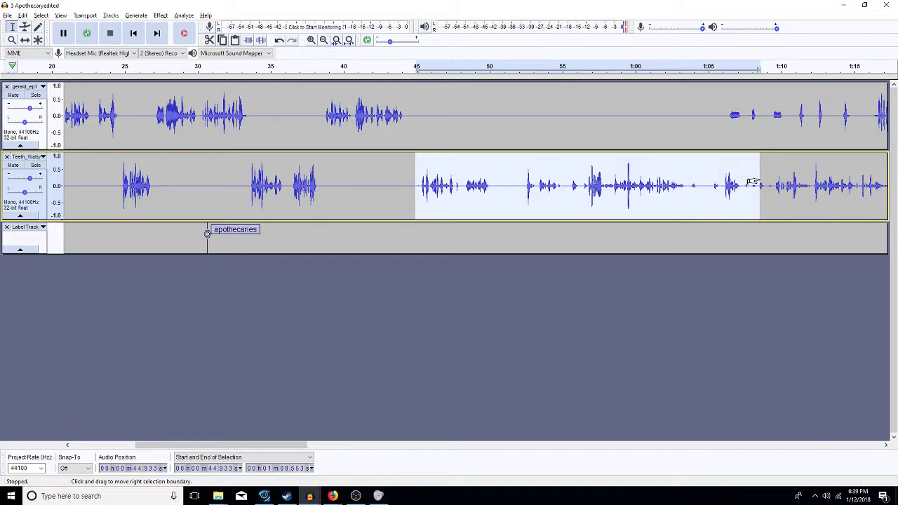
pyautogui.hotkey('shift', 'End')
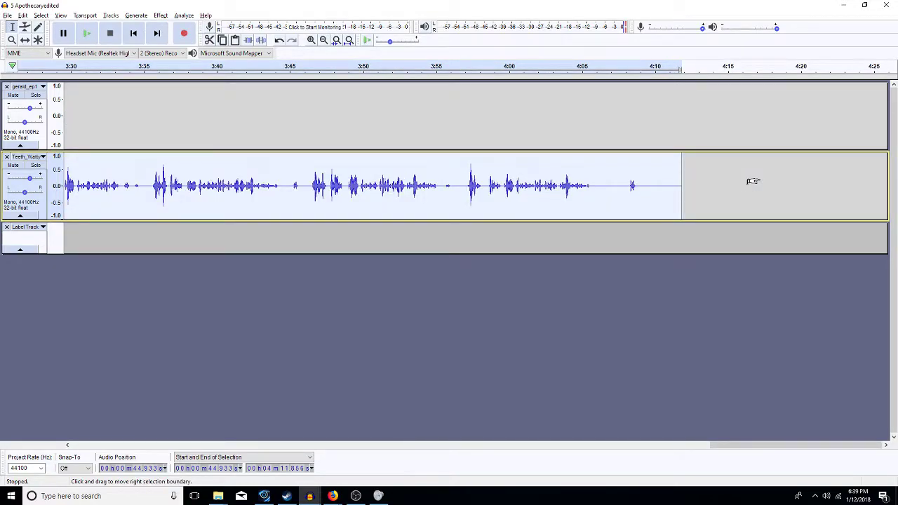
pyautogui.hotkey('ctrl', 'r')
pyautogui.press('Return')
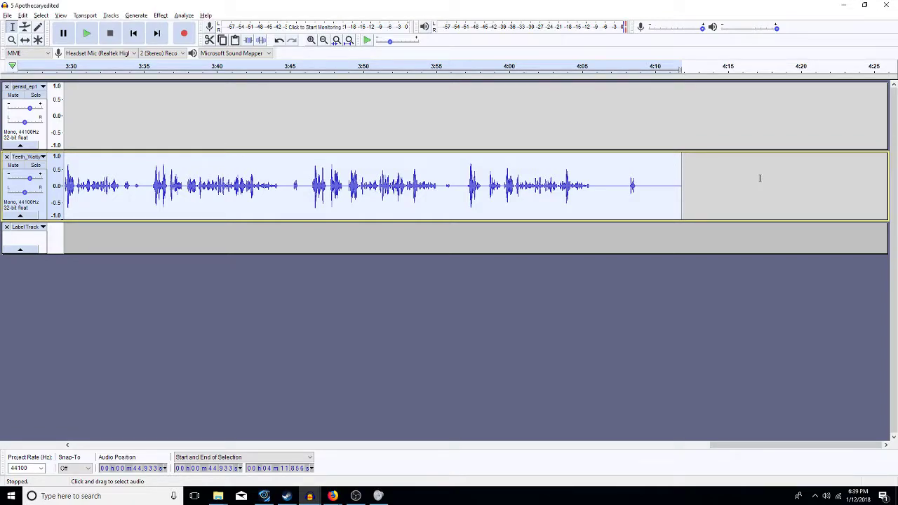
pyautogui.hotkey('ctrl', 'shift', 'a')
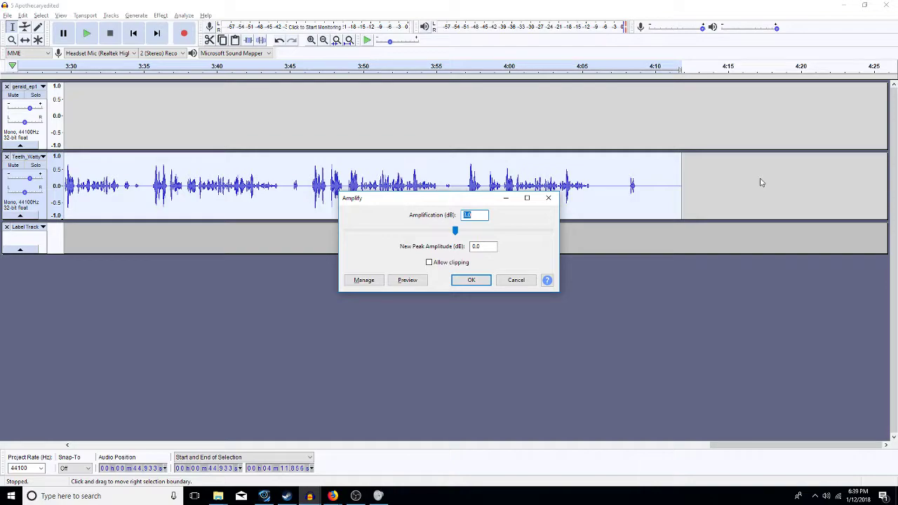
pyautogui.click(515, 284)
pyautogui.press('Left')
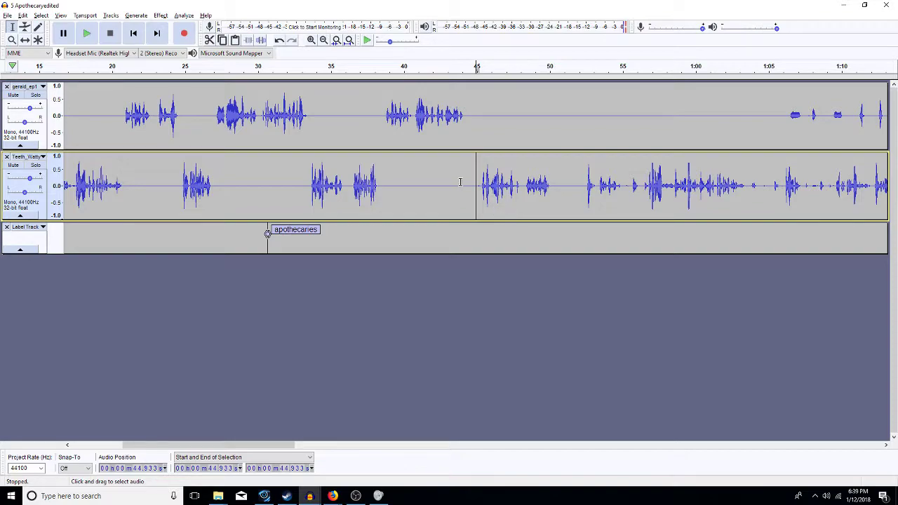
# Step: Listen to the second voice track from 44.933 seconds and delete its take from 44.805 to about 52 seconds
pyautogui.press('space')
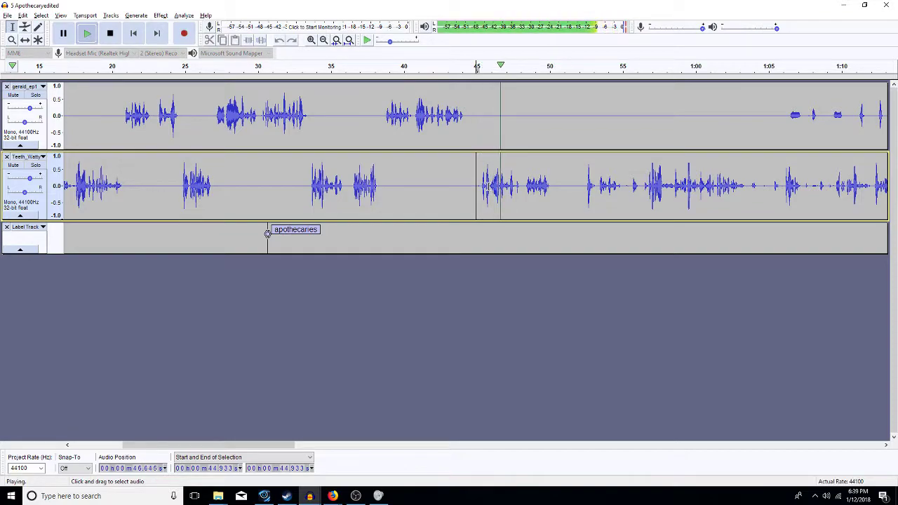
pyautogui.press('space')
pyautogui.moveTo(580, 185); pyautogui.dragTo(474, 189)
pyautogui.click(476, 191)
# Step: Listen to the second voice track from 44.805 seconds and delete its take from 44.997 to 58.425 seconds
pyautogui.press('space')
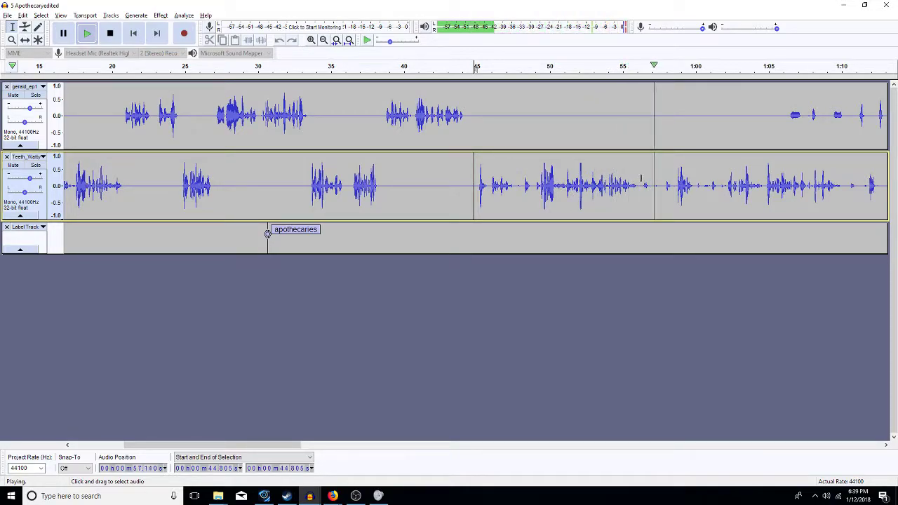
pyautogui.click(672, 186)
pyautogui.moveTo(671, 186); pyautogui.dragTo(477, 195)
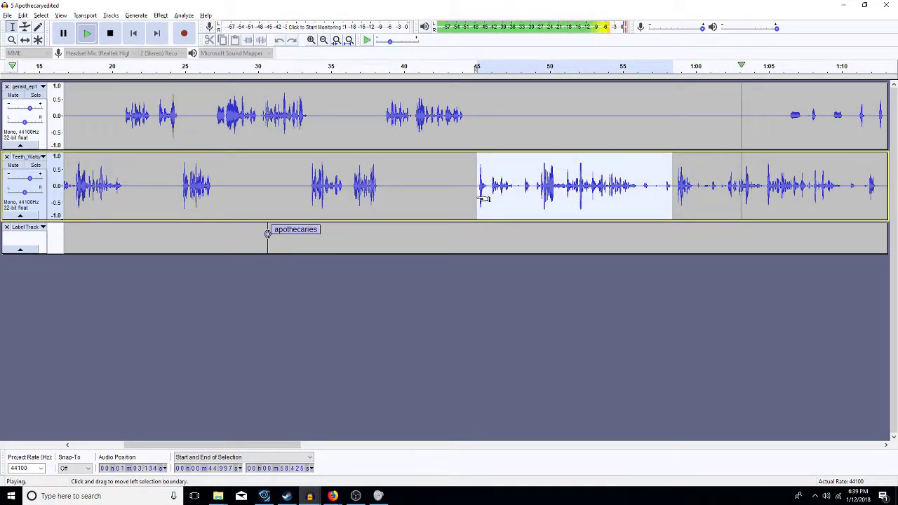
pyautogui.press('space')
pyautogui.press('Delete')
# Step: Play the second voice track from 44.997 seconds and clear the first voice track's sounds after 56.438 seconds
pyautogui.press('space')
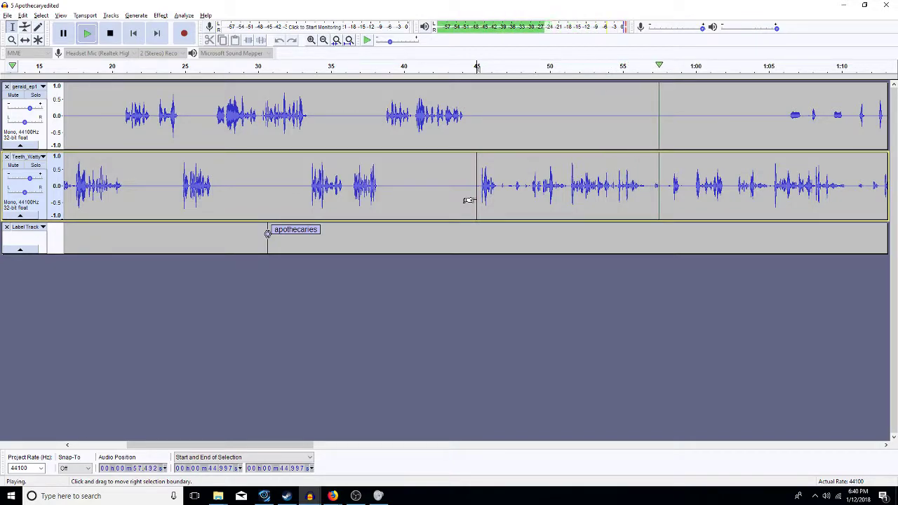
pyautogui.press('space')
pyautogui.click(643, 138)
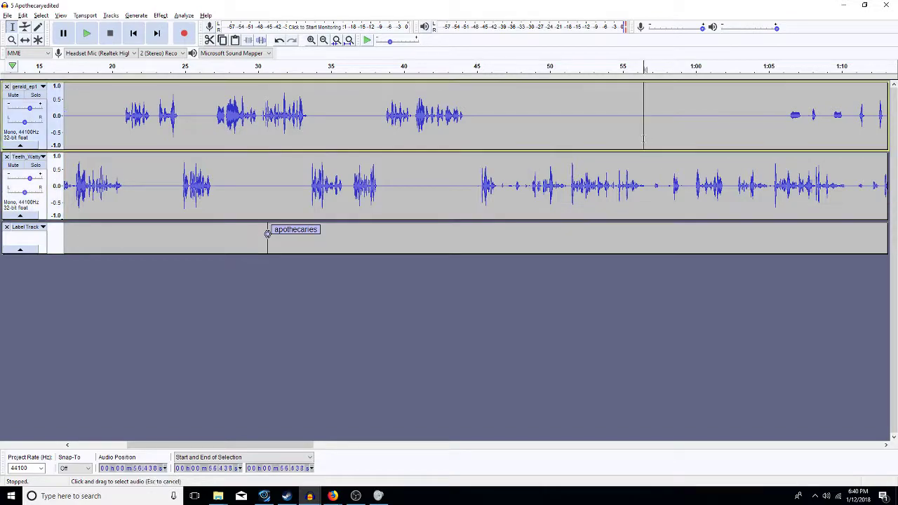
pyautogui.moveTo(643, 137); pyautogui.dragTo(746, 137)
# Step: Listen to the second voice track from 58.041 seconds and delete its takes from 47.625 seconds to 1:02.816
pyautogui.click(667, 185)
pyautogui.press('space')
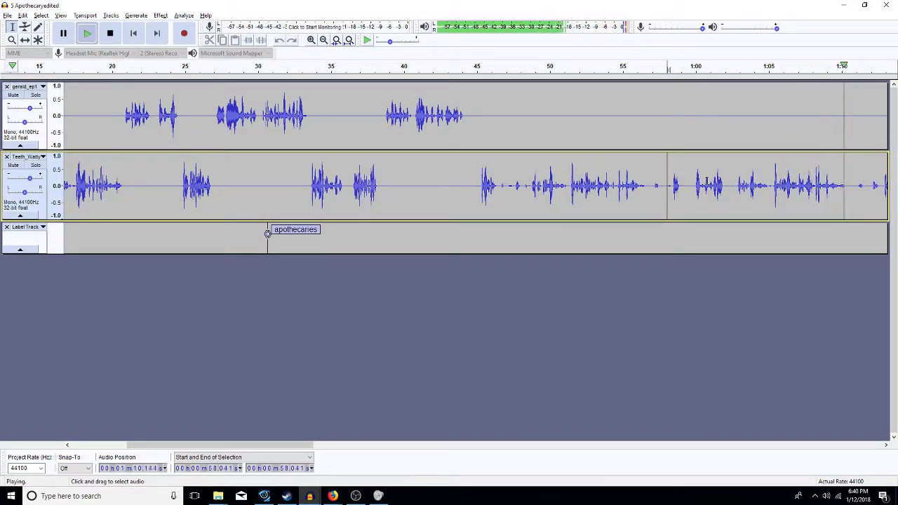
pyautogui.press('space')
pyautogui.moveTo(737, 185); pyautogui.dragTo(529, 196)
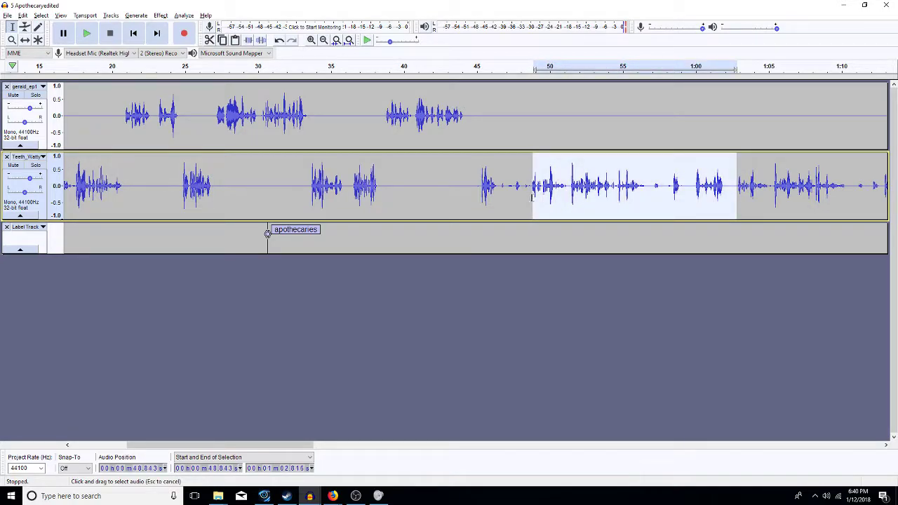
pyautogui.press('space')
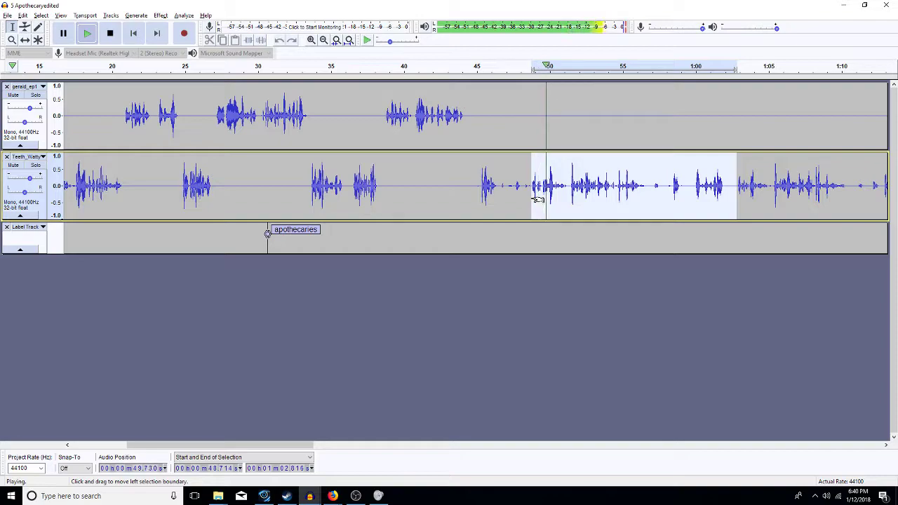
pyautogui.press('space')
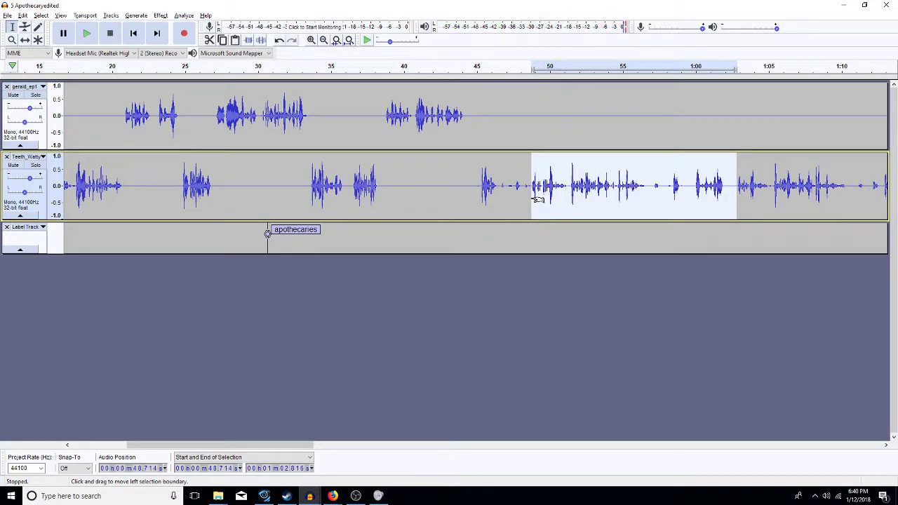
pyautogui.moveTo(534, 199)
pyautogui.mouseDown()
pyautogui.moveTo(502, 199)
pyautogui.moveTo(519, 199)
pyautogui.mouseUp()
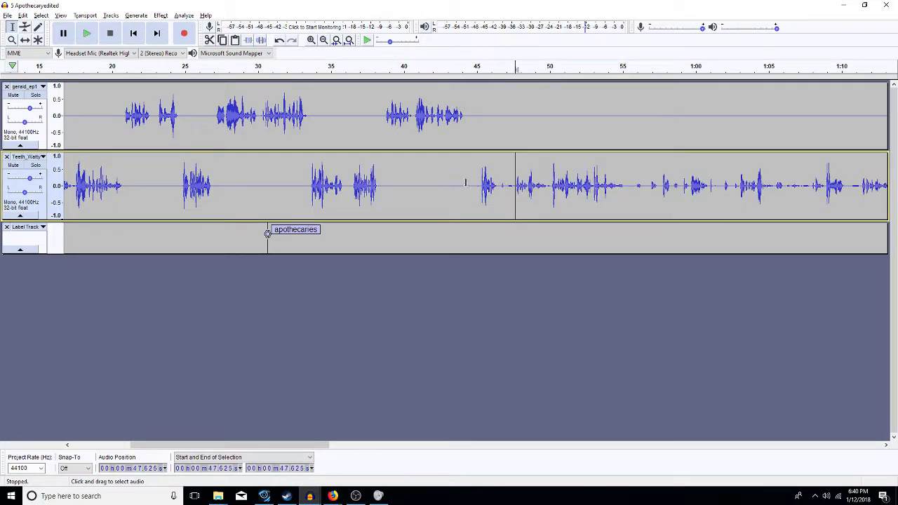
# Step: Paste the copied silence over the second voice track's gap from 55.477 to 56.406 seconds and play from 45.029 seconds
pyautogui.moveTo(629, 185); pyautogui.dragTo(643, 185)
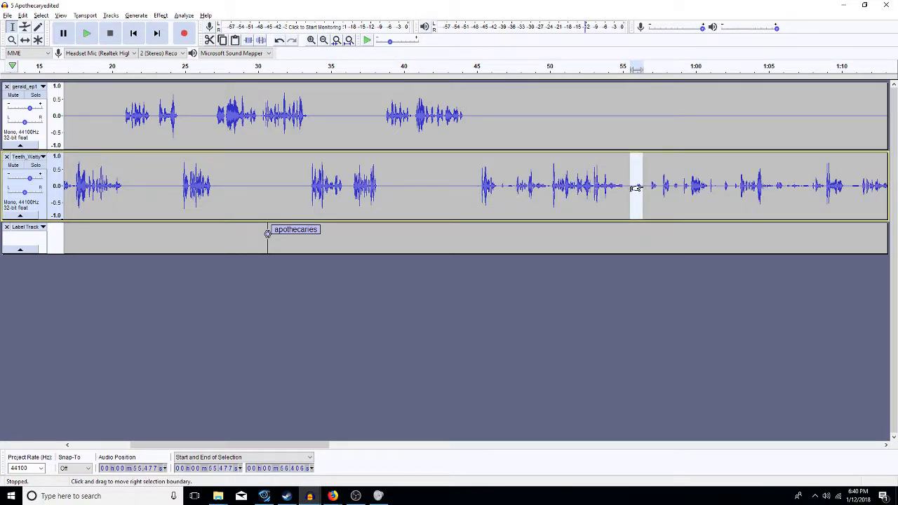
pyautogui.hotkey('ctrl', 'v')
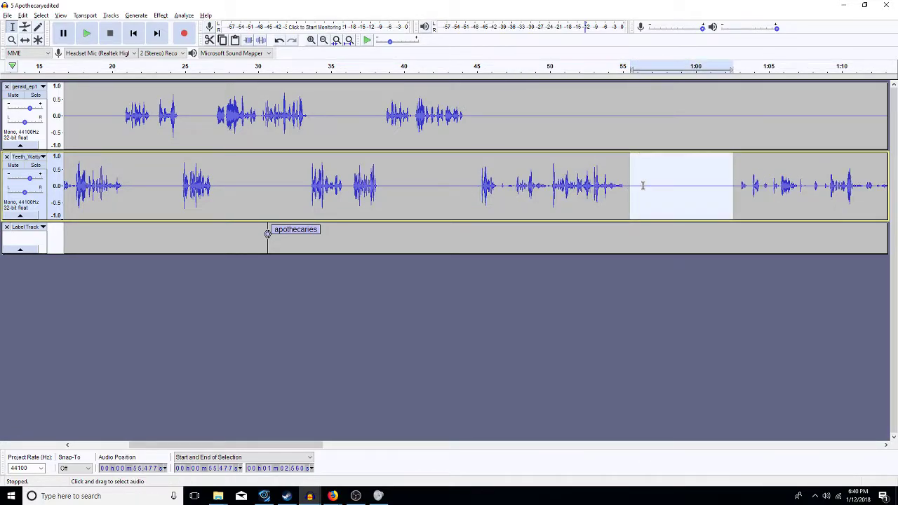
pyautogui.click(477, 195)
pyautogui.press('space')
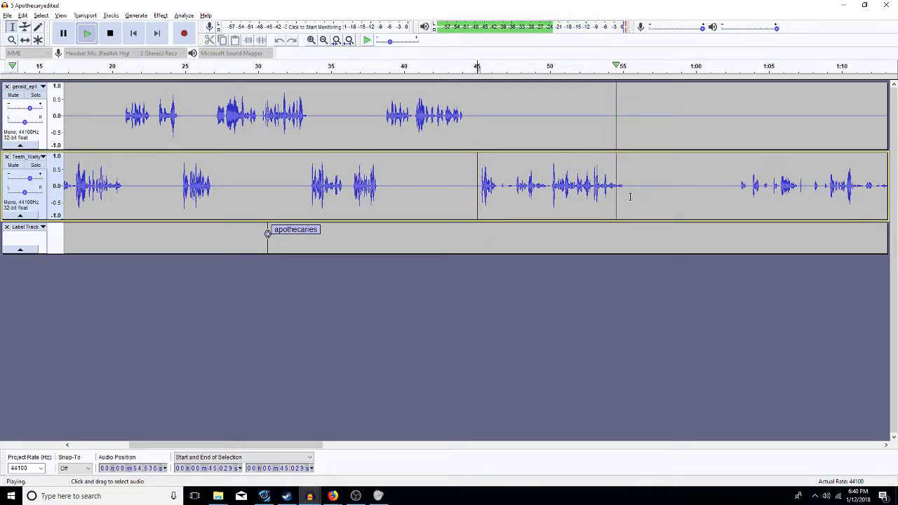
pyautogui.press('x')
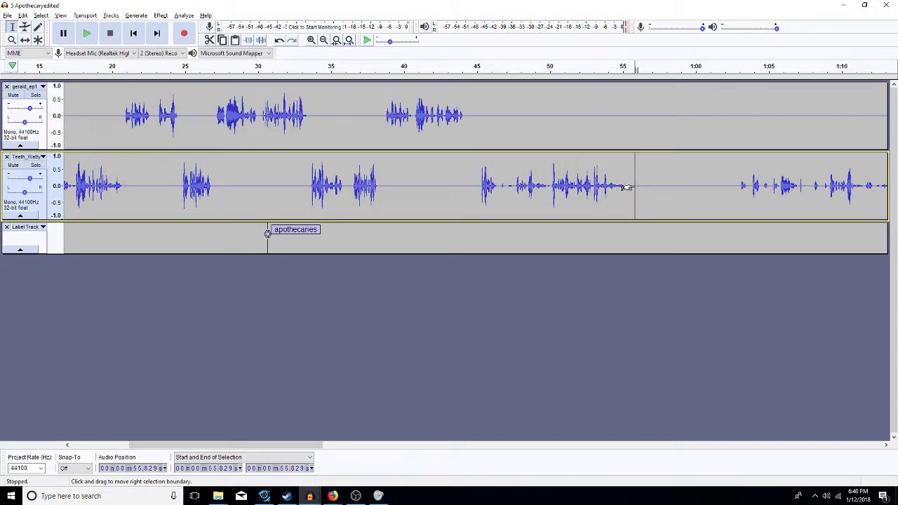
# Step: Amplify the second voice track's dialogue from 44.965 to 55.445 seconds to a peak of 0 dB
pyautogui.moveTo(626, 187); pyautogui.dragTo(477, 219)
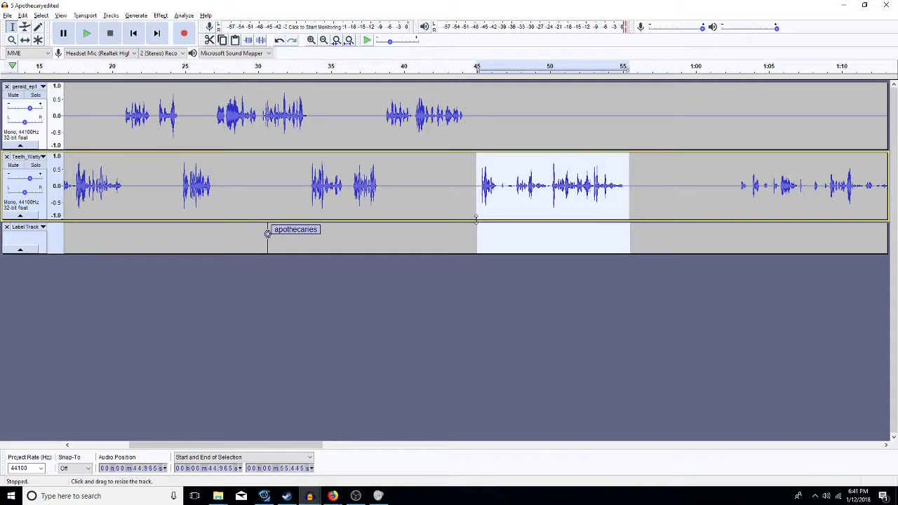
pyautogui.hotkey('ctrl', 'r')
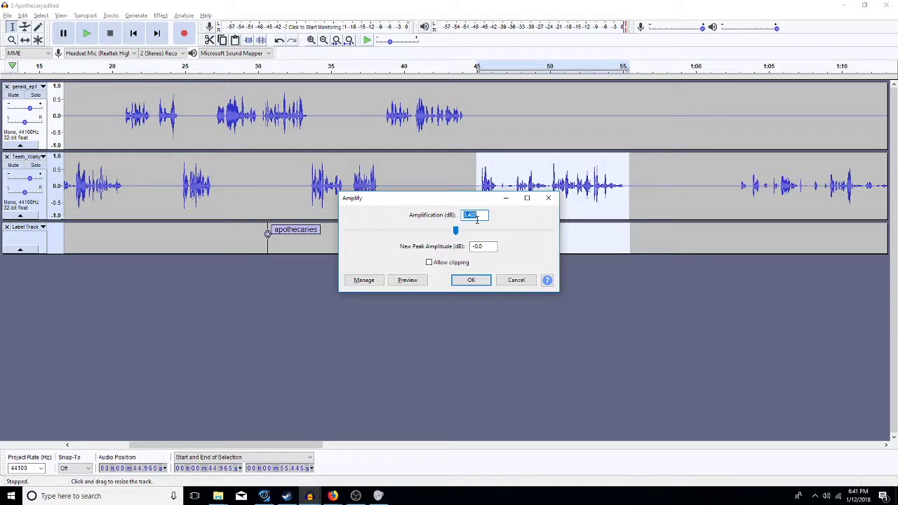
pyautogui.press('Return')
pyautogui.hotkey('ctrl', 'r')
pyautogui.press('Escape')
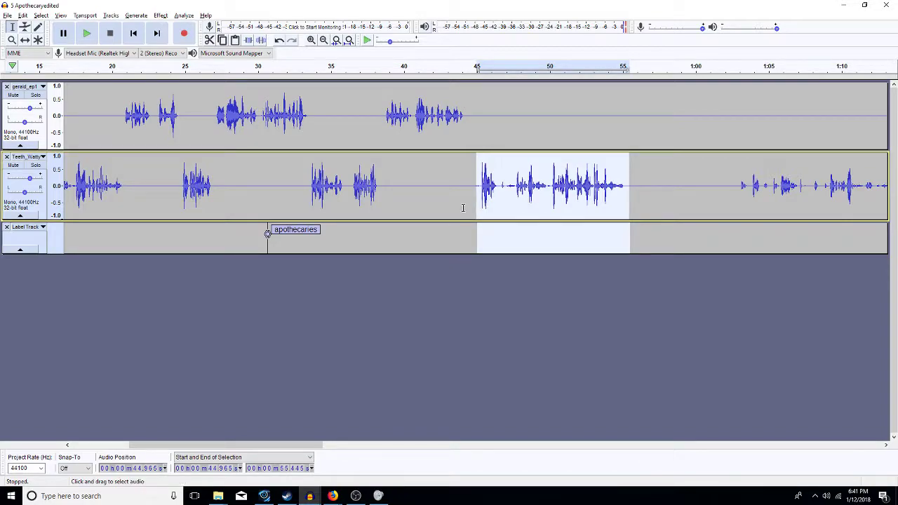
# Step: Check the amplified dialogue up close by playing the second voice track from 45.233 seconds and again from 50.196 seconds
pyautogui.hotkey('ctrl', 'e')
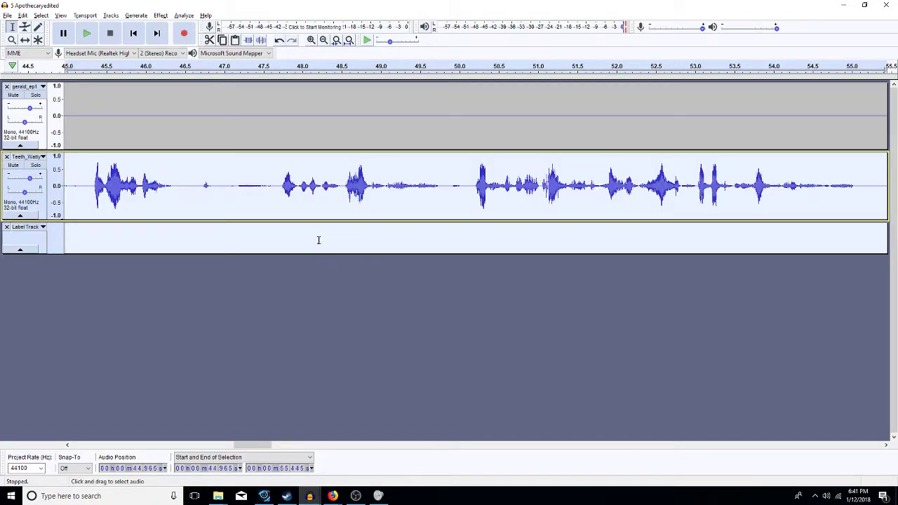
pyautogui.moveTo(85, 190); pyautogui.dragTo(65, 199)
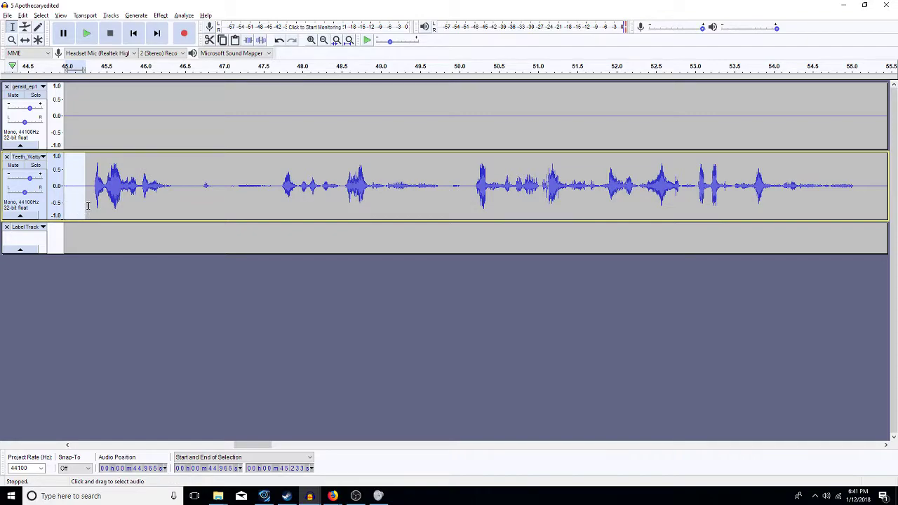
pyautogui.click(85, 202)
pyautogui.press('space')
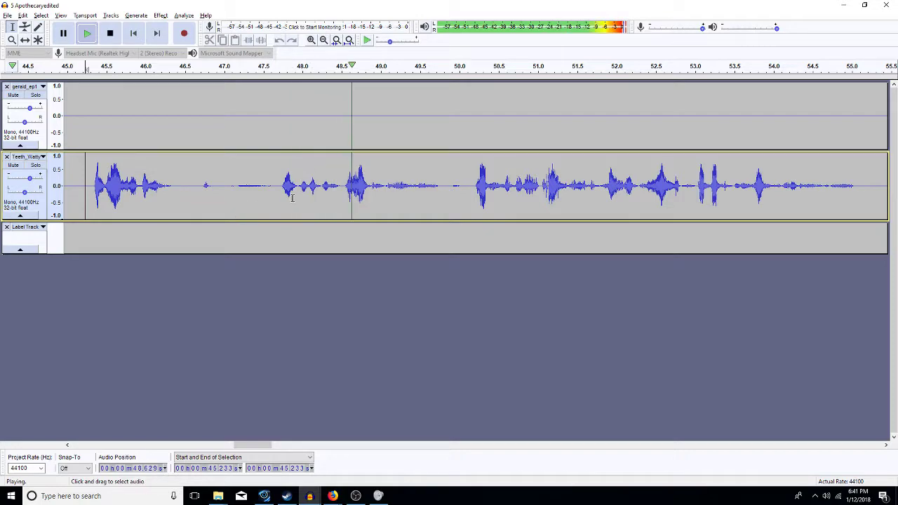
pyautogui.press('space')
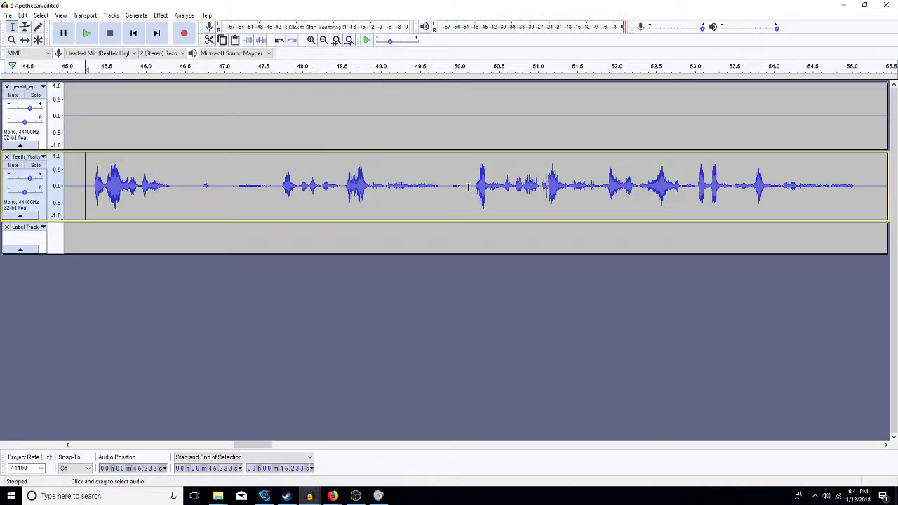
pyautogui.click(475, 188)
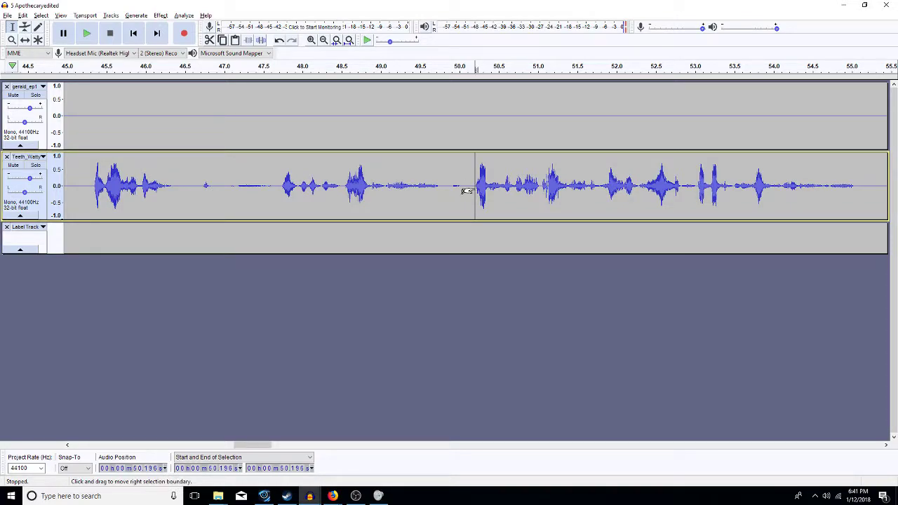
pyautogui.press('space')
pyautogui.press('space')
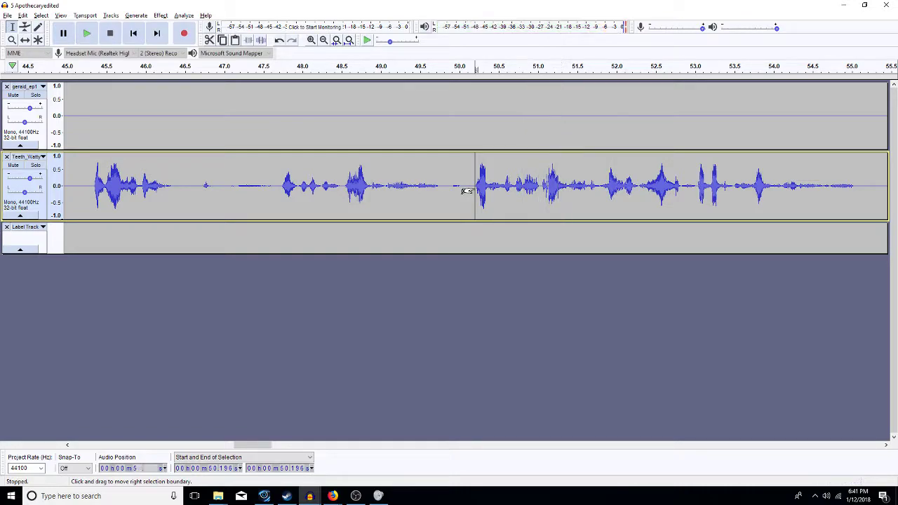
# Step: Apply a 300 Hz High Pass Filter with 6 dB rolloff to the second voice track from 51.043 to 51.383 seconds and play it
pyautogui.click(542, 195)
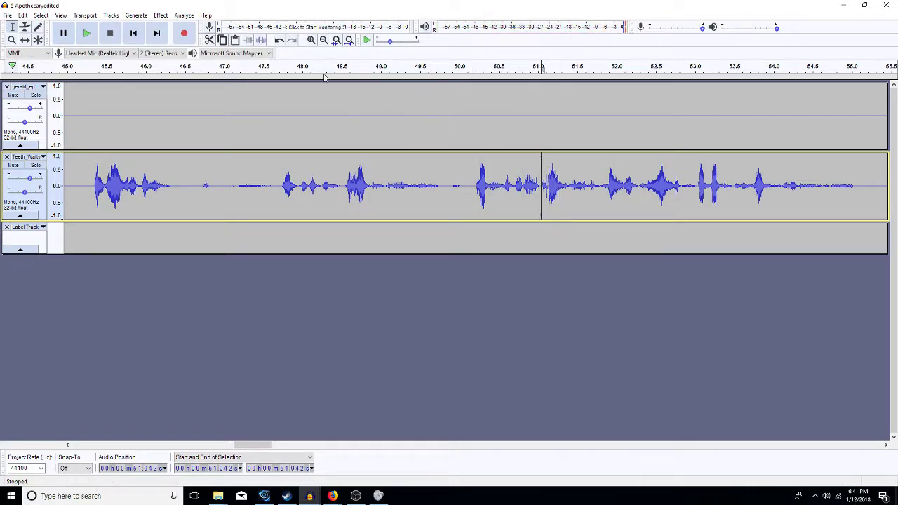
pyautogui.click(312, 40)
pyautogui.click(313, 42)
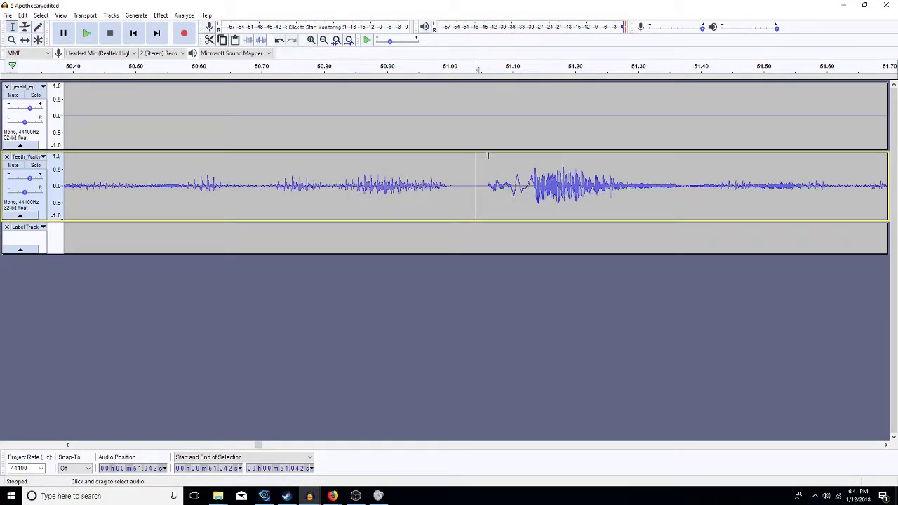
pyautogui.moveTo(689, 187); pyautogui.dragTo(477, 218)
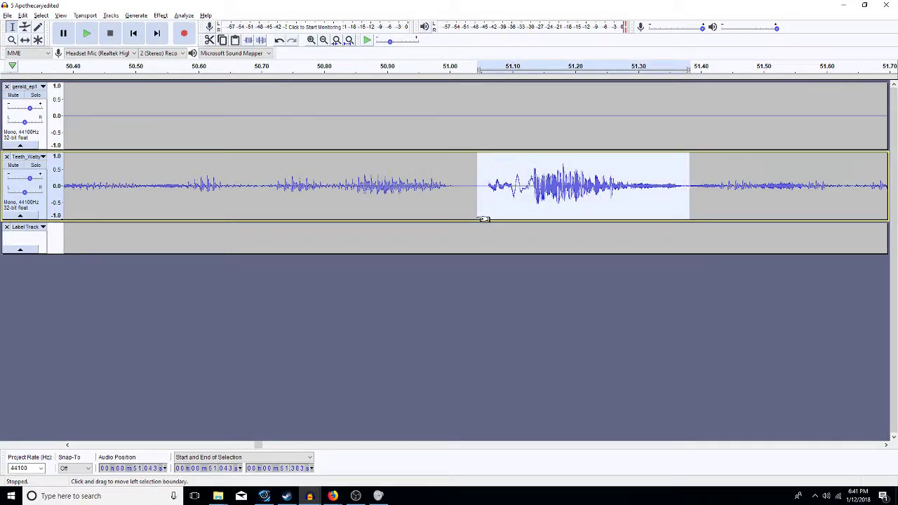
pyautogui.press('space')
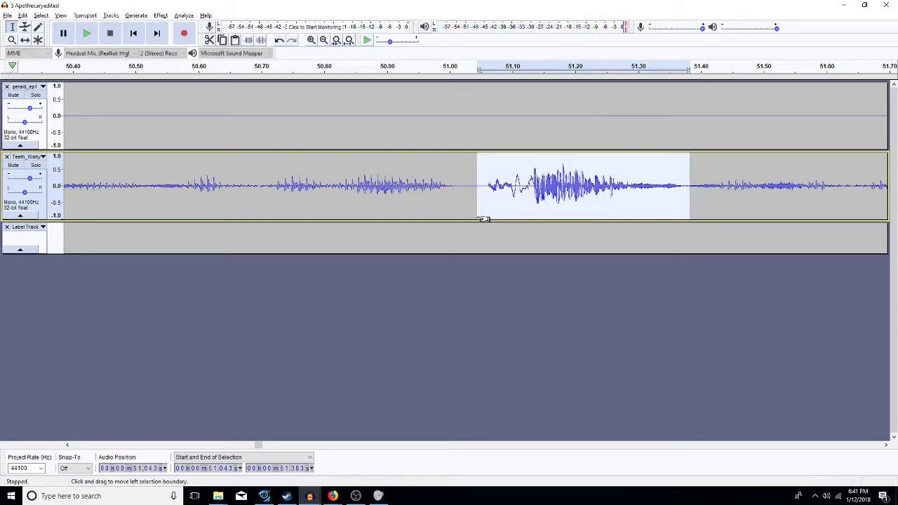
pyautogui.hotkey('ctrl', 'r')
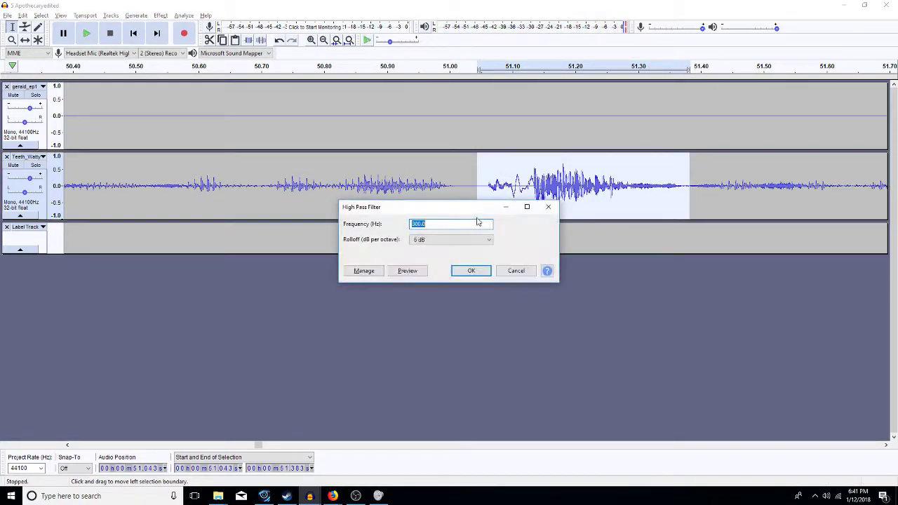
pyautogui.press('Return')
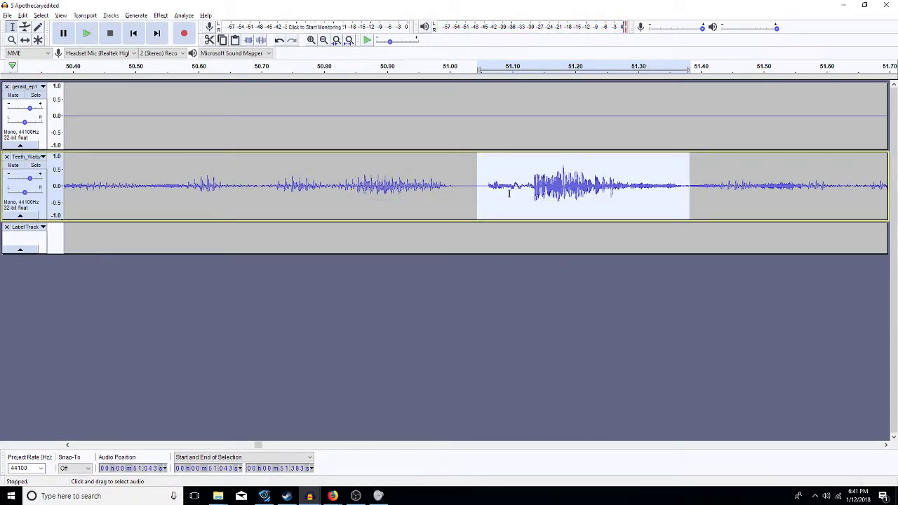
pyautogui.press('space')
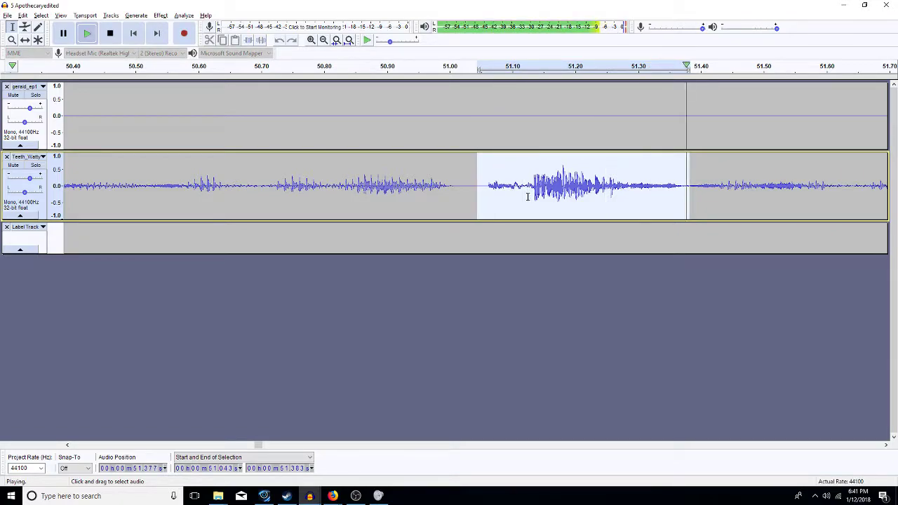
pyautogui.press('space')
pyautogui.press('space')
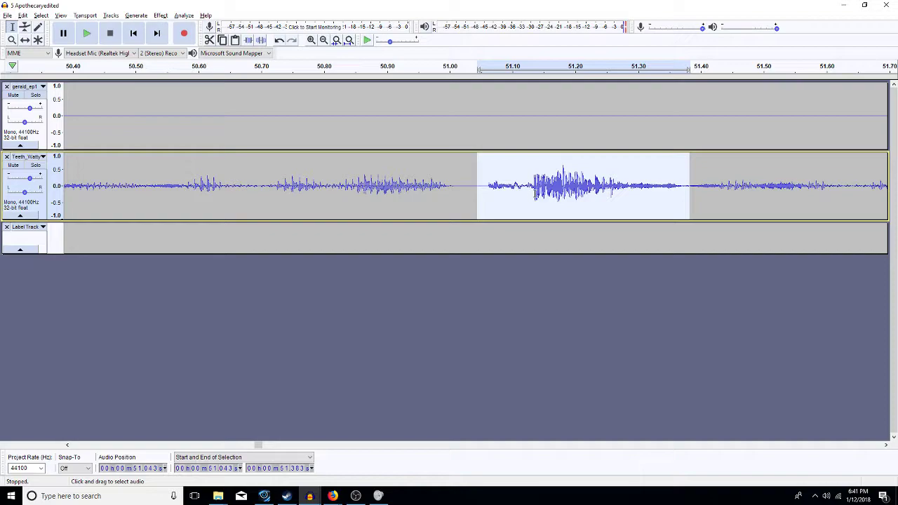
# Step: Play the second voice track from 51.132 to 51.231 seconds and fade in the word's onset from 51.131 to 51.145 seconds
pyautogui.click(532, 195)
pyautogui.moveTo(532, 195); pyautogui.dragTo(593, 195)
pyautogui.press('space')
pyautogui.press('space')
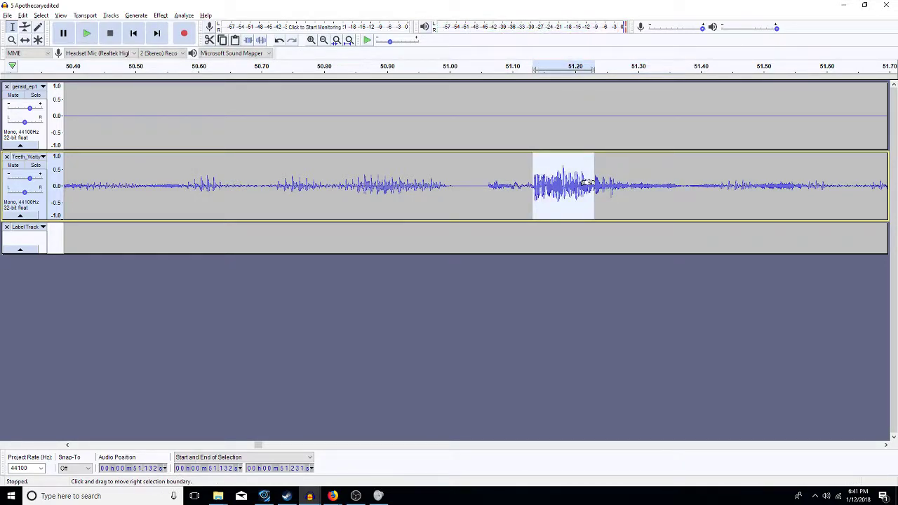
pyautogui.moveTo(540, 188); pyautogui.dragTo(532, 194)
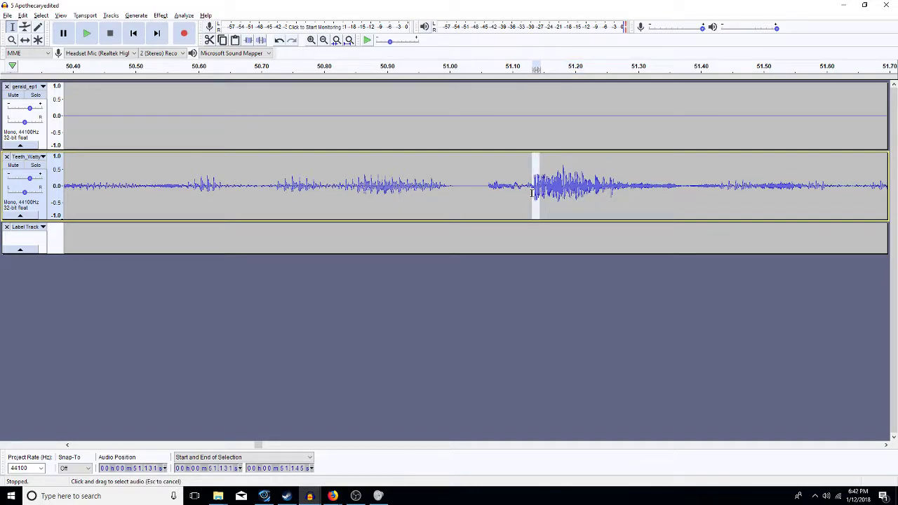
pyautogui.press('space')
# Step: High-pass filter and fade out the second voice track's short sound from 51.081 to 51.133 seconds
pyautogui.moveTo(499, 186); pyautogui.dragTo(531, 188)
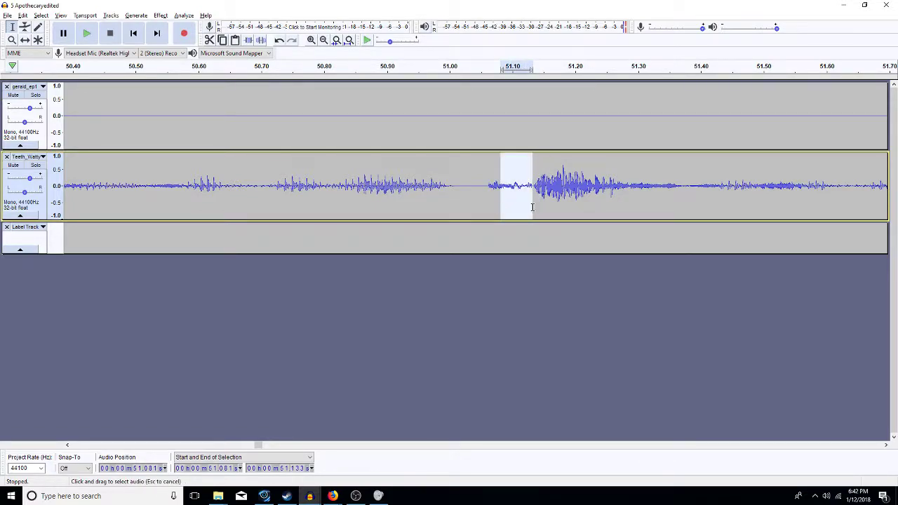
pyautogui.hotkey('ctrl', 'r')
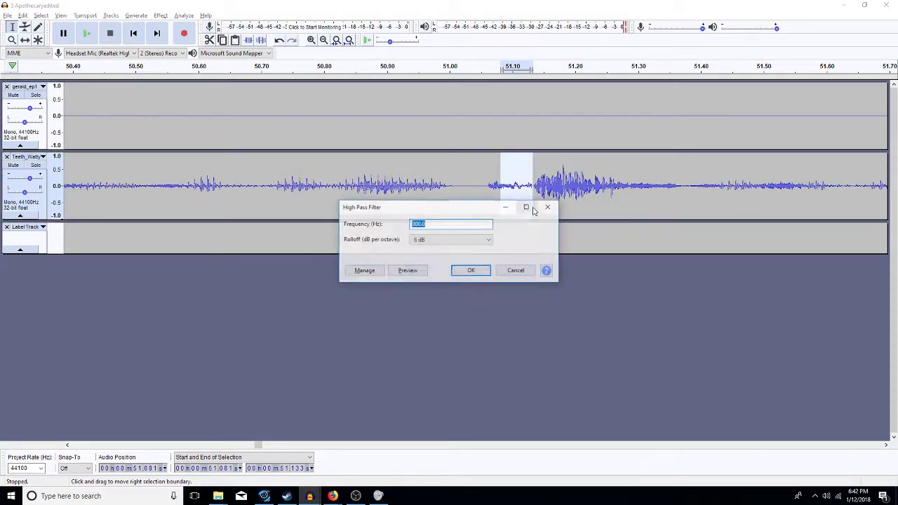
pyautogui.press('Escape')
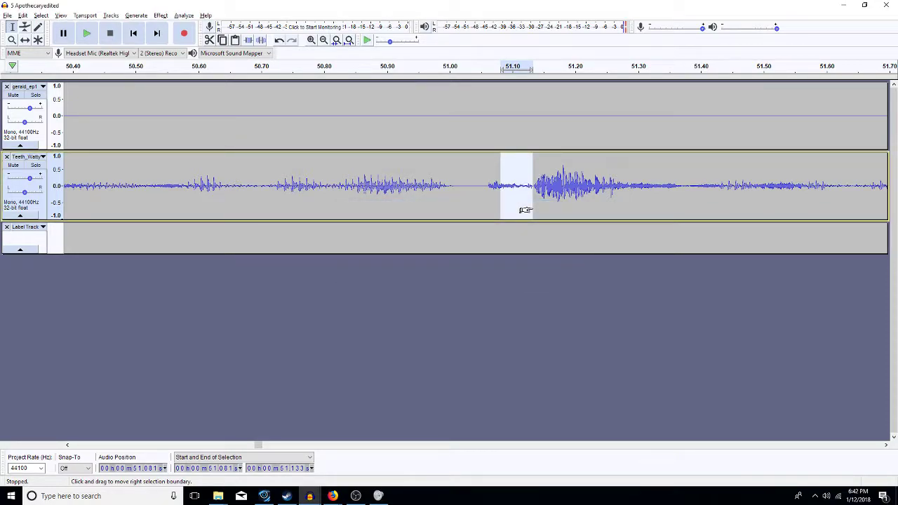
pyautogui.press('space')
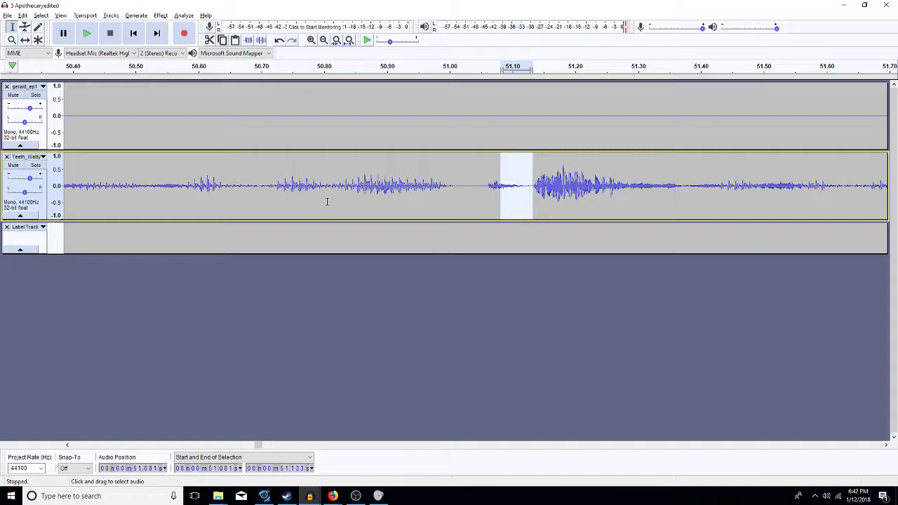
# Step: Check the second voice track's repaired phrase by playing from 50.691 seconds, inspecting 51.054 to 51.129 seconds, and playing from 51.054 seconds
pyautogui.click(256, 186)
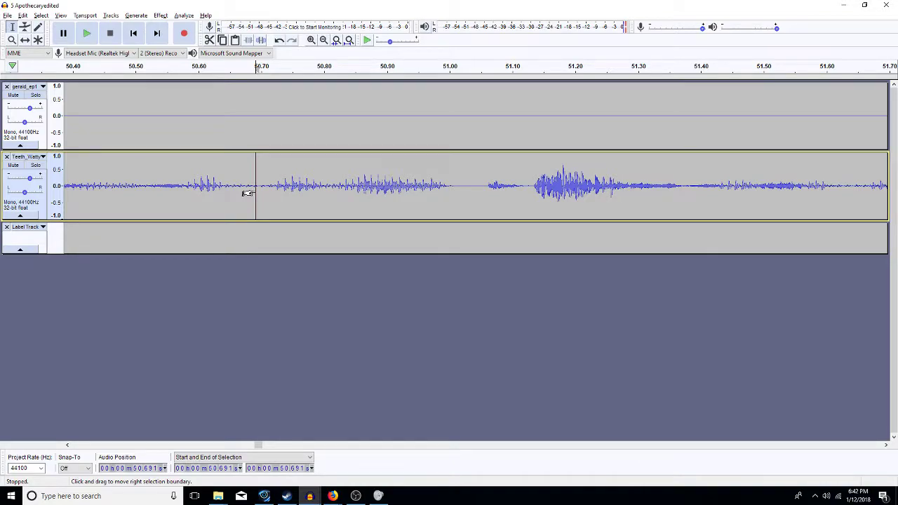
pyautogui.press('space')
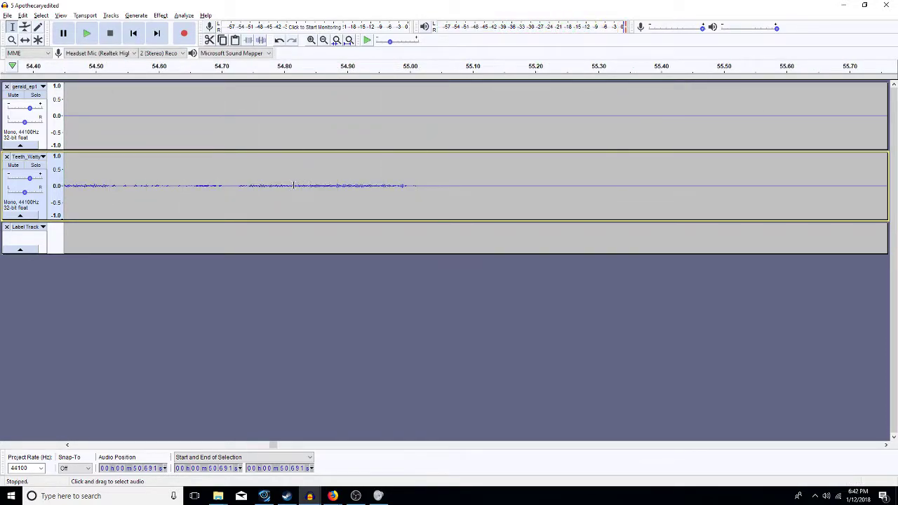
pyautogui.press('Left')
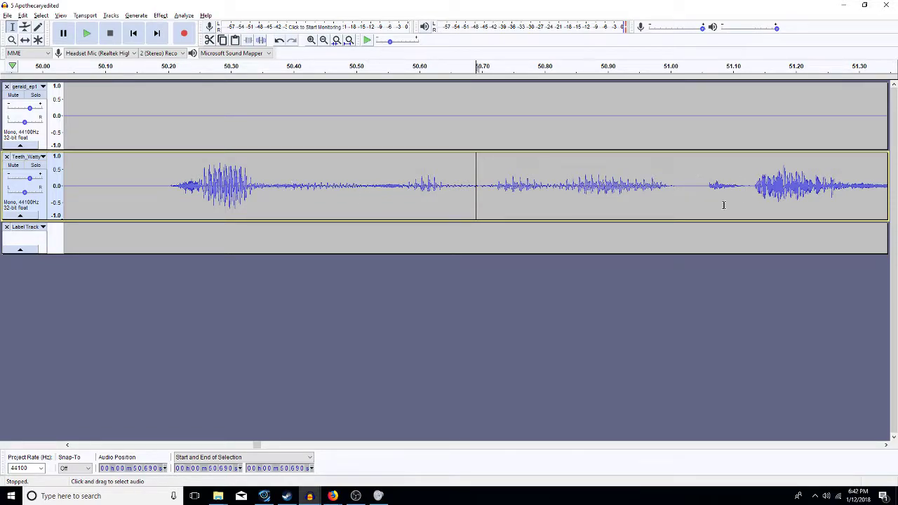
pyautogui.moveTo(751, 186); pyautogui.dragTo(704, 184)
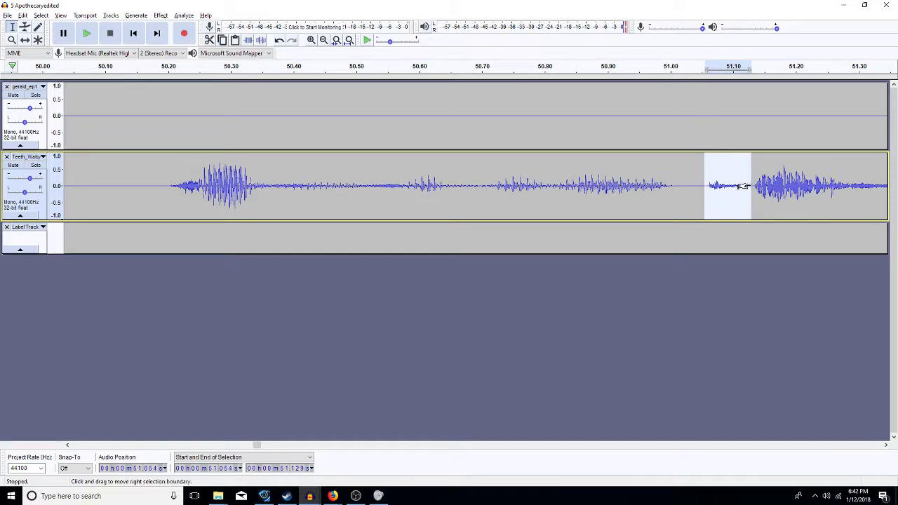
pyautogui.click(311, 41)
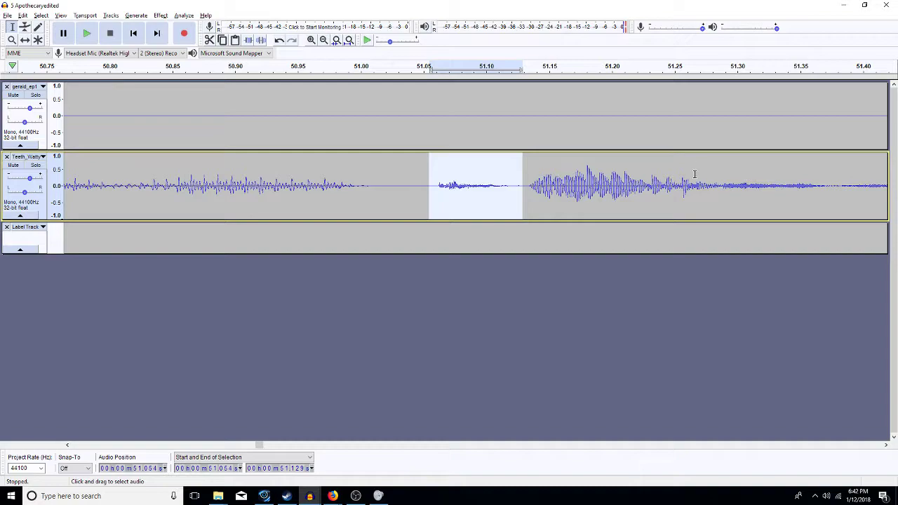
pyautogui.press('Left')
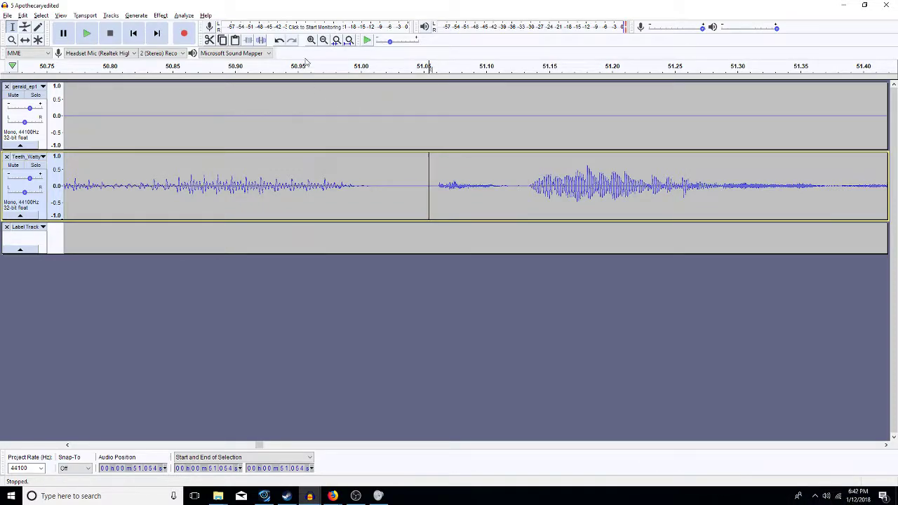
pyautogui.click(325, 40)
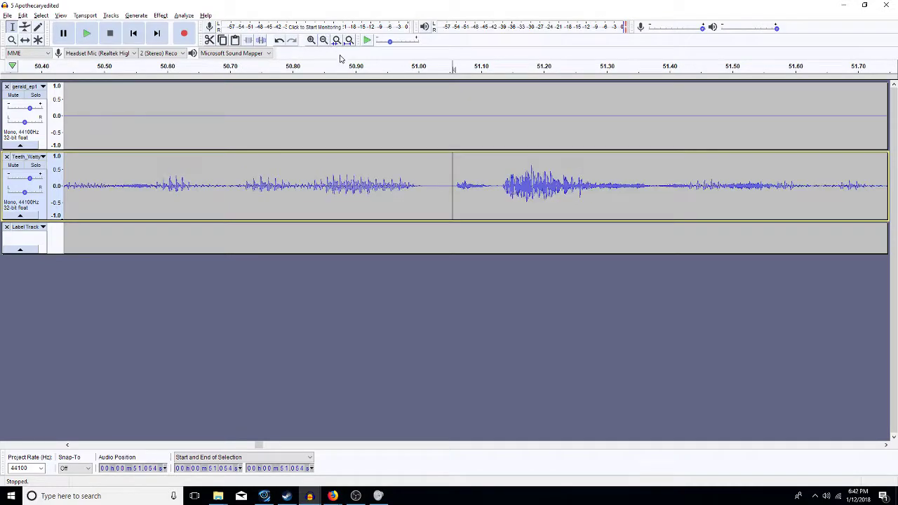
pyautogui.press('space')
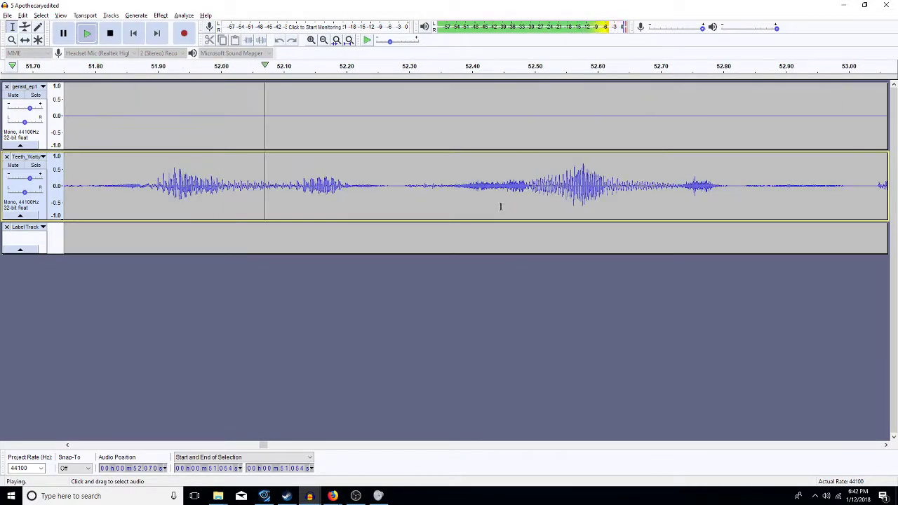
pyautogui.press('space')
# Step: High-pass filter the second voice track from 51.860 to 51.896 seconds and play from 51.806 seconds
pyautogui.moveTo(133, 190); pyautogui.dragTo(155, 189)
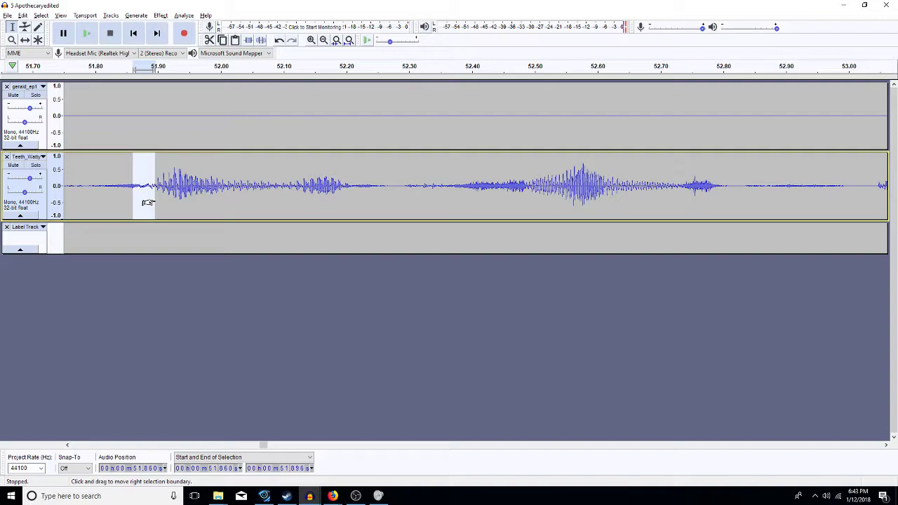
pyautogui.press('Return')
pyautogui.click(99, 200)
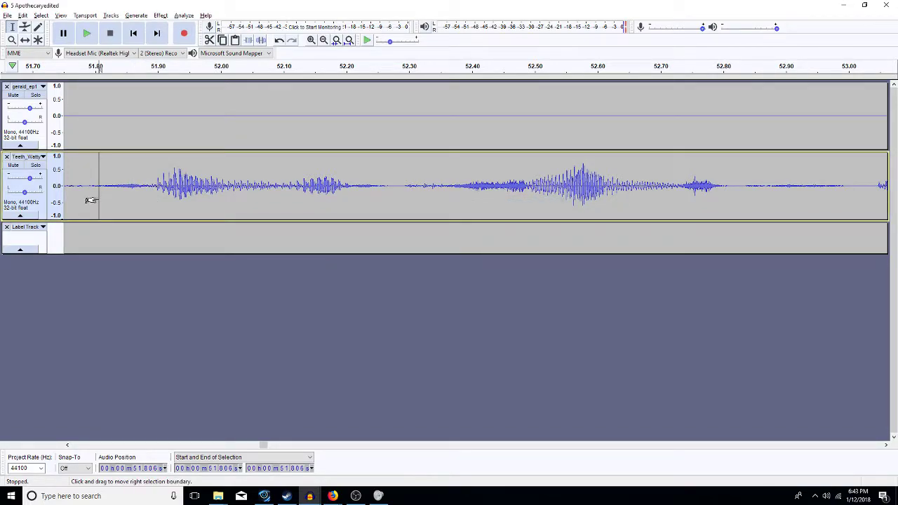
pyautogui.press('space')
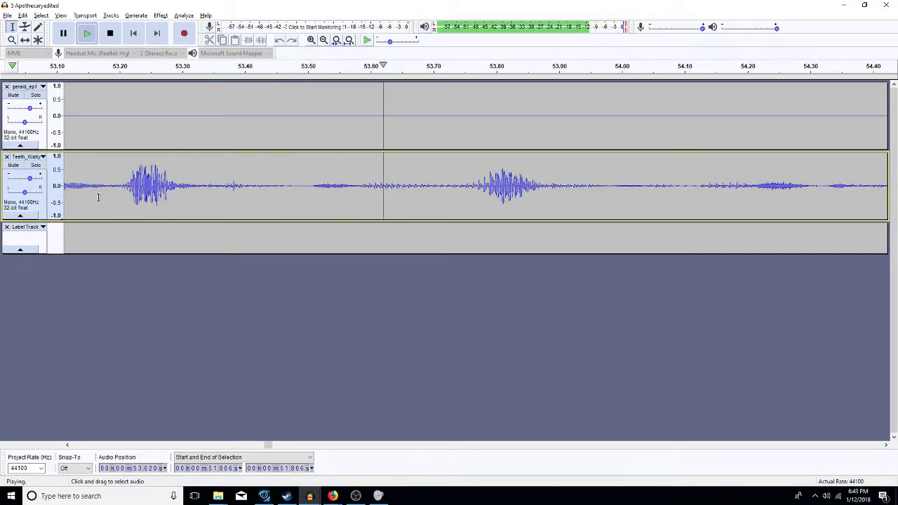
pyautogui.press('space')
# Step: Paste the copied silence into the second voice track's gap at 1:01.391
pyautogui.click(396, 188)
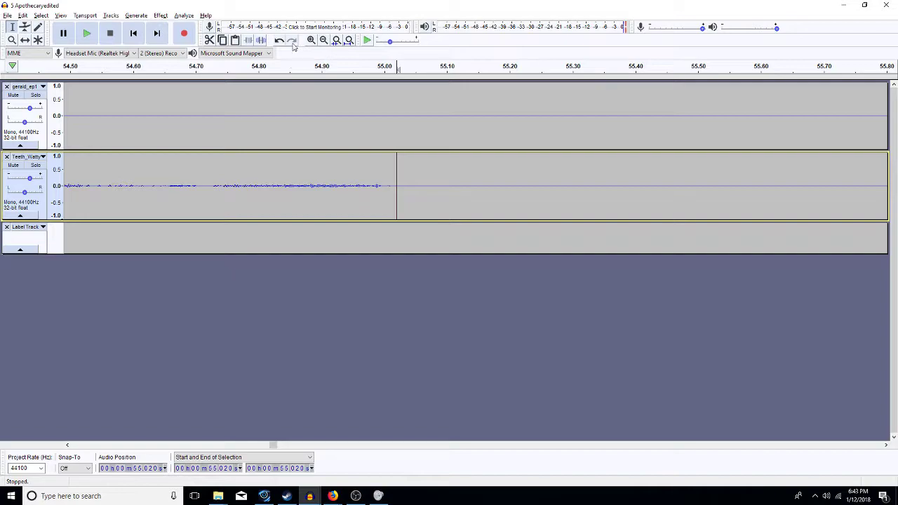
pyautogui.click(323, 41)
pyautogui.click(324, 41)
pyautogui.click(323, 40)
pyautogui.click(323, 41)
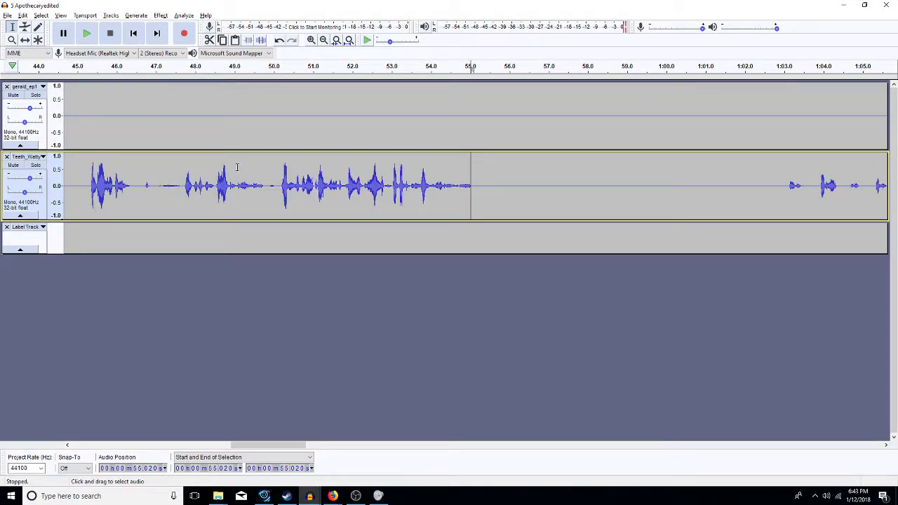
pyautogui.click(505, 190)
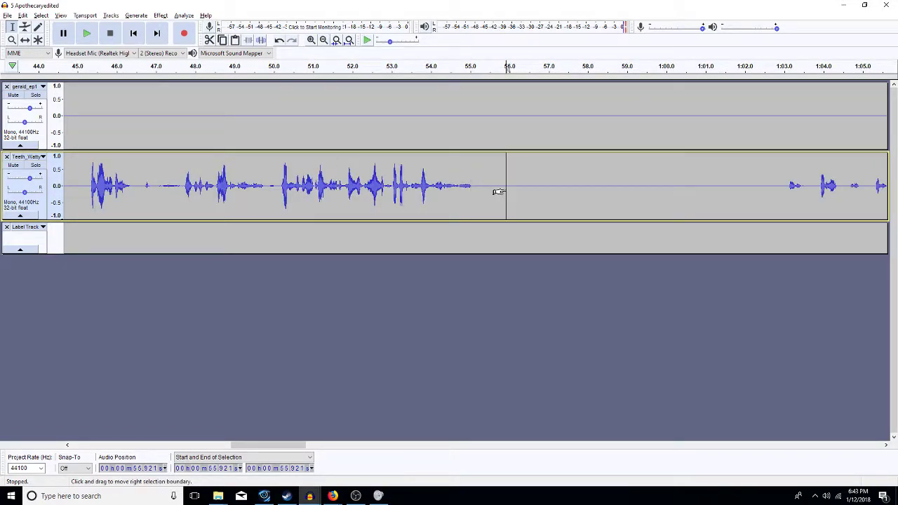
pyautogui.click(323, 41)
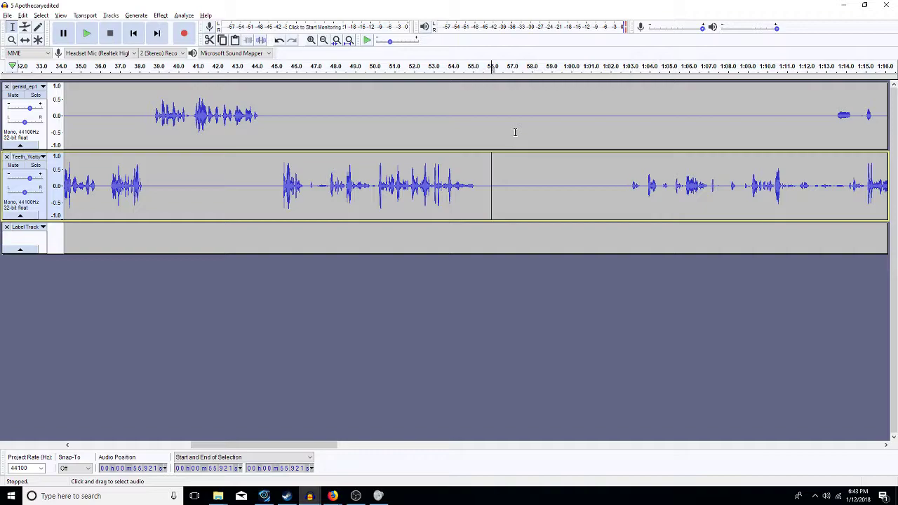
pyautogui.click(597, 188)
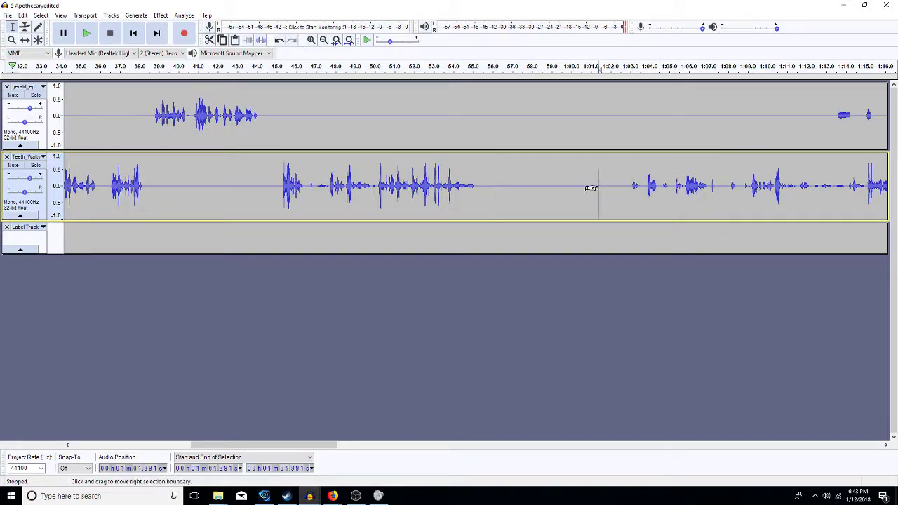
pyautogui.hotkey('ctrl', 'v')
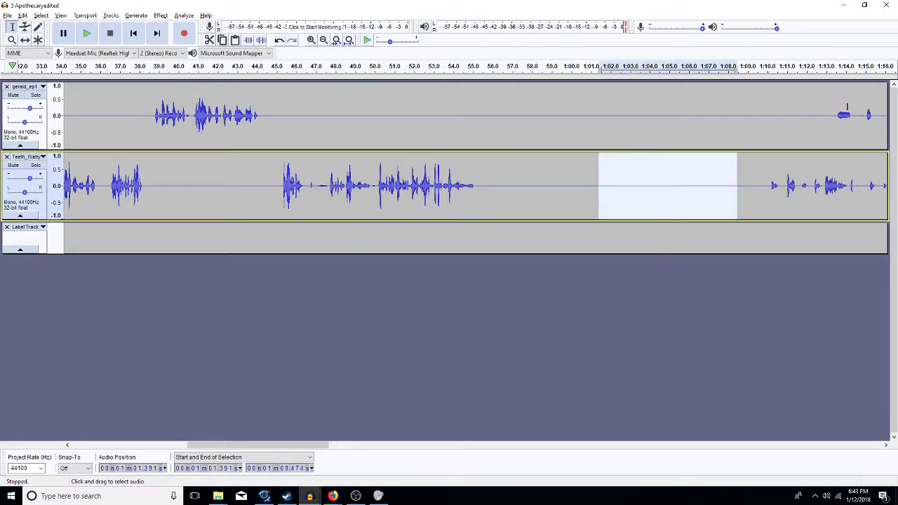
# Step: Delete the first voice track's silence from 55.242 seconds to 1:13.474 and silence its unwanted sounds from 56.434 to 59.770 seconds
pyautogui.moveTo(835, 114); pyautogui.dragTo(478, 136)
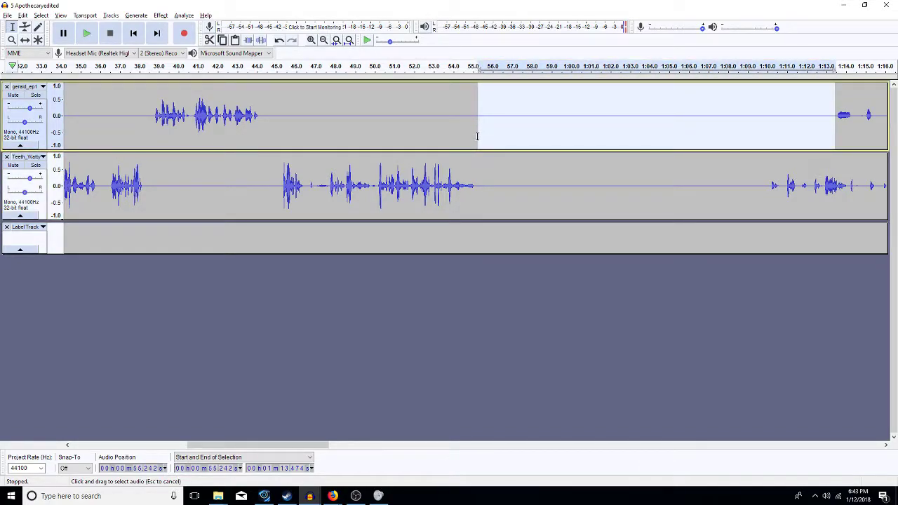
pyautogui.press('Delete')
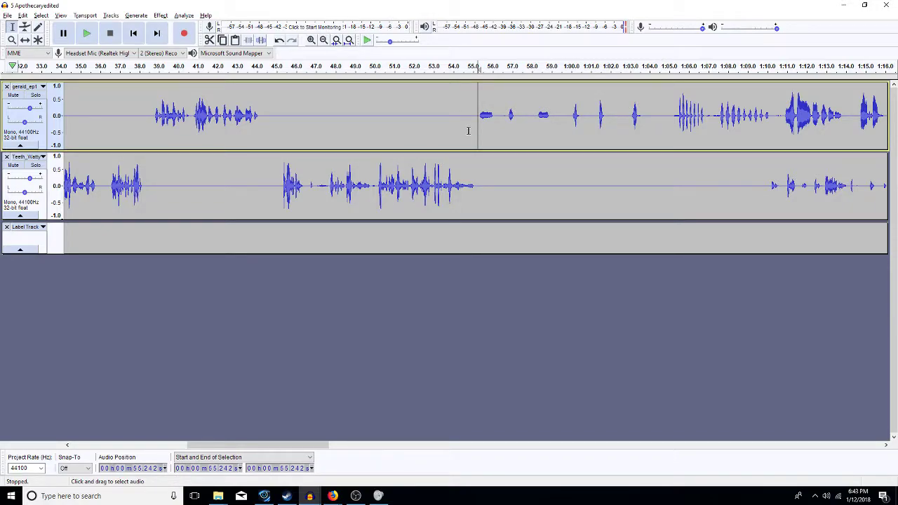
pyautogui.press('space')
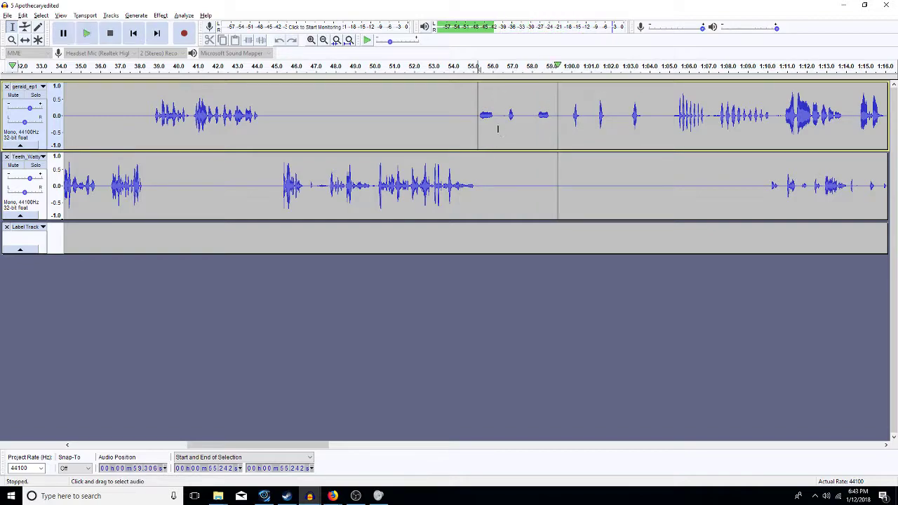
pyautogui.press('space')
pyautogui.moveTo(501, 115); pyautogui.dragTo(566, 136)
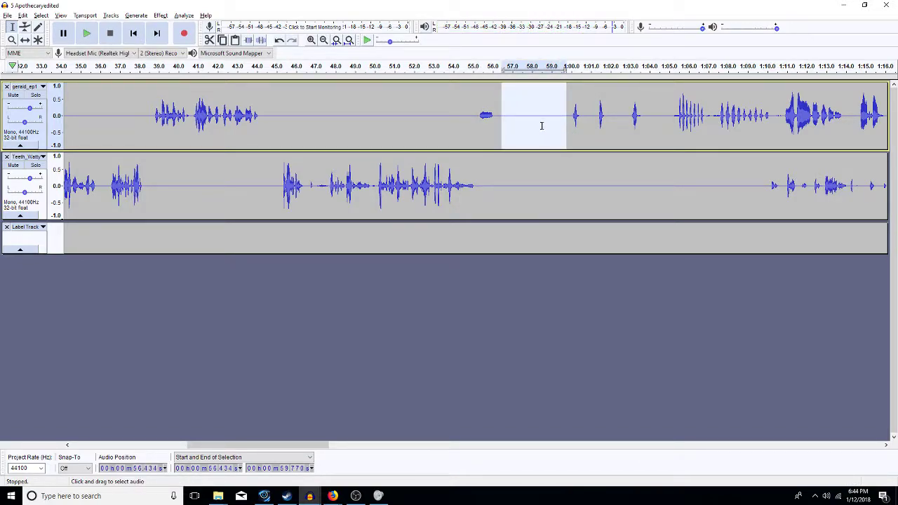
# Step: Paste the copied silence into the first voice track at 58.555 seconds and delete the second voice track's silence from 56.434 seconds to about 1:09.9
pyautogui.click(542, 126)
pyautogui.hotkey('ctrl', 'v')
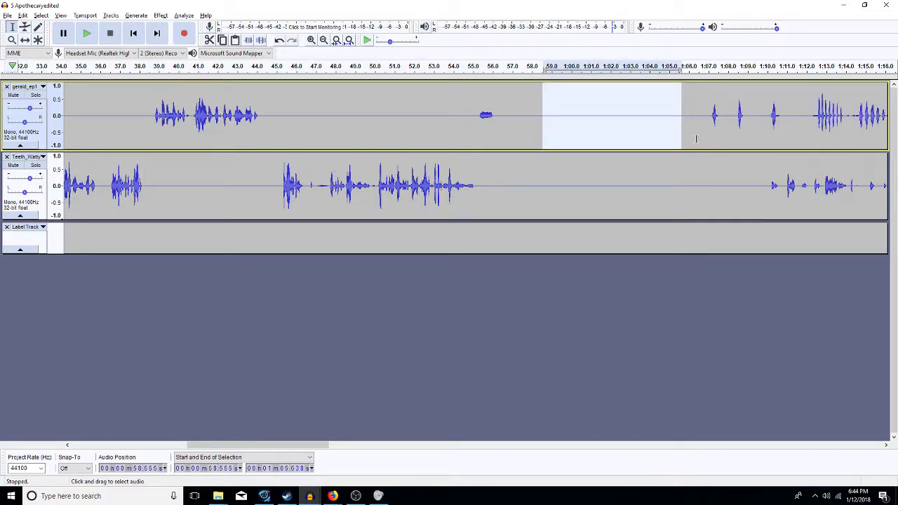
pyautogui.moveTo(517, 105); pyautogui.dragTo(147, 137)
pyautogui.click(398, 131)
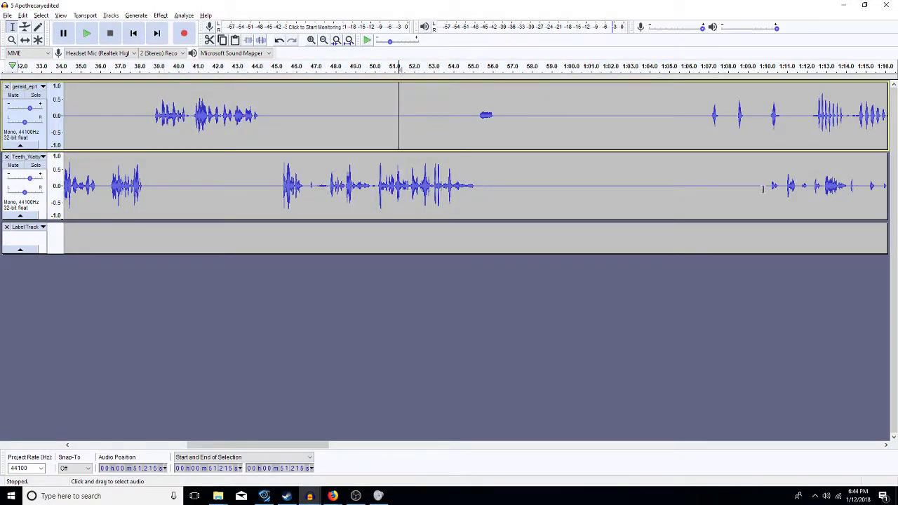
pyautogui.moveTo(766, 190); pyautogui.dragTo(500, 180)
pyautogui.press('Delete')
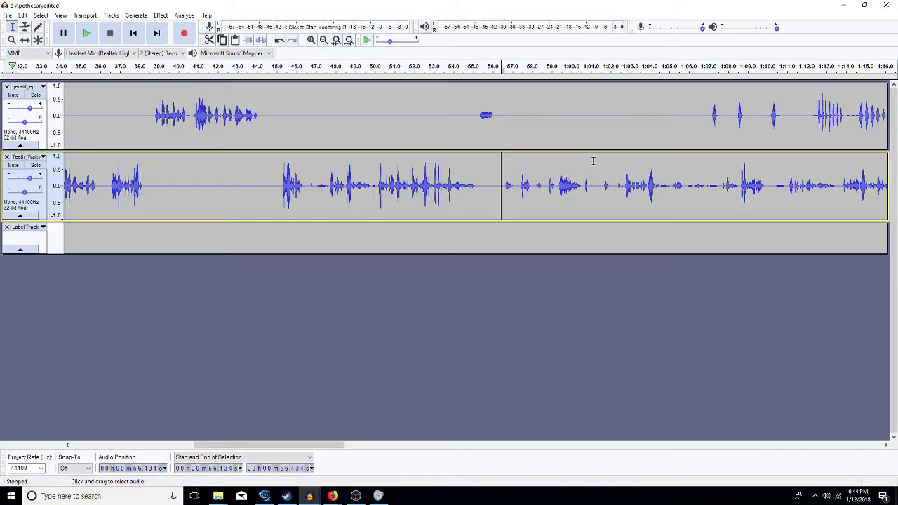
# Step: Paste the copied silence into the first voice track again at 1:04.489
pyautogui.click(659, 120)
pyautogui.moveTo(652, 124); pyautogui.dragTo(797, 123)
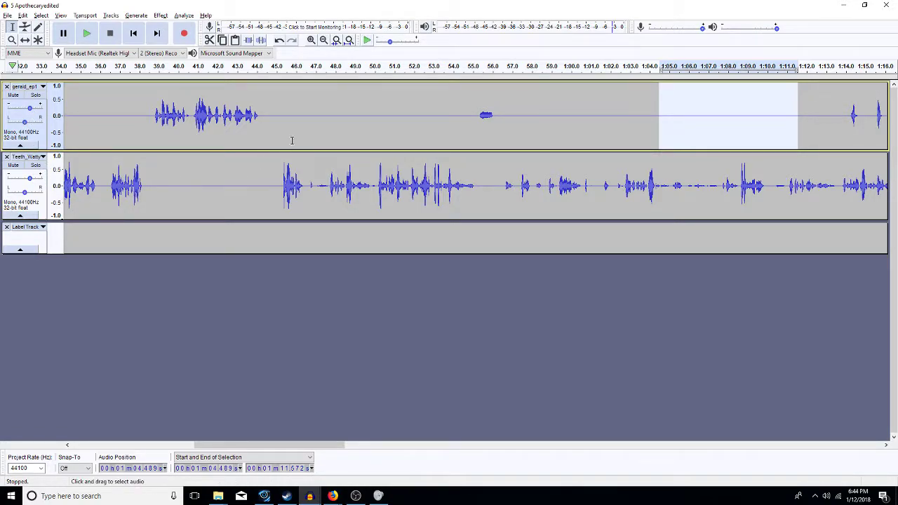
pyautogui.click(518, 128)
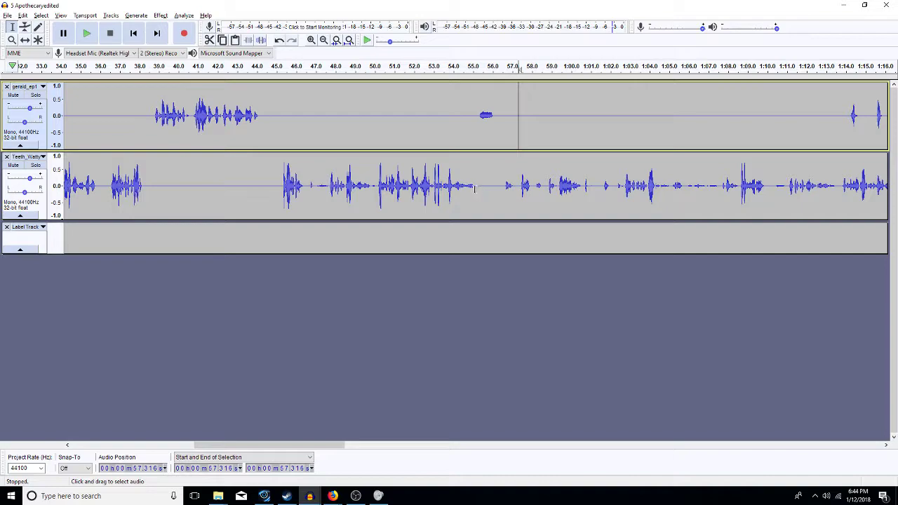
# Step: Amplify the second voice track from 56.386 seconds to 1:16.071 and limit the peaks of the same range
pyautogui.click(499, 186)
pyautogui.moveTo(499, 186); pyautogui.dragTo(889, 185)
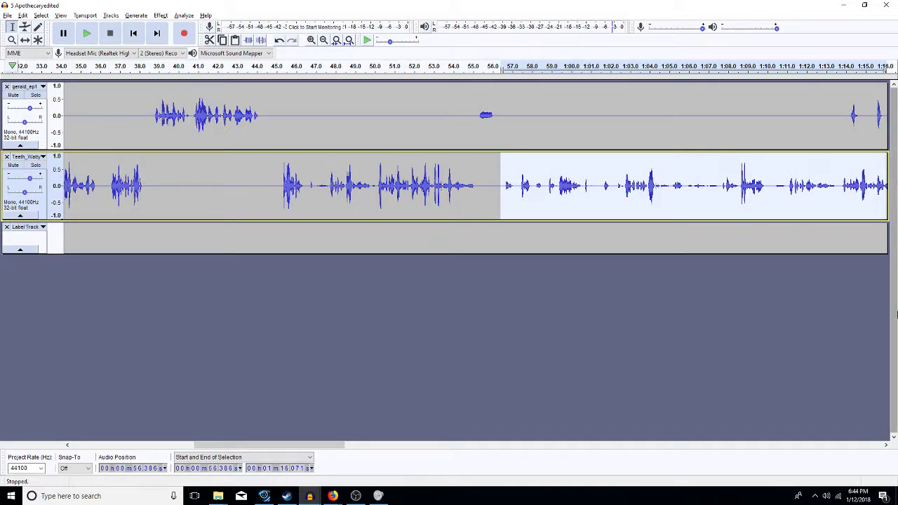
pyautogui.click(886, 445)
pyautogui.moveTo(886, 446); pyautogui.dragTo(886, 446)
pyautogui.press('space')
pyautogui.hotkey('alt', 'c')
pyautogui.press('a')
pyautogui.press('Return')
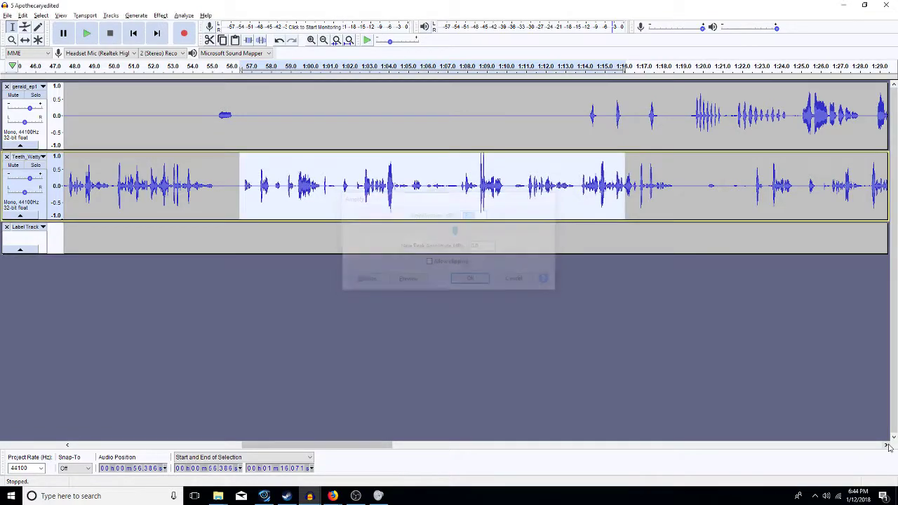
pyautogui.hotkey('alt', 'c')
pyautogui.press('l')
pyautogui.press('Return')
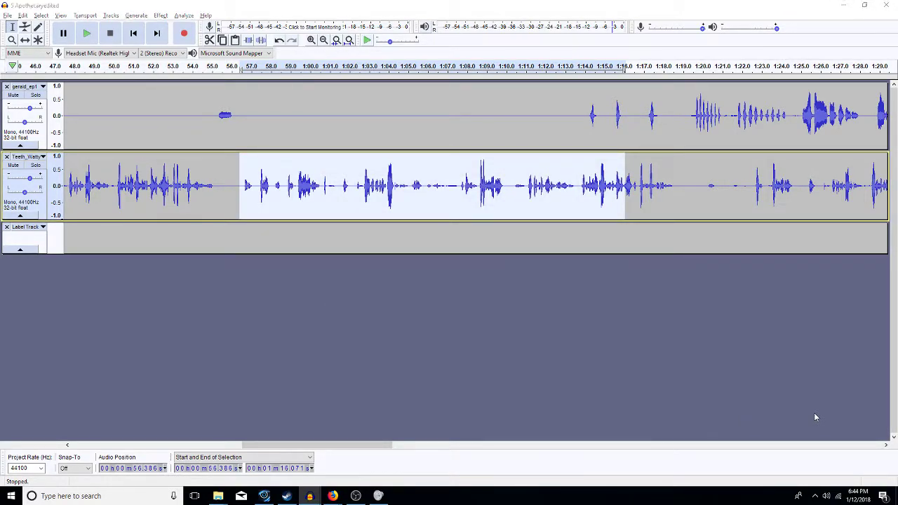
# Step: Play the second voice track from 56.386 seconds and from 1:11.090 to find a usable take of the phrase
pyautogui.press('Left')
pyautogui.press('space')
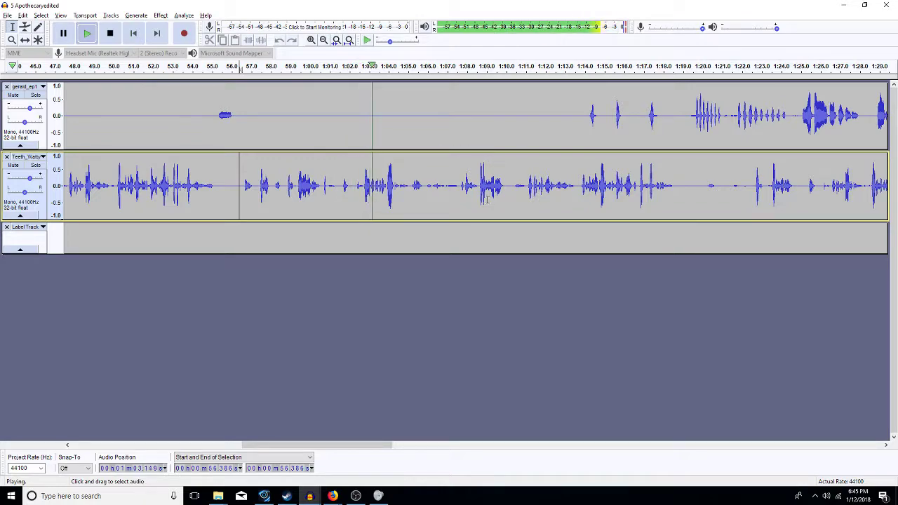
pyautogui.click(527, 186)
pyautogui.press('space')
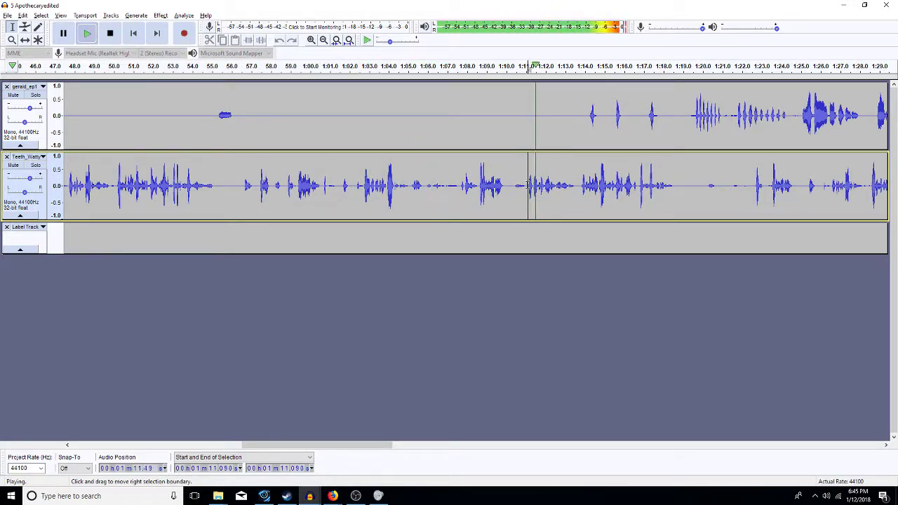
pyautogui.press('space')
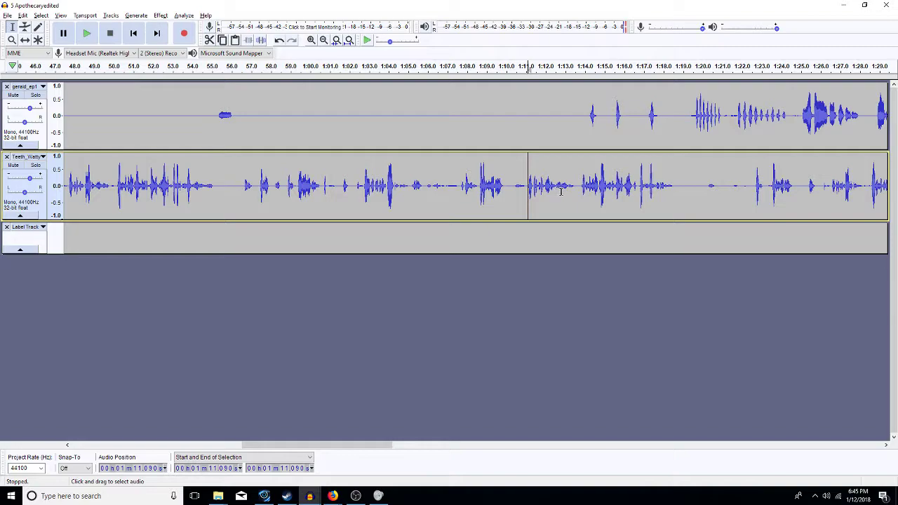
# Step: Copy the second voice track's phrase from 1:11.662 to 1:12.806 and delete the surplus takes from 56.624 seconds to 1:21.981
pyautogui.moveTo(561, 190); pyautogui.dragTo(539, 201)
pyautogui.press('space')
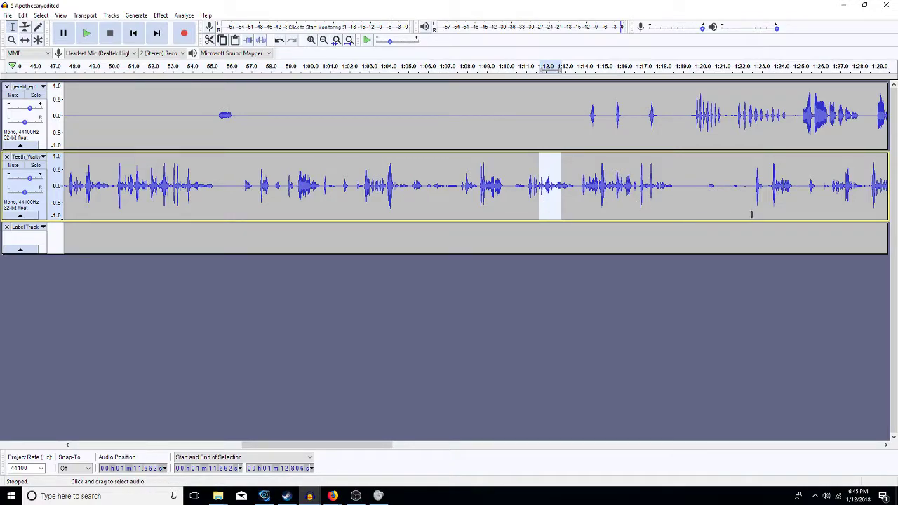
pyautogui.moveTo(739, 189); pyautogui.dragTo(245, 197)
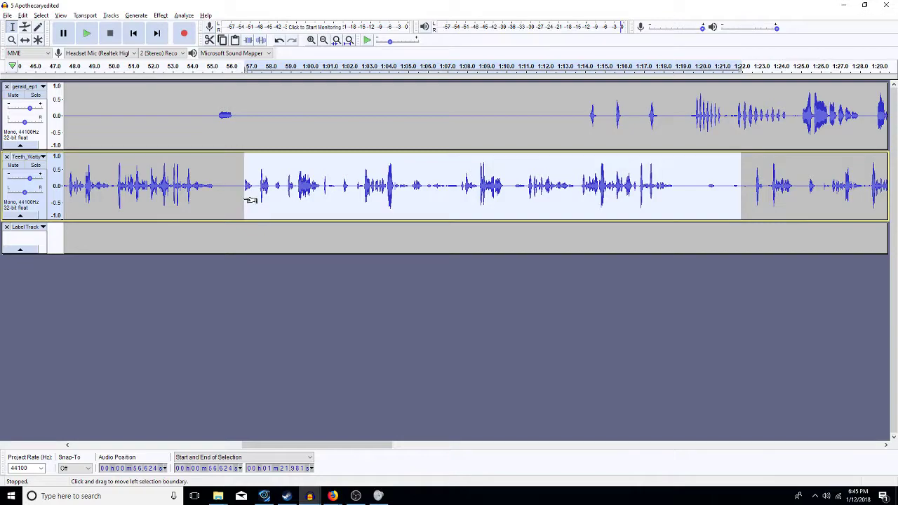
pyautogui.press('Delete')
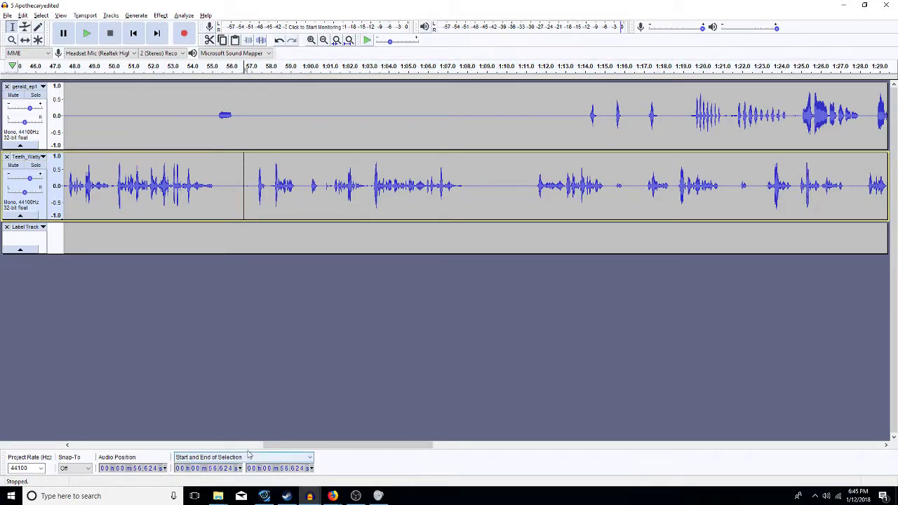
# Step: Play the second voice track from 47.592 seconds to locate where the copied phrase belongs
pyautogui.click(67, 444)
pyautogui.click(67, 444)
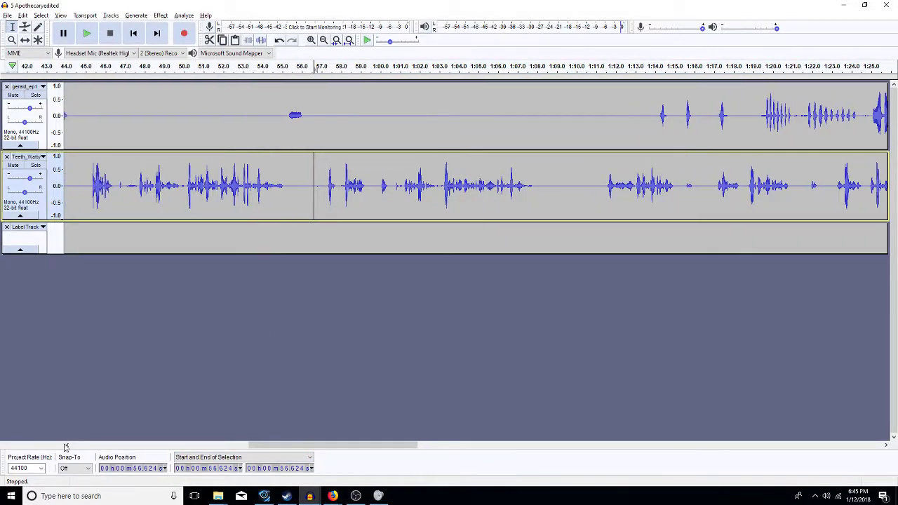
pyautogui.moveTo(172, 177); pyautogui.dragTo(168, 180)
pyautogui.press('space')
pyautogui.click(169, 184)
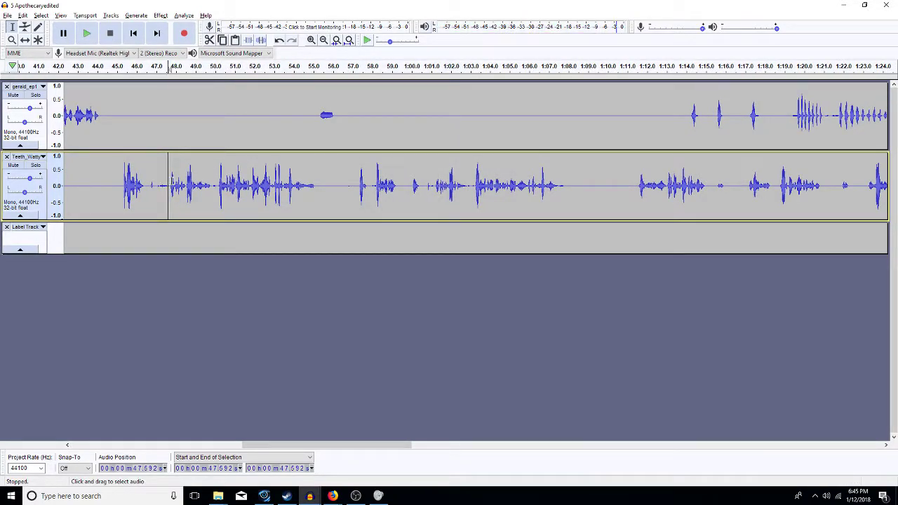
pyautogui.press('space')
pyautogui.press('space')
# Step: Paste the copied phrase into the second voice track at 48.525 seconds
pyautogui.click(186, 184)
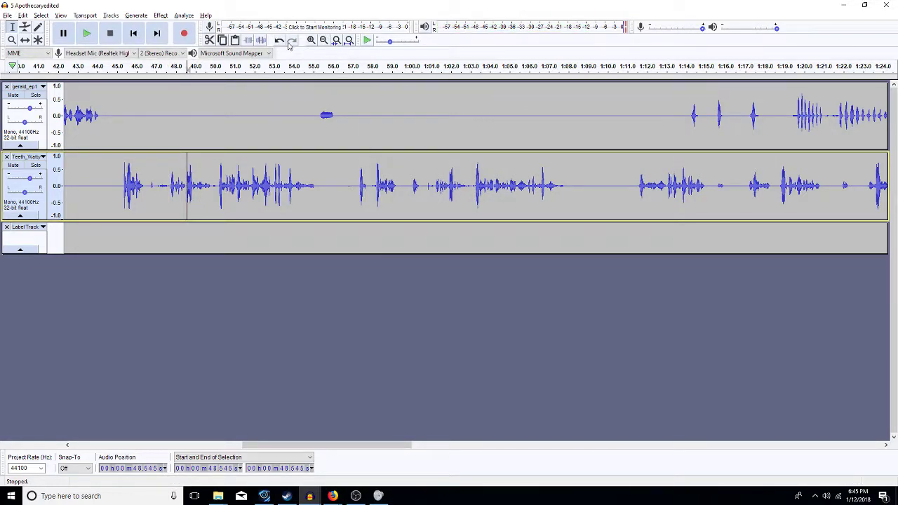
pyautogui.click(311, 40)
pyautogui.click(311, 40)
pyautogui.click(311, 40)
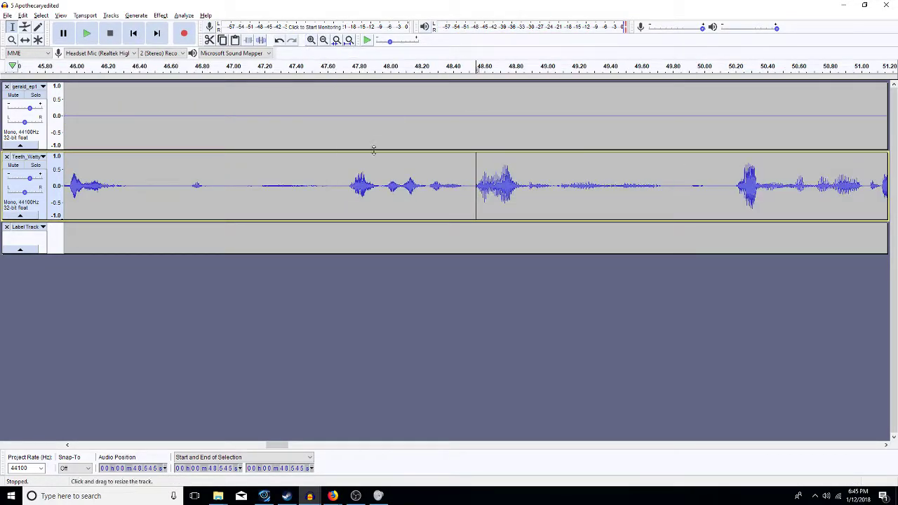
pyautogui.click(472, 185)
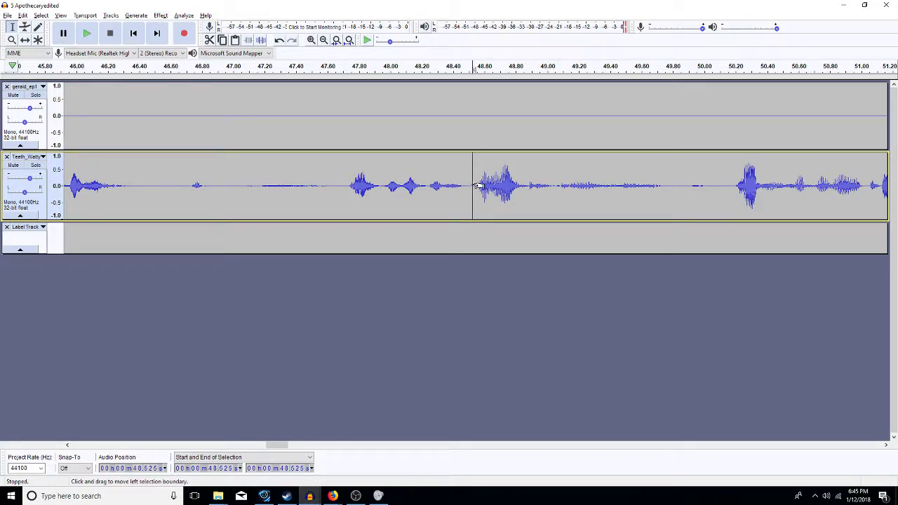
pyautogui.hotkey('ctrl', 'v')
pyautogui.press('space')
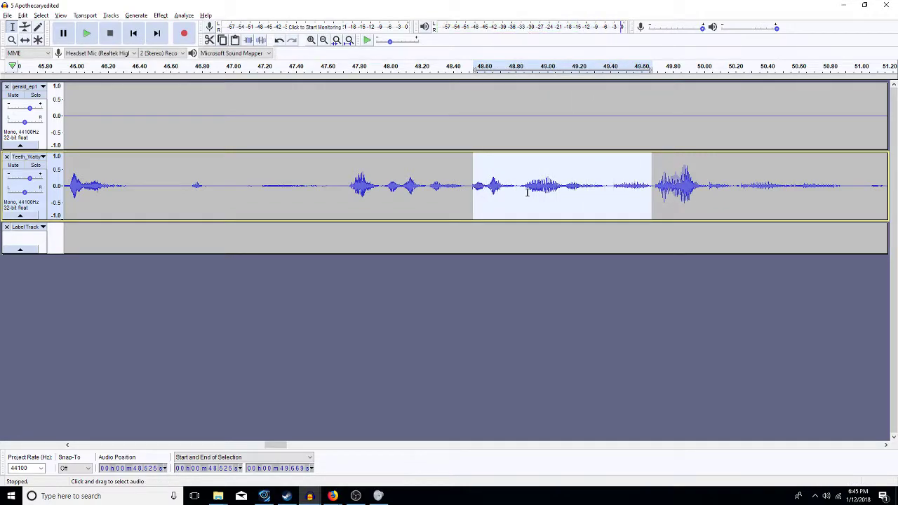
# Step: Delete the second voice track's unneeded audio around the pasted phrase, from 48.519 to 48.822 seconds and from 48.817 to 49.716 seconds
pyautogui.moveTo(520, 185); pyautogui.dragTo(471, 194)
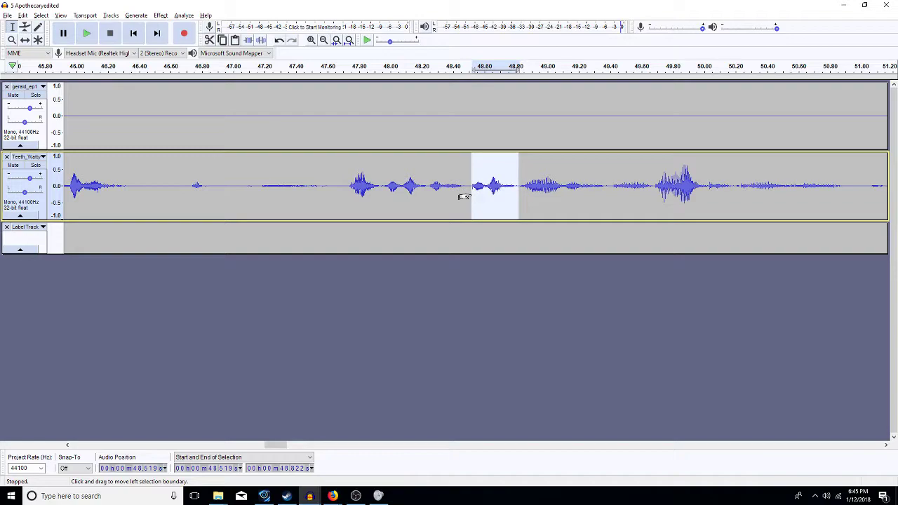
pyautogui.press('Delete')
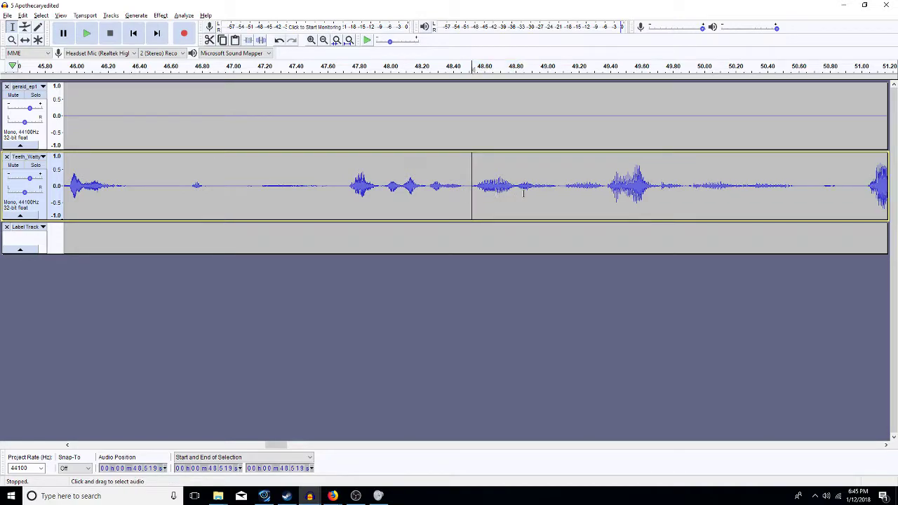
pyautogui.click(659, 186)
pyautogui.press('space')
pyautogui.press('space')
pyautogui.moveTo(659, 185); pyautogui.dragTo(507, 191)
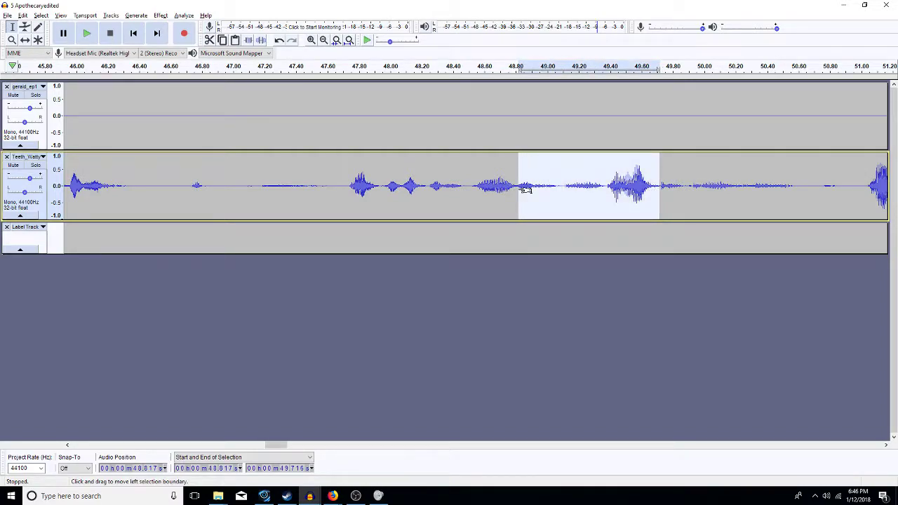
pyautogui.press('Delete')
# Step: Play the second voice track from 47.348 seconds to check the replaced phrase in context
pyautogui.click(288, 190)
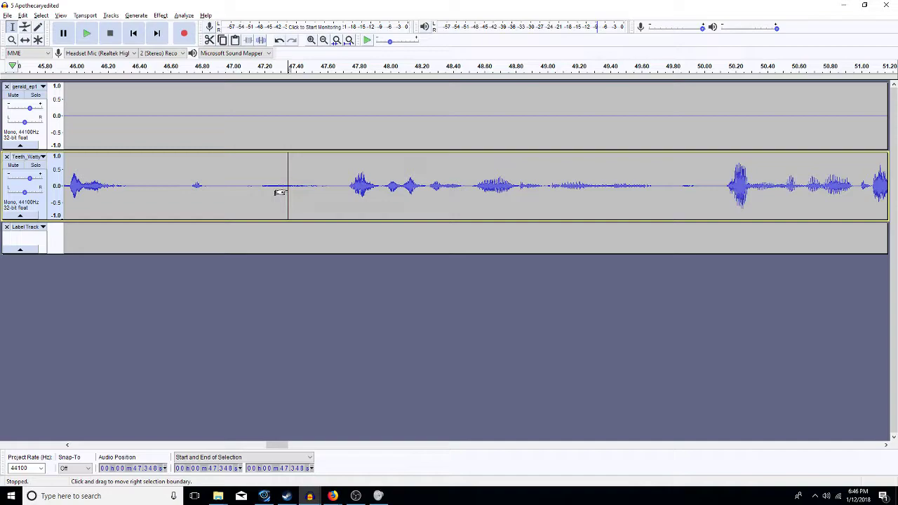
pyautogui.press('space')
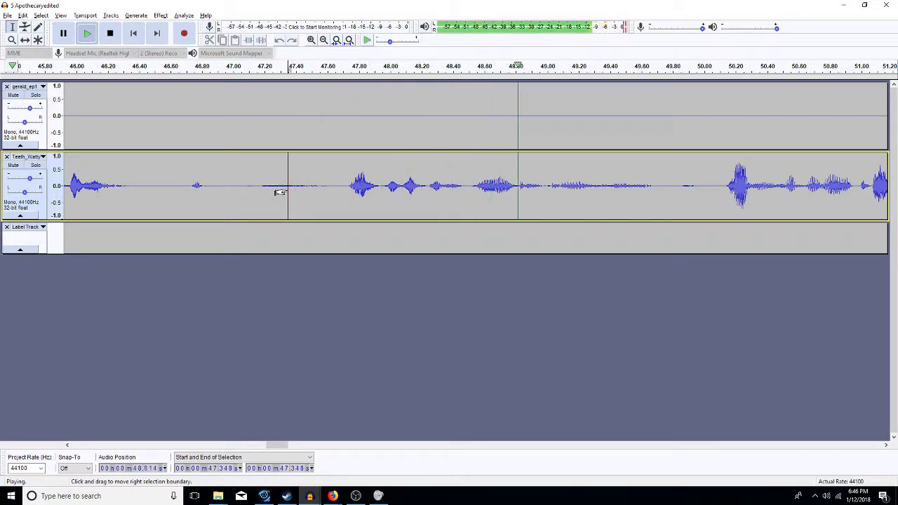
pyautogui.press('space')
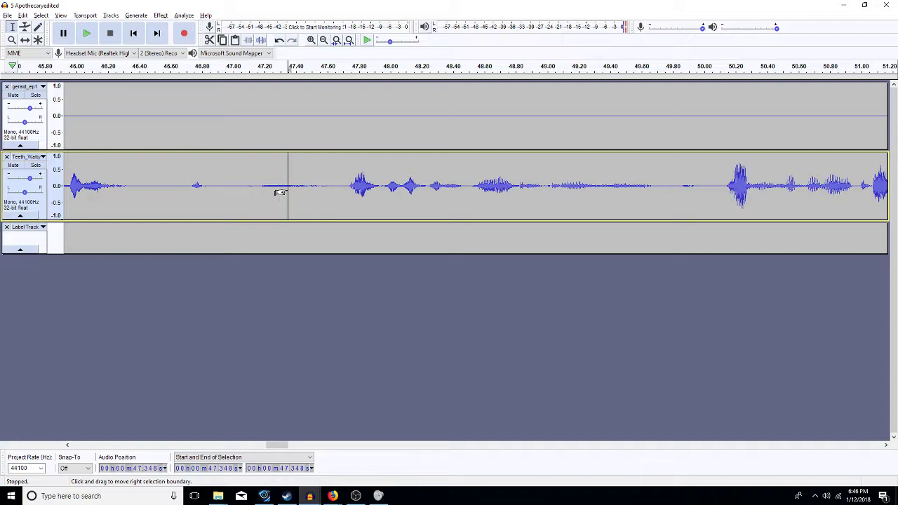
pyautogui.press('space')
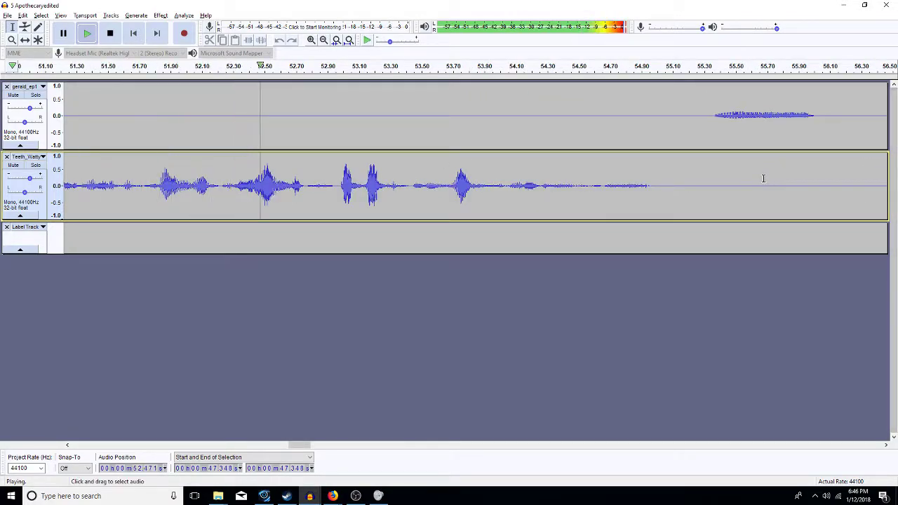
pyautogui.press('space')
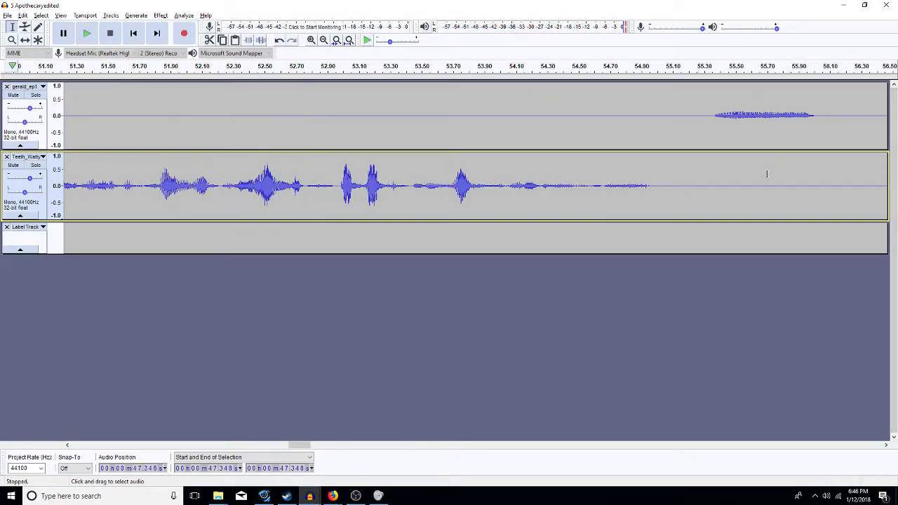
# Step: Delete the second voice track's unwanted take from 57.125 seconds to 1:08.969 and its remaining silence from 56.529 to 59.556 seconds
pyautogui.click(323, 40)
pyautogui.click(323, 41)
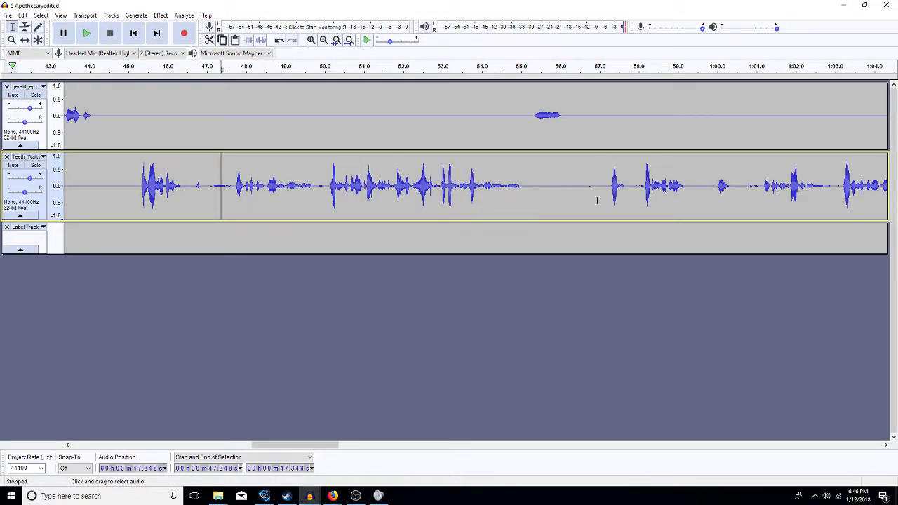
pyautogui.moveTo(885, 448); pyautogui.dragTo(887, 447)
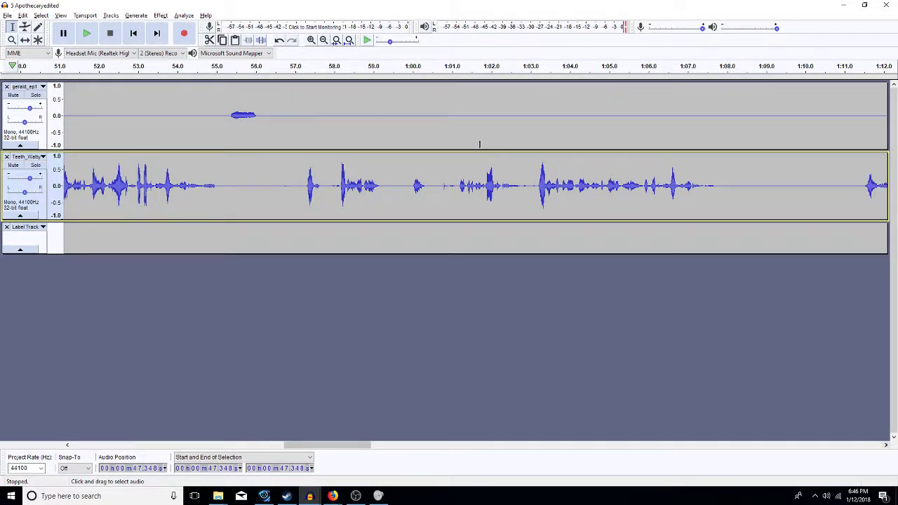
pyautogui.click(533, 176)
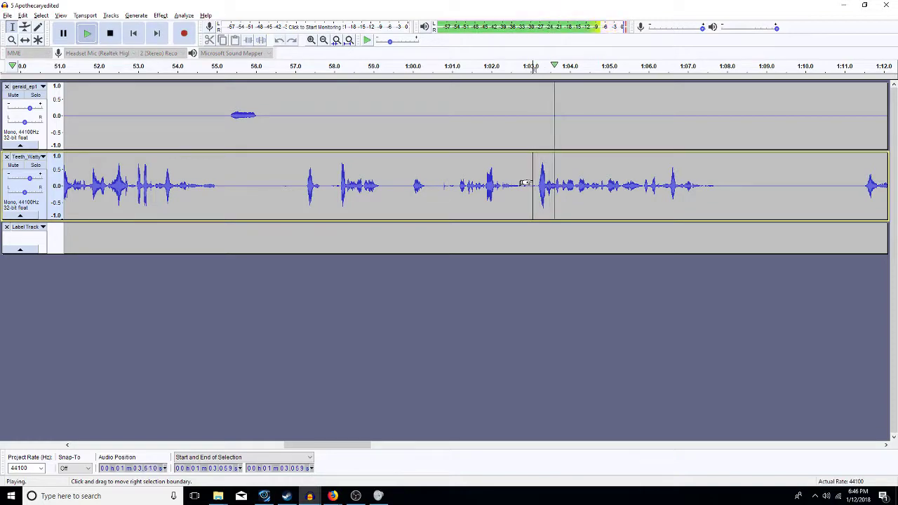
pyautogui.moveTo(764, 207); pyautogui.dragTo(301, 208)
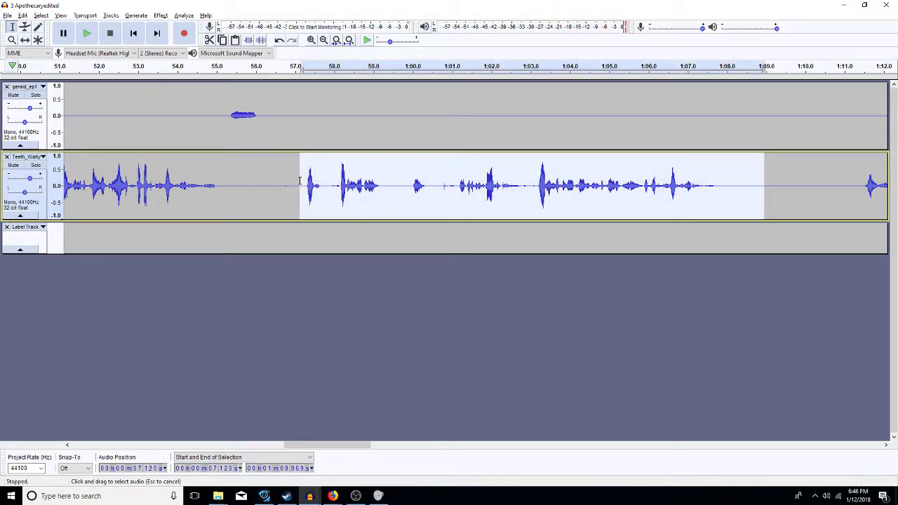
pyautogui.press('Delete')
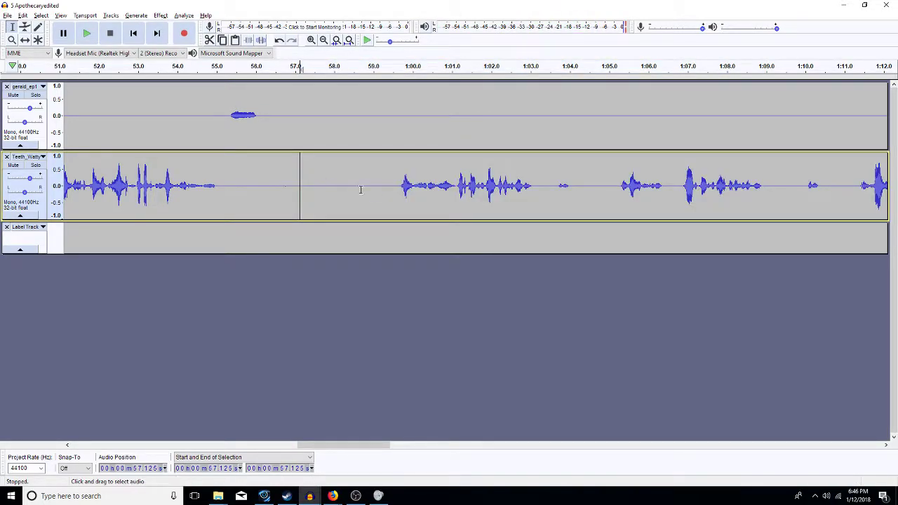
pyautogui.moveTo(394, 199); pyautogui.dragTo(276, 203)
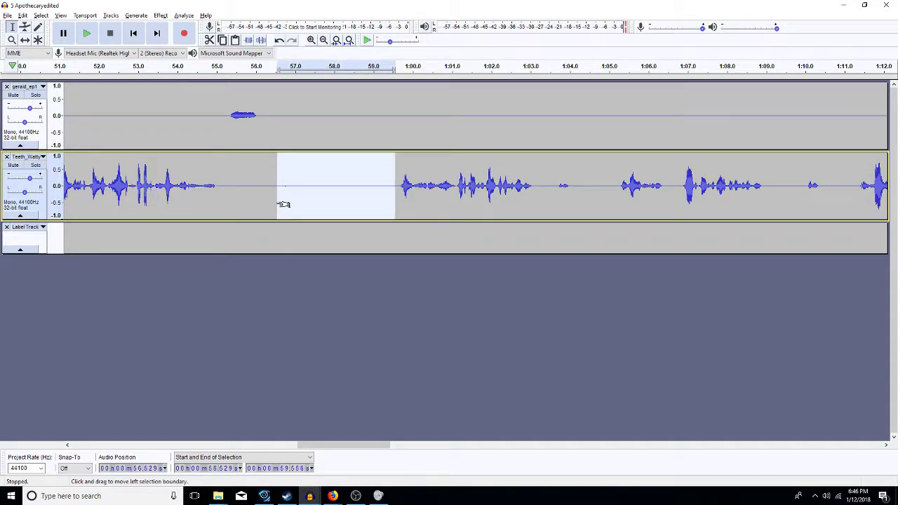
pyautogui.press('Delete')
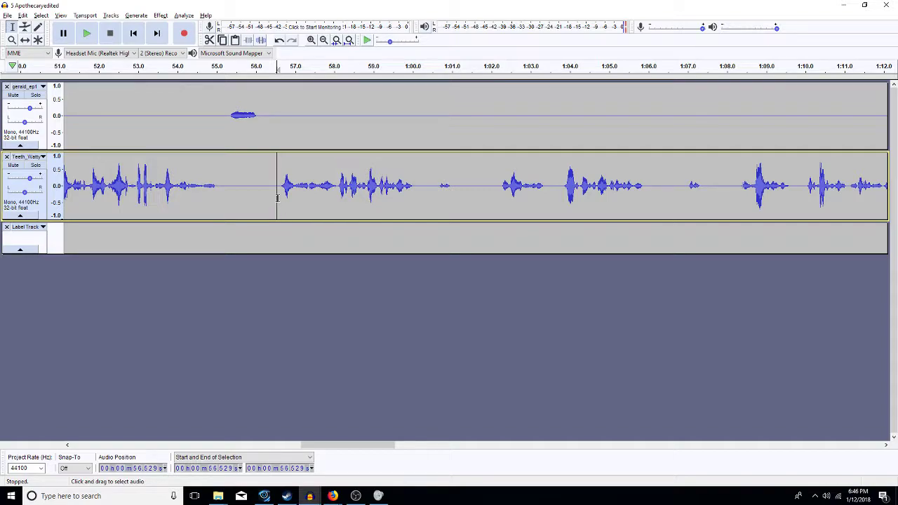
# Step: Amplify the quiet phrase in the second voice track from 47.687 to 49.761 seconds
pyautogui.click(321, 42)
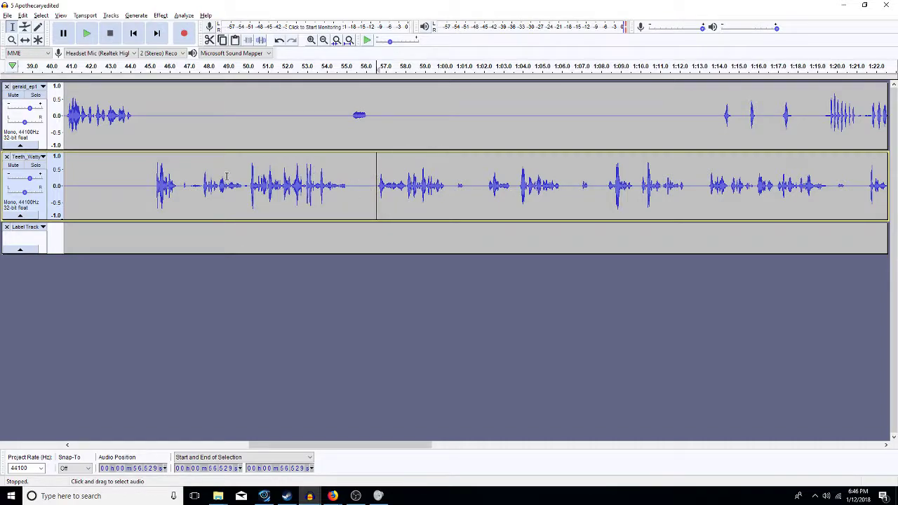
pyautogui.moveTo(242, 186); pyautogui.dragTo(202, 202)
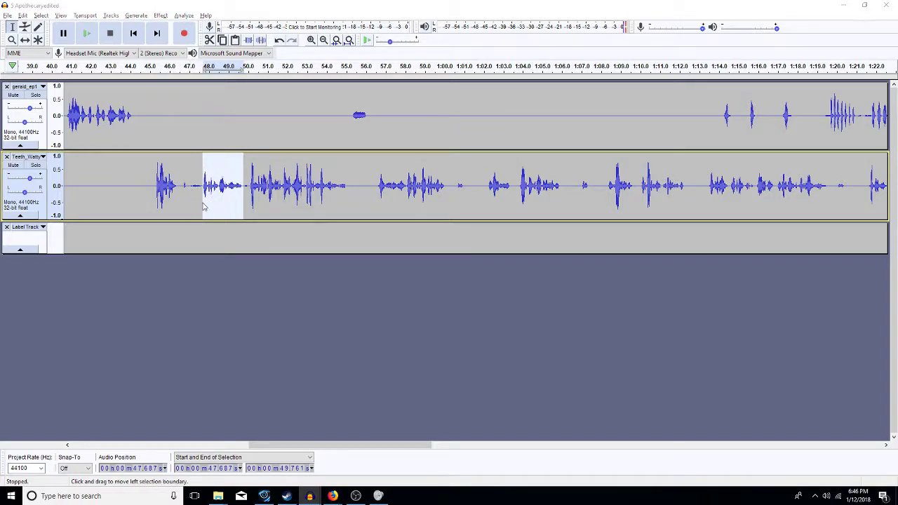
pyautogui.hotkey('alt', 'c')
pyautogui.press('a')
pyautogui.write('1')
pyautogui.press('Return')
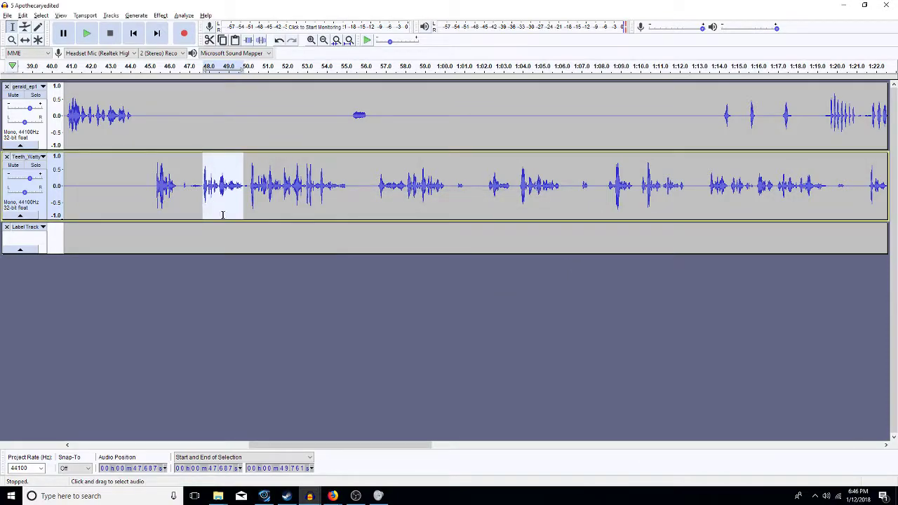
# Step: Play the second voice track from 56.481 seconds to compare the following takes
pyautogui.click(376, 181)
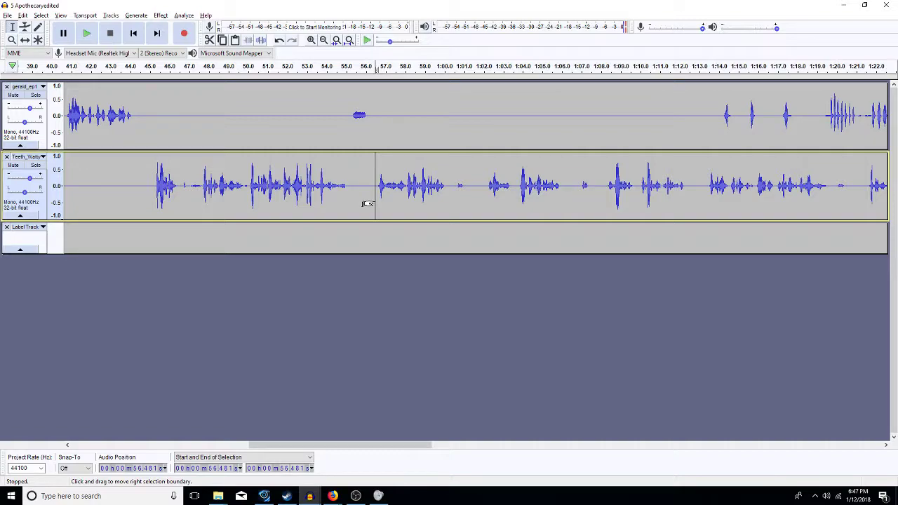
pyautogui.press('space')
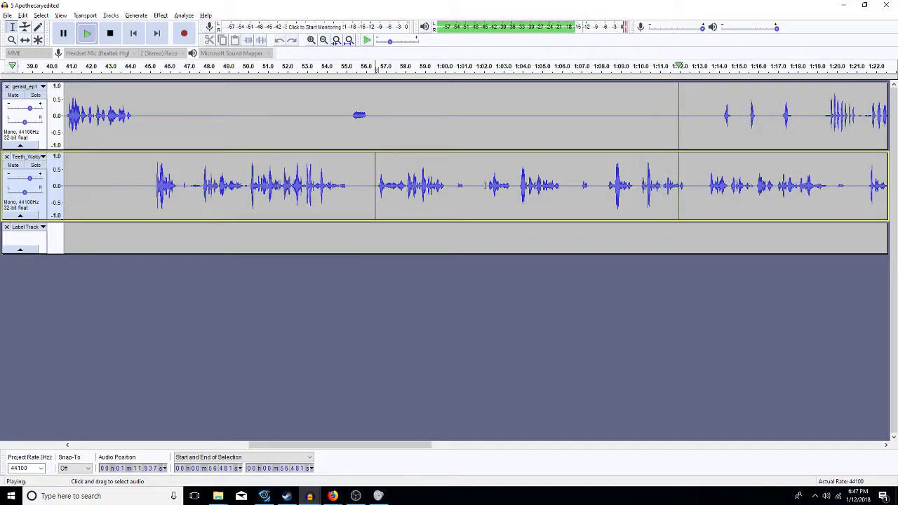
pyautogui.click(407, 177)
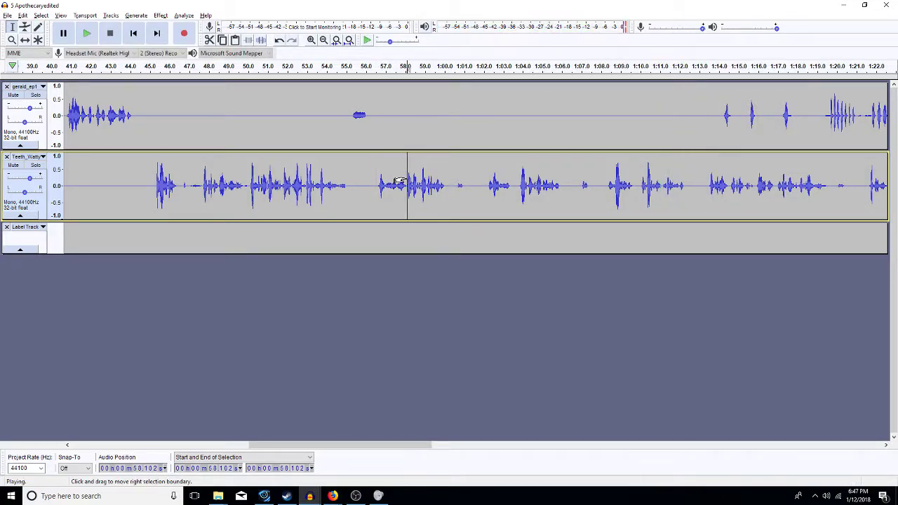
pyautogui.press('space')
# Step: Delete the second voice track's take from 56.481 seconds to 1:02.130, and silence the unwanted audio from 1:00.771 to 1:07.754
pyautogui.moveTo(485, 184); pyautogui.dragTo(374, 207)
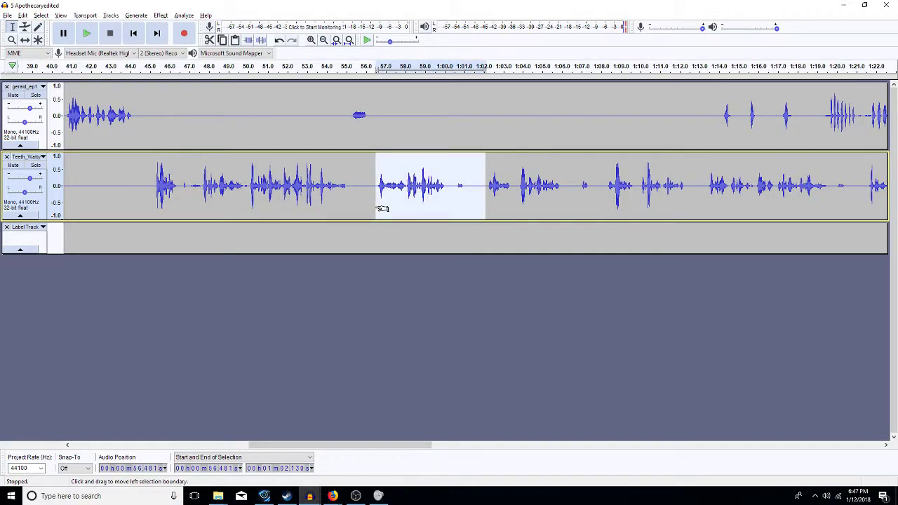
pyautogui.press('Delete')
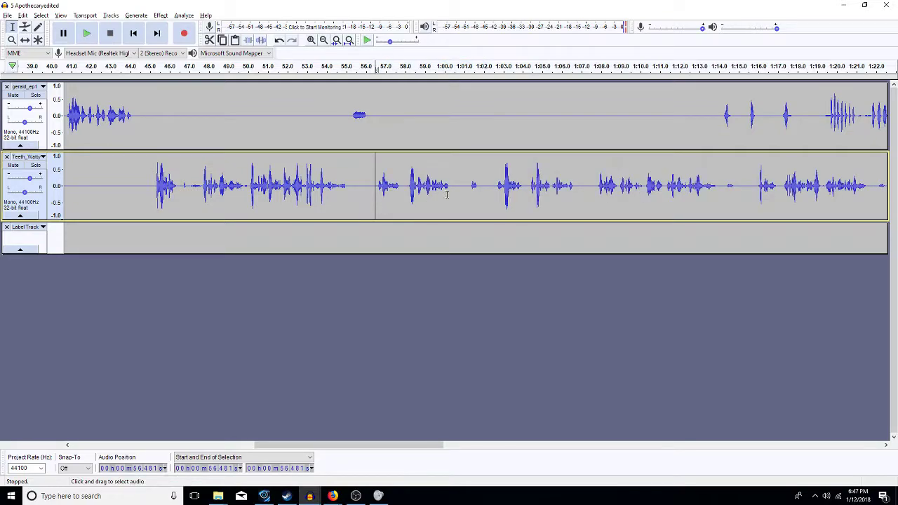
pyautogui.moveTo(460, 188); pyautogui.dragTo(597, 194)
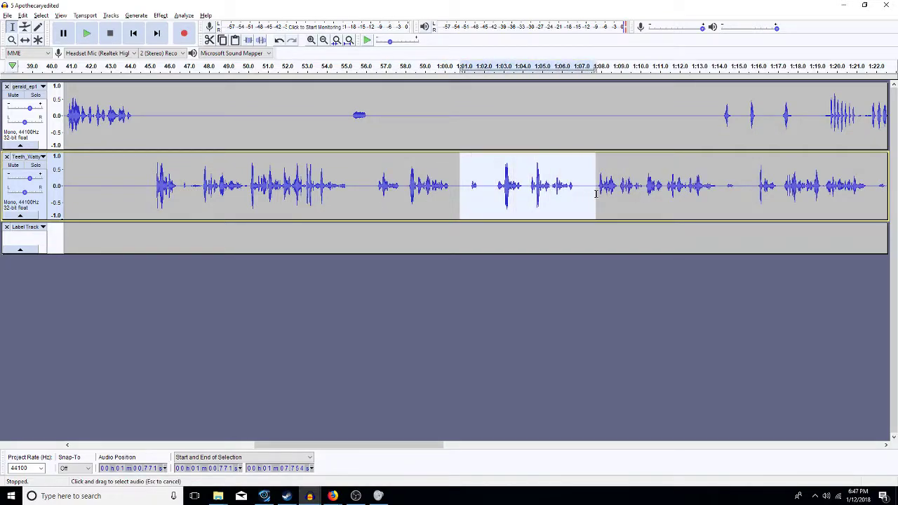
pyautogui.hotkey('ctrl', 'l')
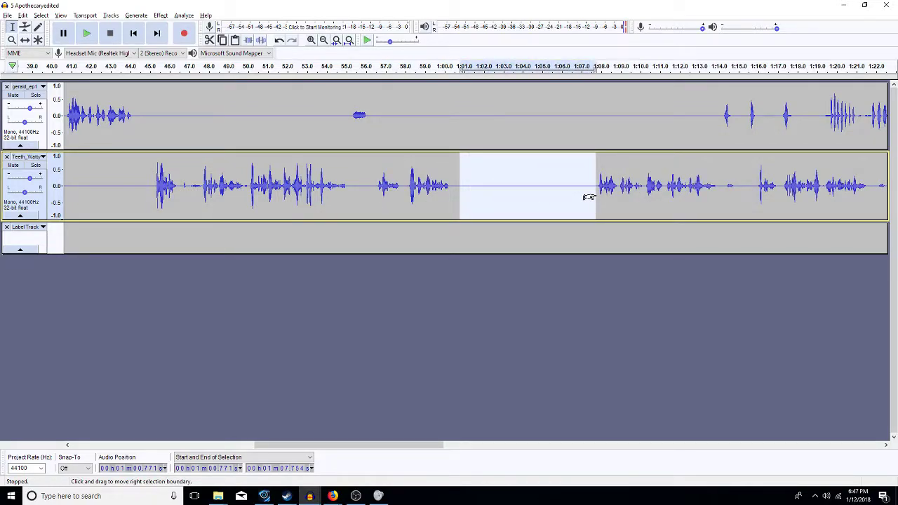
# Step: Select the second voice track's quiet phrase from 58.602 seconds to 1:00.438 and open the Amplify effect for it
pyautogui.click(457, 165)
pyautogui.click(373, 186)
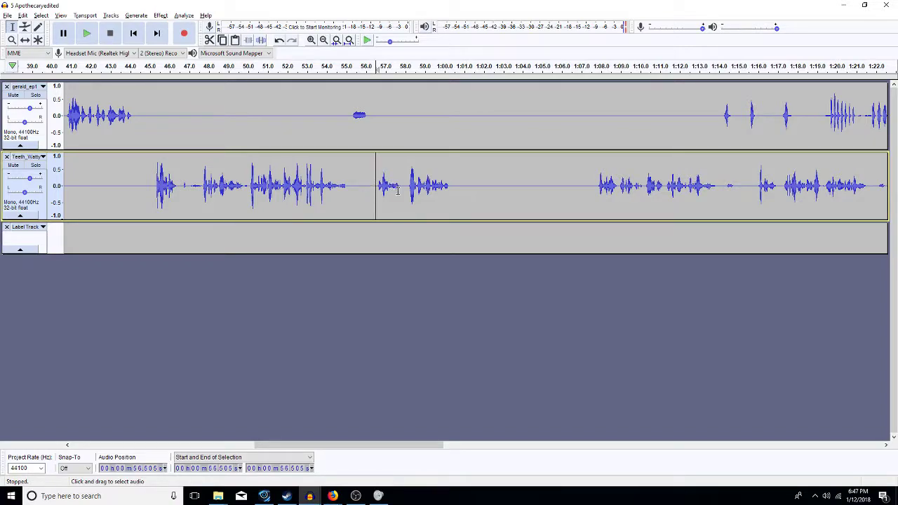
pyautogui.moveTo(453, 188); pyautogui.dragTo(416, 197)
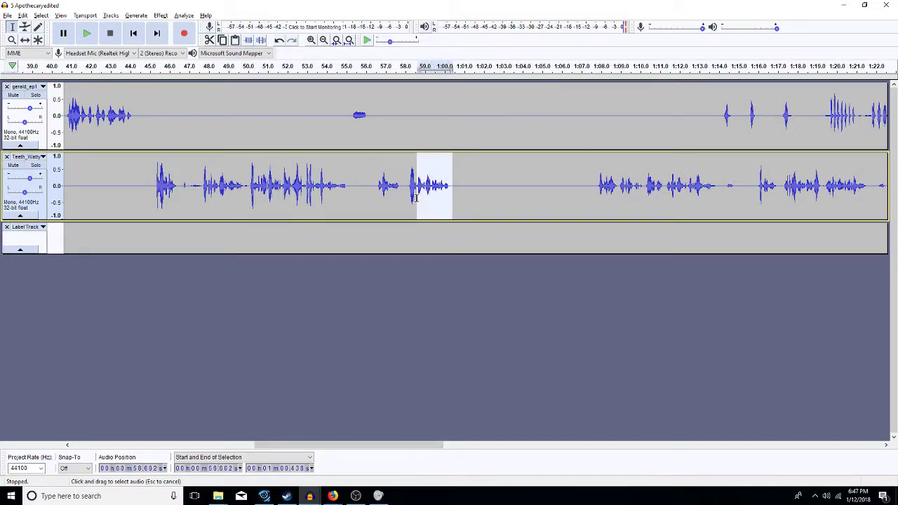
pyautogui.hotkey('ctrl', 'r')
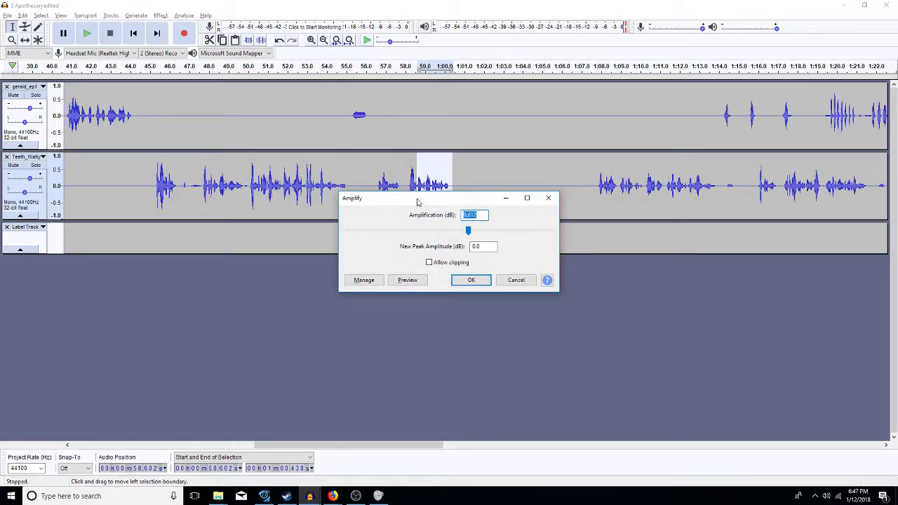
# Step: Amplify the Teeth_Watty phrase at about 58.6 s by 5 dB and also amplify the preceding phrase from about 56.4 to 57.9 s
pyautogui.write('5')
pyautogui.press('Return')
pyautogui.moveTo(373, 188); pyautogui.dragTo(403, 192)
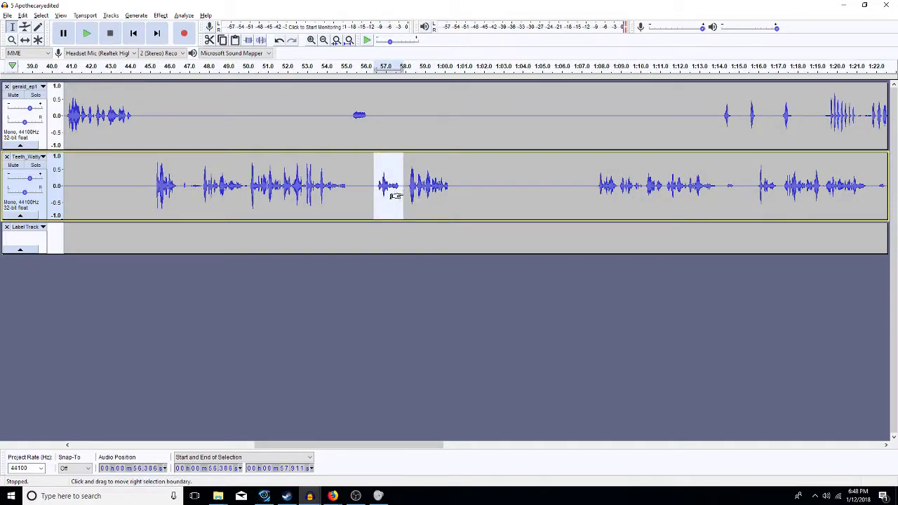
pyautogui.click(495, 186)
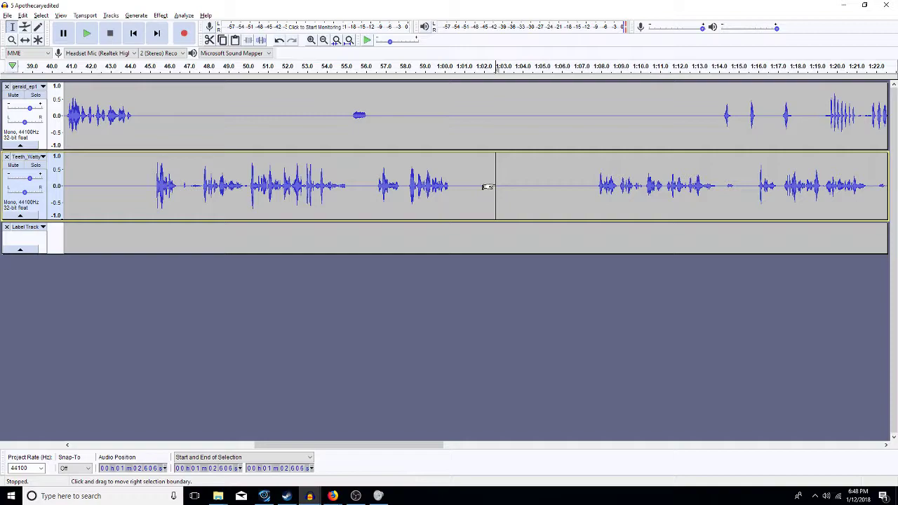
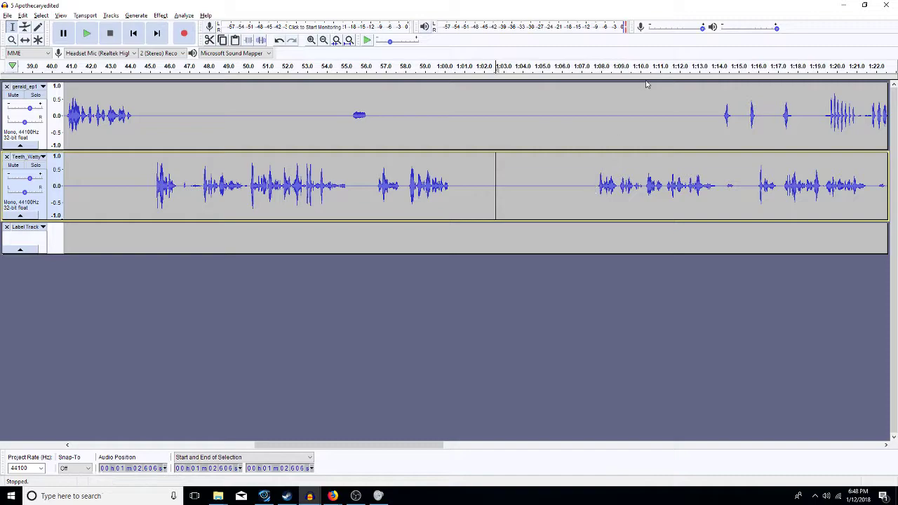
# Step: Delete the silent gap from about 1:00.6 to 1:14.0 in the first audio track
pyautogui.moveTo(720, 116); pyautogui.dragTo(455, 138)
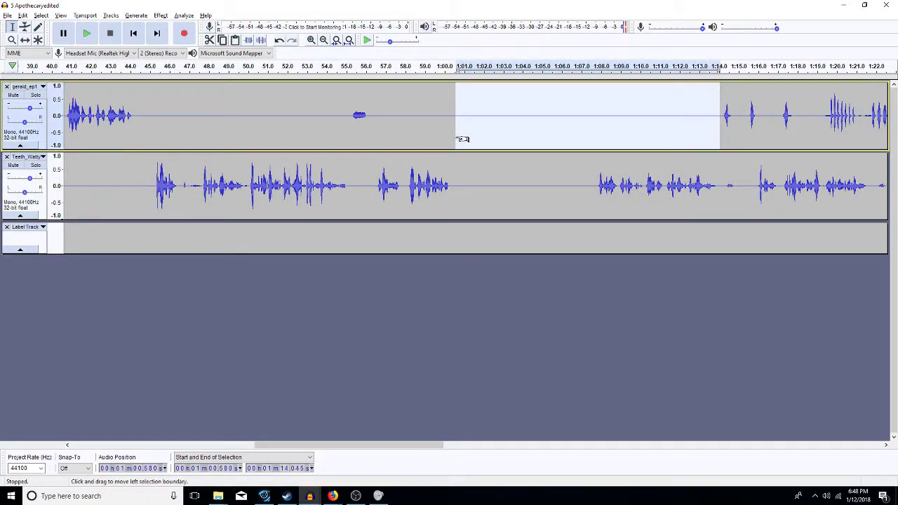
pyautogui.press('Delete')
pyautogui.click(545, 125)
pyautogui.hotkey('ctrl', 'v')
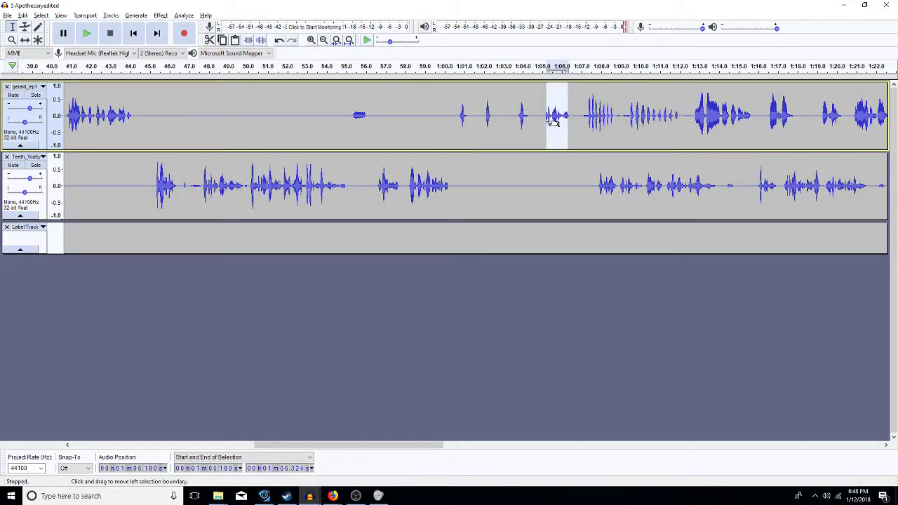
pyautogui.hotkey('ctrl', 'z')
# Step: Copy the Teeth_Watty silence from about 1:00.5 to 1:07.3 and paste it into the first audio track at about 1:04.8
pyautogui.moveTo(588, 183); pyautogui.dragTo(454, 197)
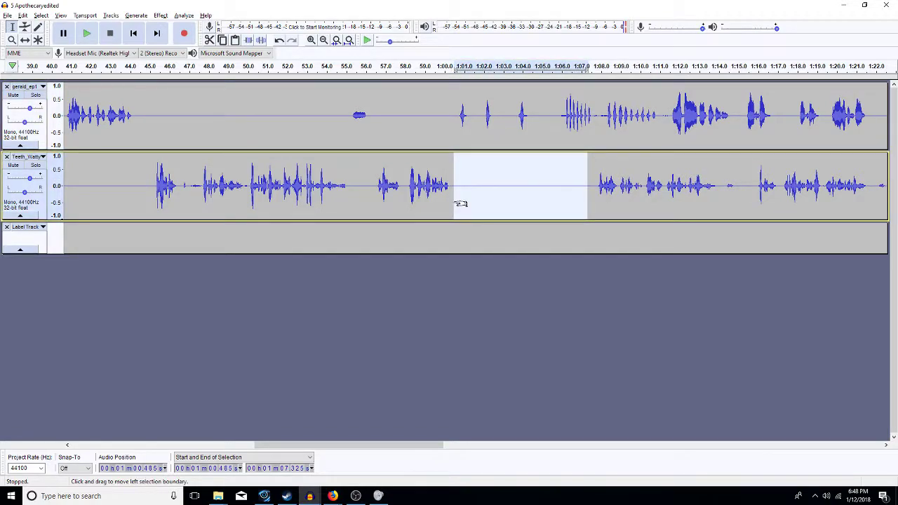
pyautogui.hotkey('ctrl', 'c')
pyautogui.click(539, 133)
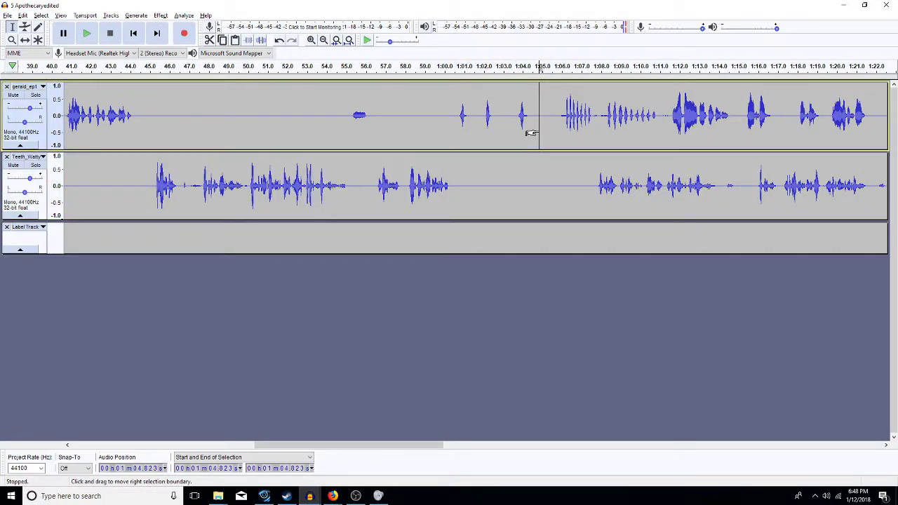
pyautogui.hotkey('ctrl', 'v')
# Step: Play the short sounds in the first audio track and delete the first two, from about 1:00.5 to 1:03.6
pyautogui.click(453, 129)
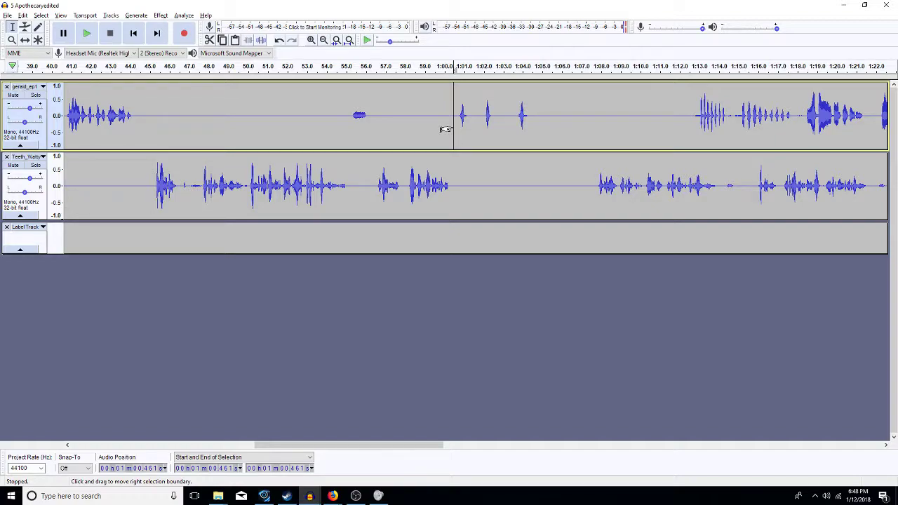
pyautogui.press('space')
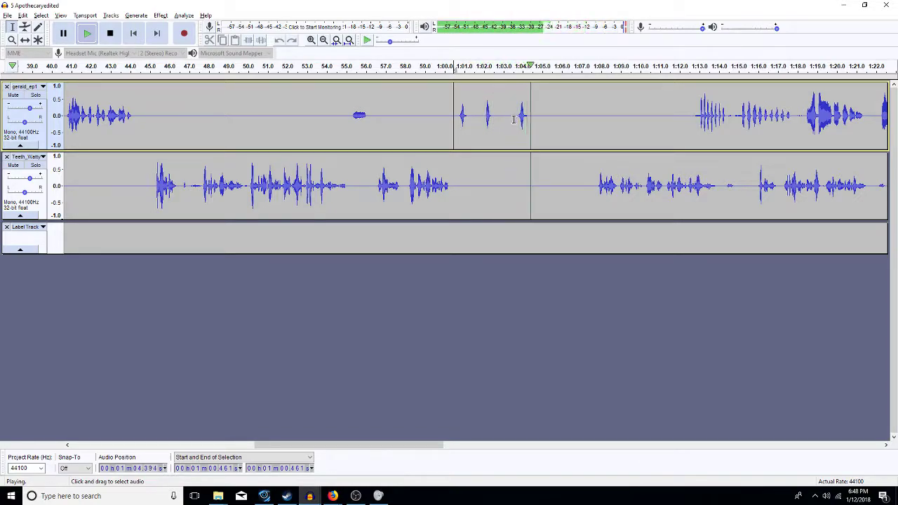
pyautogui.press('space')
pyautogui.moveTo(513, 126); pyautogui.dragTo(453, 125)
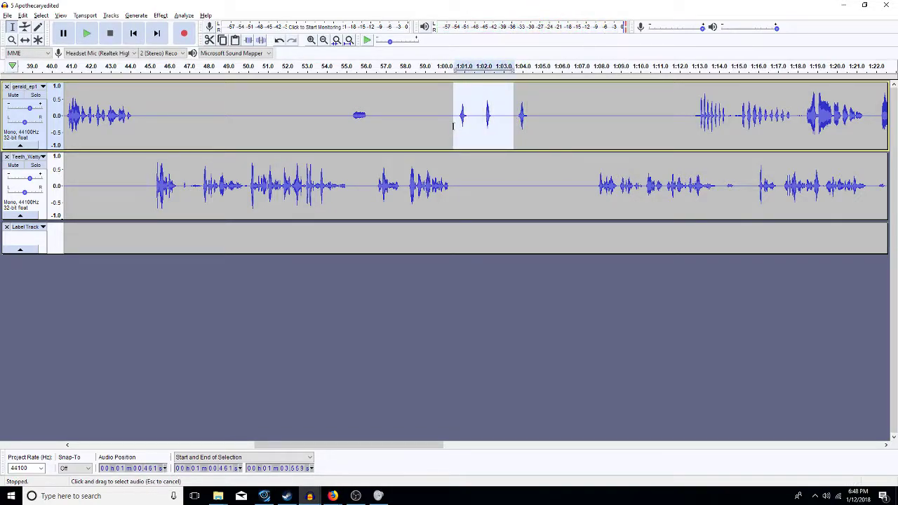
pyautogui.press('Delete')
# Step: Delete the silent gap from about 1:01.1 to 1:07.5 in the Teeth_Watty track
pyautogui.moveTo(593, 191); pyautogui.dragTo(467, 193)
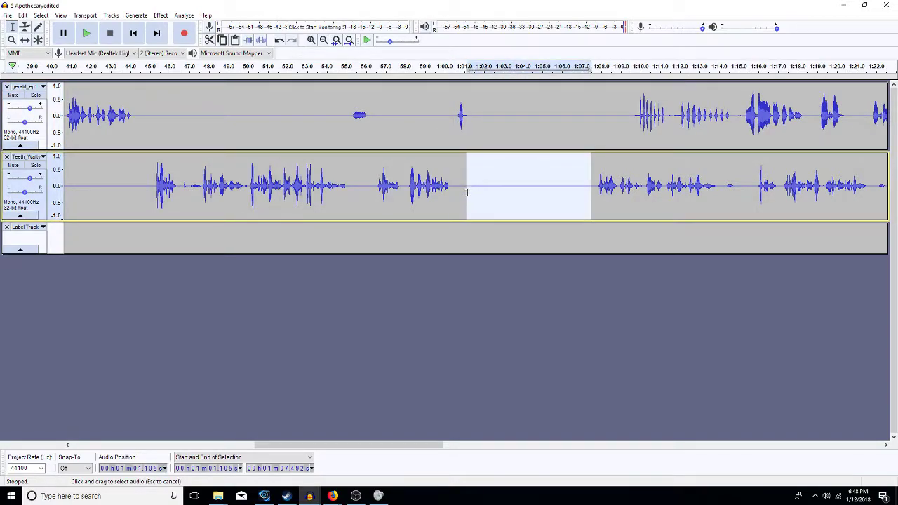
pyautogui.press('Delete')
# Step: Paste the copied silence twice in a row into the first audio track, starting at about 1:04.2
pyautogui.click(525, 134)
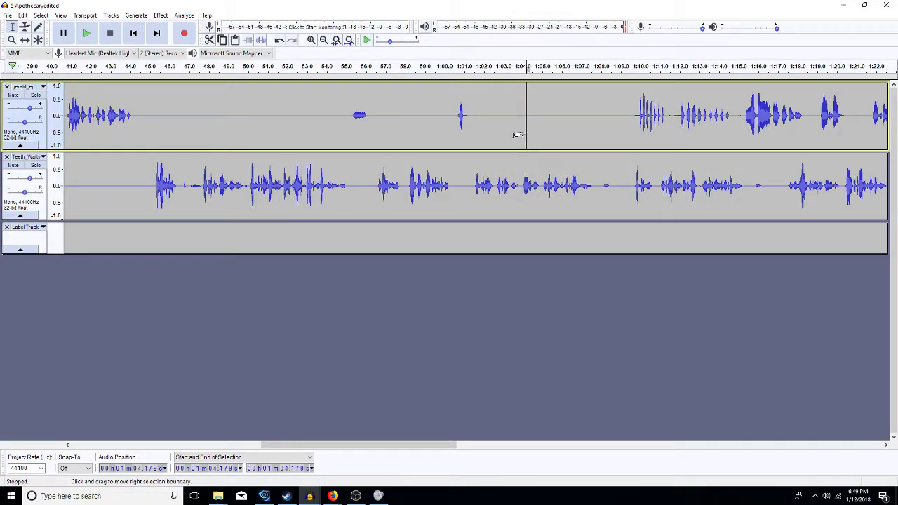
pyautogui.hotkey('ctrl', 'v')
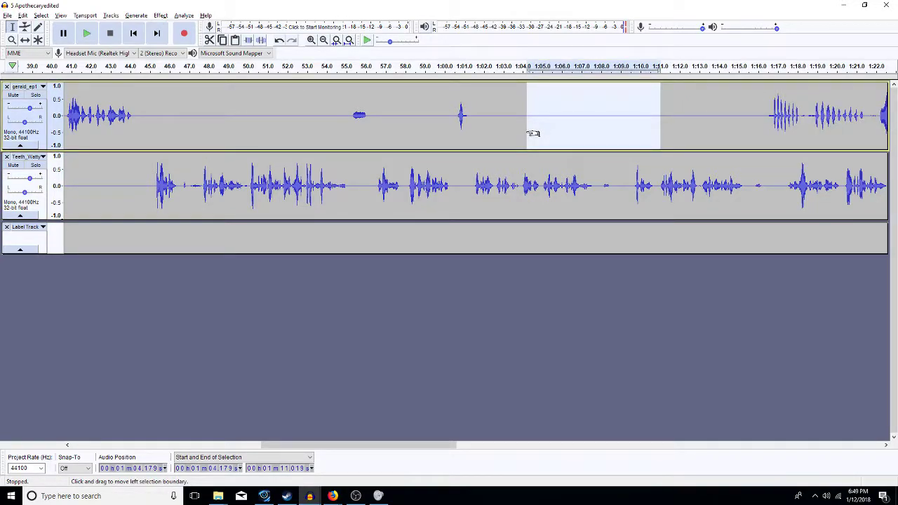
pyautogui.press('Right')
pyautogui.hotkey('ctrl', 'v')
pyautogui.press('Right')
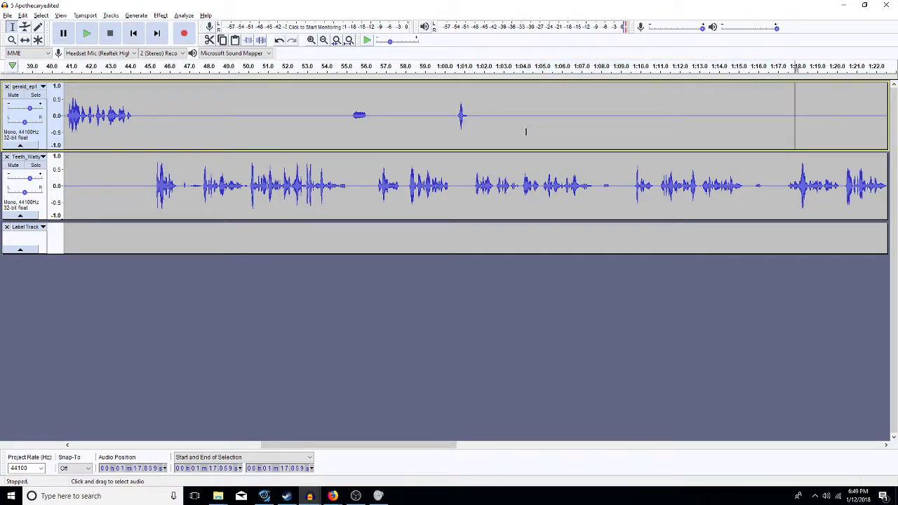
# Step: Listen to the Teeth_Watty dialogue from about 1:01.4 to review the successive takes
pyautogui.click(472, 139)
pyautogui.press('space')
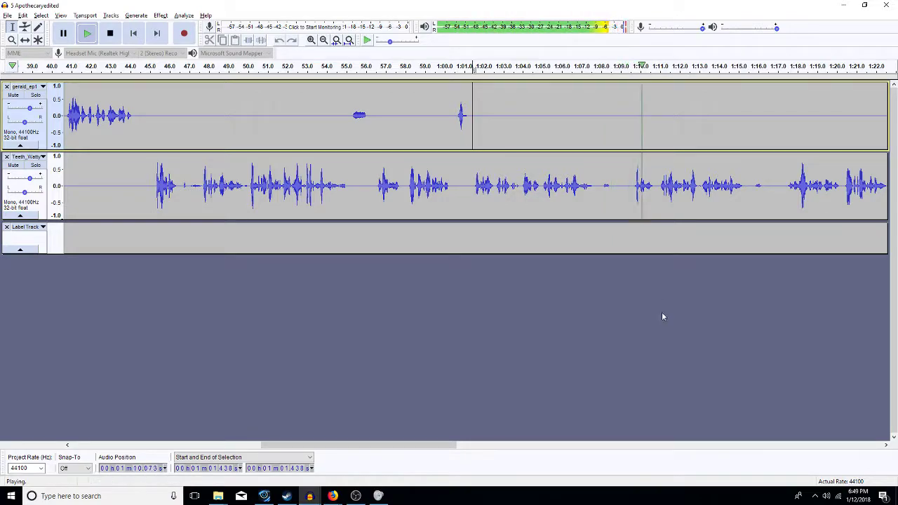
pyautogui.moveTo(886, 447); pyautogui.dragTo(886, 447)
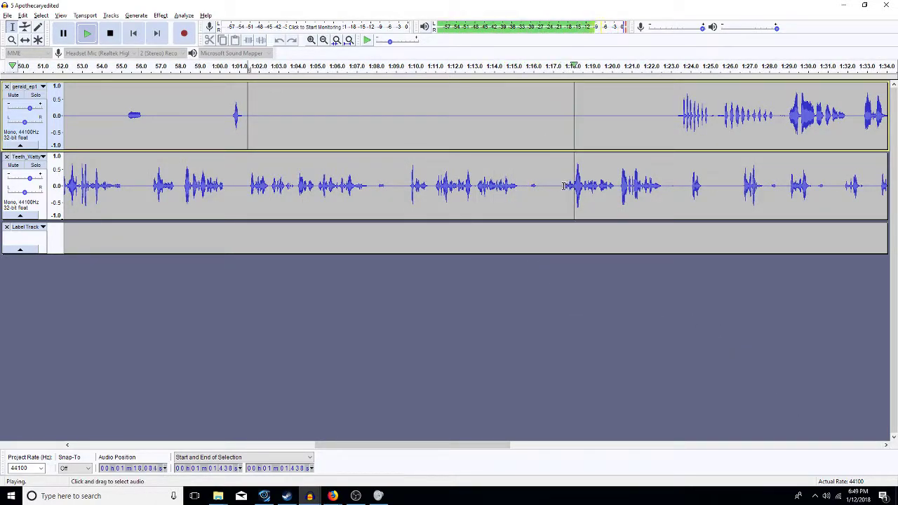
pyautogui.moveTo(555, 186); pyautogui.dragTo(522, 186)
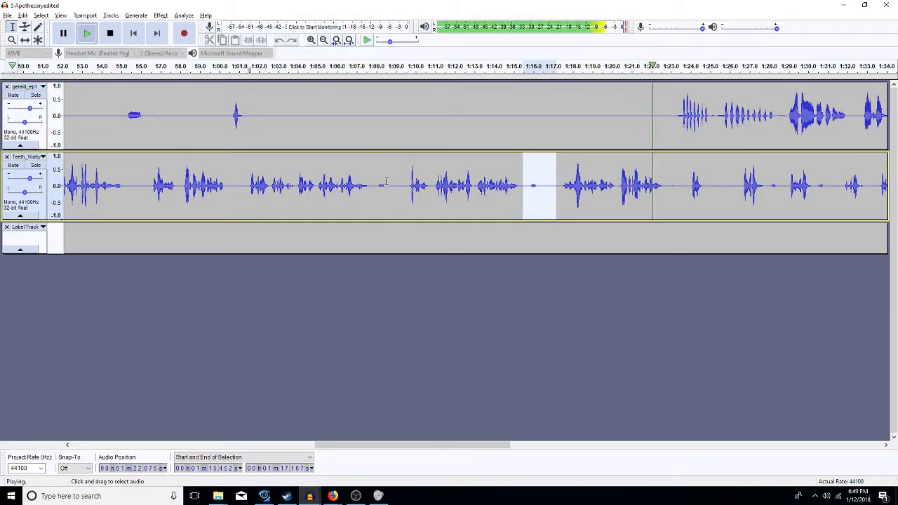
pyautogui.press('space')
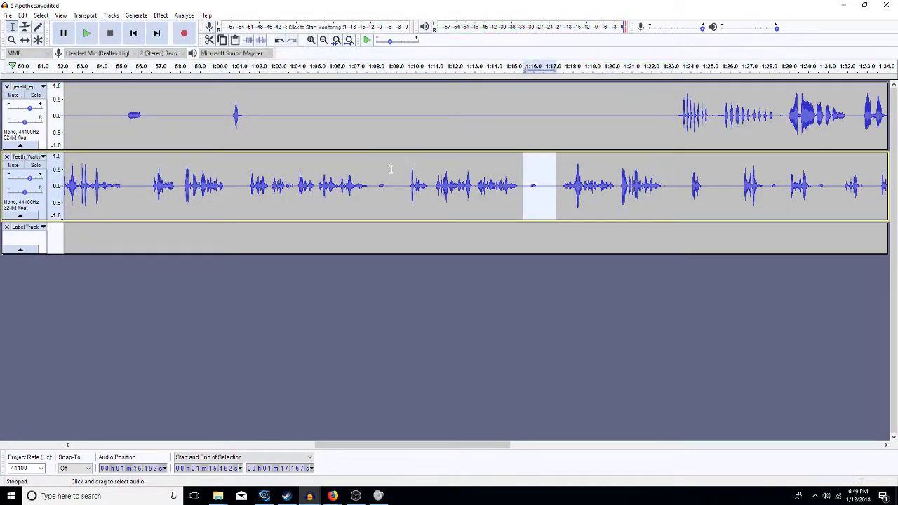
# Step: Replay the Teeth_Watty dialogue from about 1:01.5 and silence the audio from about 1:07.8 to 1:23.8
pyautogui.click(249, 179)
pyautogui.press('space')
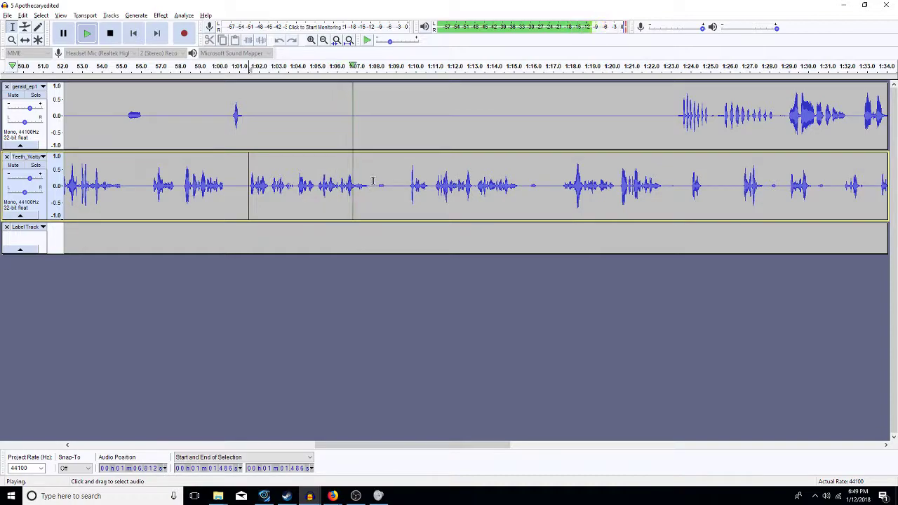
pyautogui.moveTo(372, 181); pyautogui.dragTo(686, 191)
pyautogui.hotkey('ctrl', 'l')
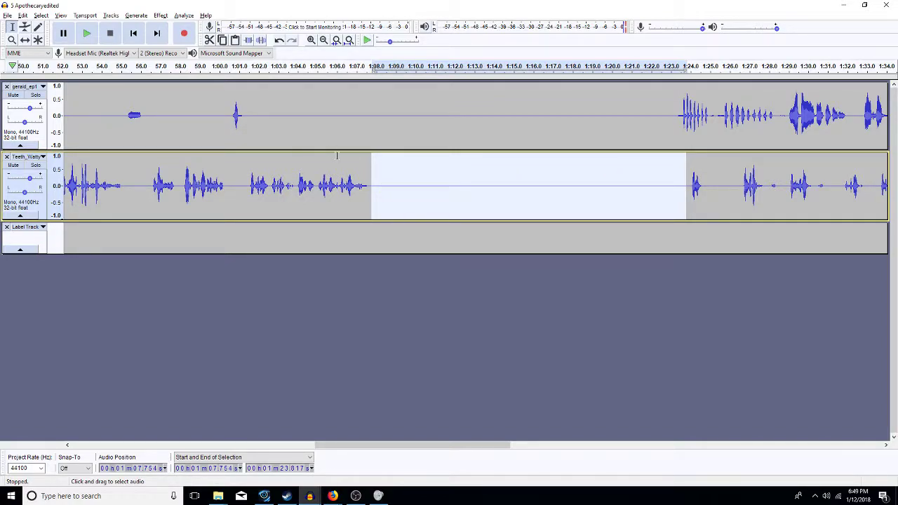
# Step: Play the remaining Teeth_Watty take from about 1:01.3 to 1:07.8 and amplify it by 4 dB
pyautogui.click(271, 189)
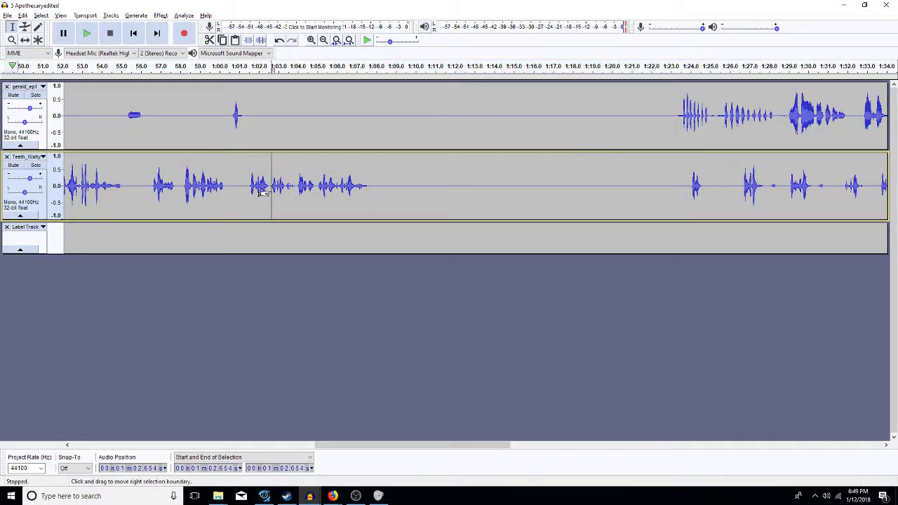
pyautogui.moveTo(245, 176); pyautogui.dragTo(370, 199)
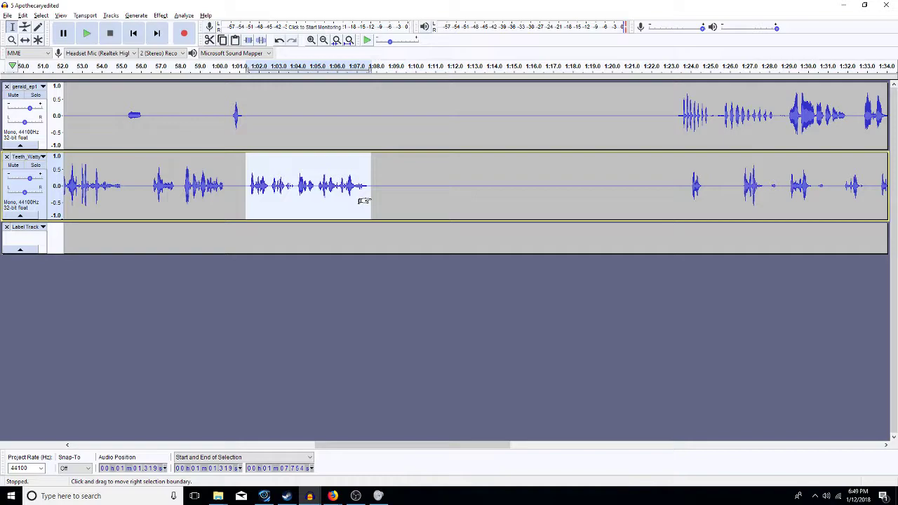
pyautogui.press('space')
pyautogui.hotkey('ctrl', 'e')
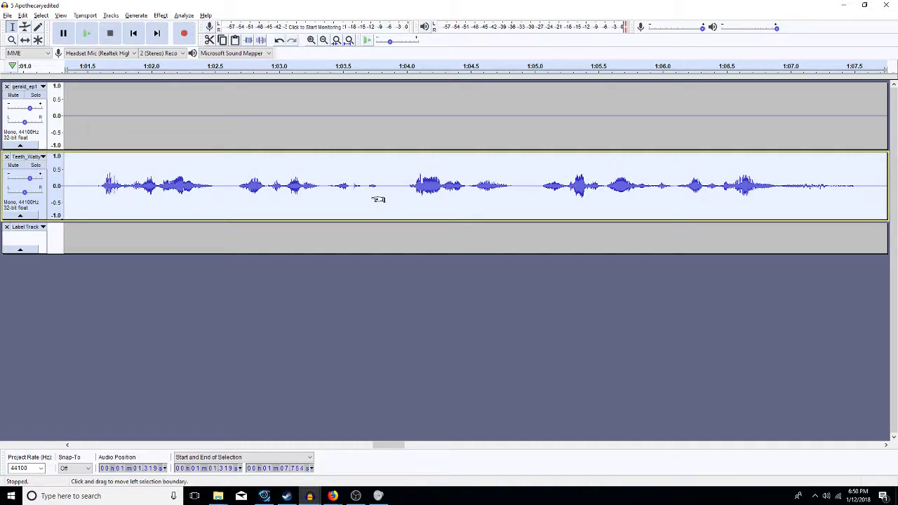
pyautogui.hotkey('ctrl', 'r')
pyautogui.write('3')
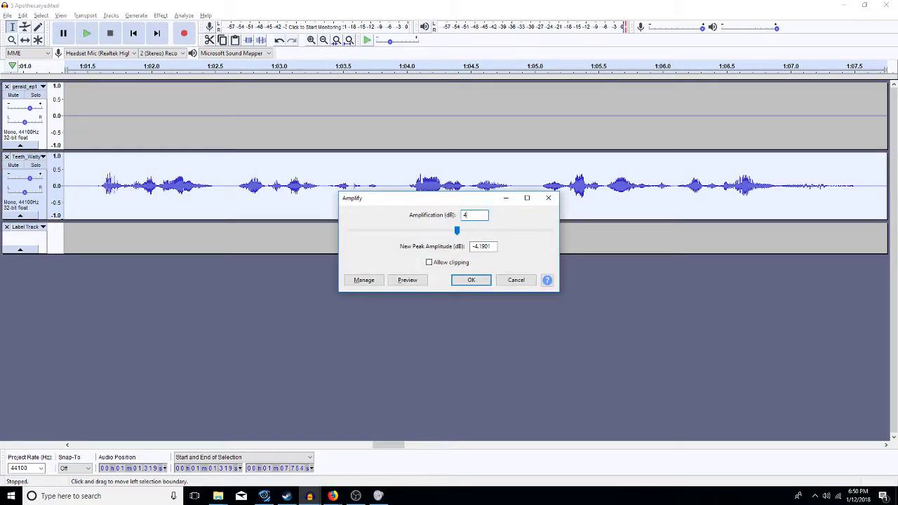
pyautogui.press('Return')
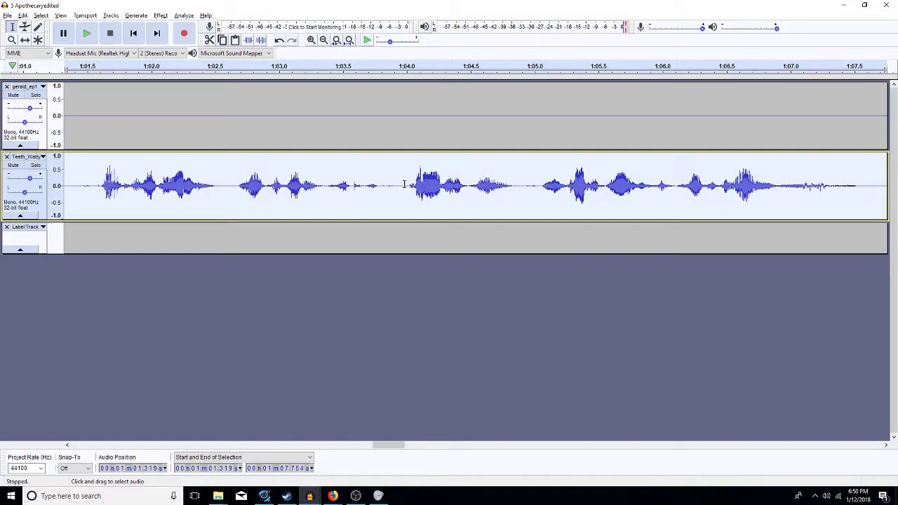
# Step: Apply a High Pass Filter of 300 Hz with 6 dB rolloff to the Teeth_Watty audio from about 1:04.006 to 1:04.132
pyautogui.moveTo(407, 185); pyautogui.dragTo(421, 193)
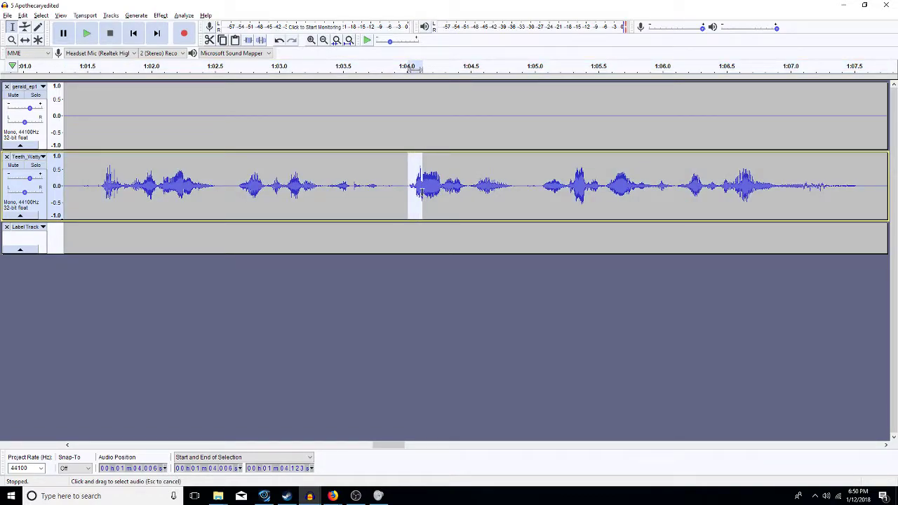
pyautogui.click(312, 40)
pyautogui.click(311, 40)
pyautogui.click(311, 39)
pyautogui.click(312, 40)
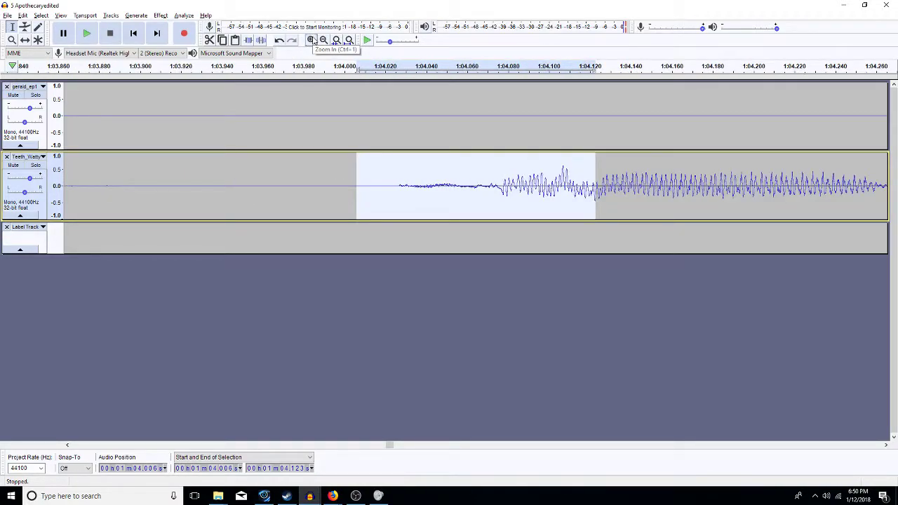
pyautogui.hotkey('shift', 'Right')
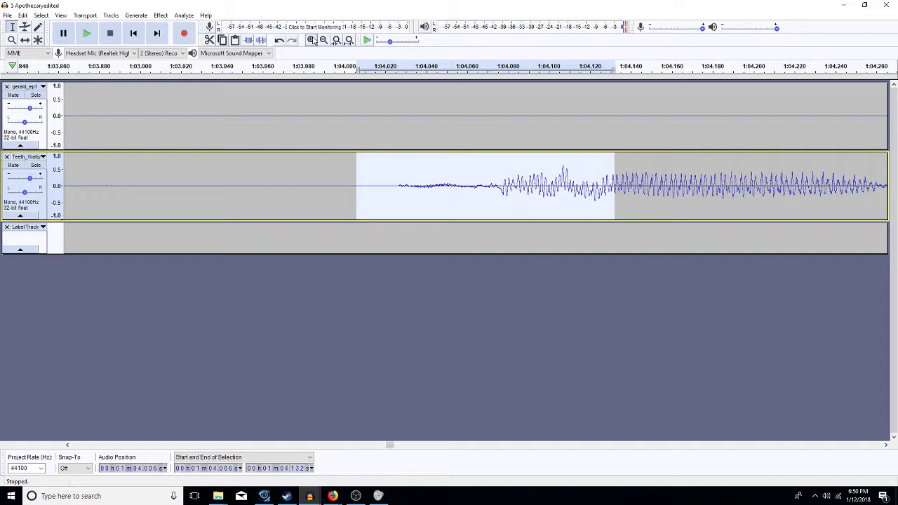
pyautogui.press('space')
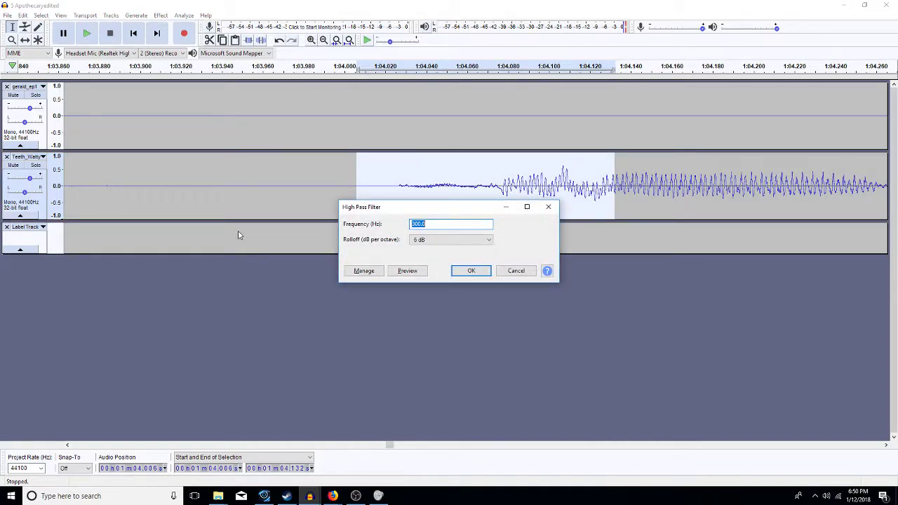
pyautogui.click(462, 273)
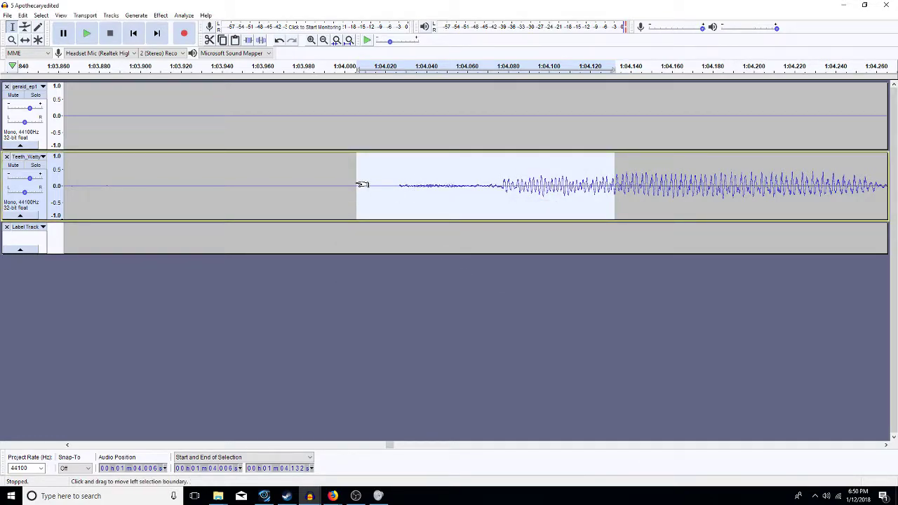
# Step: Play the filtered word in the Teeth_Watty track from about 1:03.985 to check its sound
pyautogui.click(314, 186)
pyautogui.press('space')
pyautogui.press('space')
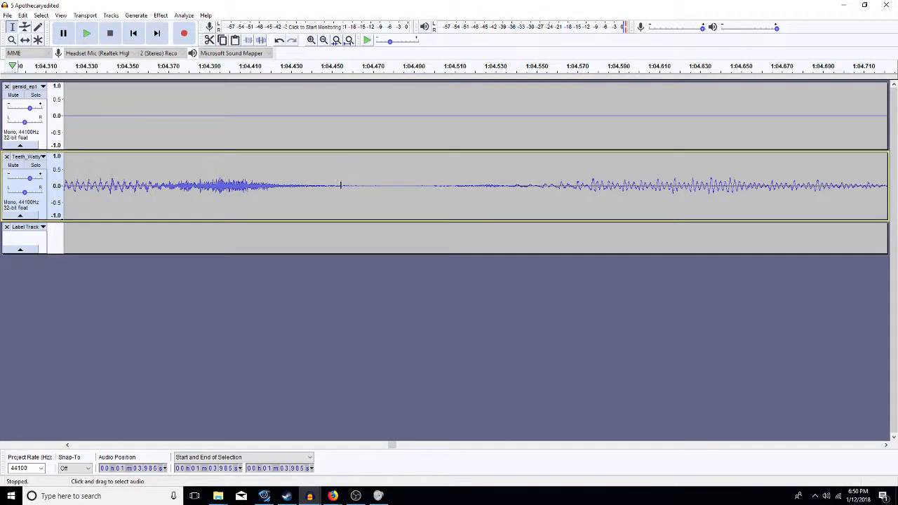
# Step: Apply a High Pass Filter of 100 Hz with 6 dB rolloff to the Teeth_Watty audio from about 1:04.005 to 1:04.279
pyautogui.click(323, 41)
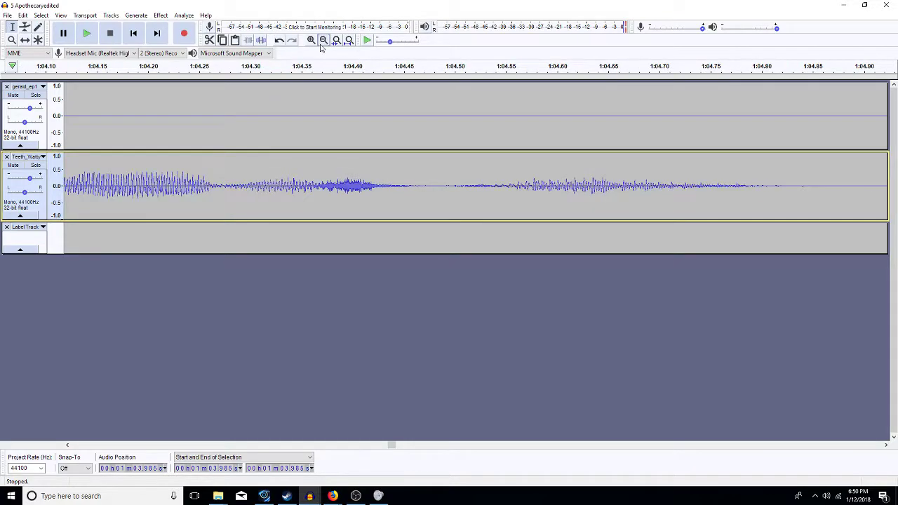
pyautogui.click(323, 41)
pyautogui.moveTo(351, 186); pyautogui.dragTo(212, 213)
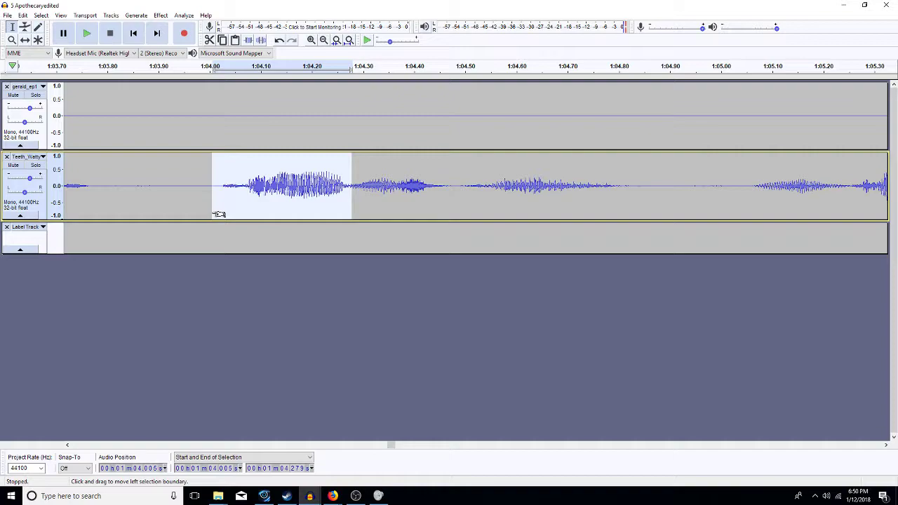
pyautogui.hotkey('ctrl', 'r')
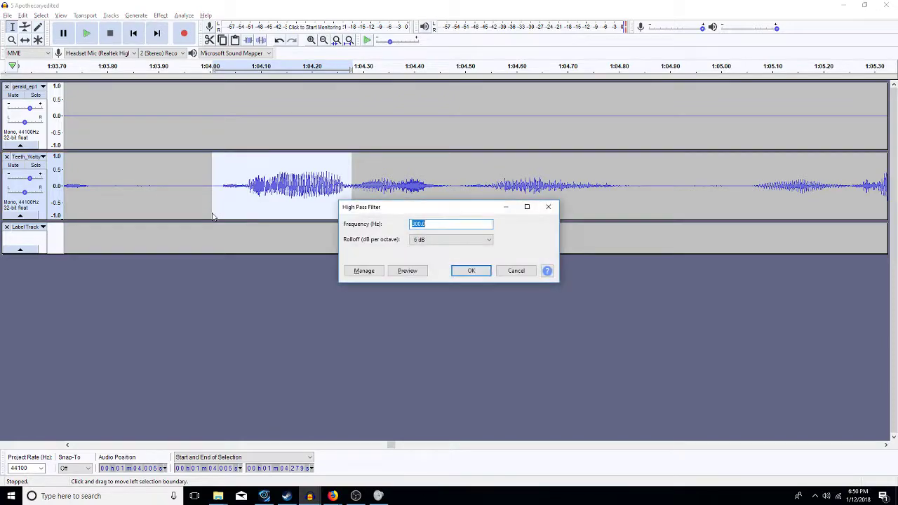
pyautogui.write('100')
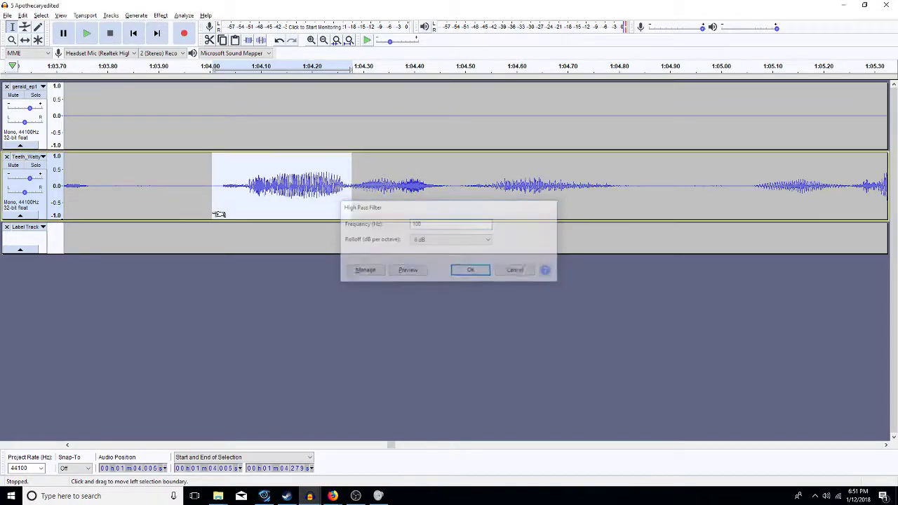
# Step: Confirm the 100 Hz High Pass Filter and play the filtered word from about 1:04.0
pyautogui.press('Return')
pyautogui.click(210, 190)
pyautogui.press('space')
pyautogui.press('space')
# Step: Fade in the Teeth_Watty audio from about 1:04.078 to 1:04.121 and fade out the preceding part from 1:04.061 to 1:04.079
pyautogui.click(254, 185)
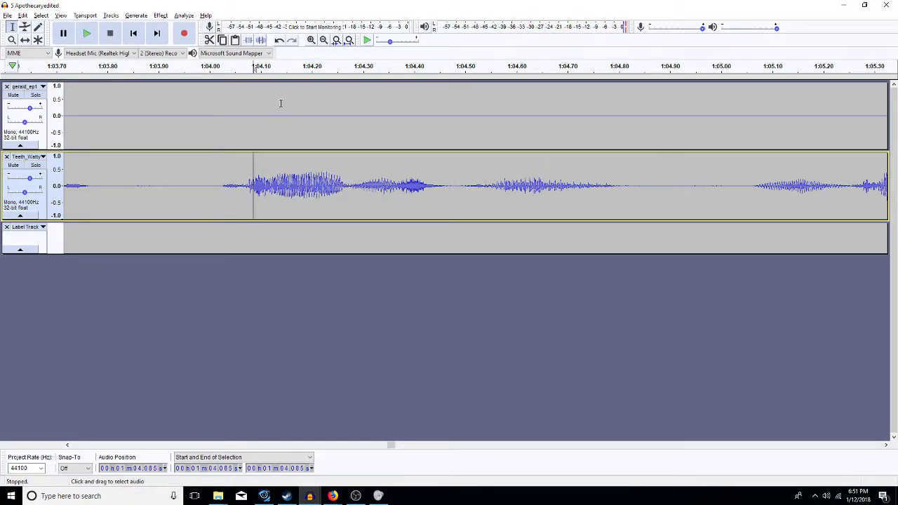
pyautogui.click(311, 40)
pyautogui.click(311, 40)
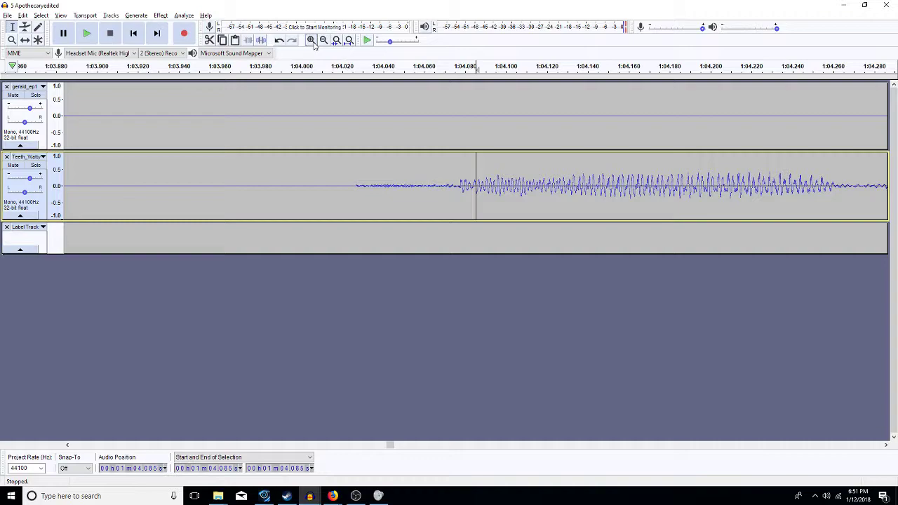
pyautogui.moveTo(460, 180); pyautogui.dragTo(547, 209)
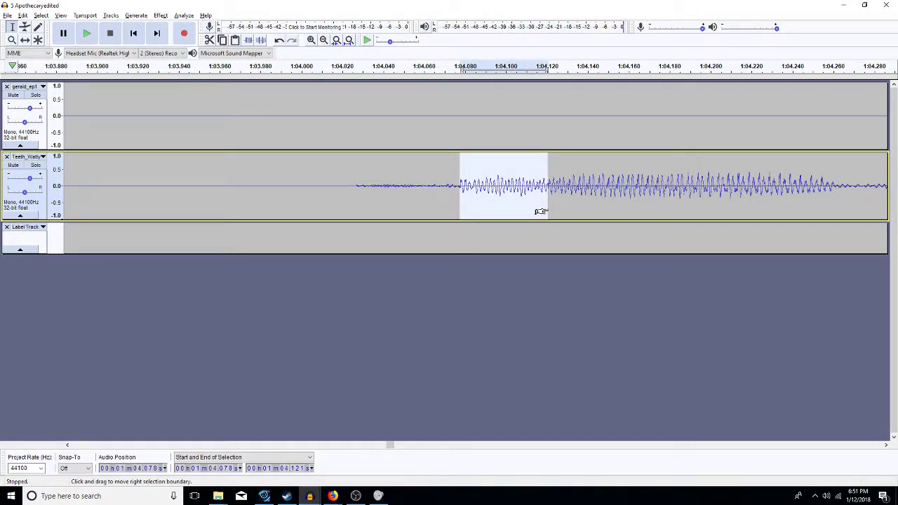
pyautogui.hotkey('ctrl', 'r')
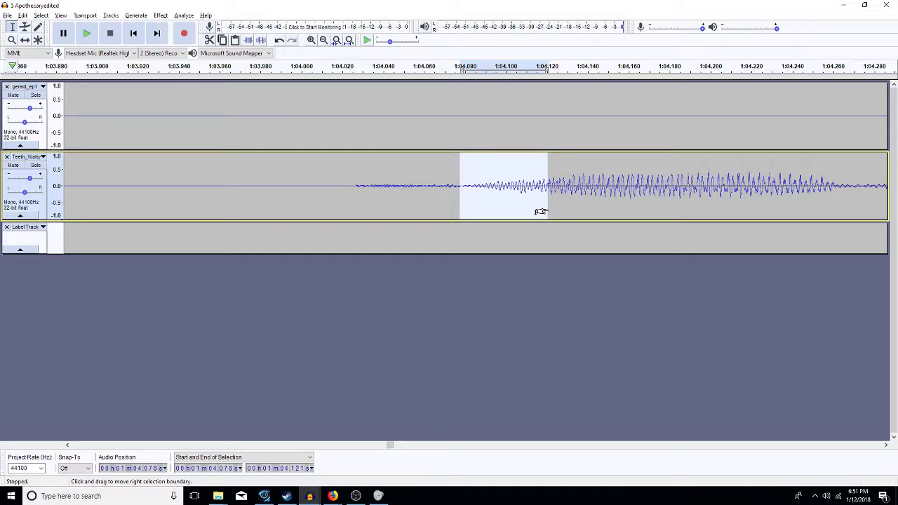
pyautogui.moveTo(425, 203); pyautogui.dragTo(461, 203)
pyautogui.hotkey('ctrl', 'r')
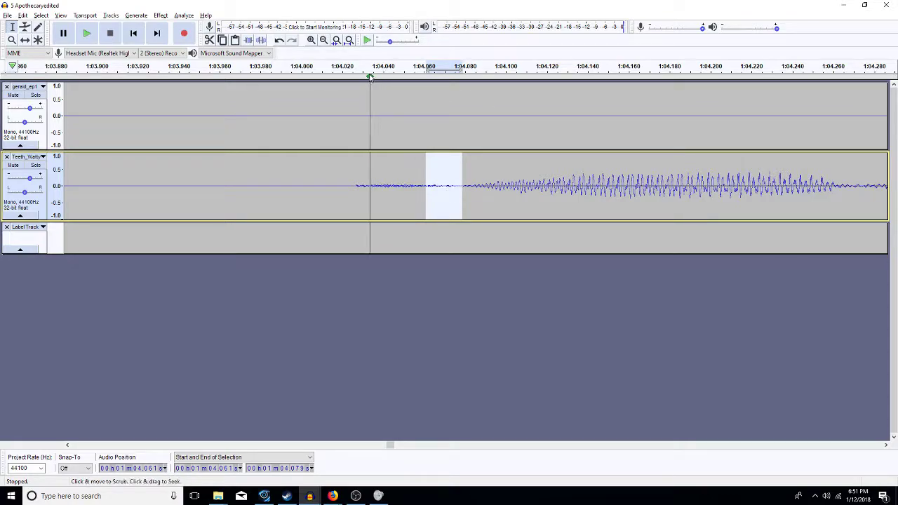
# Step: Play the faded word in the Teeth_Watty track from about 1:04.005 to check its sound
pyautogui.click(323, 40)
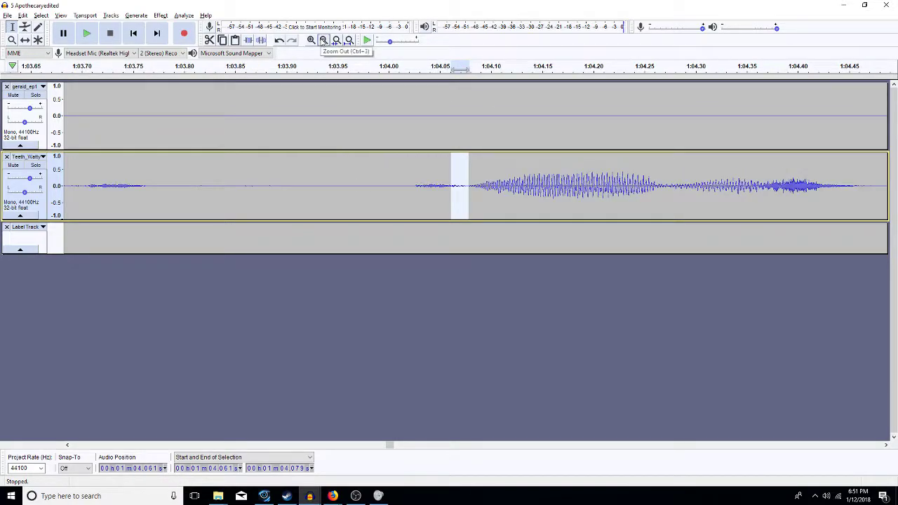
pyautogui.click(324, 40)
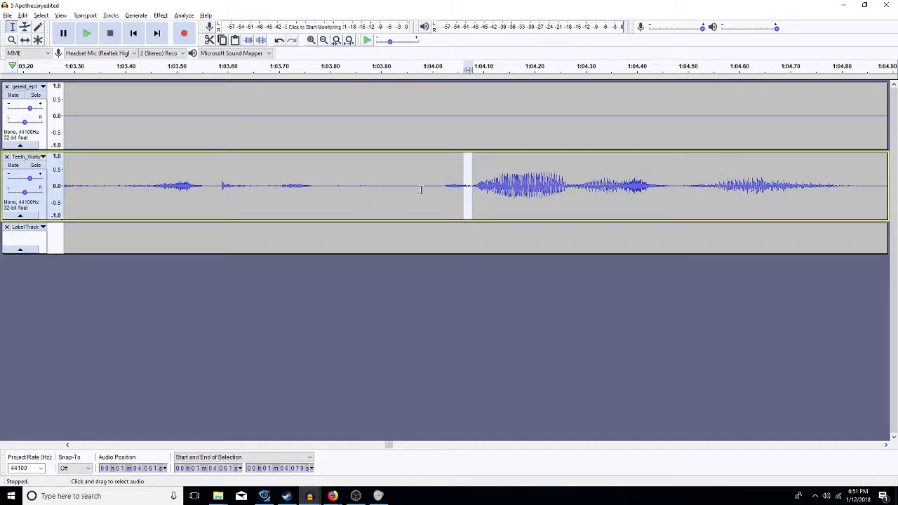
pyautogui.click(450, 185)
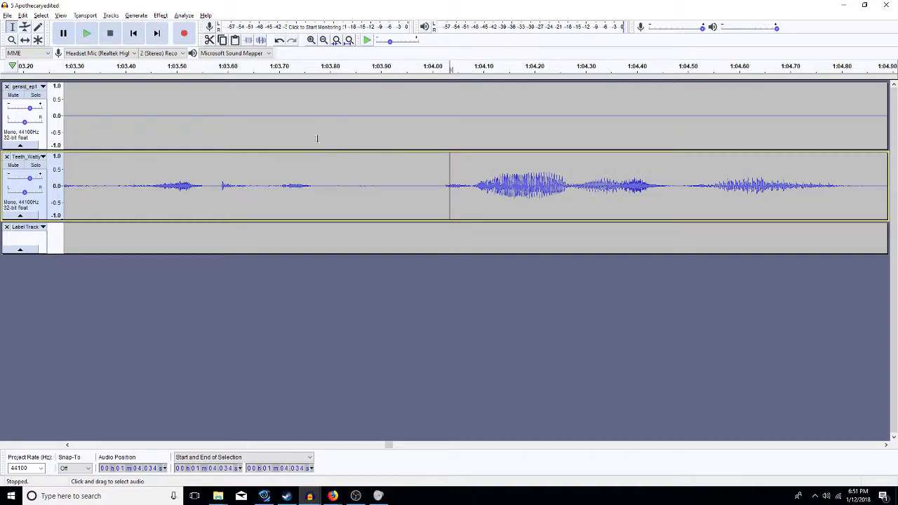
pyautogui.click(434, 197)
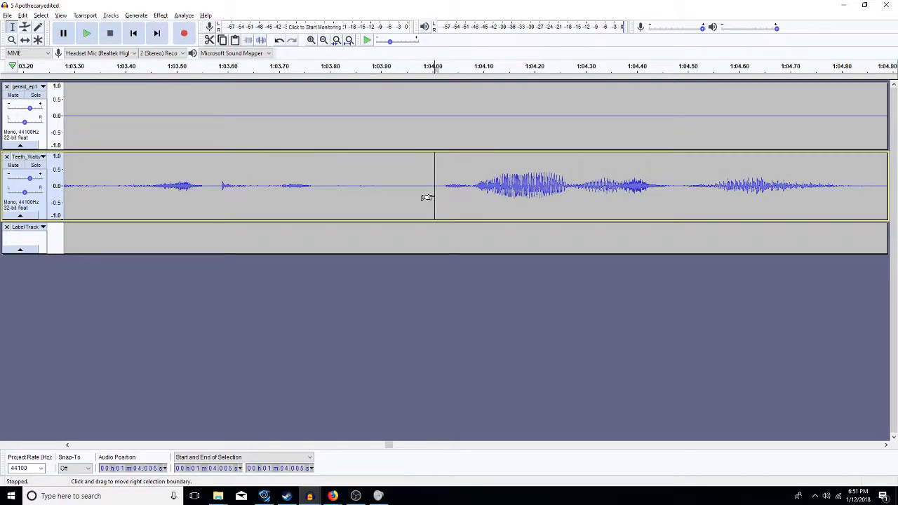
pyautogui.press('space')
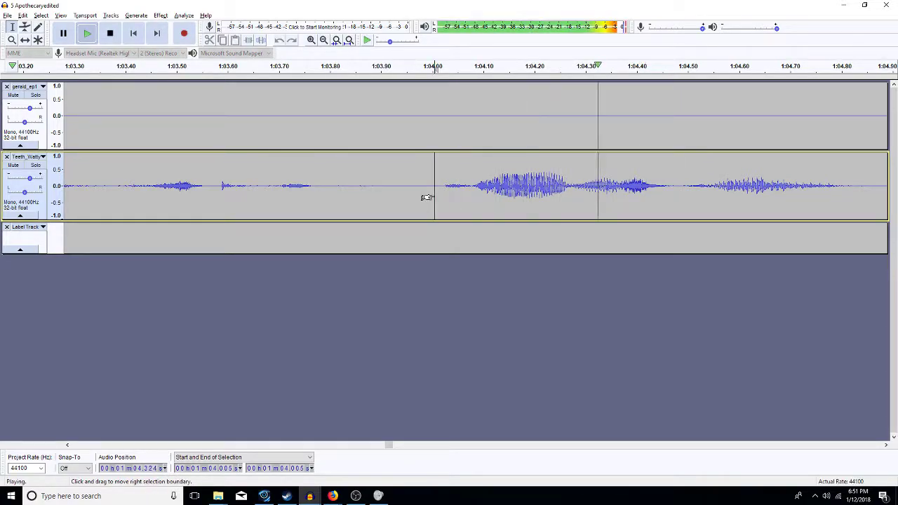
pyautogui.press('space')
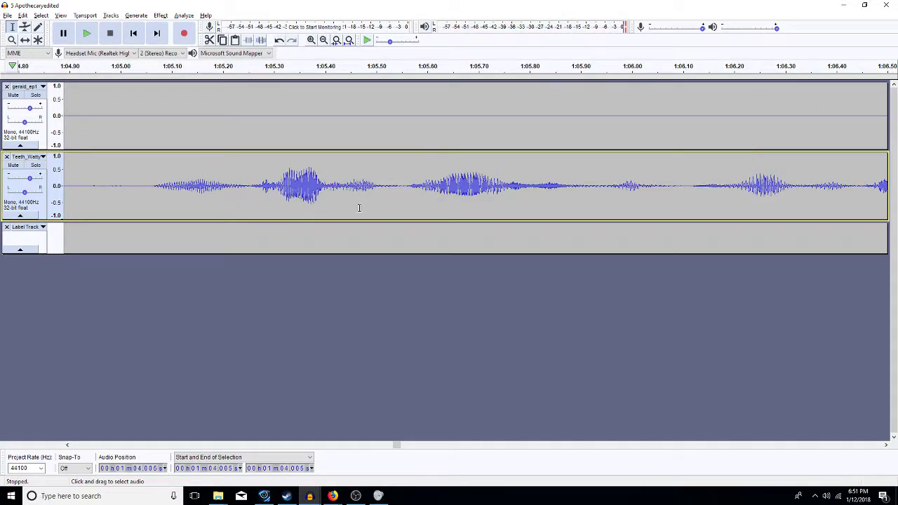
# Step: Play the noise at the end of the Teeth_Watty take from about 1:07.079 to 1:07.360
pyautogui.click(213, 199)
pyautogui.click(323, 40)
pyautogui.click(307, 186)
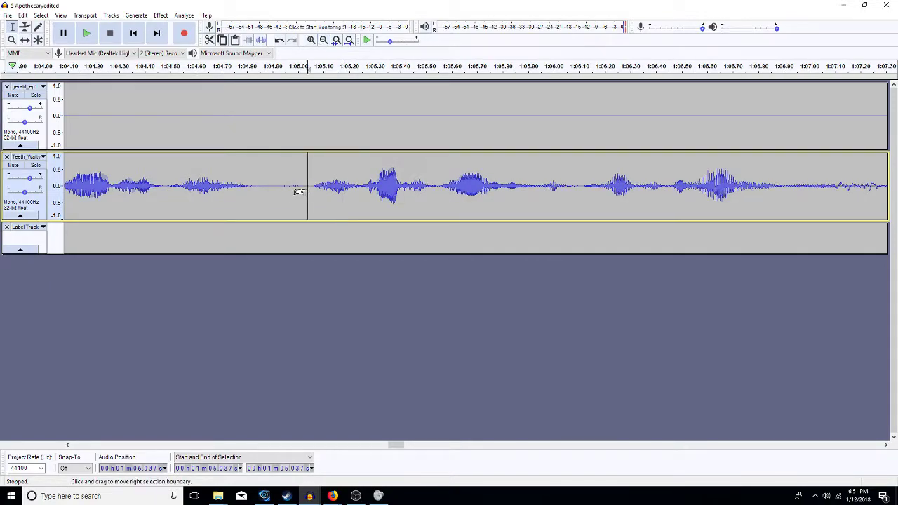
pyautogui.click(323, 40)
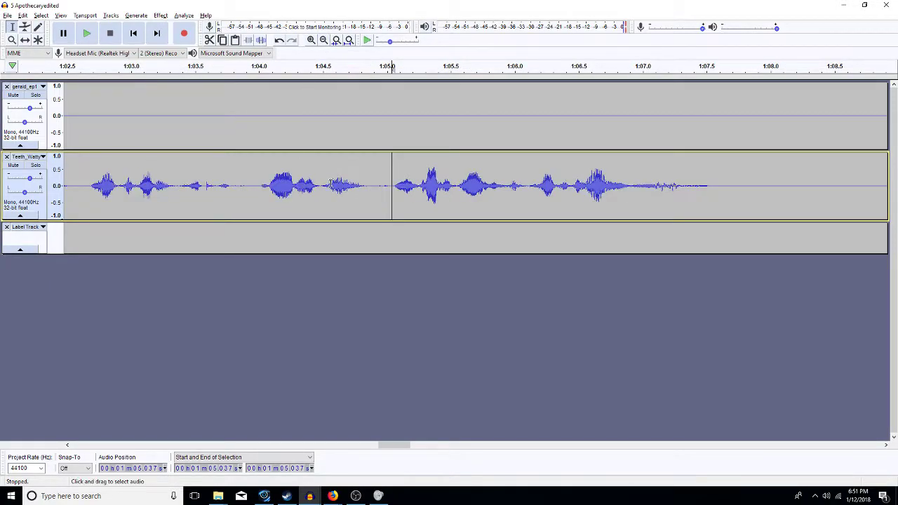
pyautogui.moveTo(688, 189); pyautogui.dragTo(652, 202)
pyautogui.press('space')
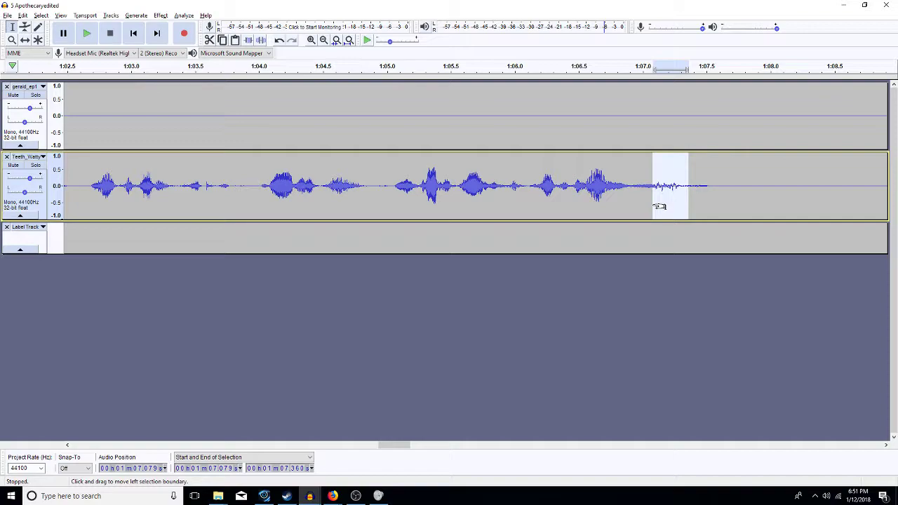
# Step: Fade out the end of the Teeth_Watty take from about 1:06.910 to 1:07.561 and play the result
pyautogui.moveTo(661, 199); pyautogui.dragTo(631, 195)
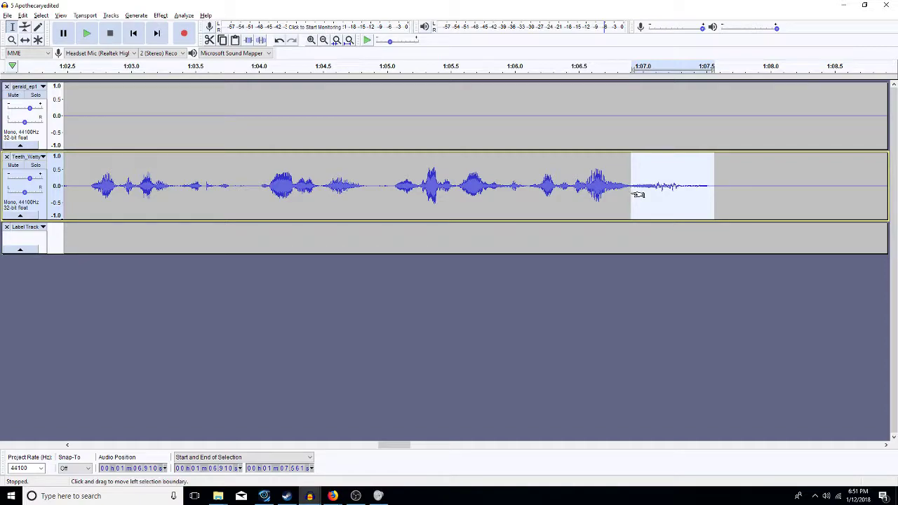
pyautogui.hotkey('ctrl', 'r')
pyautogui.press('space')
pyautogui.press('space')
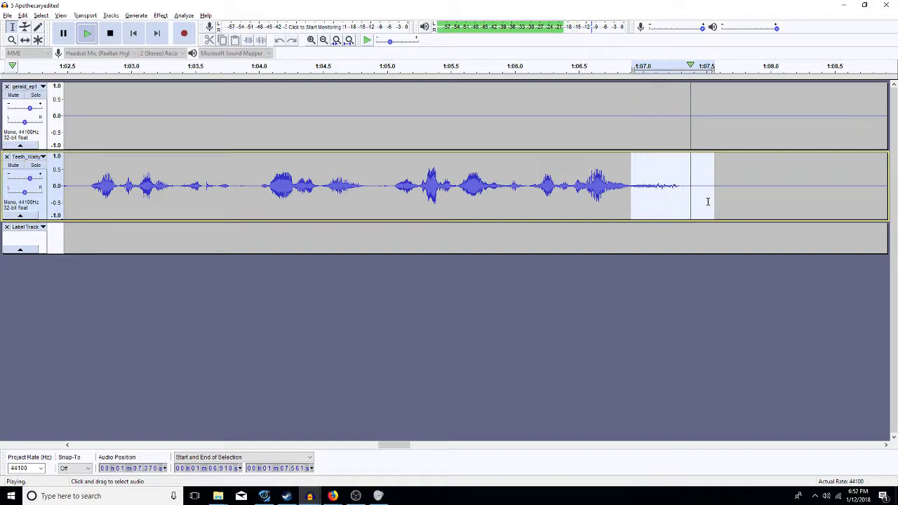
# Step: Apply a High Pass Filter with 6 dB rolloff to Teeth_Watty from about 1:07.097 to 1:07.269 and play from 1:05.831
pyautogui.moveTo(674, 187); pyautogui.dragTo(655, 191)
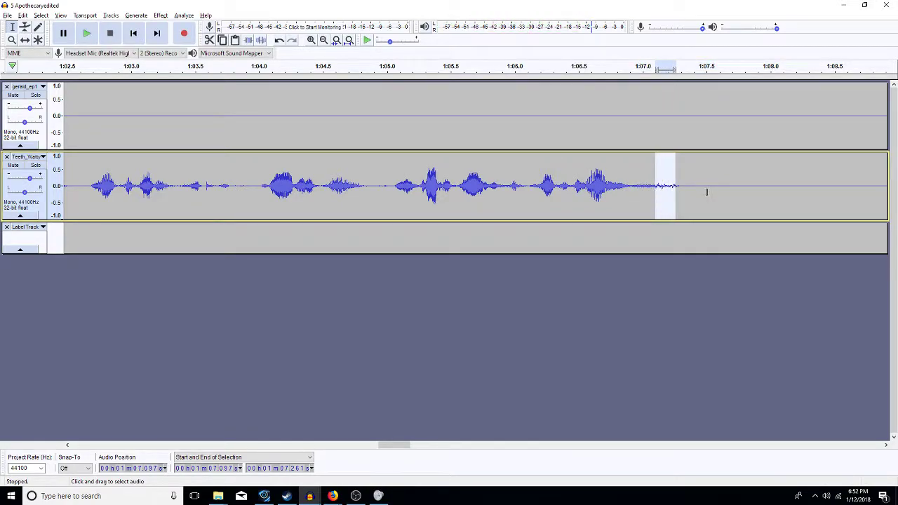
pyautogui.hotkey('shift', 'Right')
pyautogui.hotkey('ctrl', 'r')
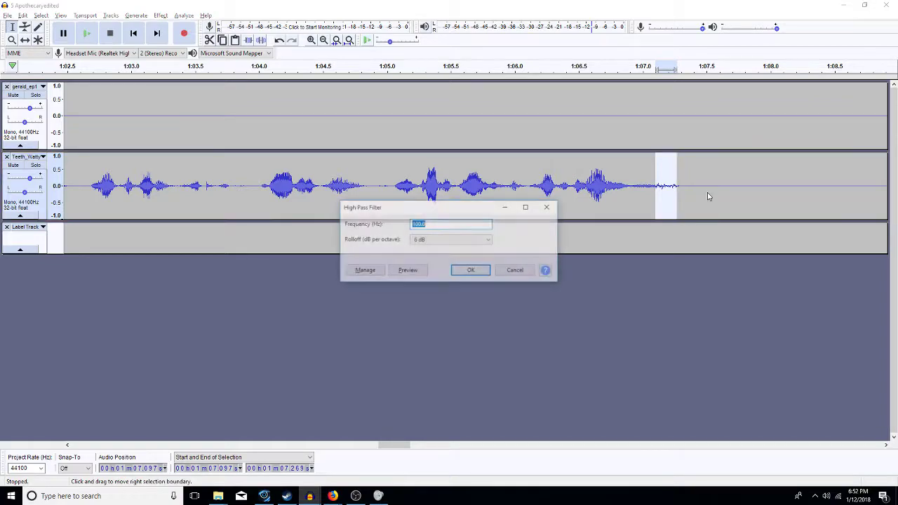
pyautogui.write('10')
pyautogui.press('Return')
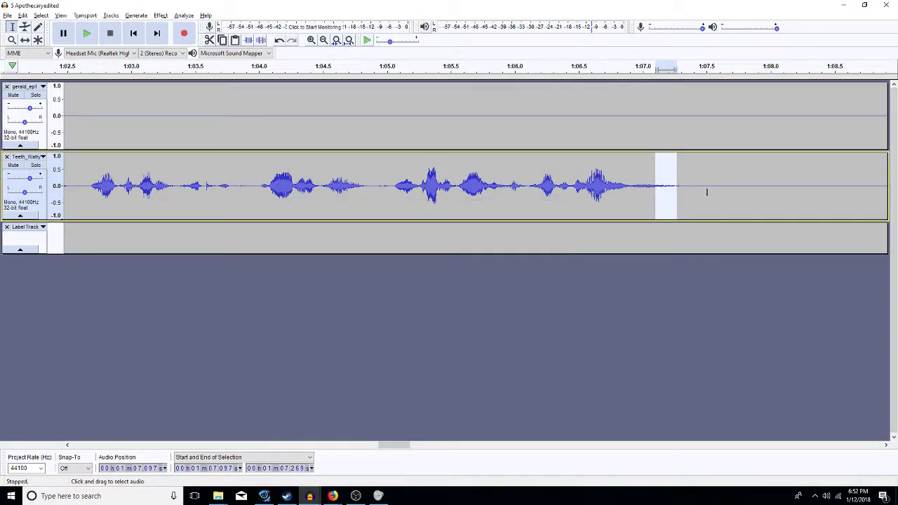
pyautogui.click(493, 189)
pyautogui.press('space')
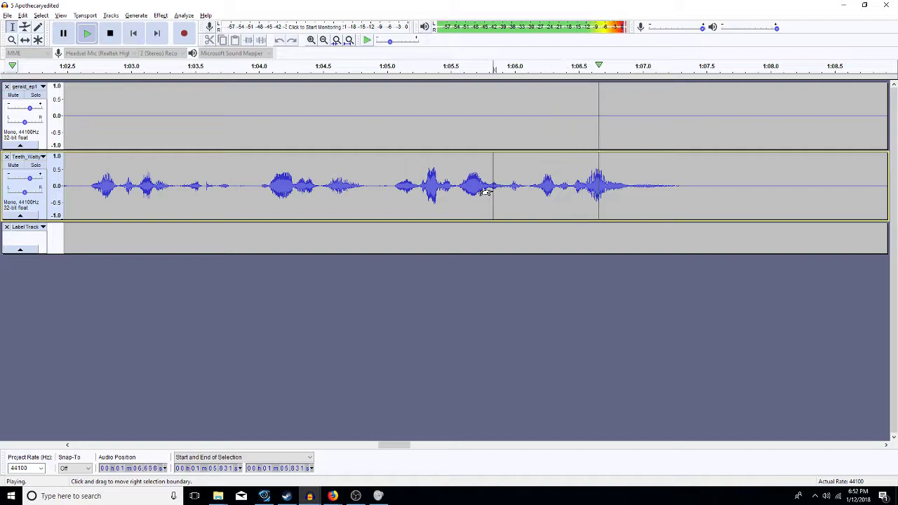
# Step: Fade out the Teeth_Watty tail from about 1:06.892 to 1:07.393 and play the take from 1:01.354 to 1:07.411
pyautogui.moveTo(692, 200); pyautogui.dragTo(629, 206)
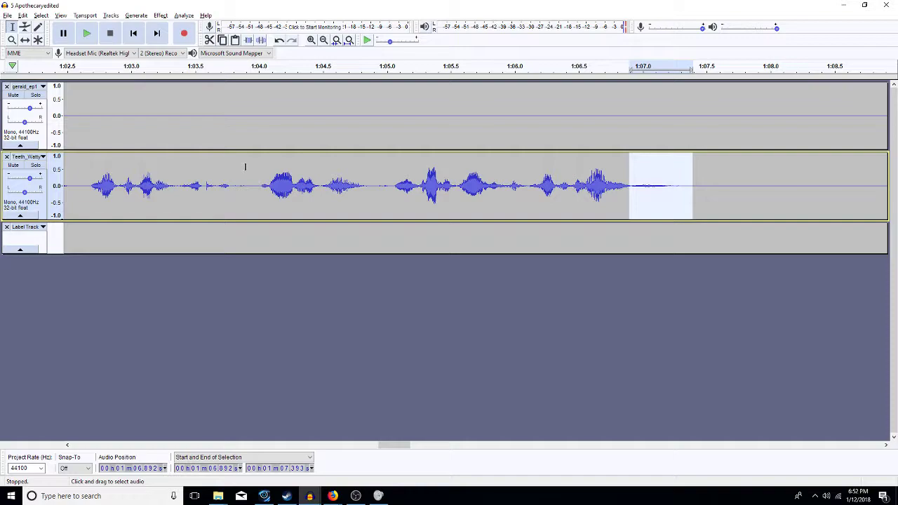
pyautogui.click(323, 40)
pyautogui.click(323, 40)
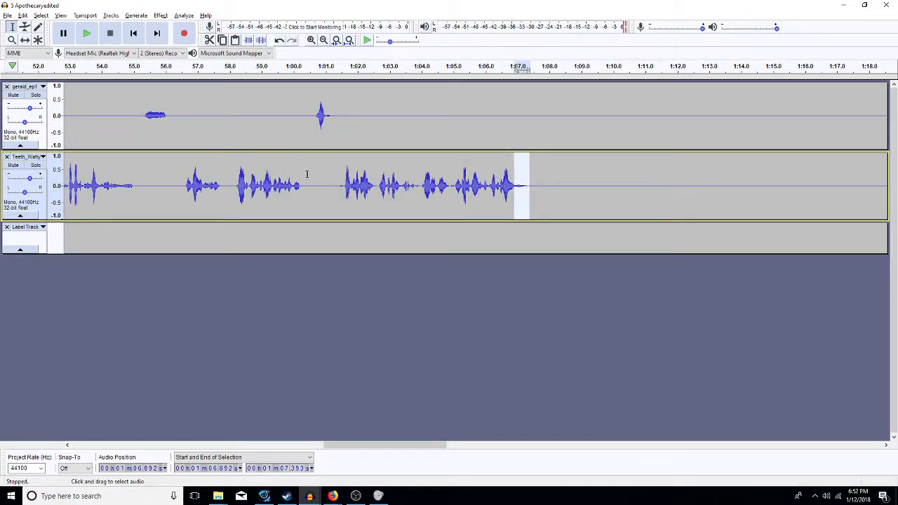
pyautogui.moveTo(337, 195); pyautogui.dragTo(530, 190)
pyautogui.press('space')
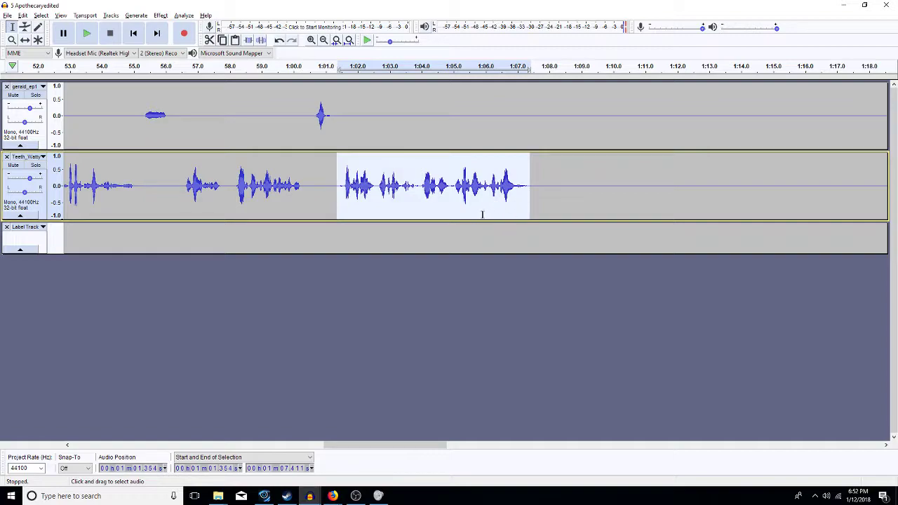
pyautogui.click(465, 197)
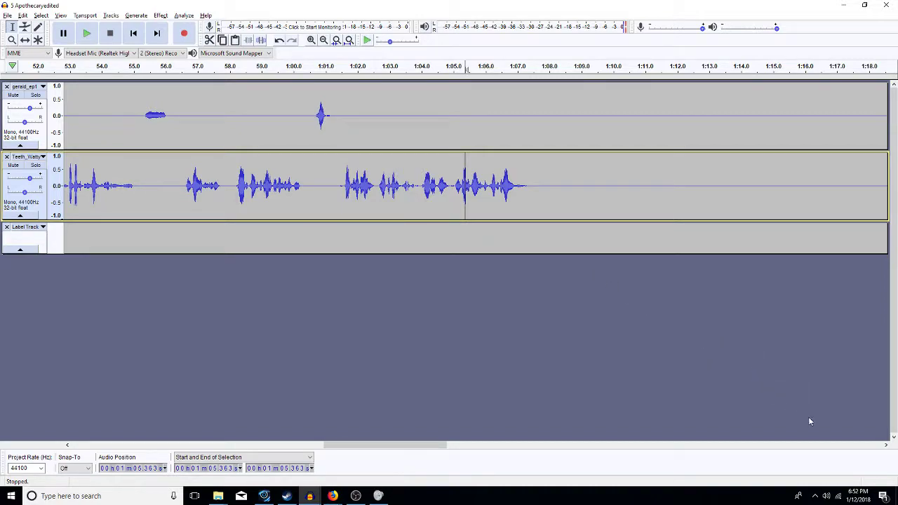
# Step: Delete the long gap before the next gerald_ep1 line, starting at about 1:07.090, and play that line
pyautogui.moveTo(885, 447); pyautogui.dragTo(886, 446)
pyautogui.moveTo(802, 123); pyautogui.dragTo(287, 141)
pyautogui.press('Delete')
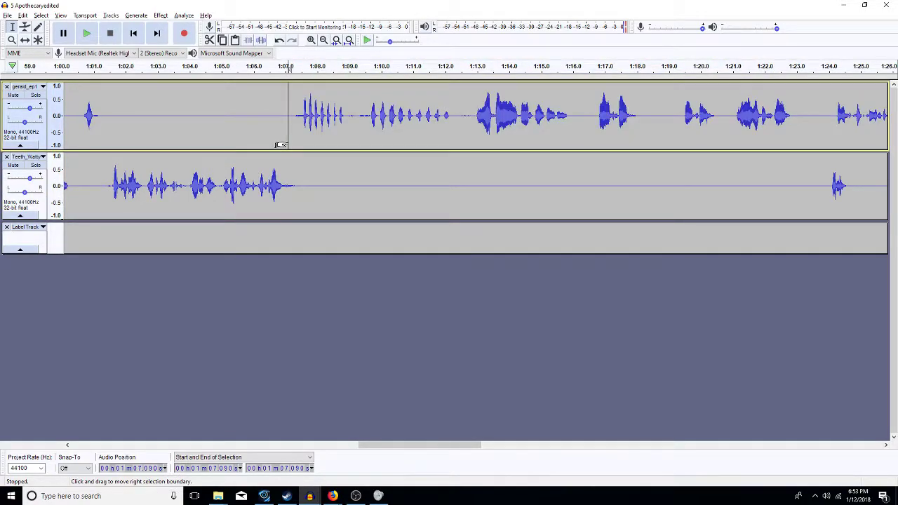
pyautogui.press('space')
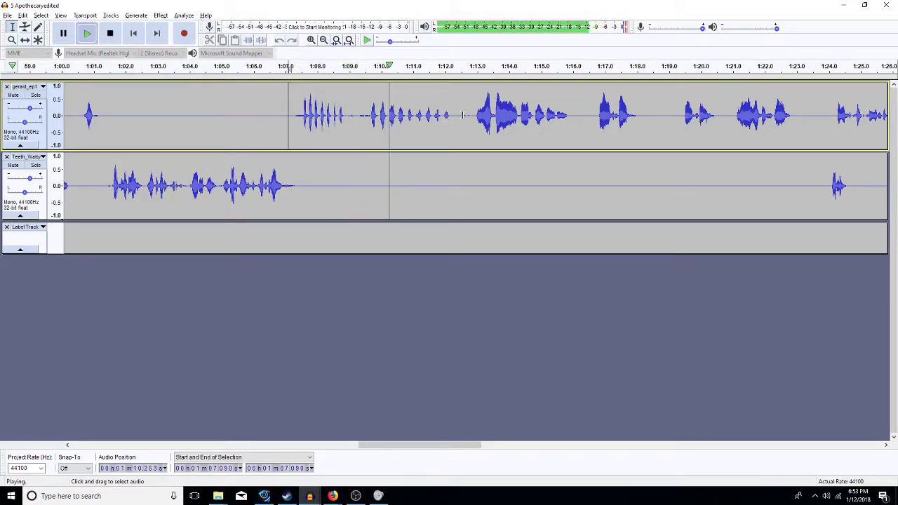
pyautogui.press('space')
# Step: Silence the gerald_ep1 audio from about 1:09.211 to 1:12.825 and paste about 6.84 seconds of silence at 1:11.128
pyautogui.moveTo(470, 120); pyautogui.dragTo(362, 132)
pyautogui.press('space')
pyautogui.press('space')
pyautogui.hotkey('ctrl', 'l')
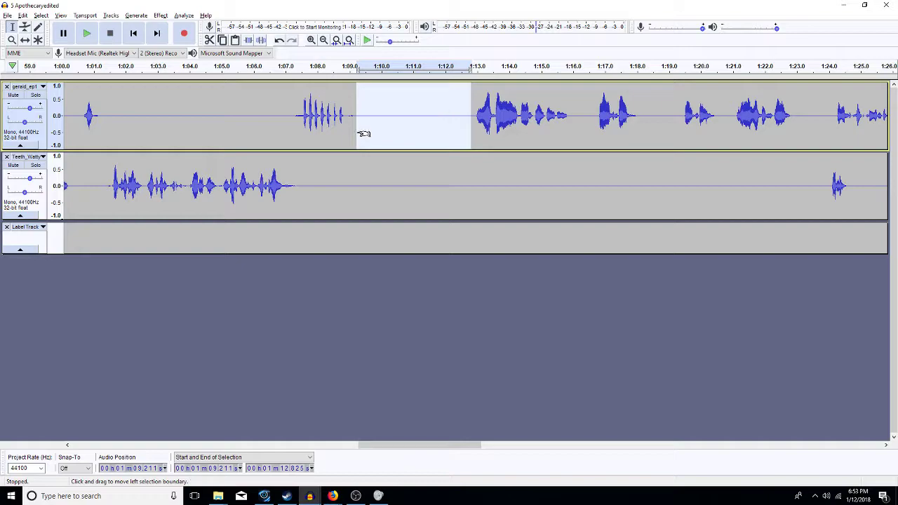
pyautogui.click(415, 133)
pyautogui.hotkey('ctrl', 'v')
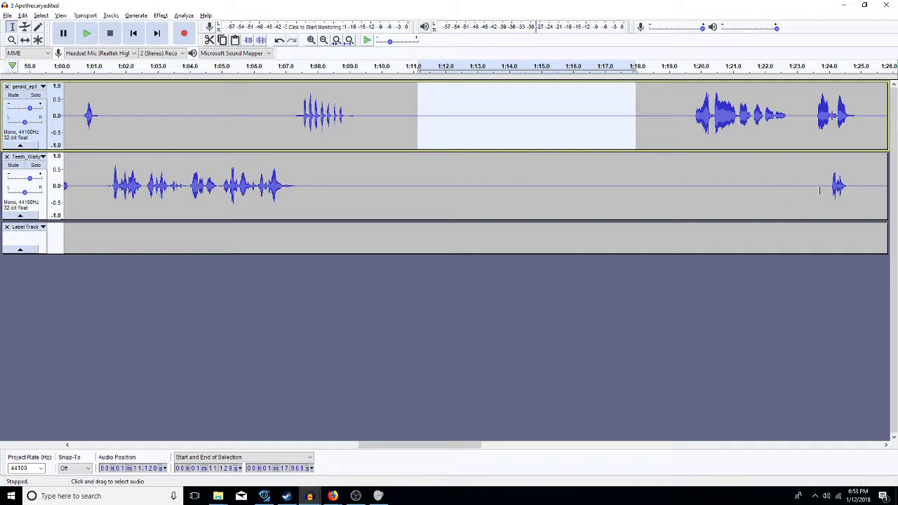
# Step: Delete the gap in the Teeth_Watty and label tracks from about 1:09.372 to 1:24.048 and play from the cut
pyautogui.moveTo(829, 186); pyautogui.dragTo(361, 202)
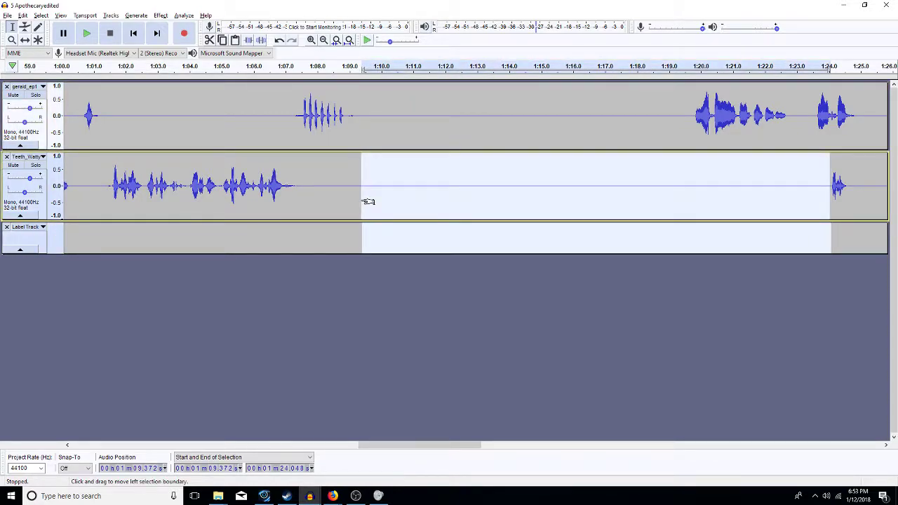
pyautogui.click(362, 202)
pyautogui.press('space')
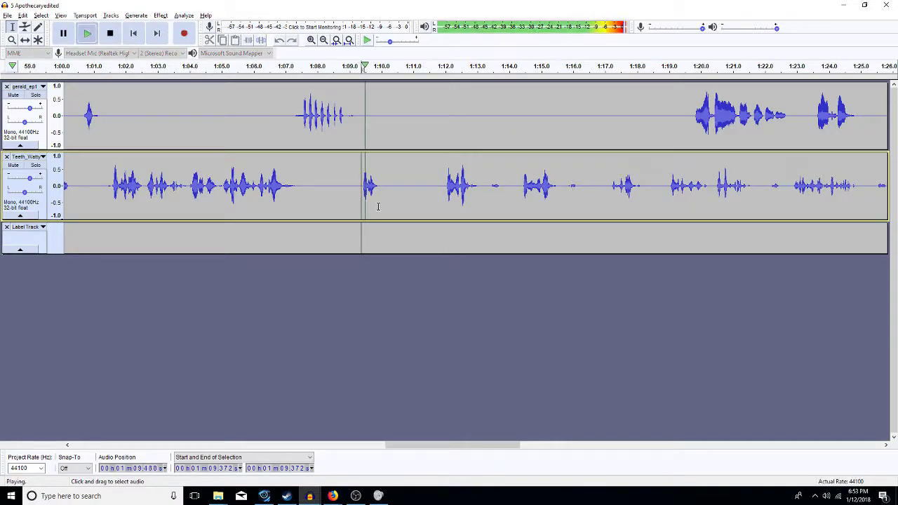
pyautogui.press('space')
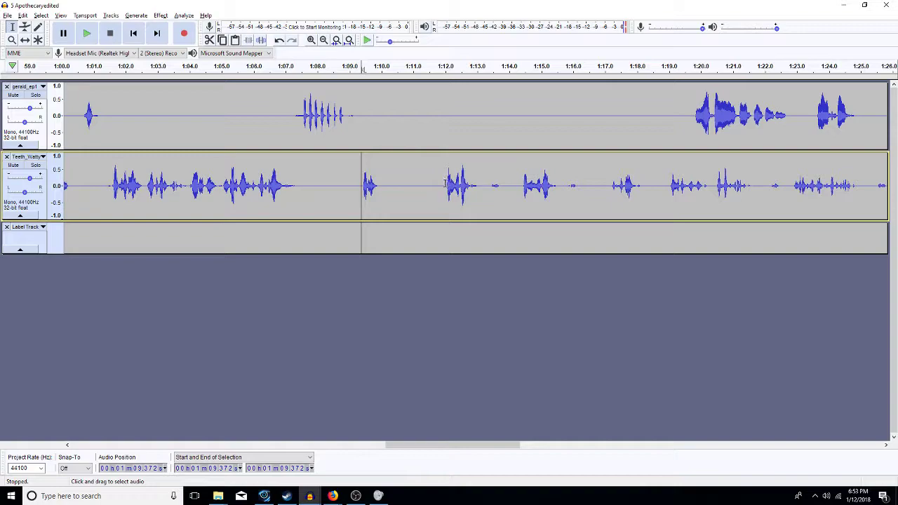
# Step: Delete the short Teeth_Watty take from about 1:09.4 to 1:11.874 and play the takes that follow
pyautogui.moveTo(440, 187); pyautogui.dragTo(363, 189)
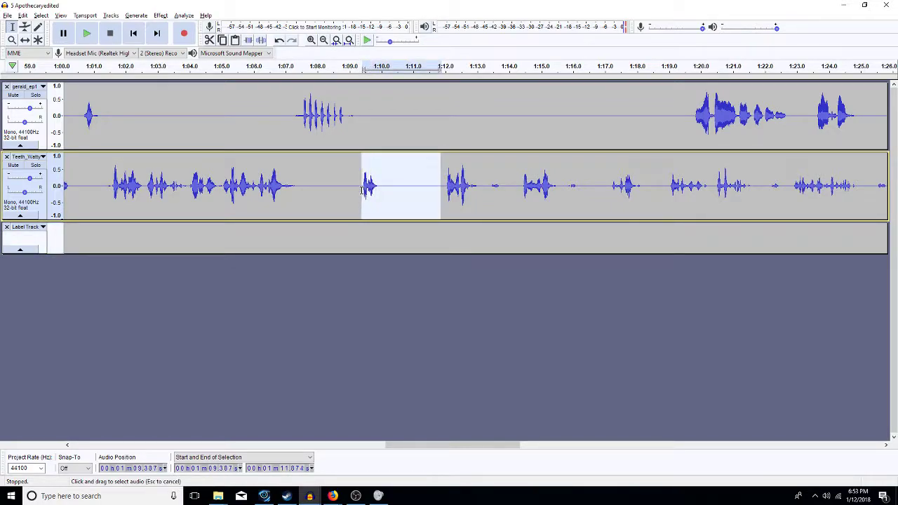
pyautogui.press('Delete')
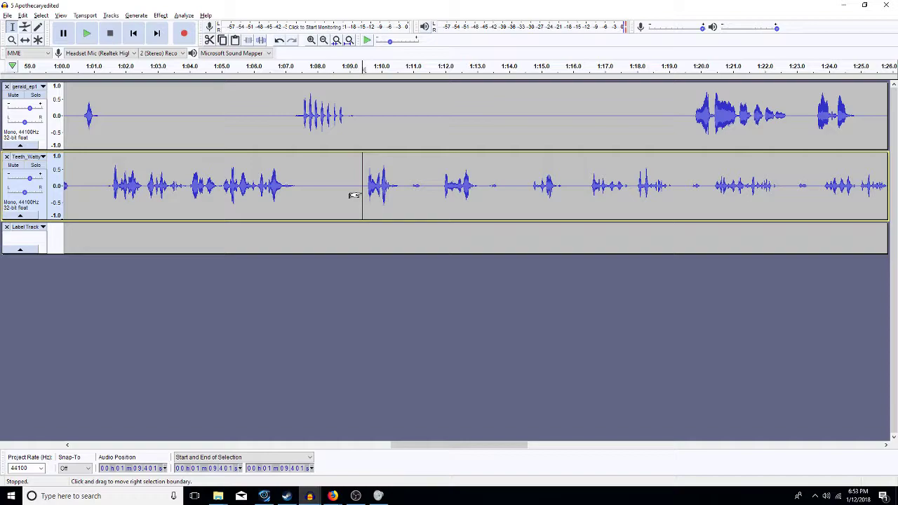
pyautogui.press('space')
pyautogui.press('space')
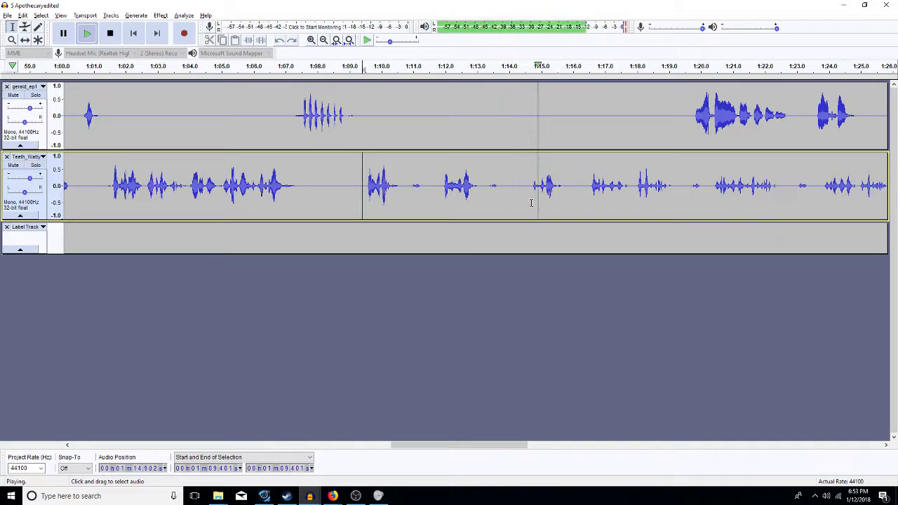
pyautogui.press('space')
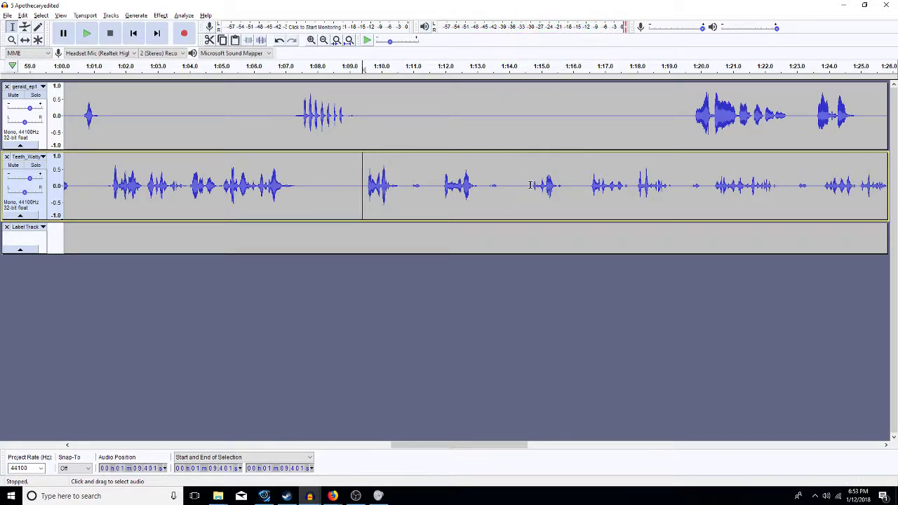
# Step: Delete the two Teeth_Watty takes from about 1:09.387 to 1:14.669 and paste about 6.84 seconds of silence at 1:10.865
pyautogui.moveTo(531, 185); pyautogui.dragTo(361, 196)
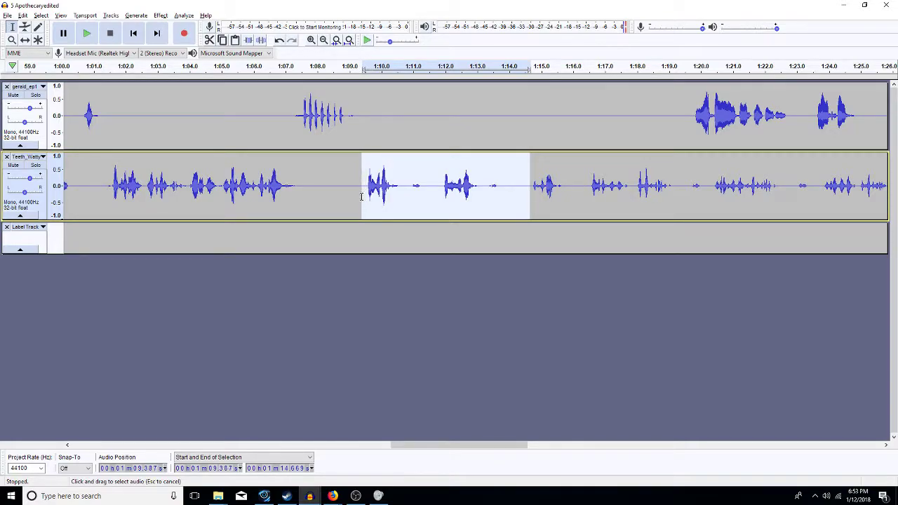
pyautogui.press('Delete')
pyautogui.click(409, 188)
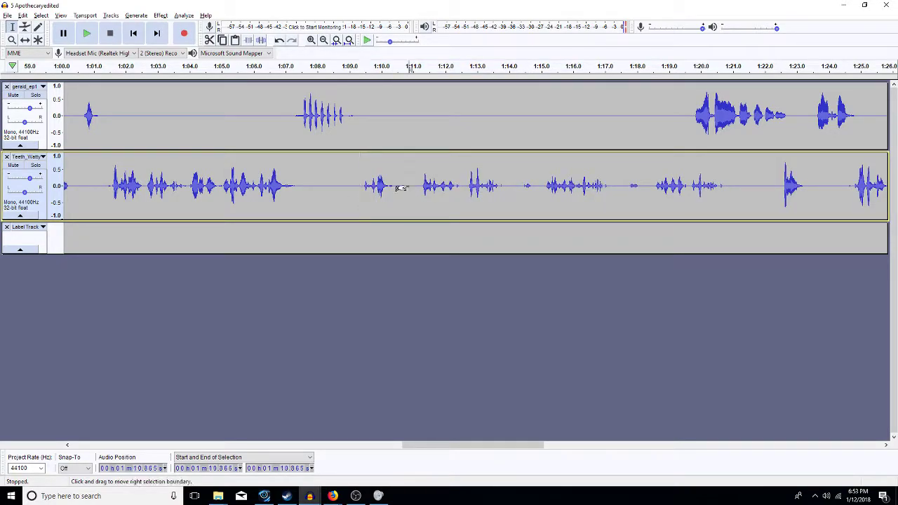
pyautogui.hotkey('ctrl', 'v')
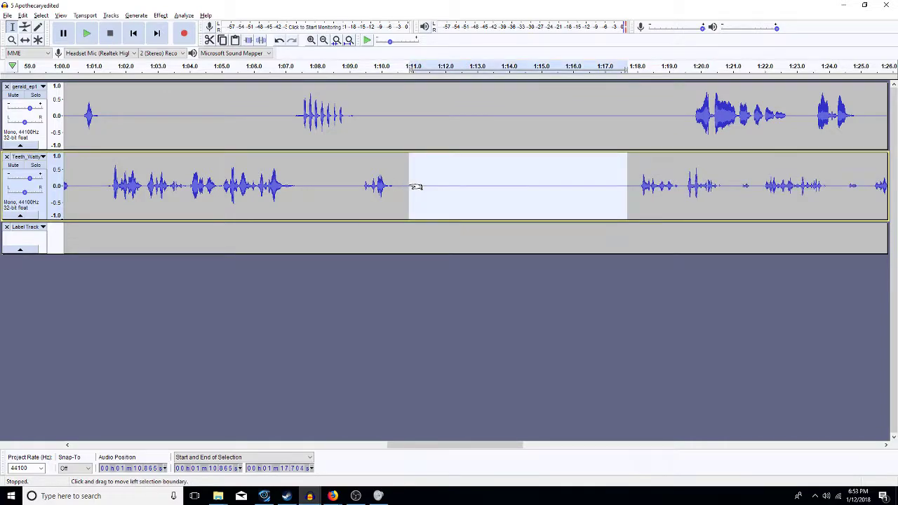
# Step: Amplify the Teeth_Watty audio from about 1:09.226 to 1:17.704 by 4 dB and play the line from 1:09.284
pyautogui.moveTo(411, 200); pyautogui.dragTo(362, 198)
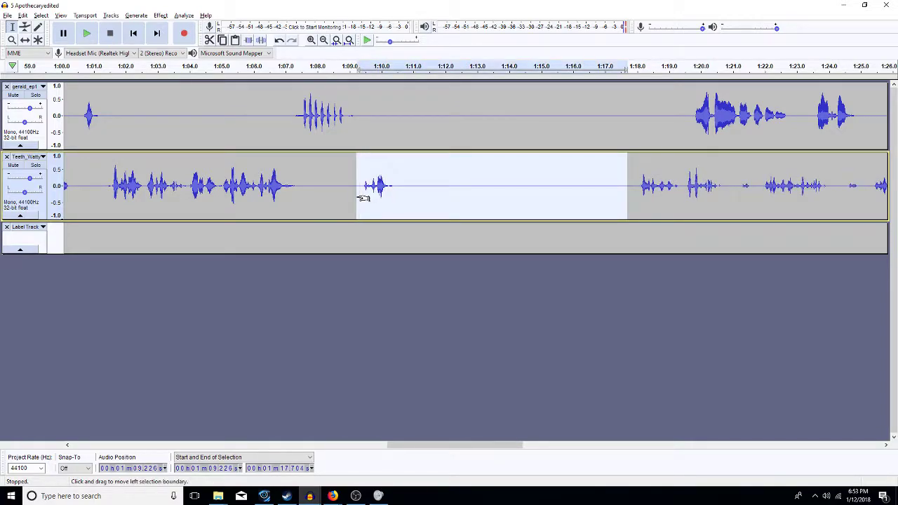
pyautogui.hotkey('ctrl', 'r')
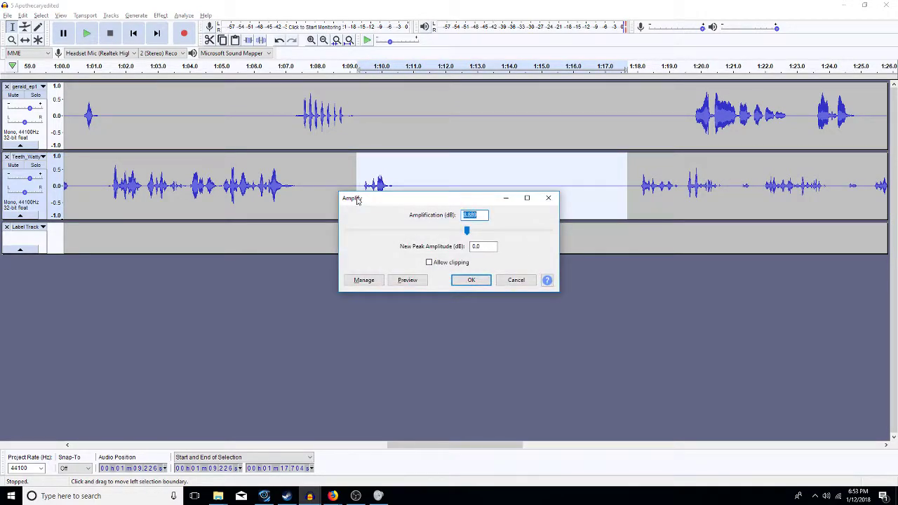
pyautogui.write('4')
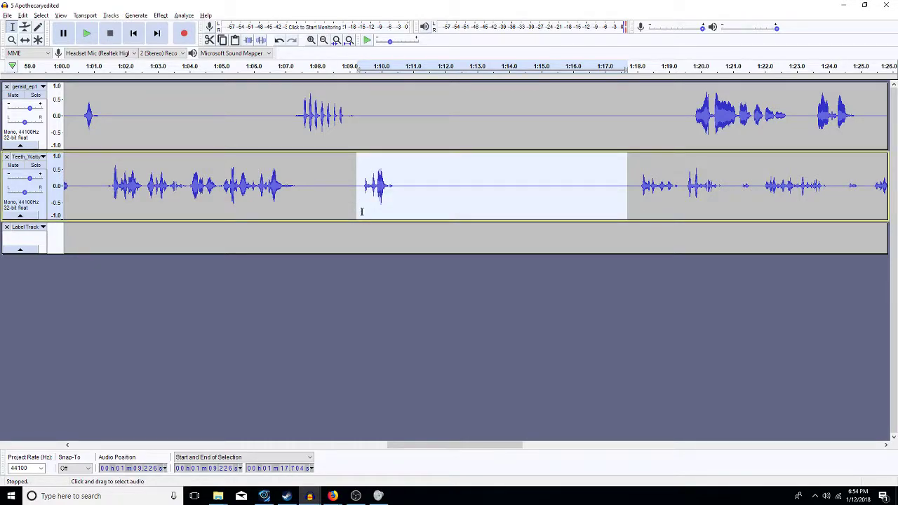
pyautogui.click(358, 206)
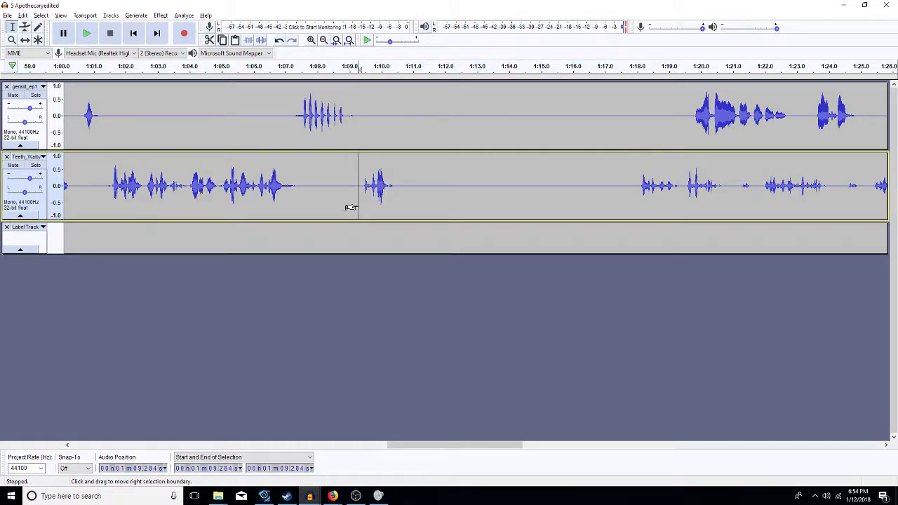
pyautogui.press('space')
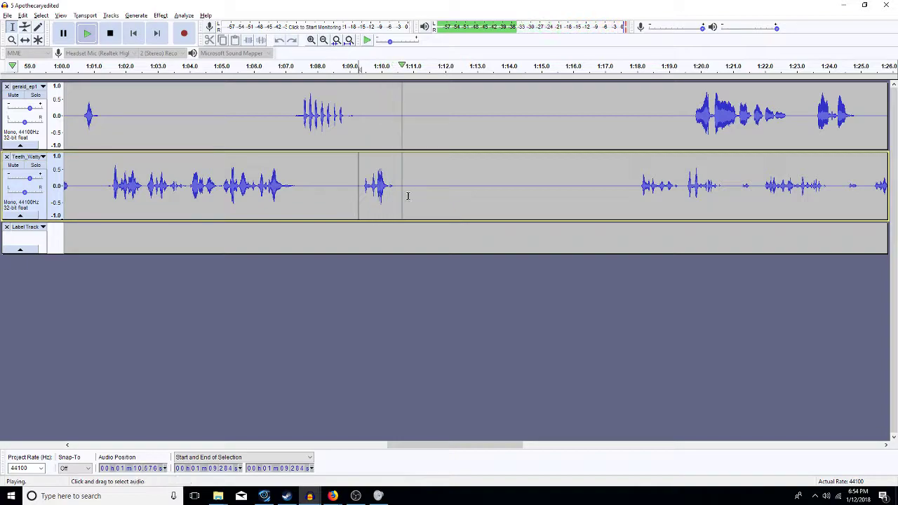
pyautogui.press('space')
# Step: Delete the gap before the next gerald_ep1 line, starting at about 1:10.557, and play the take at 1:14.420
pyautogui.moveTo(691, 118); pyautogui.dragTo(397, 130)
pyautogui.press('Delete')
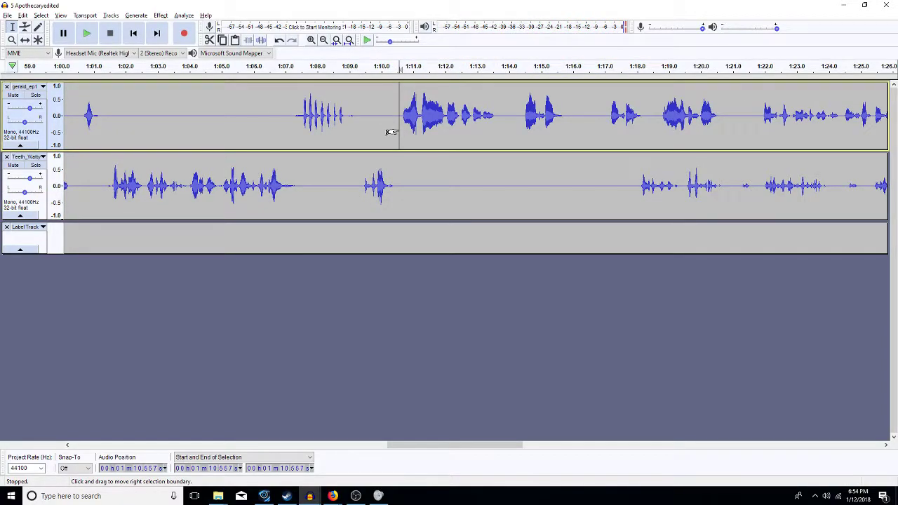
pyautogui.press('space')
pyautogui.click(522, 116)
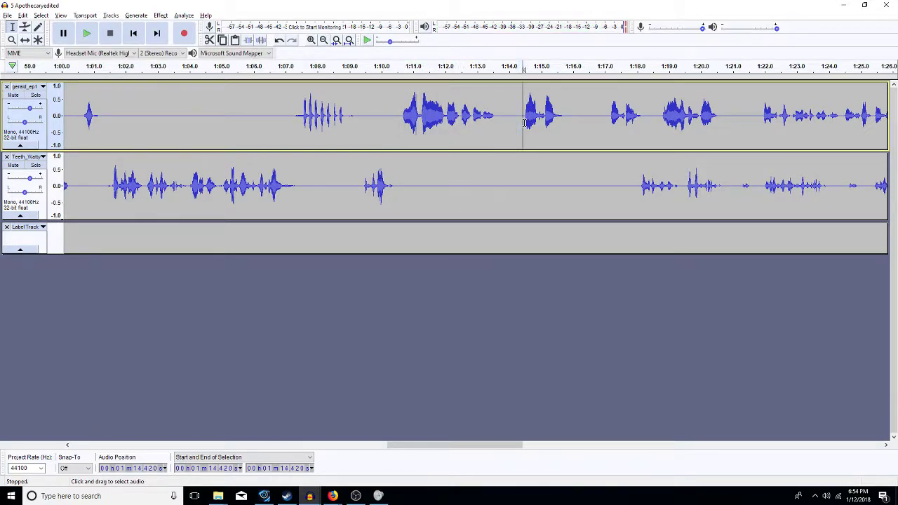
pyautogui.press('space')
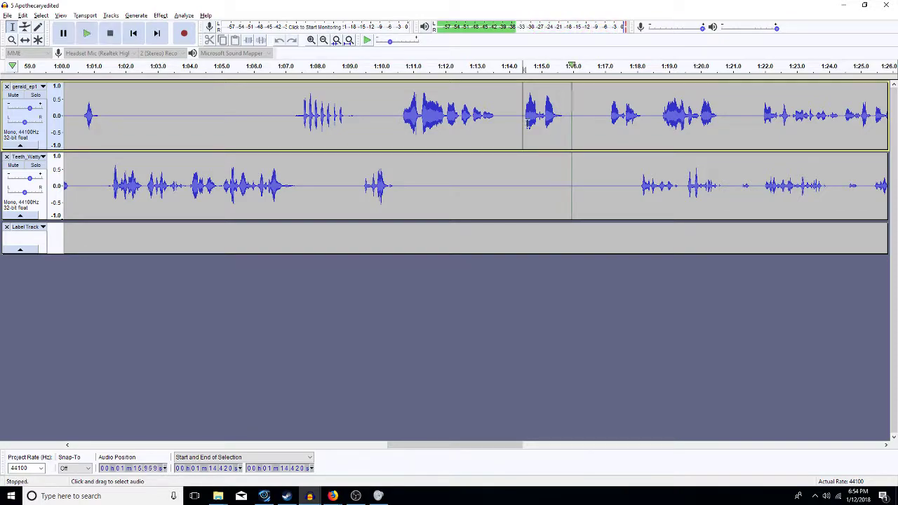
pyautogui.press('space')
# Step: Delete the first gerald_ep1 take after the gap, starting at about 1:10.674, and play the remaining takes from 1:10.513
pyautogui.moveTo(500, 136); pyautogui.dragTo(395, 134)
pyautogui.press('Delete')
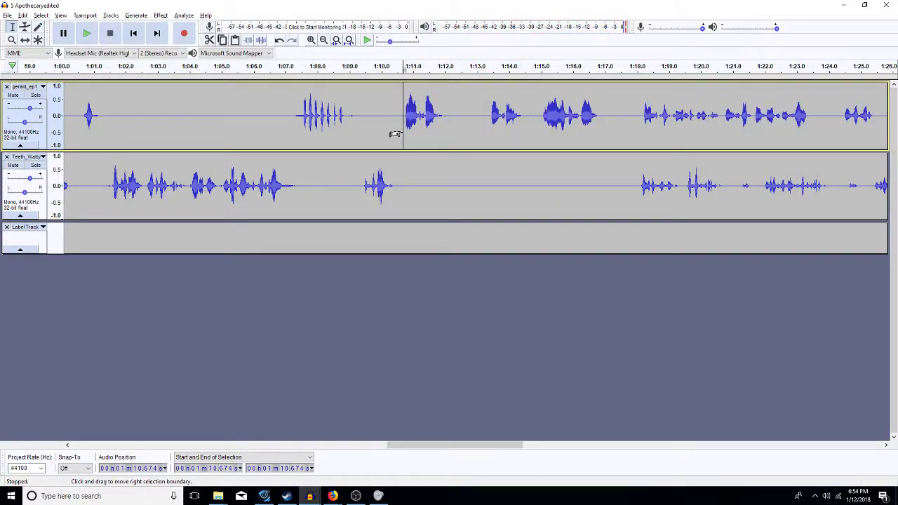
pyautogui.click(482, 122)
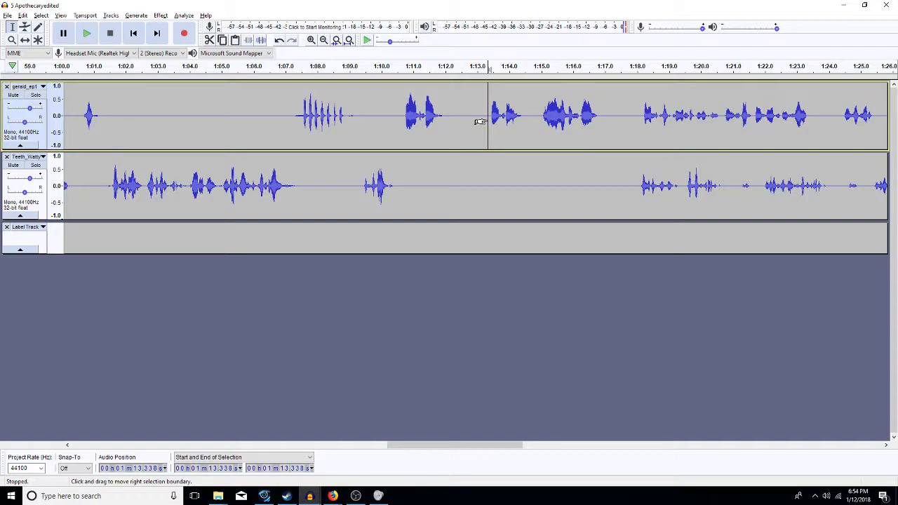
pyautogui.click(405, 125)
pyautogui.click(398, 133)
pyautogui.press('space')
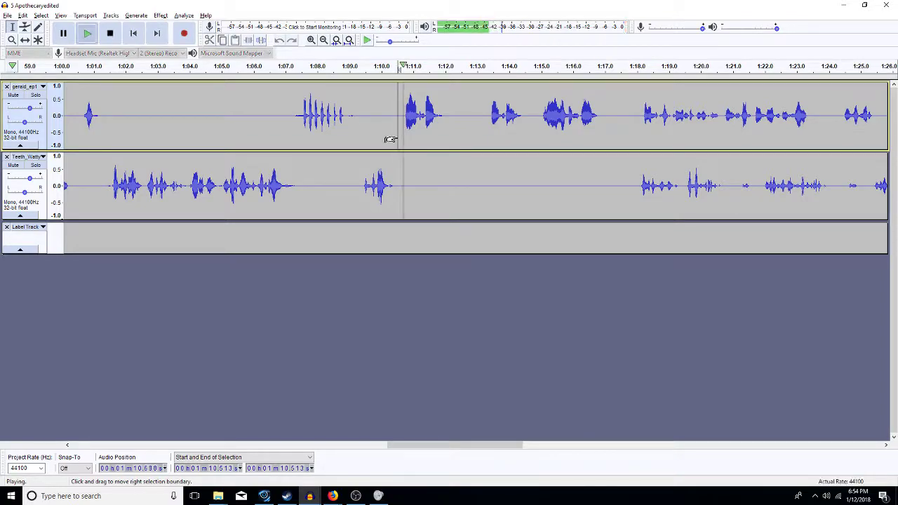
pyautogui.press('space')
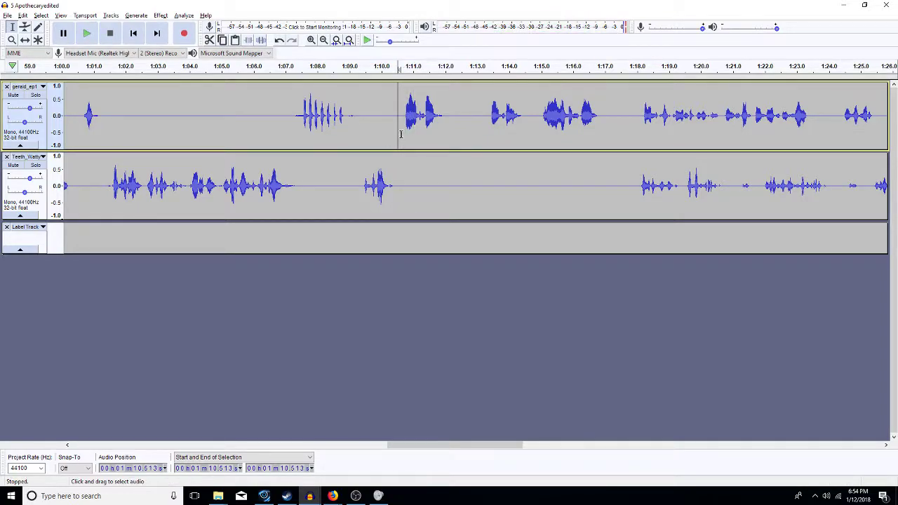
pyautogui.press('space')
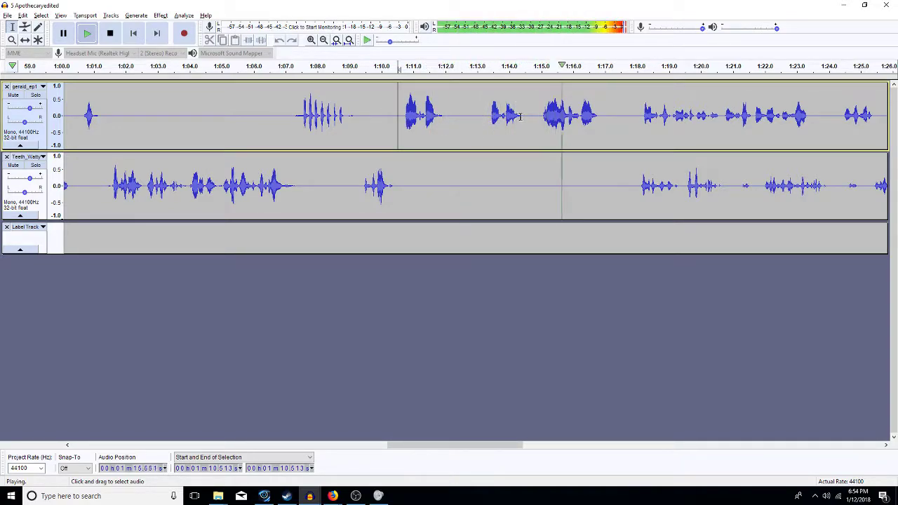
pyautogui.press('space')
pyautogui.press('space')
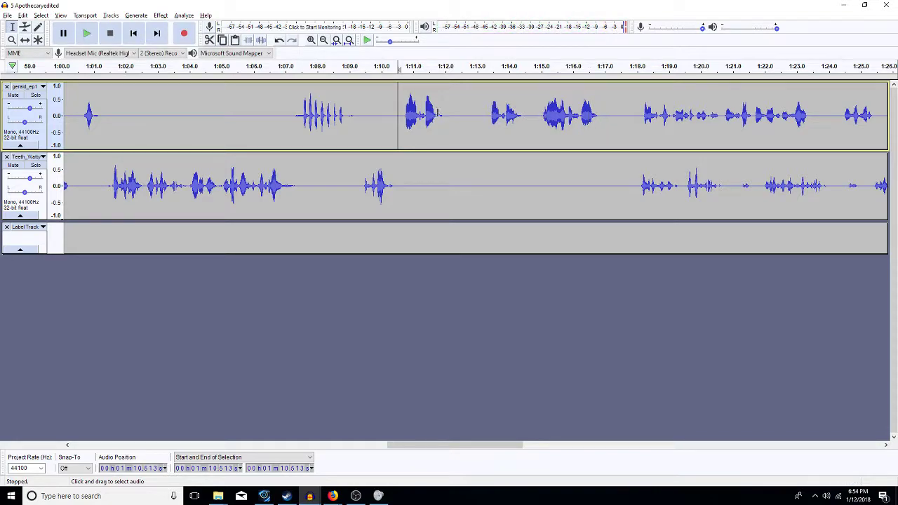
pyautogui.press('space')
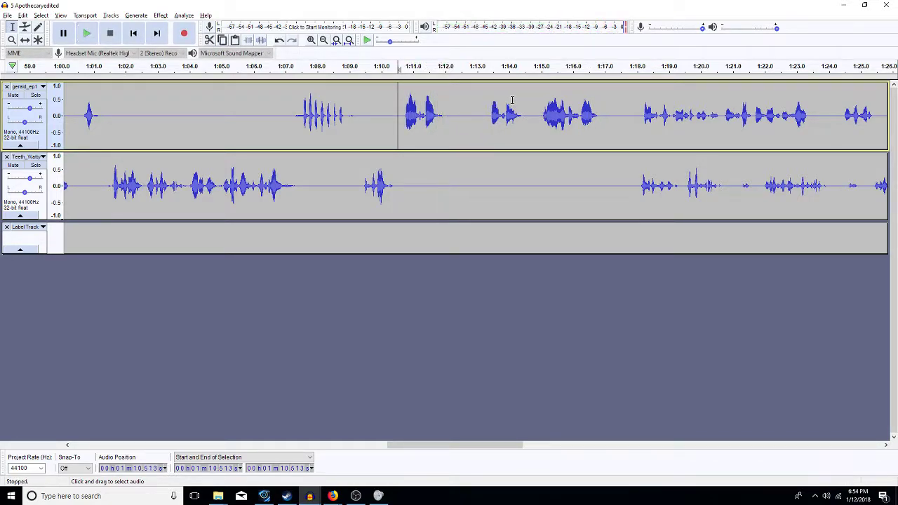
# Step: Delete the gerald_ep1 takes from about 1:10.704 to 1:15.020 and paste two blocks of about 6.84 seconds of silence at 1:13.235
pyautogui.moveTo(541, 115); pyautogui.dragTo(404, 122)
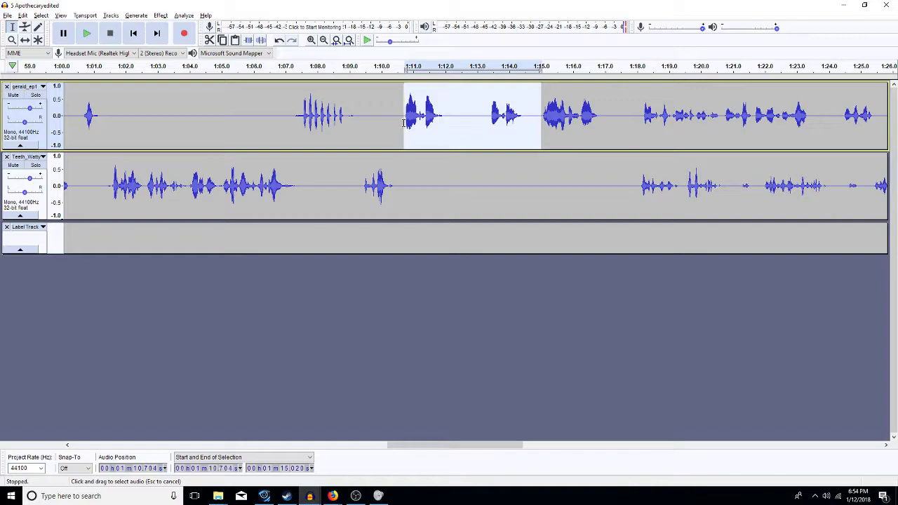
pyautogui.press('Delete')
pyautogui.click(484, 119)
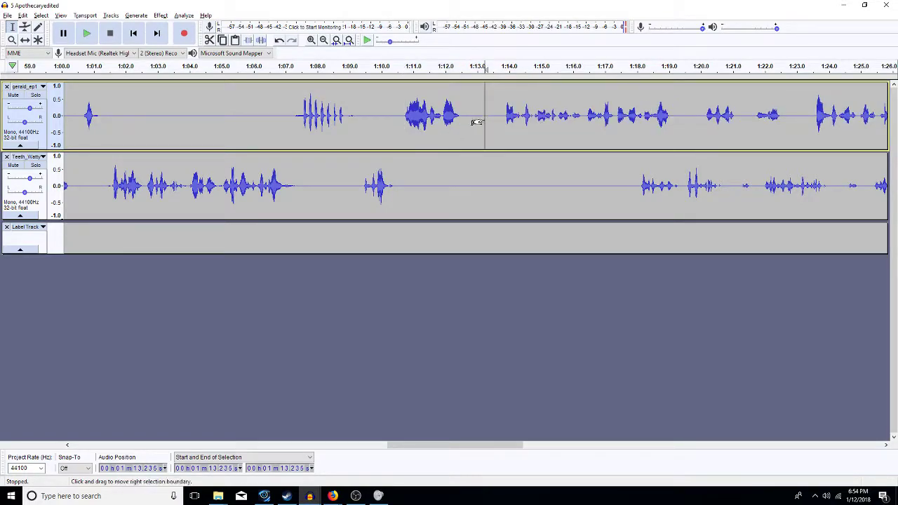
pyautogui.hotkey('ctrl', 'v')
pyautogui.click(491, 120)
pyautogui.hotkey('ctrl', 'z')
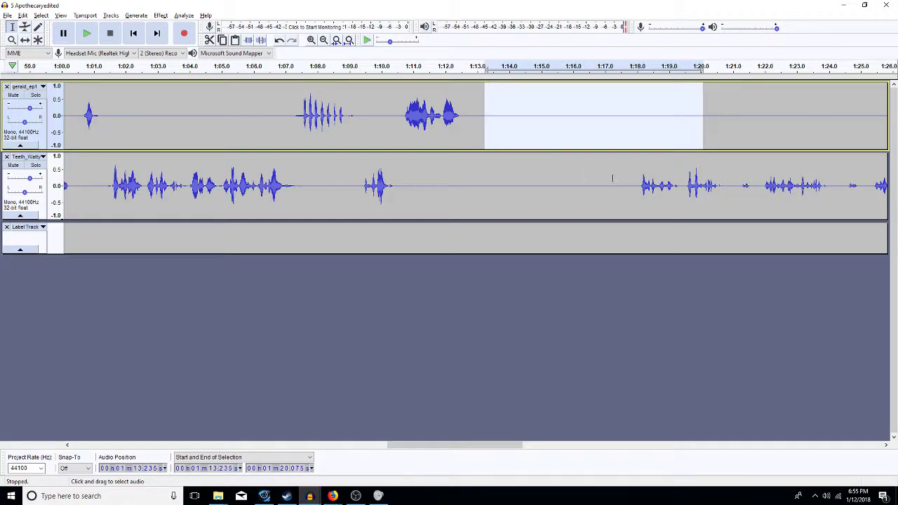
# Step: Delete the Teeth_Watty gap starting at about 1:12.606 and amplify the takes from 1:12.606 to 1:23.010 to a 0.0 dB peak
pyautogui.moveTo(637, 186); pyautogui.dragTo(465, 194)
pyautogui.press('Delete')
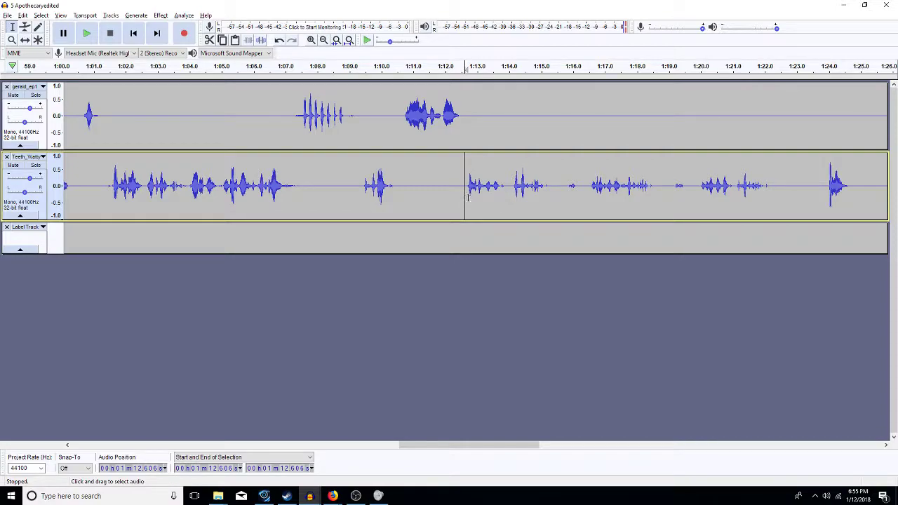
pyautogui.moveTo(456, 202); pyautogui.dragTo(790, 169)
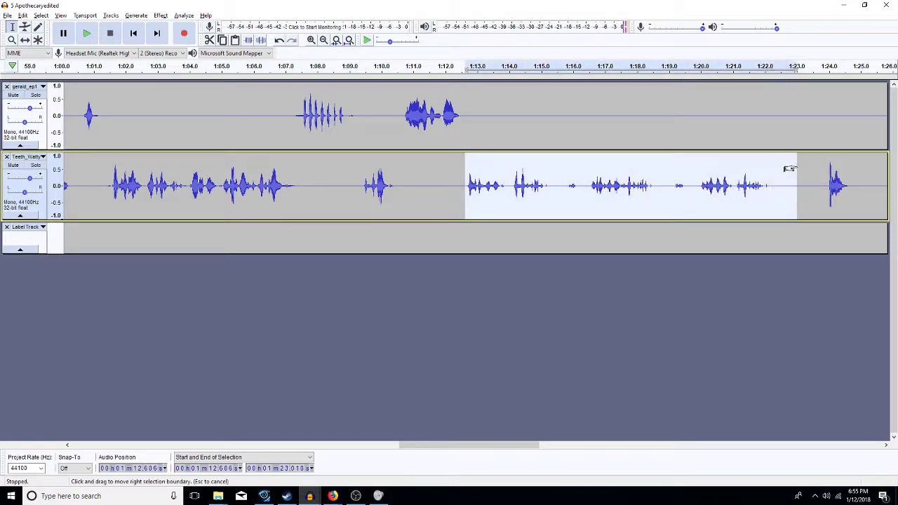
pyautogui.hotkey('ctrl', 'r')
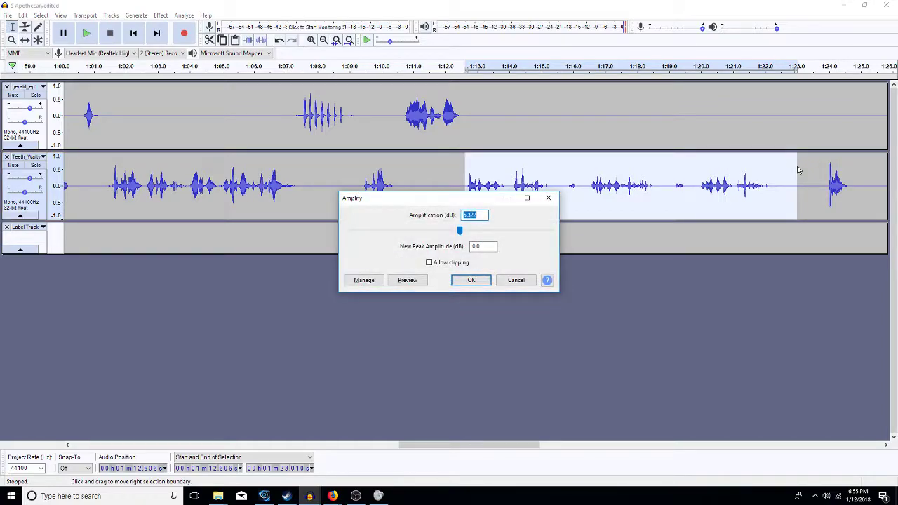
pyautogui.press('Return')
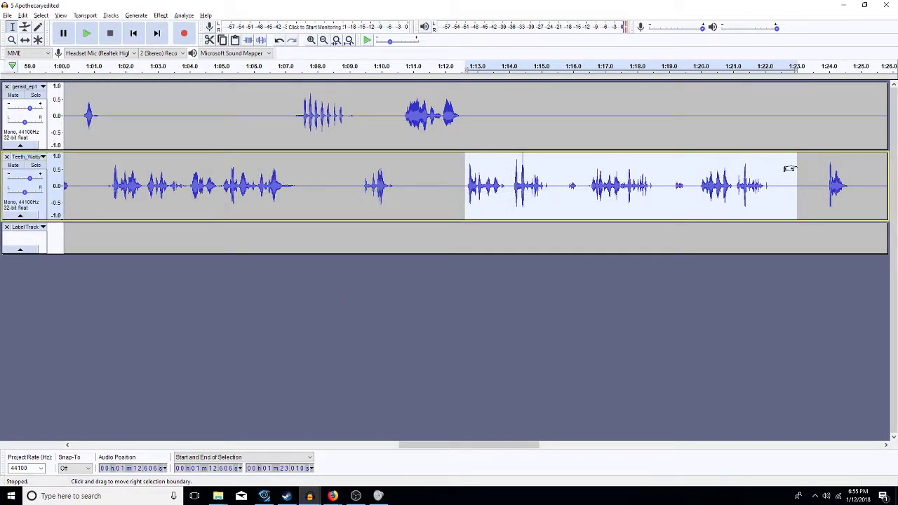
# Step: Apply Pop Mute with a -3.00 dB threshold and -1.0 dB mute level to the amplified Teeth_Watty takes and play from 1:12.606
pyautogui.hotkey('ctrl', 'p')
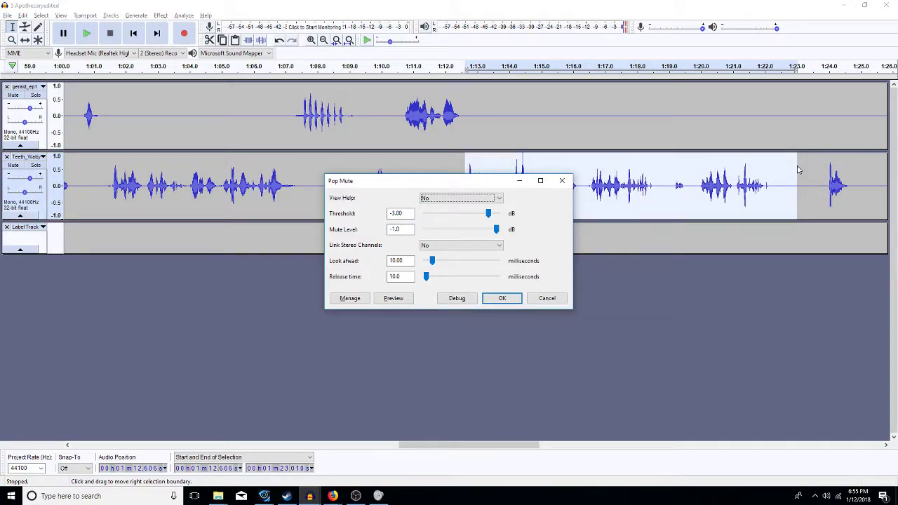
pyautogui.press('Return')
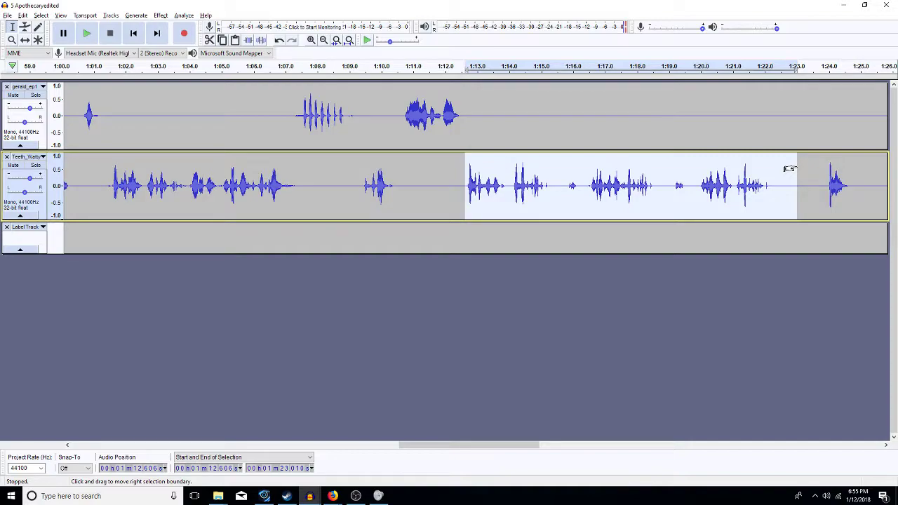
pyautogui.press('Left')
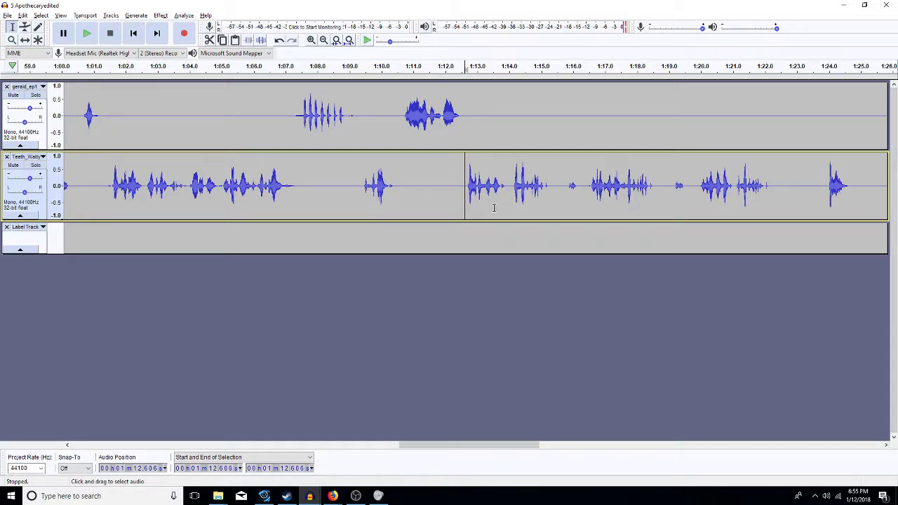
pyautogui.press('space')
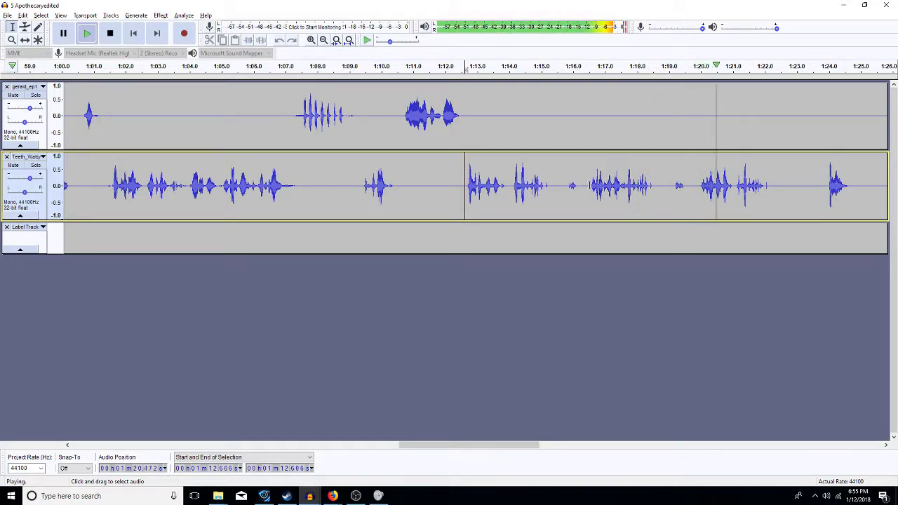
pyautogui.press('space')
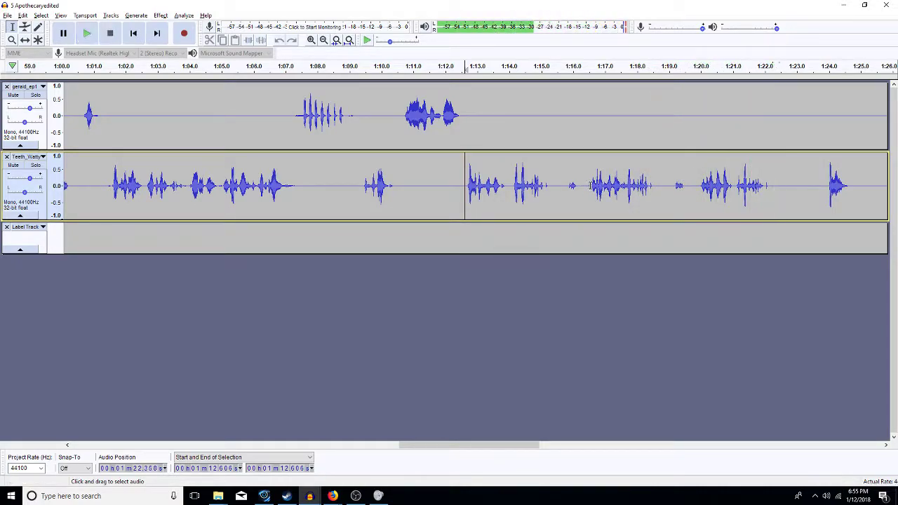
# Step: Delete the Teeth_Watty take from about 1:12.694 to 1:16.542 and play the take that follows
pyautogui.moveTo(590, 185); pyautogui.dragTo(468, 193)
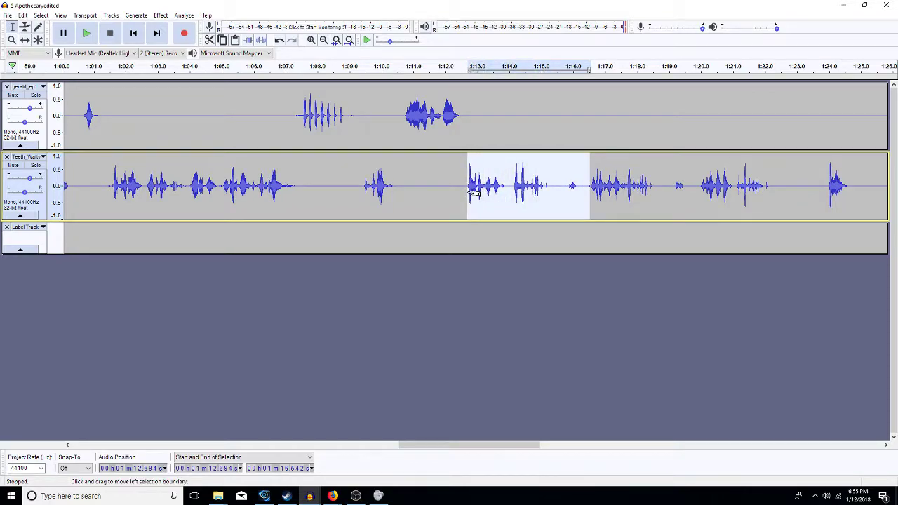
pyautogui.press('Delete')
pyautogui.press('space')
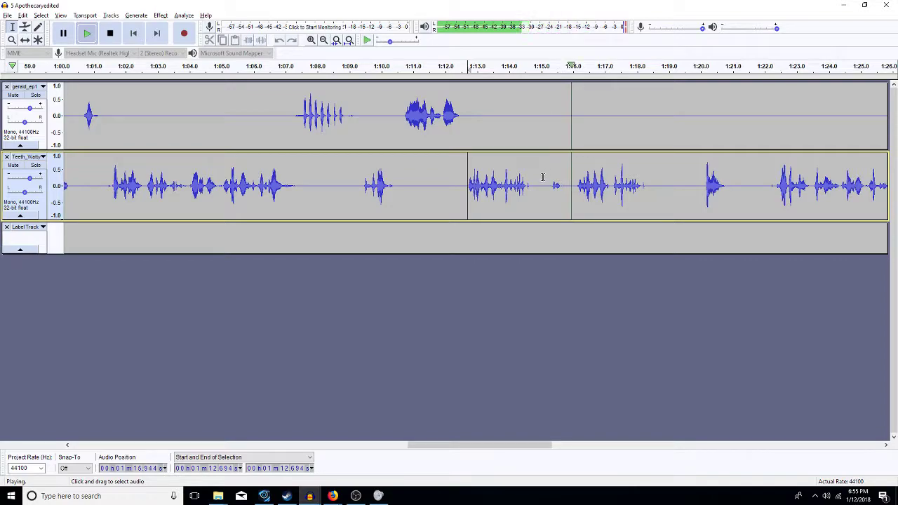
# Step: Silence the unwanted Teeth_Watty takes from about 1:14.742 to 1:22.307
pyautogui.moveTo(533, 187); pyautogui.dragTo(771, 189)
pyautogui.press('space')
pyautogui.hotkey('ctrl', 'l')
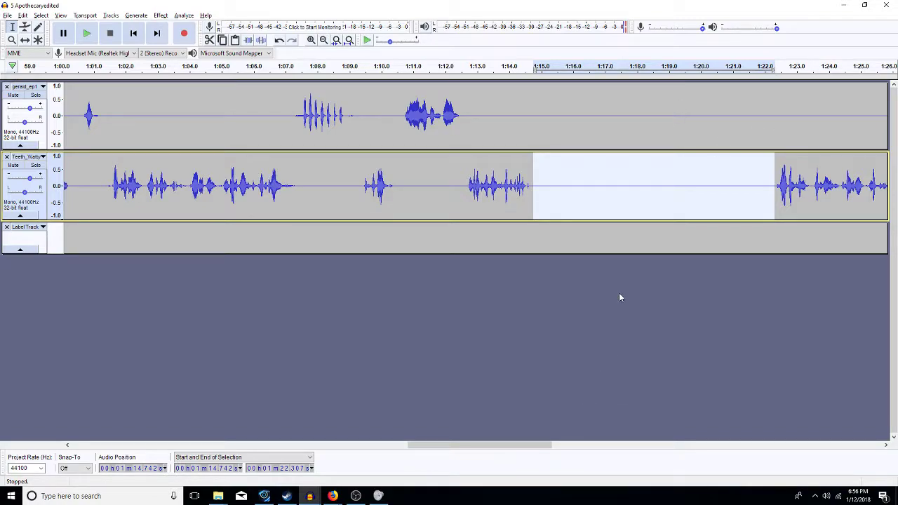
# Step: Delete the long gap before the next gerald_ep1 line, starting at about 1:14.728
pyautogui.click(885, 446)
pyautogui.click(885, 446)
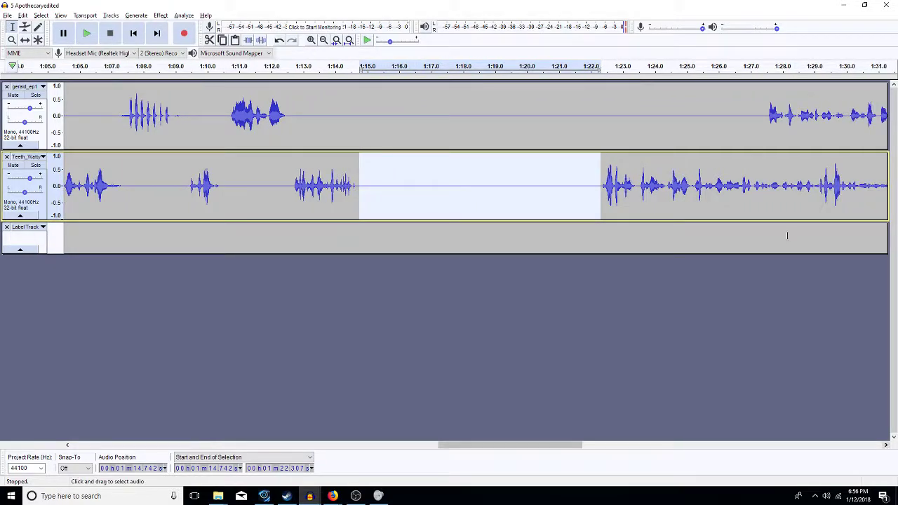
pyautogui.moveTo(763, 116); pyautogui.dragTo(358, 136)
pyautogui.press('Delete')
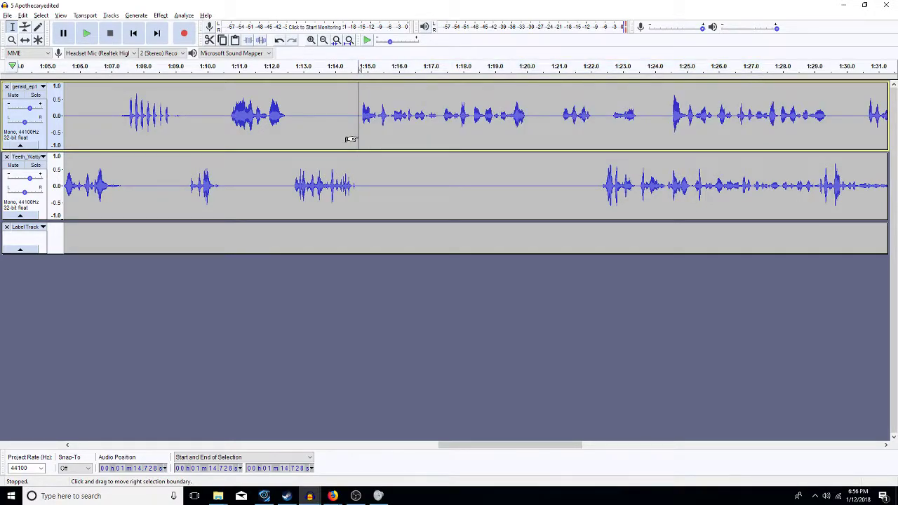
# Step: Paste the copied silence into the Teeth_Watty gap at 1:20.390 and again at 1:23.668
pyautogui.click(539, 181)
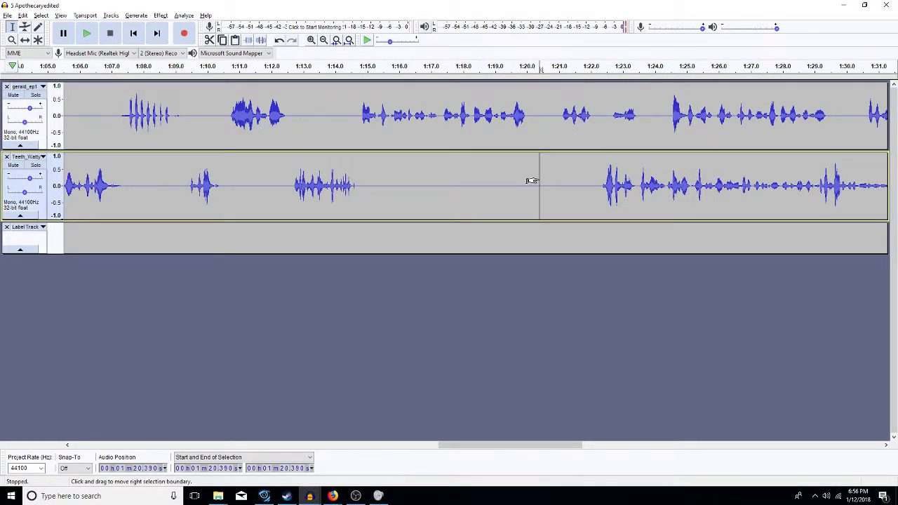
pyautogui.hotkey('ctrl', 'v')
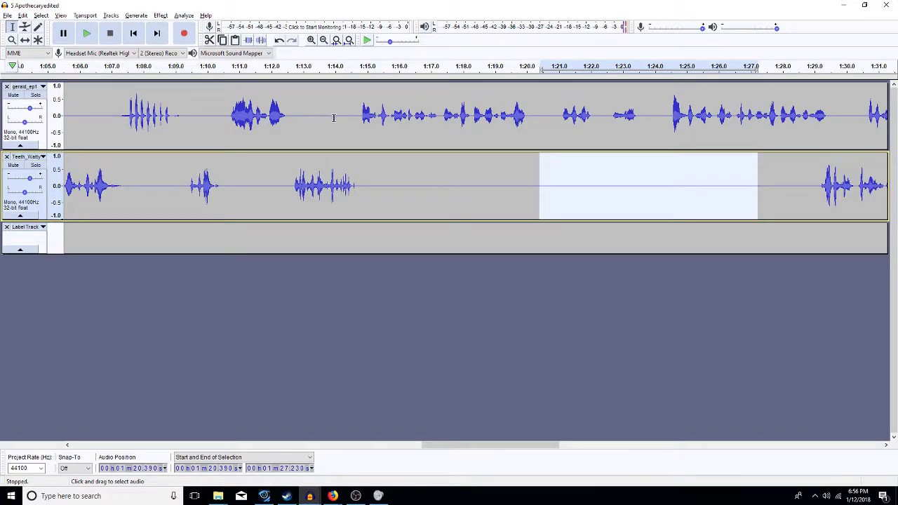
pyautogui.click(323, 40)
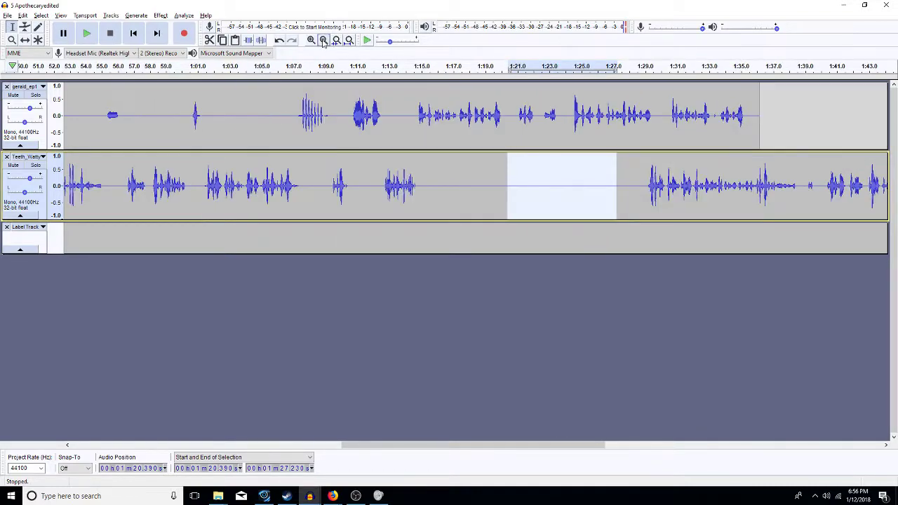
pyautogui.click(560, 174)
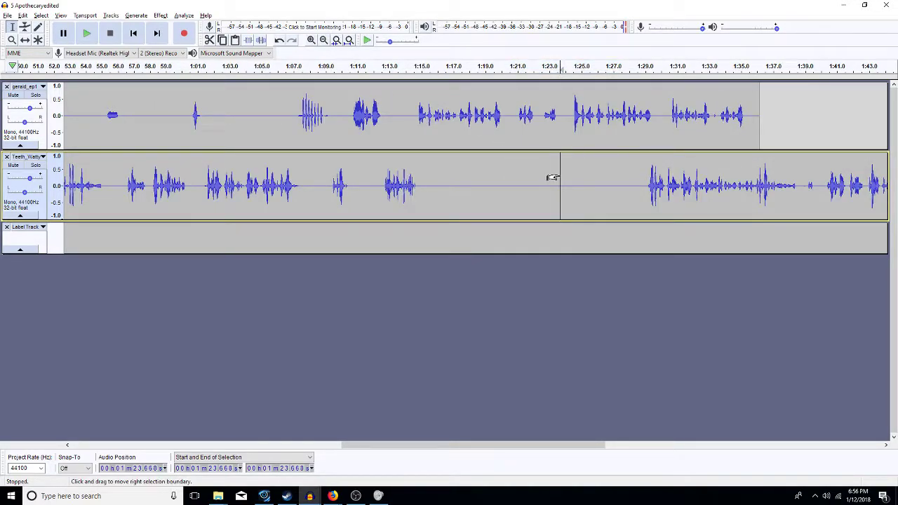
pyautogui.hotkey('ctrl', 'v')
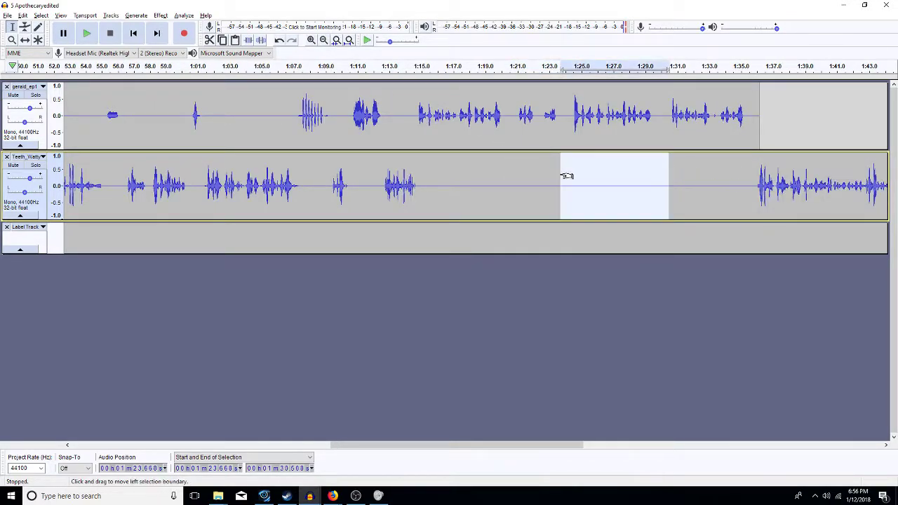
# Step: Play the gerald_ep1 takes from 1:14.742, 1:24.370 and 1:14.333 to compare their deliveries
pyautogui.click(417, 118)
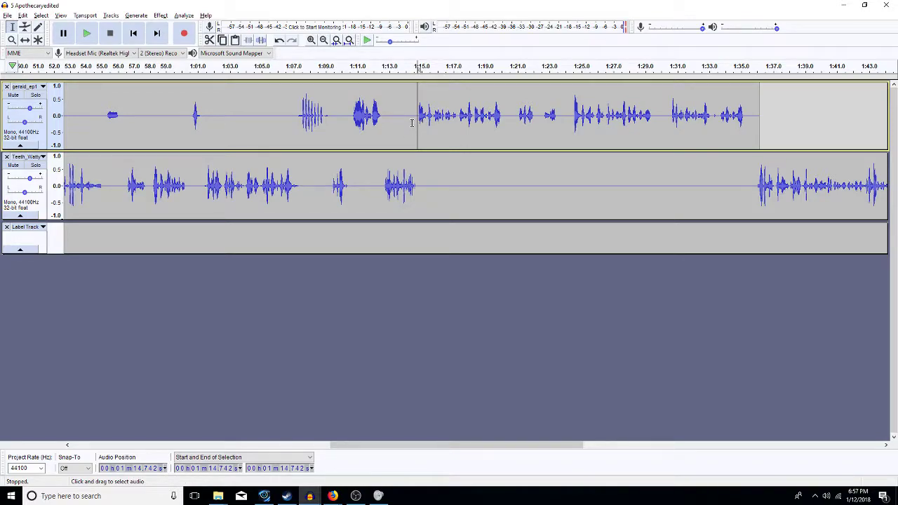
pyautogui.press('space')
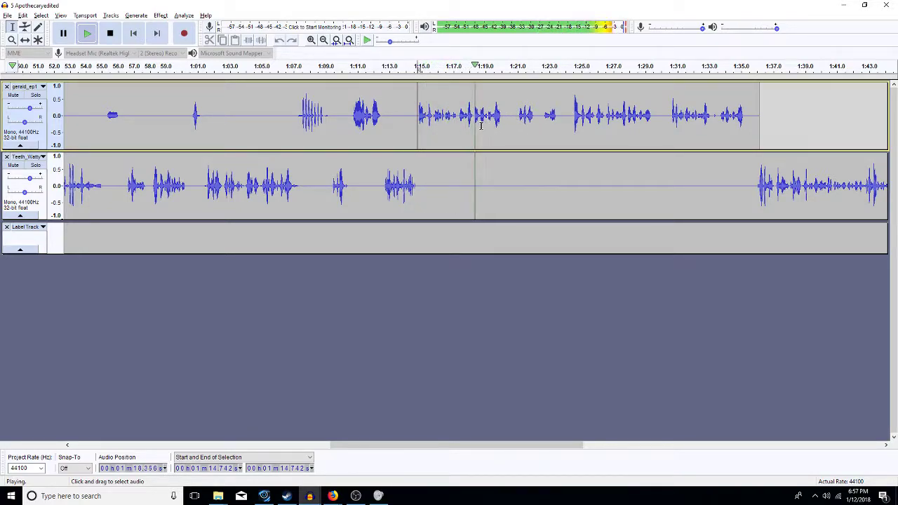
pyautogui.click(571, 114)
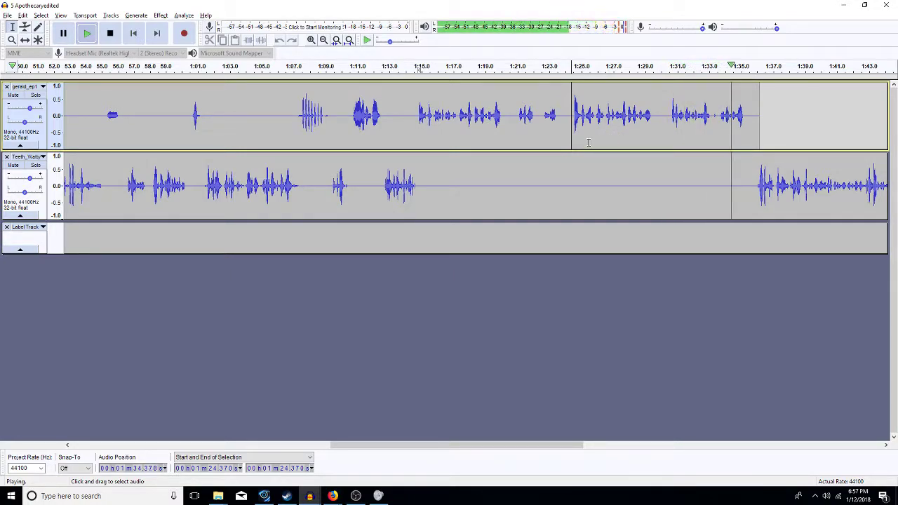
pyautogui.press('space')
pyautogui.press('space')
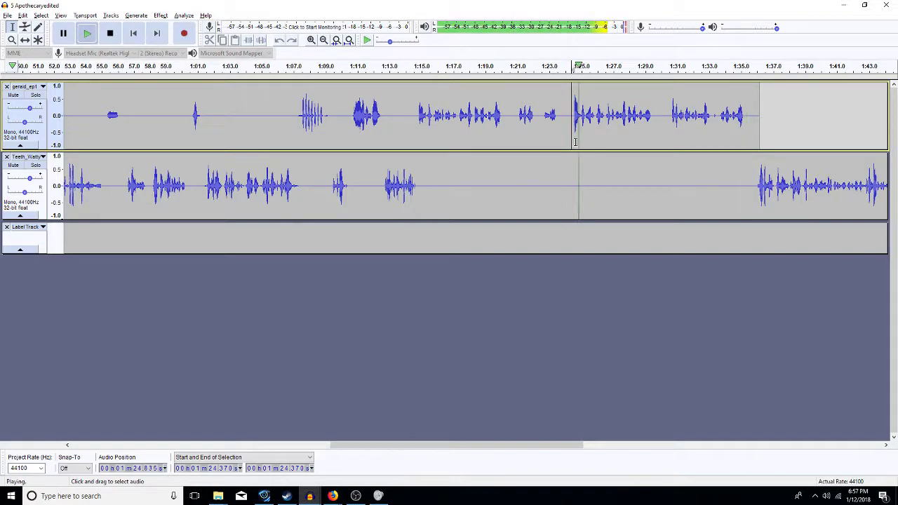
pyautogui.click(410, 119)
pyautogui.press('space')
pyautogui.press('space')
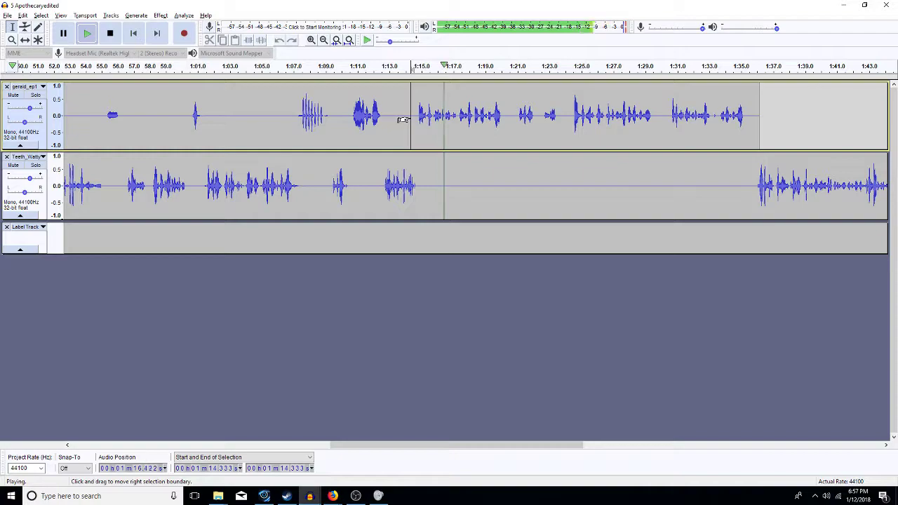
pyautogui.press('space')
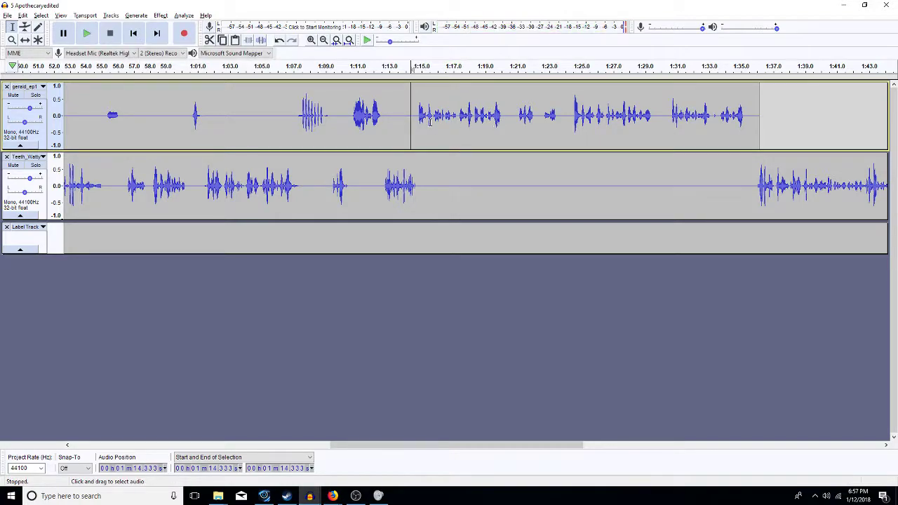
# Step: Select the gerald_ep1 audio from 1:17.493 to 1:26.477 and audition it as a possible cut
pyautogui.click(595, 115)
pyautogui.press('space')
pyautogui.press('space')
pyautogui.moveTo(604, 116); pyautogui.dragTo(463, 125)
pyautogui.press('space')
pyautogui.press('space')
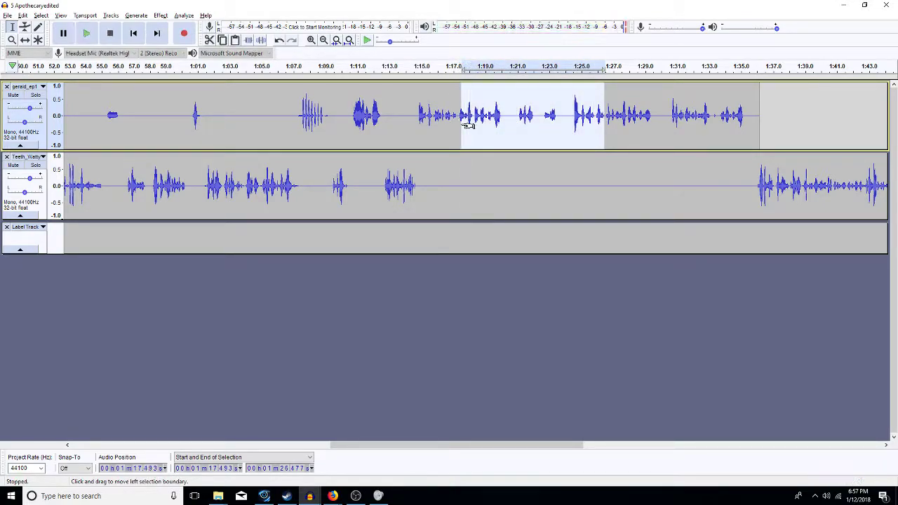
# Step: Extend the start of the gerald_ep1 selection back to 1:16.527 and play it
pyautogui.hotkey('shift', 'Left')
pyautogui.hotkey('shift', 'Left')
pyautogui.hotkey('shift', 'Left')
pyautogui.hotkey('shift', 'Left')
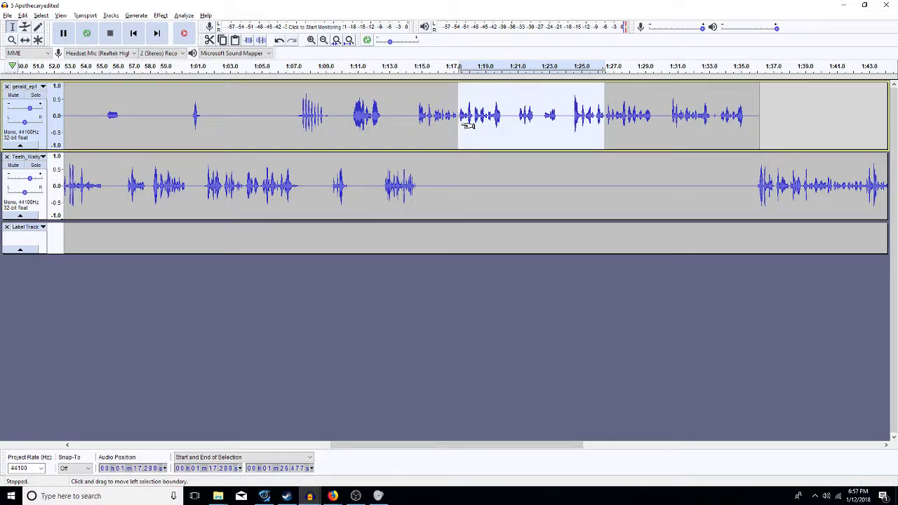
pyautogui.hotkey('shift', 'Left')
pyautogui.hotkey('shift', 'Left')
pyautogui.hotkey('shift', 'Left')
pyautogui.hotkey('shift', 'Left')
pyautogui.hotkey('shift', 'Left')
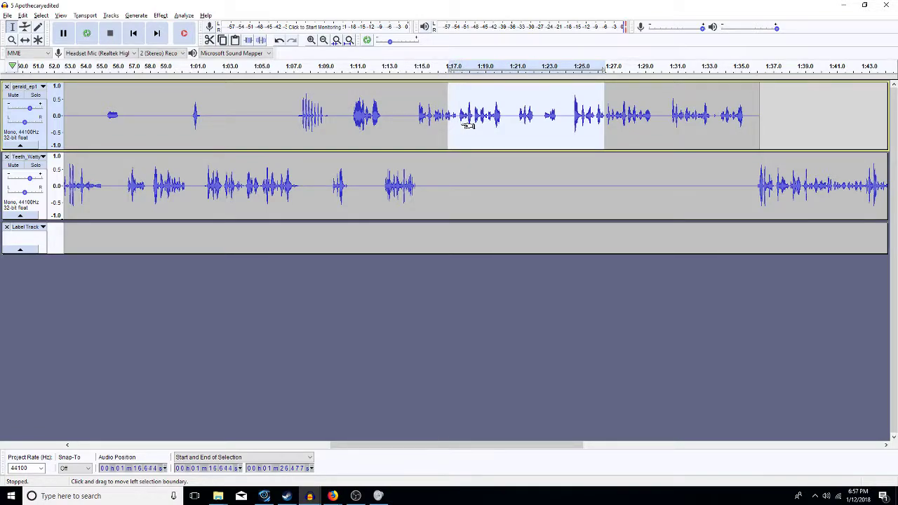
pyautogui.hotkey('shift', 'Left')
pyautogui.press('space')
pyautogui.press('space')
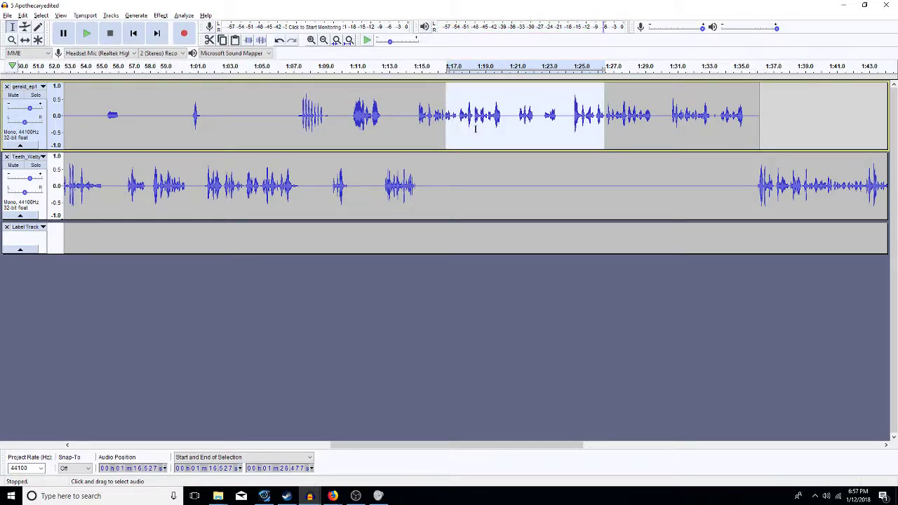
# Step: Delete the gerald_ep1 audio from 1:16.937 to 1:26.872 and play the joined line from 1:14.771
pyautogui.click(311, 40)
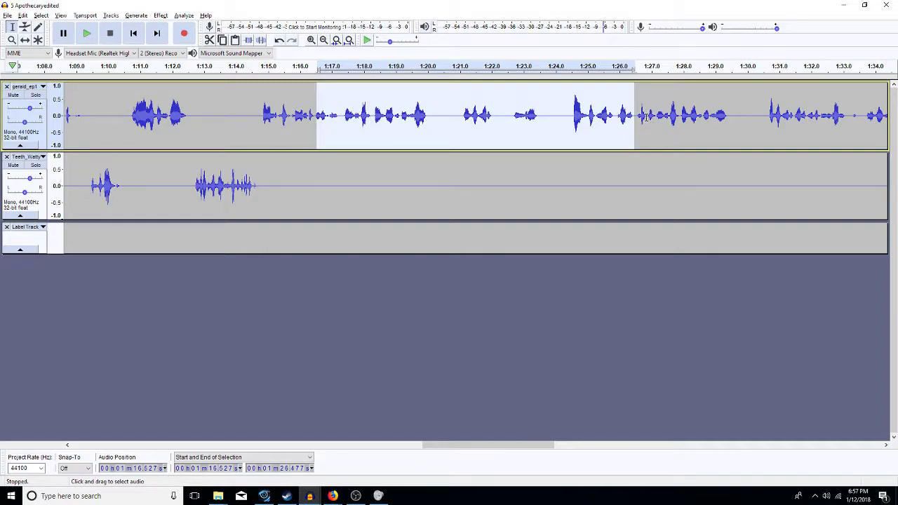
pyautogui.moveTo(646, 116); pyautogui.dragTo(320, 120)
pyautogui.press('space')
pyautogui.press('space')
pyautogui.press('Delete')
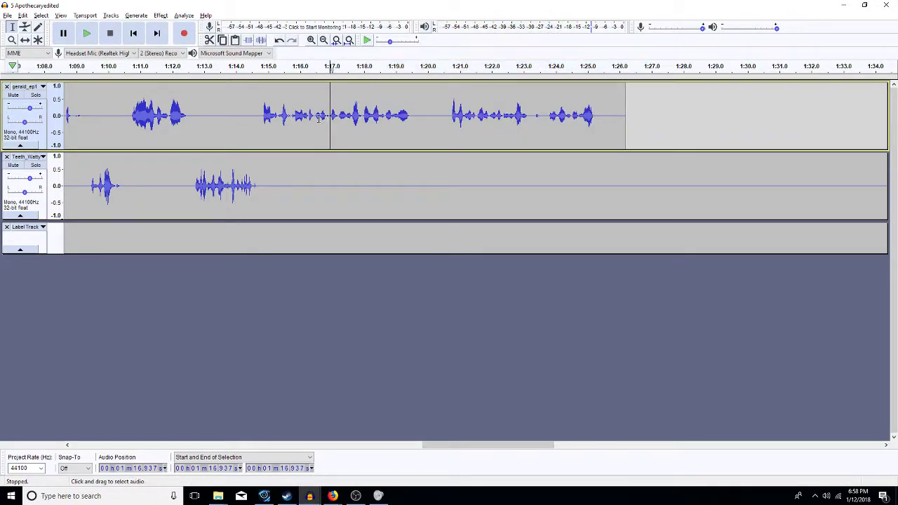
pyautogui.click(261, 119)
pyautogui.press('space')
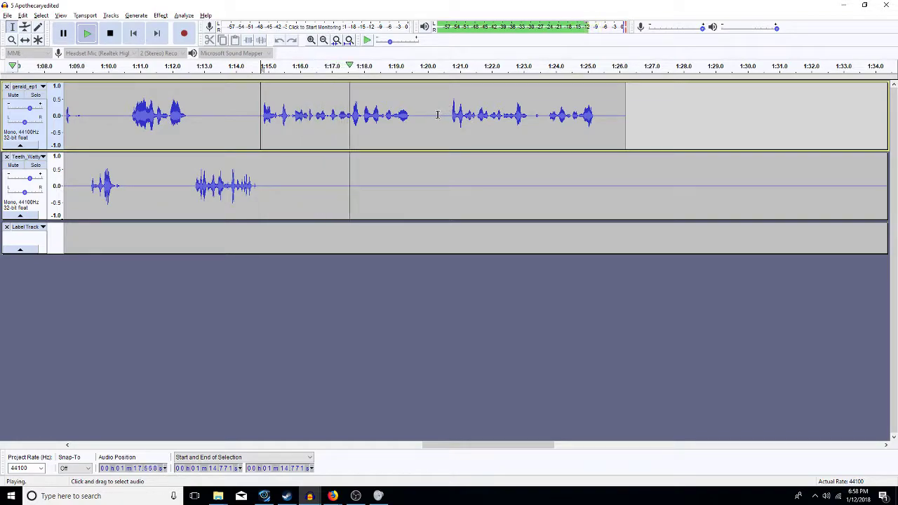
pyautogui.press('space')
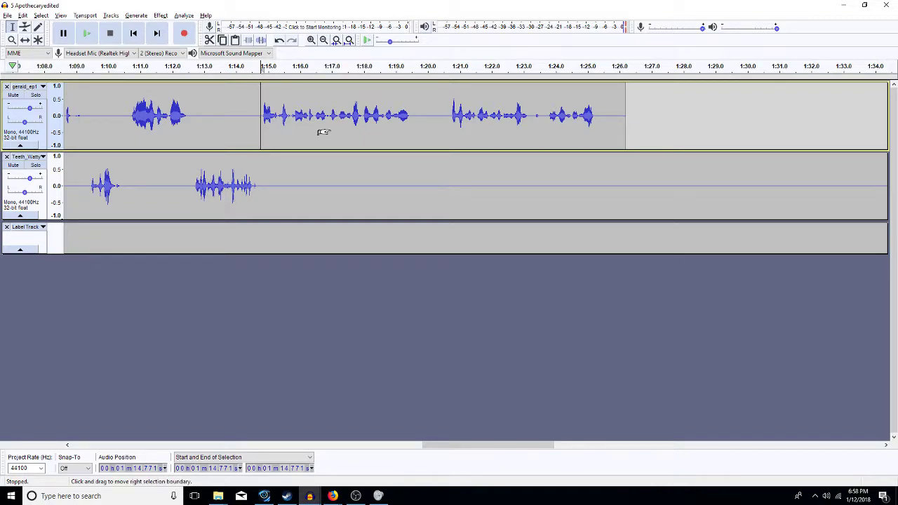
# Step: Undo the gerald_ep1 cut, delete from 1:16.849 to 1:26.872 instead, and play the join from 1:14.771
pyautogui.click(330, 131)
pyautogui.hotkey('ctrl', 'v')
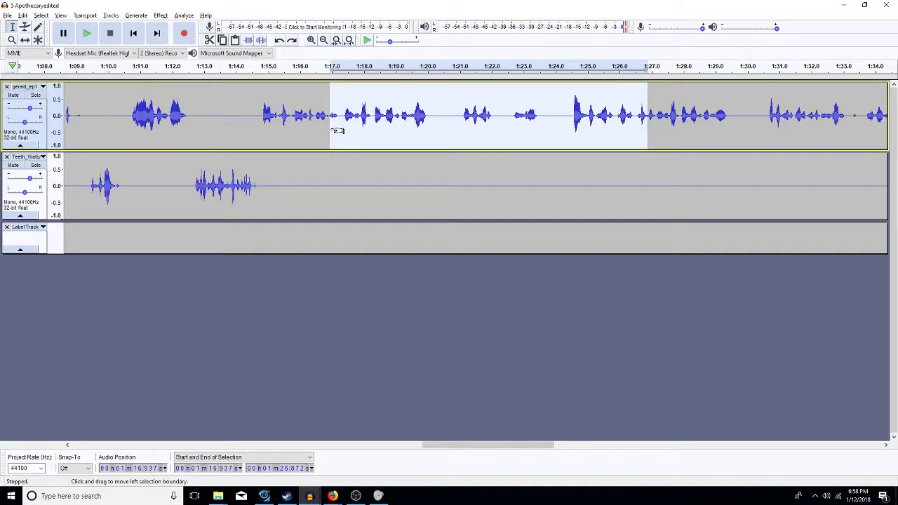
pyautogui.hotkey('shift', 'Left')
pyautogui.hotkey('shift', 'Left')
pyautogui.hotkey('shift', 'Left')
pyautogui.hotkey('shift', 'Left')
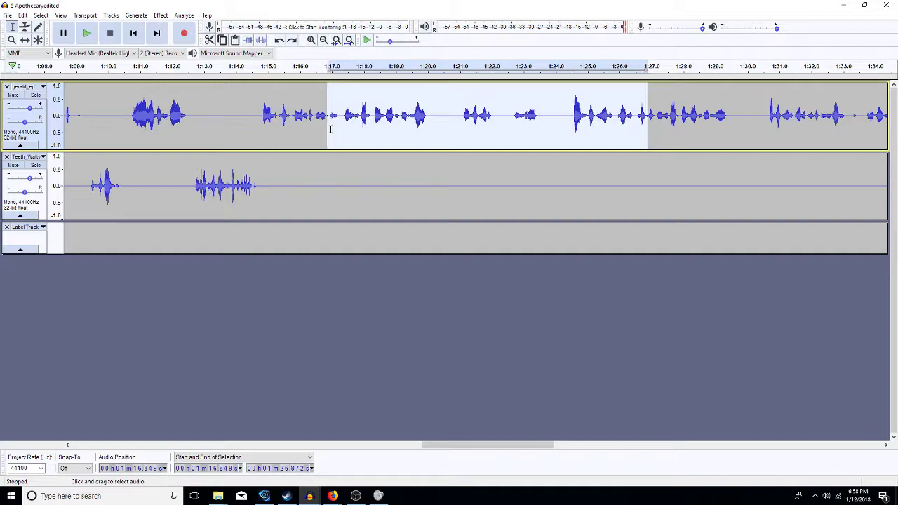
pyautogui.press('Delete')
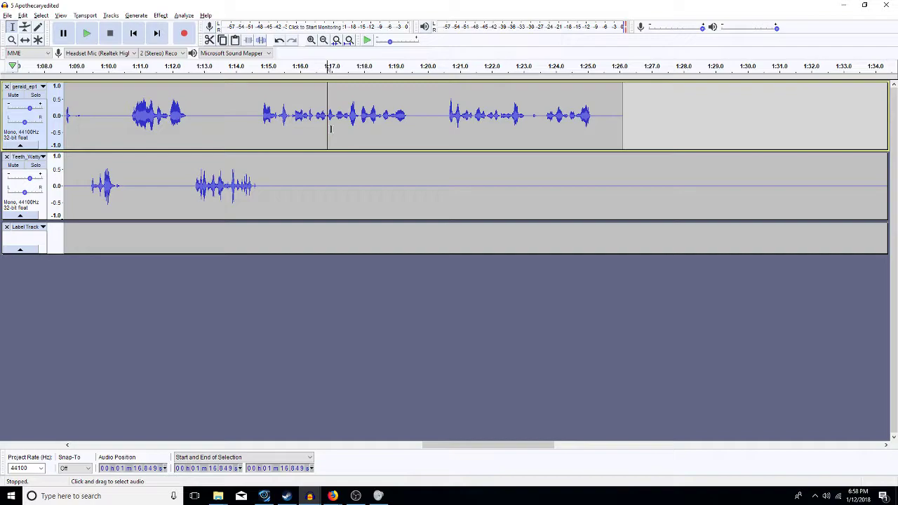
pyautogui.click(260, 124)
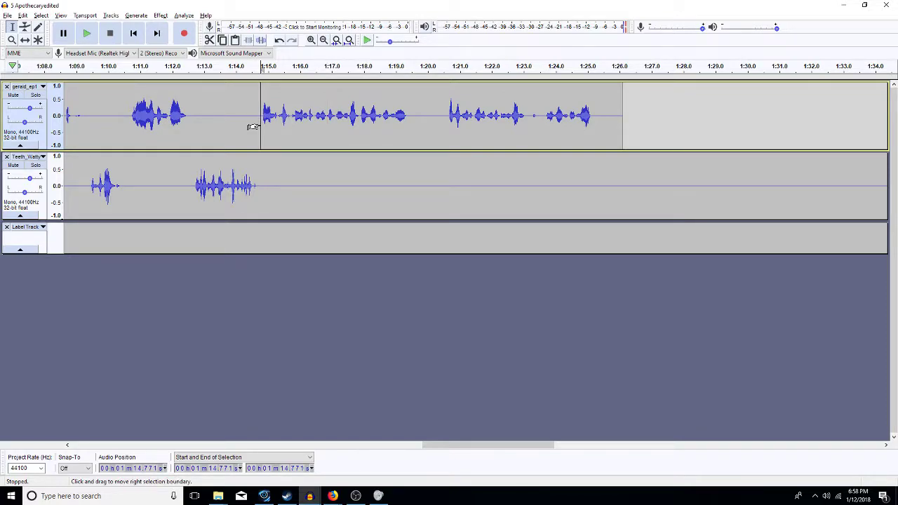
pyautogui.press('space')
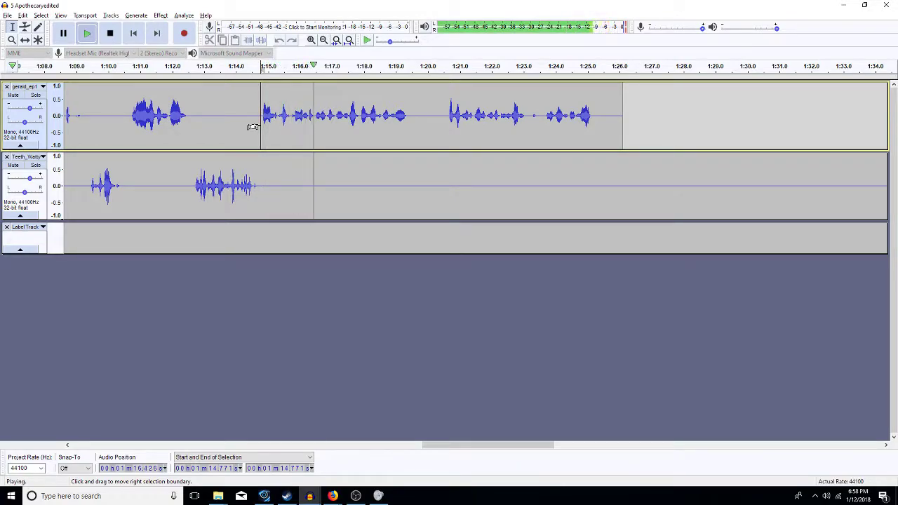
pyautogui.press('space')
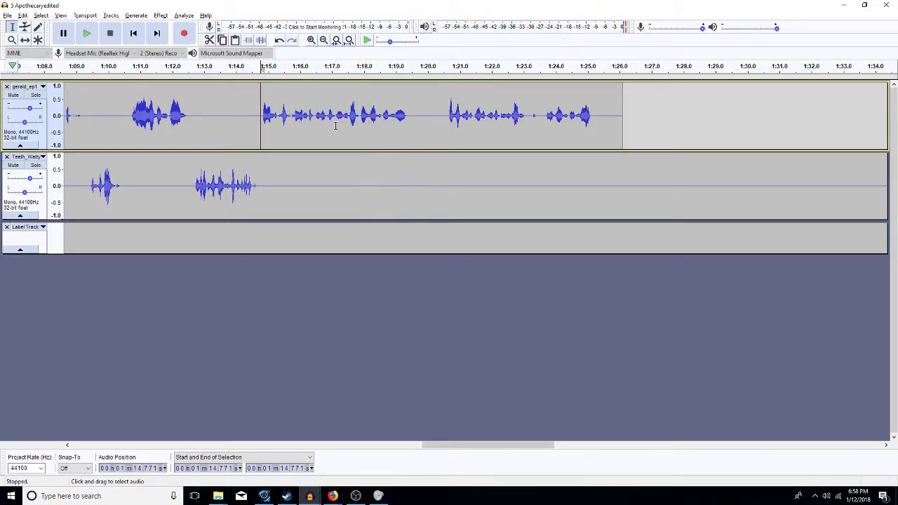
# Step: Restore the cut gerald_ep1 audio, delete from 1:16.849 to 1:26.887, and play the join from 1:14.450
pyautogui.click(327, 129)
pyautogui.hotkey('ctrl', 'v')
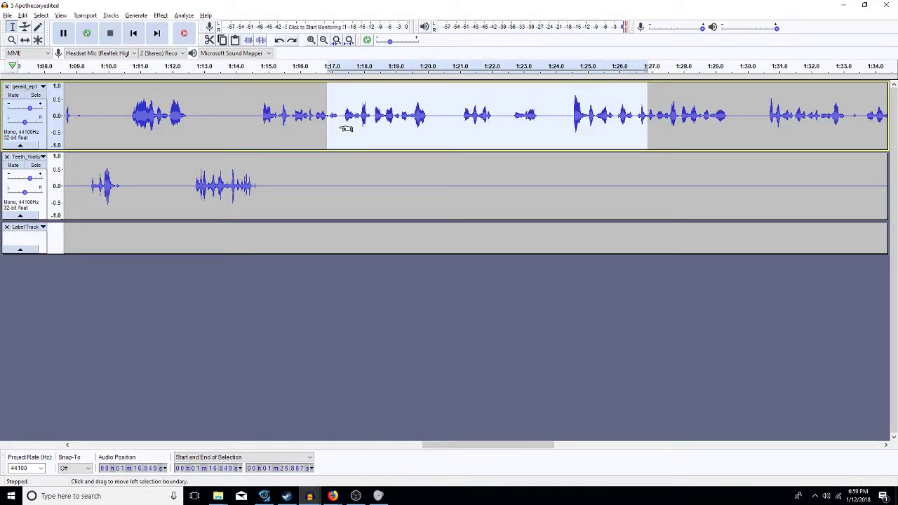
pyautogui.hotkey('ctrl', 'z')
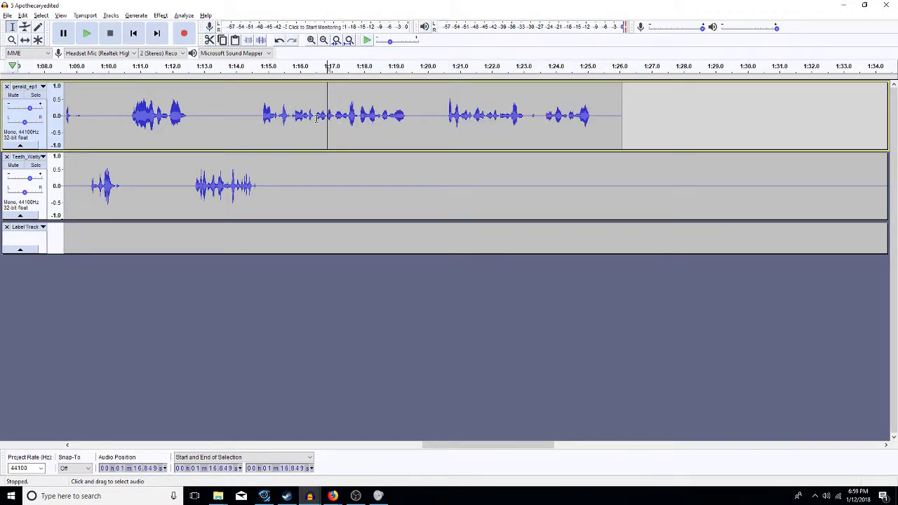
pyautogui.click(251, 123)
pyautogui.press('space')
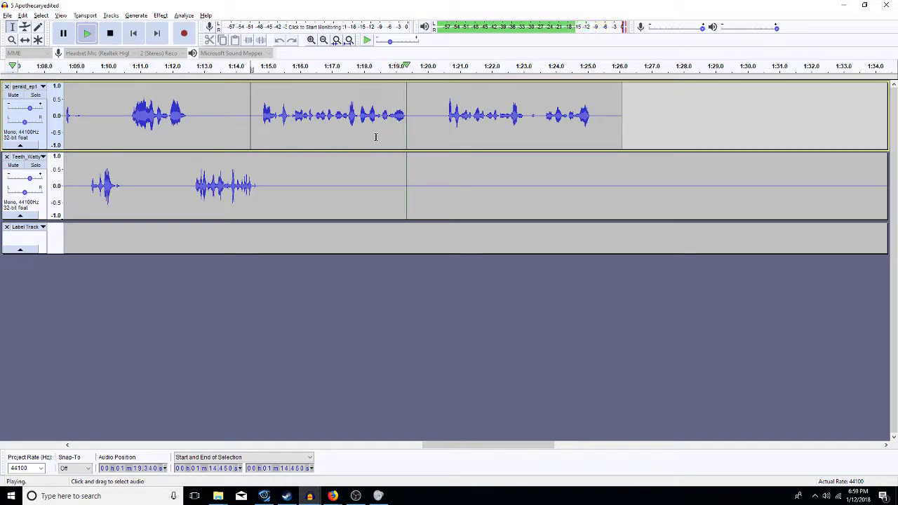
pyautogui.press('space')
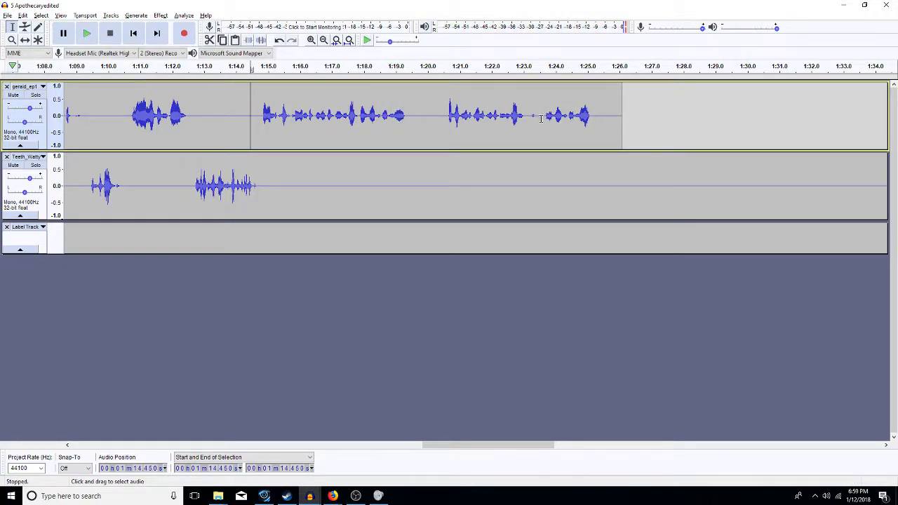
# Step: Play the last gerald_ep1 take from 1:23.609 and silence the leftover takes from 1:20.171 to 1:25.921
pyautogui.click(544, 121)
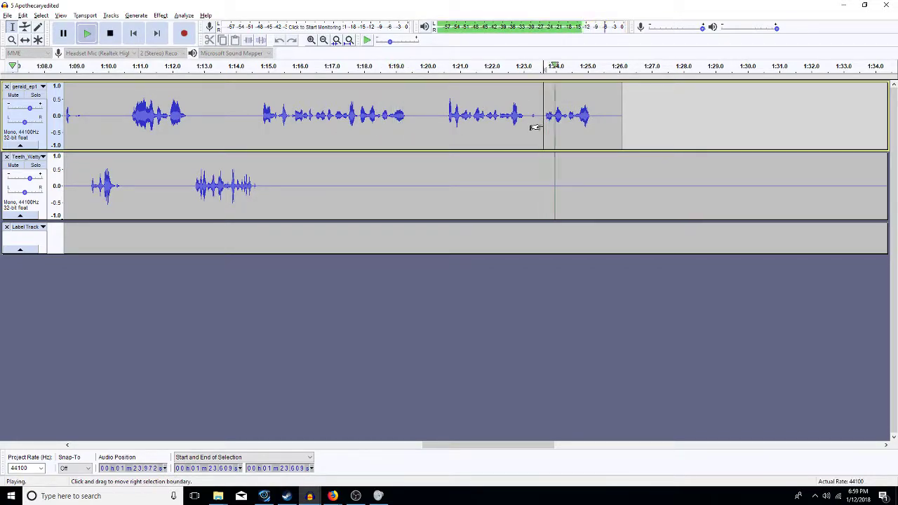
pyautogui.moveTo(616, 119); pyautogui.dragTo(434, 118)
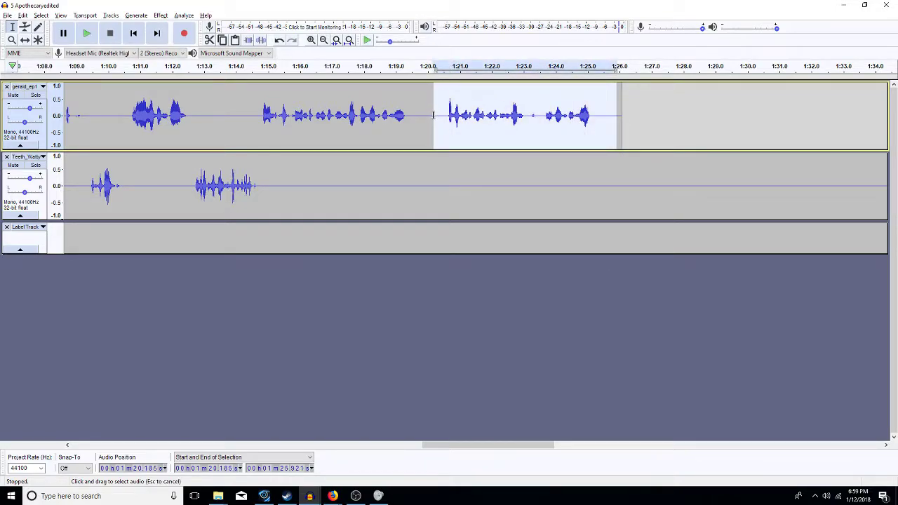
pyautogui.hotkey('ctrl', 'l')
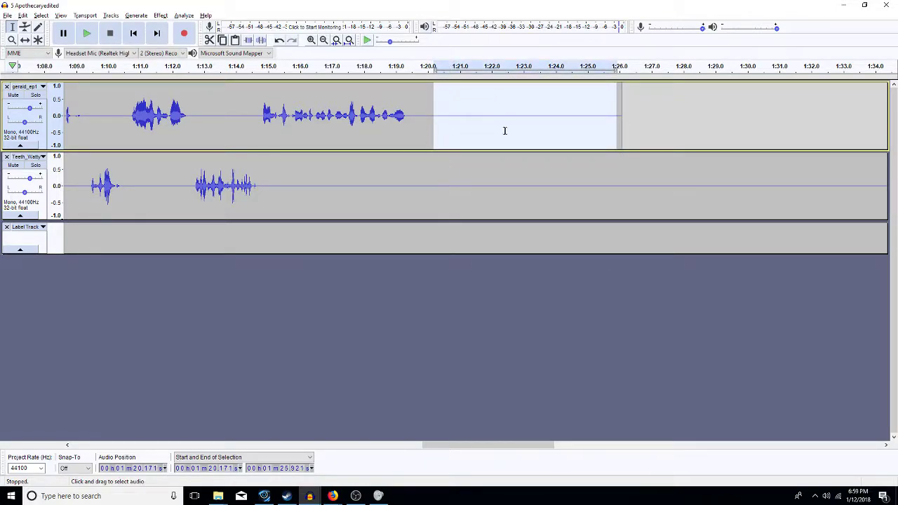
# Step: Trim the silent end of the gerald_ep1 track by deleting everything after 1:22.629
pyautogui.moveTo(622, 133); pyautogui.dragTo(512, 133)
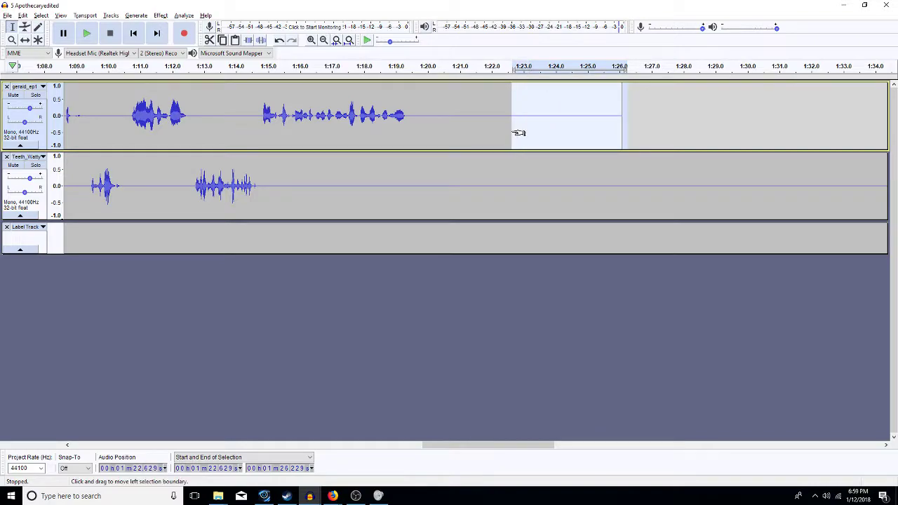
pyautogui.press('Left')
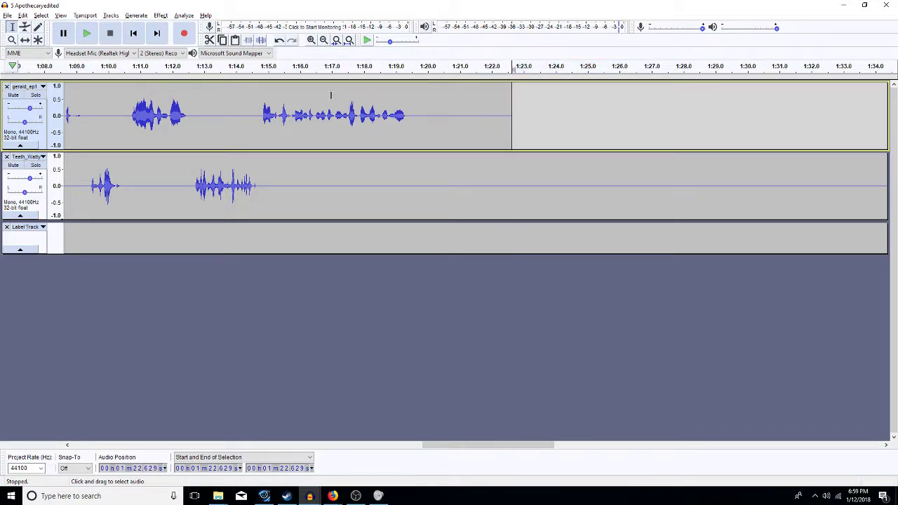
pyautogui.click(323, 40)
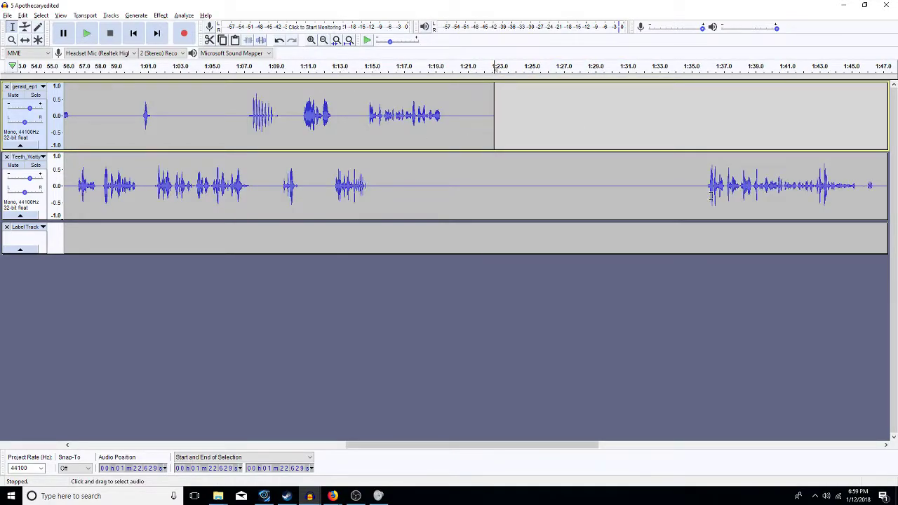
# Step: Delete the Teeth_Watty silence from 1:19.805 to 1:35.813 and play the line that follows the join
pyautogui.moveTo(704, 191); pyautogui.dragTo(449, 187)
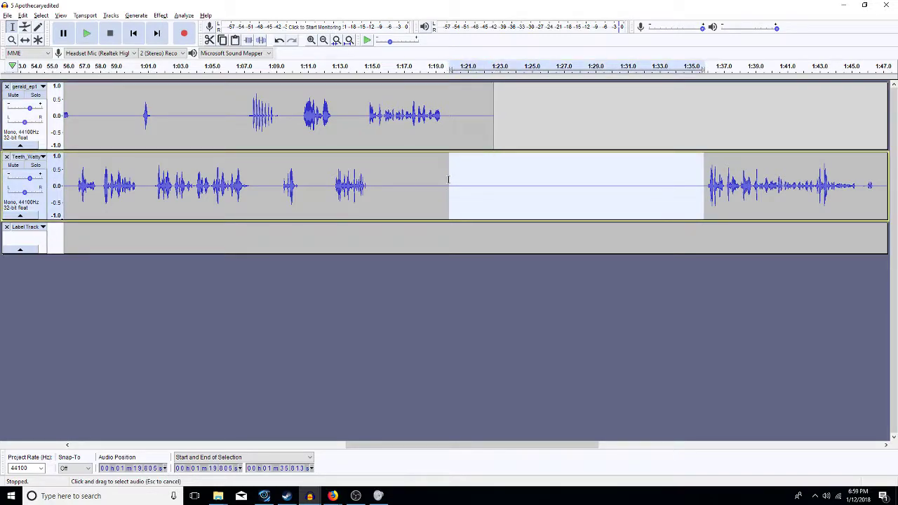
pyautogui.press('Delete')
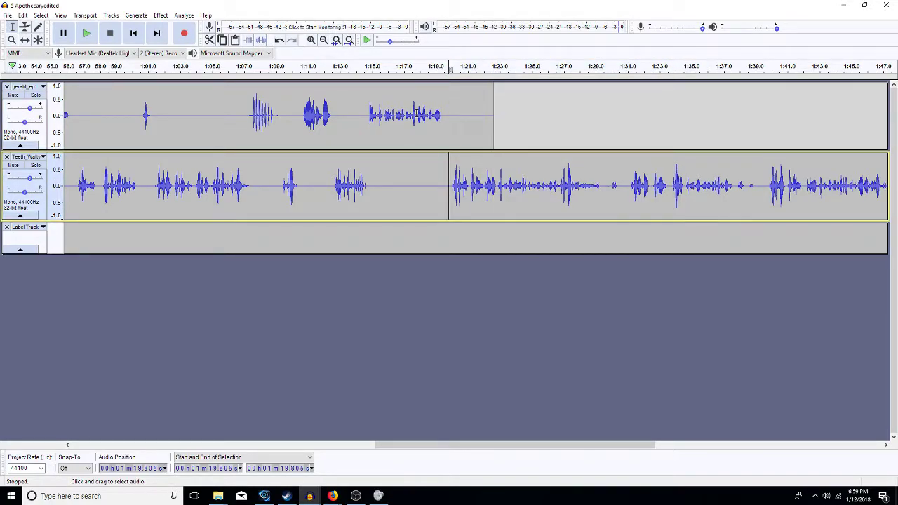
pyautogui.hotkey('ctrl', 'f')
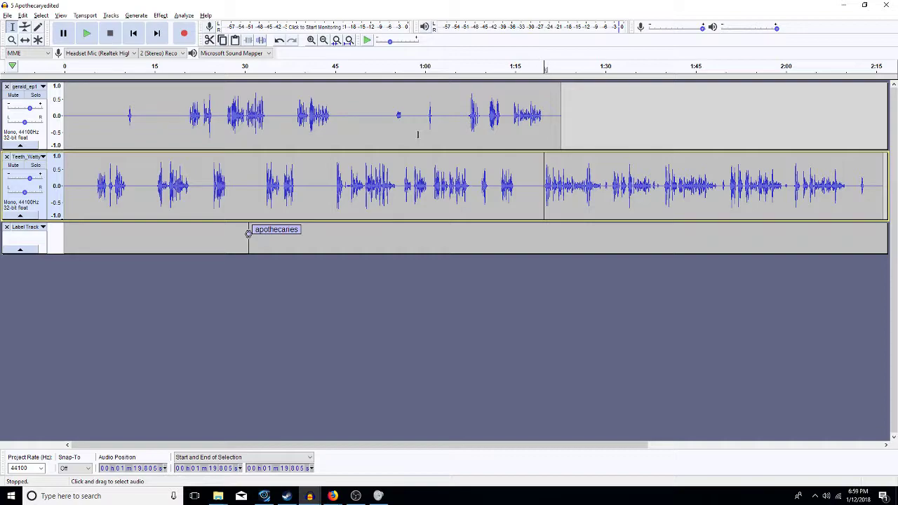
pyautogui.press('space')
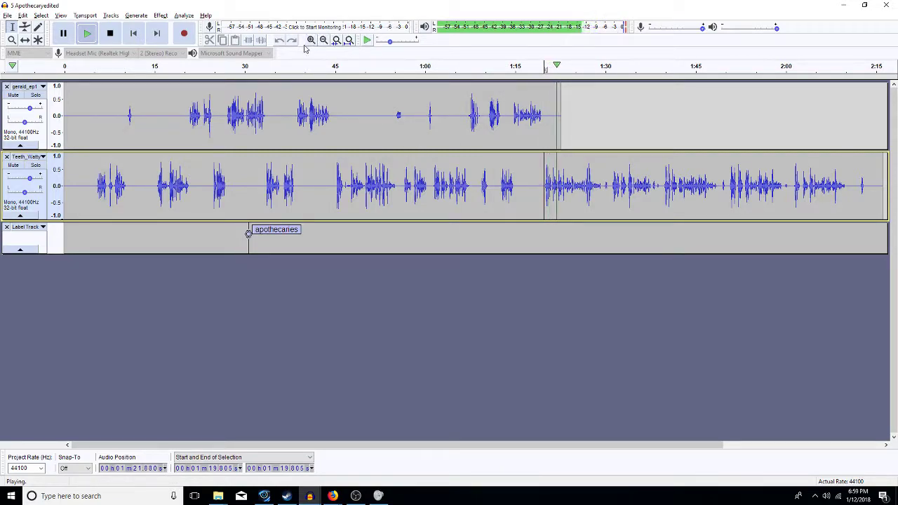
pyautogui.hotkey('ctrl', '1')
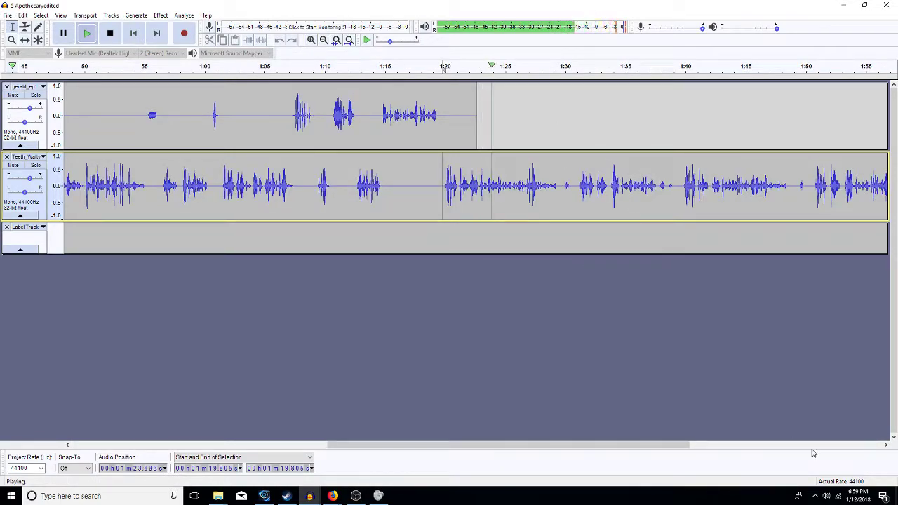
pyautogui.click(885, 446)
pyautogui.click(885, 445)
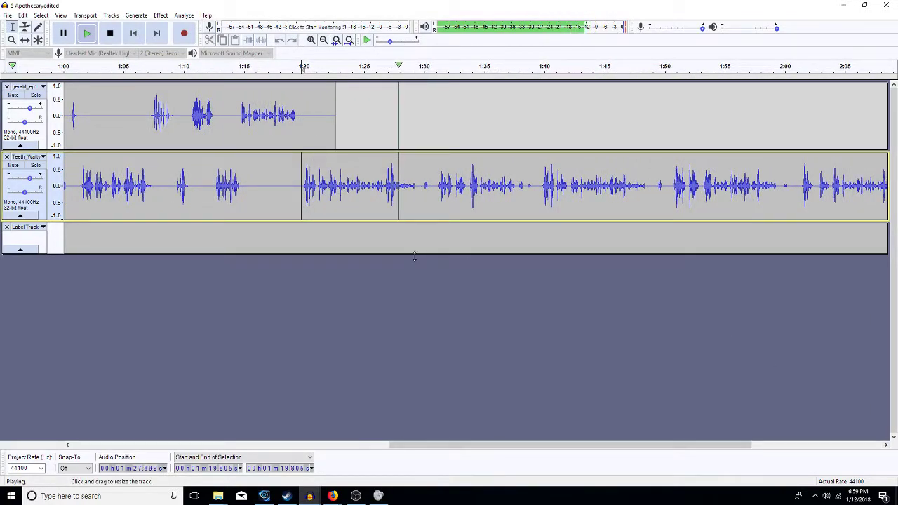
pyautogui.press('space')
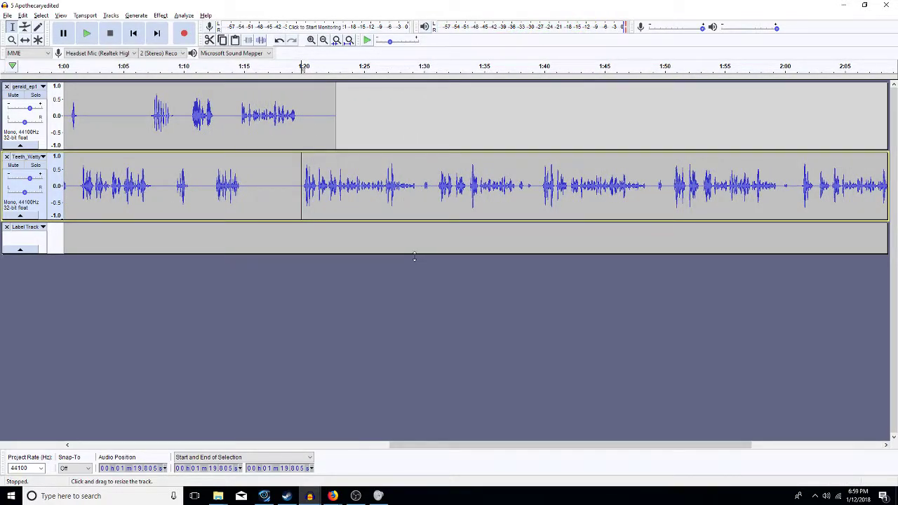
# Step: Play the Teeth_Watty take at 1:50.637 and delete the earlier takes from 1:20.110 up to it
pyautogui.click(672, 195)
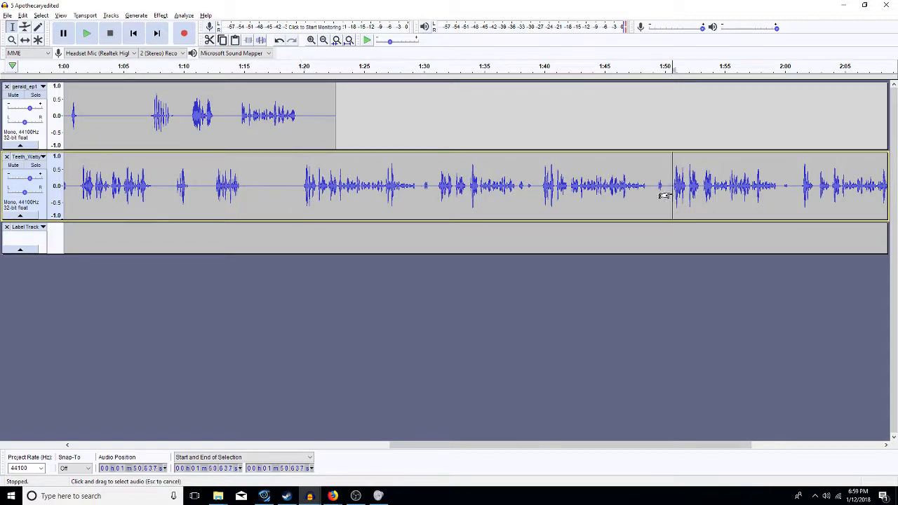
pyautogui.press('space')
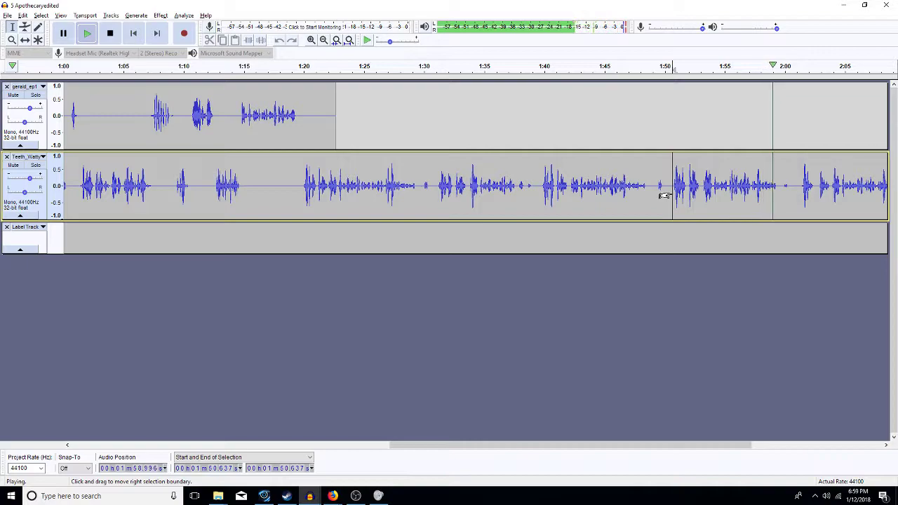
pyautogui.press('space')
pyautogui.moveTo(664, 196); pyautogui.dragTo(296, 213)
pyautogui.press('Delete')
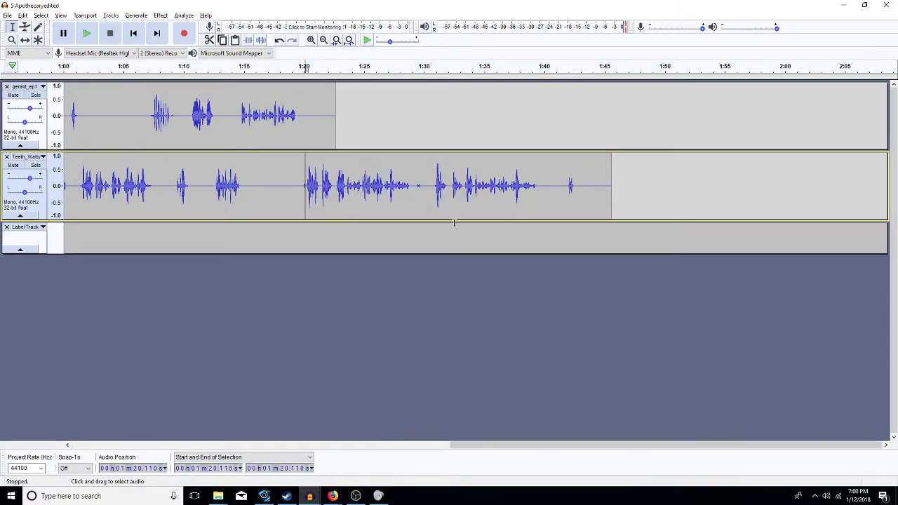
# Step: Silence the leftover takes after the last Teeth_Watty line and delete the track's end from 1:33.954 onward
pyautogui.moveTo(412, 185); pyautogui.dragTo(603, 197)
pyautogui.hotkey('ctrl', 'l')
pyautogui.moveTo(659, 187); pyautogui.dragTo(472, 185)
pyautogui.press('Delete')
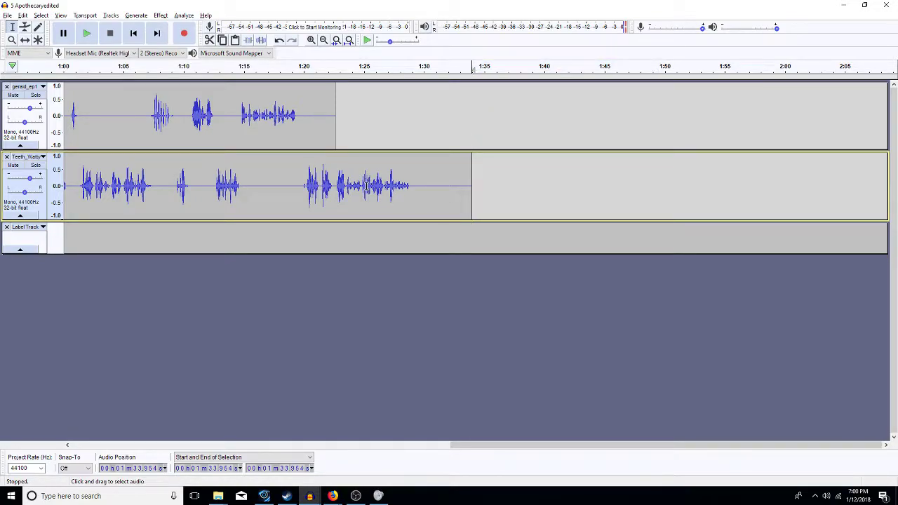
# Step: Play the start of the last Teeth_Watty line and silence the small noise before it from 1:19.876 to 1:20.149
pyautogui.click(295, 184)
pyautogui.click(302, 196)
pyautogui.press('space')
pyautogui.press('space')
pyautogui.moveTo(305, 196); pyautogui.dragTo(307, 196)
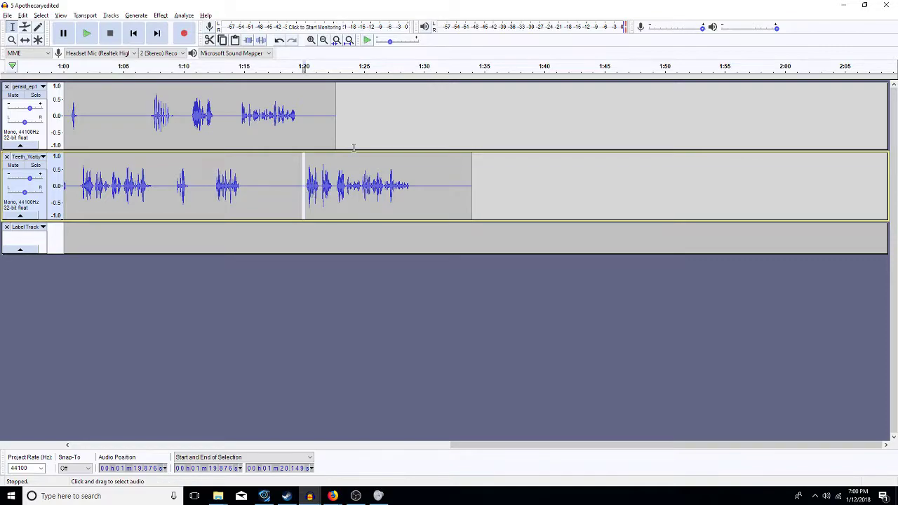
# Step: Amplify the quieter end of the last Teeth_Watty line from 1:23.538 to 1:31.055
pyautogui.click(349, 40)
pyautogui.click(527, 163)
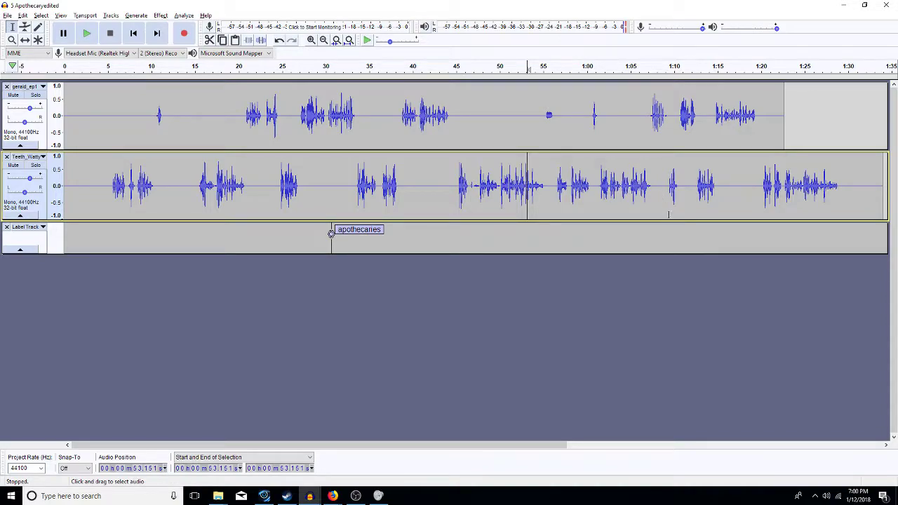
pyautogui.moveTo(856, 193); pyautogui.dragTo(792, 208)
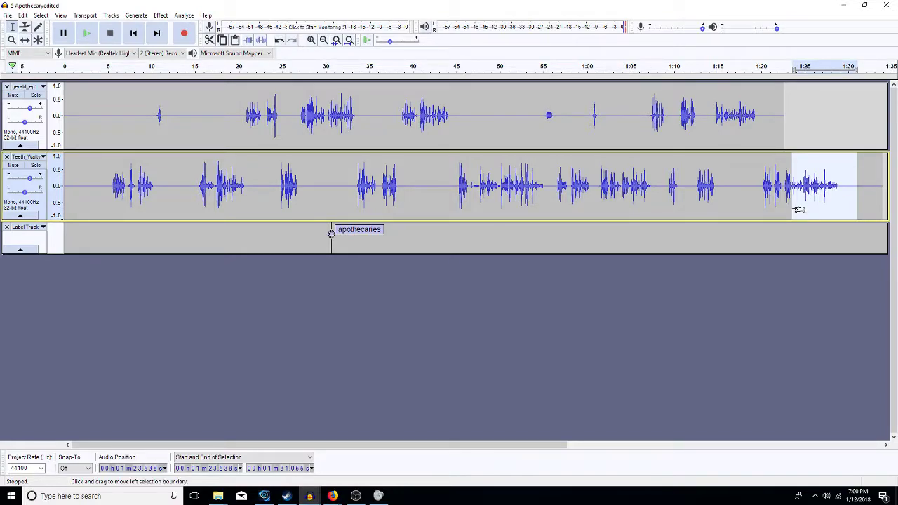
pyautogui.hotkey('alt', 'c')
pyautogui.press('a')
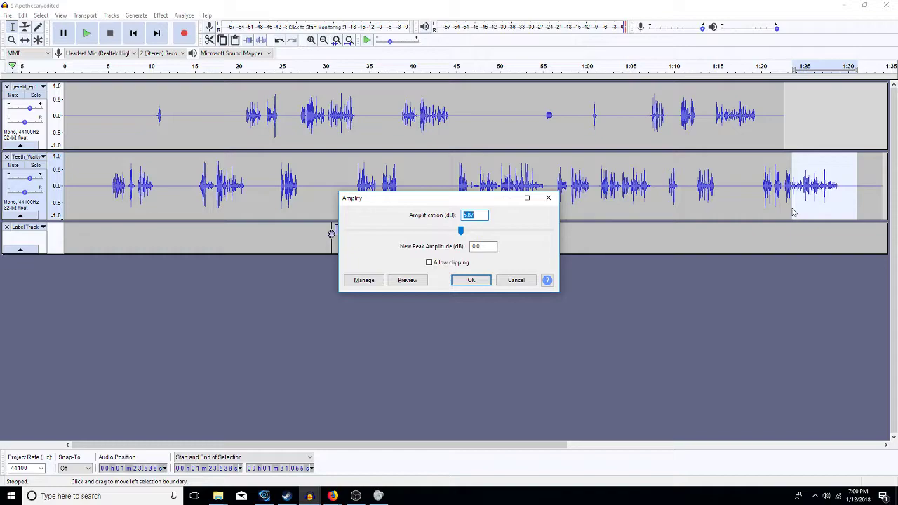
pyautogui.press('Return')
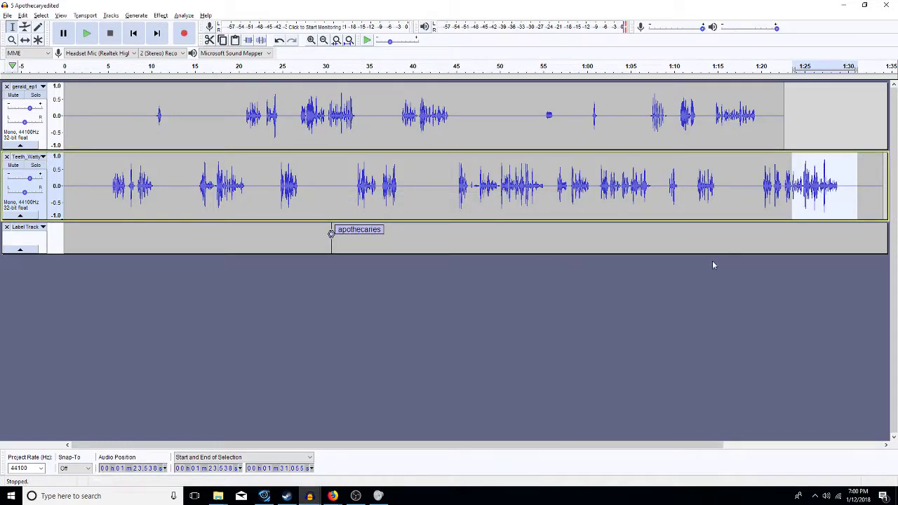
# Step: Amplify the Teeth_Watty lines from 55.997 seconds to 1:15.539 by 2 dB
pyautogui.click(722, 206)
pyautogui.moveTo(551, 197); pyautogui.dragTo(551, 197)
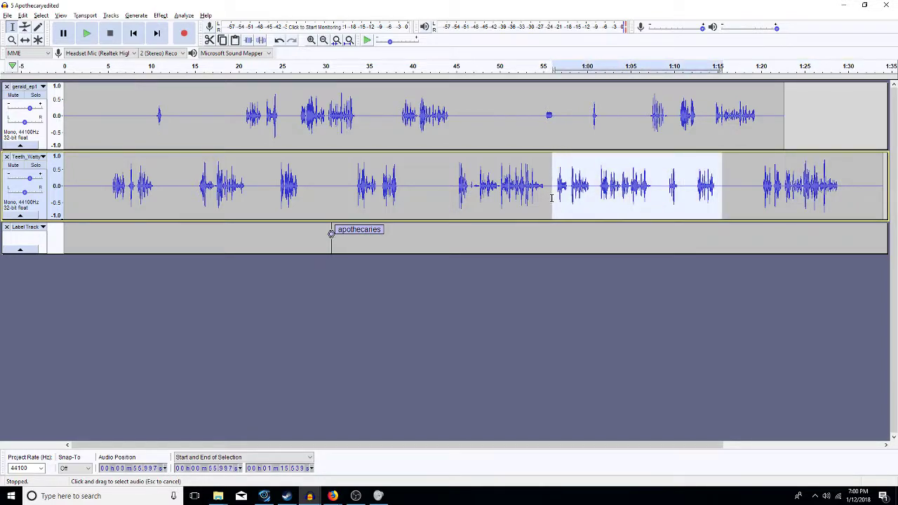
pyautogui.hotkey('ctrl', 'shift', 'a')
pyautogui.write('1')
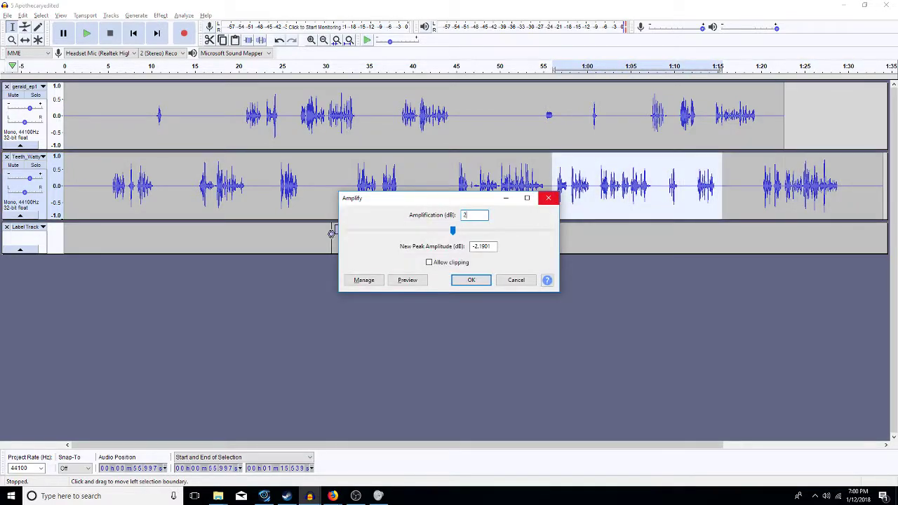
pyautogui.press('Return')
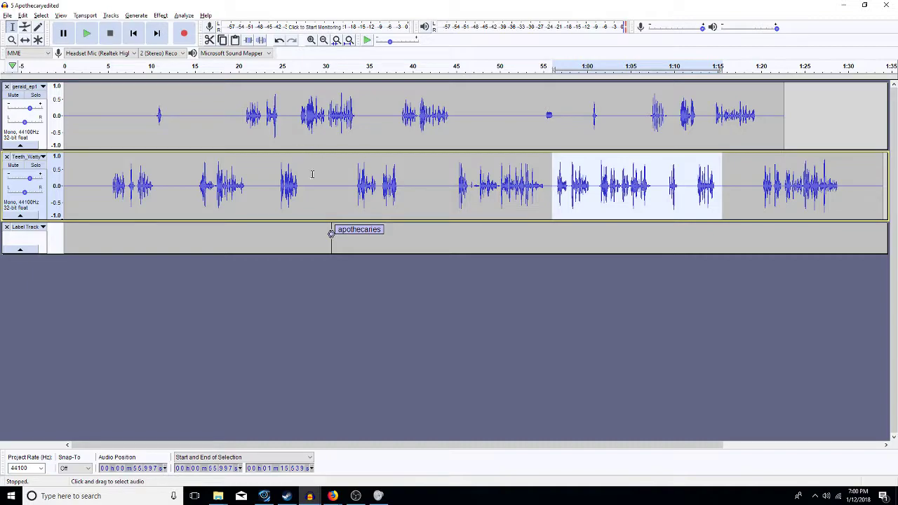
# Step: Process the whole Teeth_Watty track to bring its highest peaks down to an even level
pyautogui.doubleClick(334, 188)
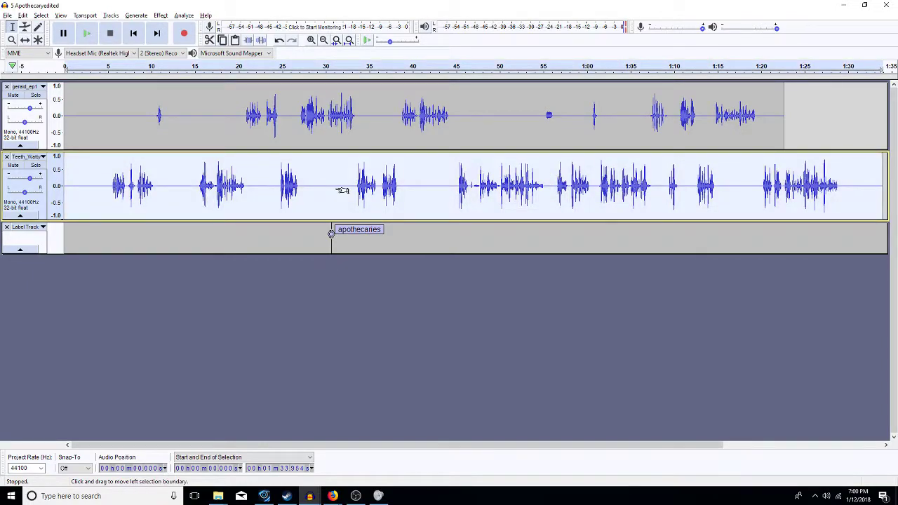
pyautogui.hotkey('ctrl', 'shift', 'g')
pyautogui.press('Return')
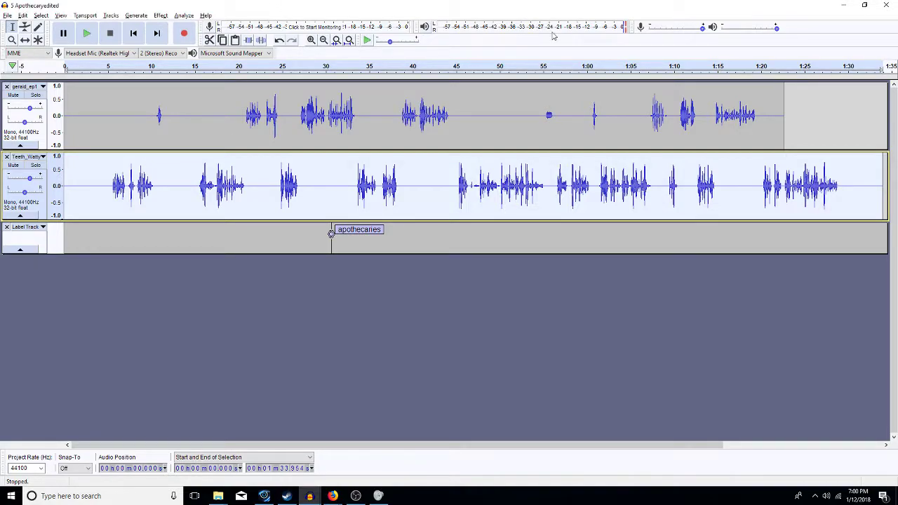
# Step: Amplify the gerald_ep1 line from 1:14.304 to 1:19.566, and the one from 37.850 to 45.581 seconds by 2 dB
pyautogui.moveTo(757, 116); pyautogui.dragTo(712, 117)
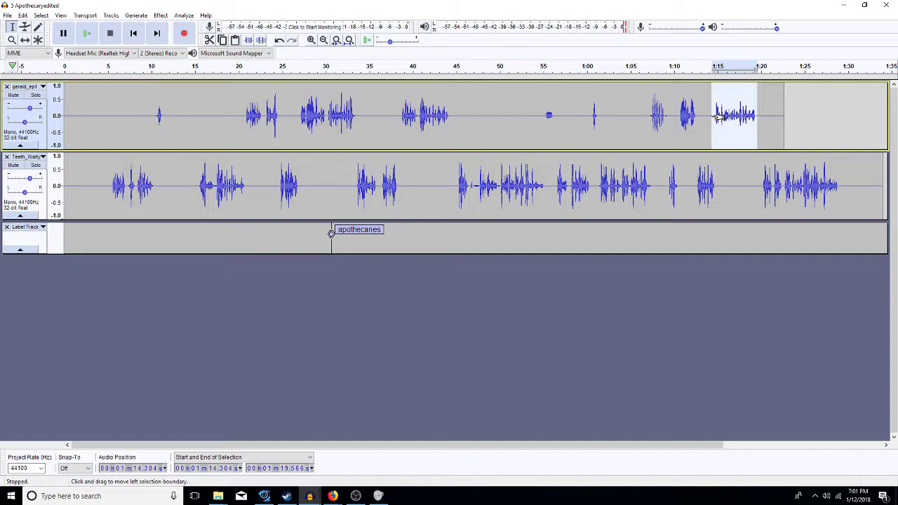
pyautogui.hotkey('ctrl', 'r')
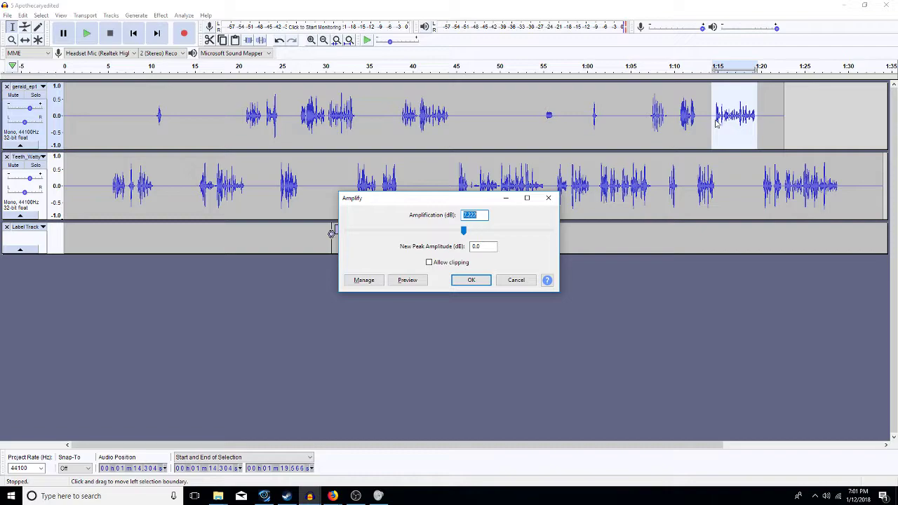
pyautogui.press('Return')
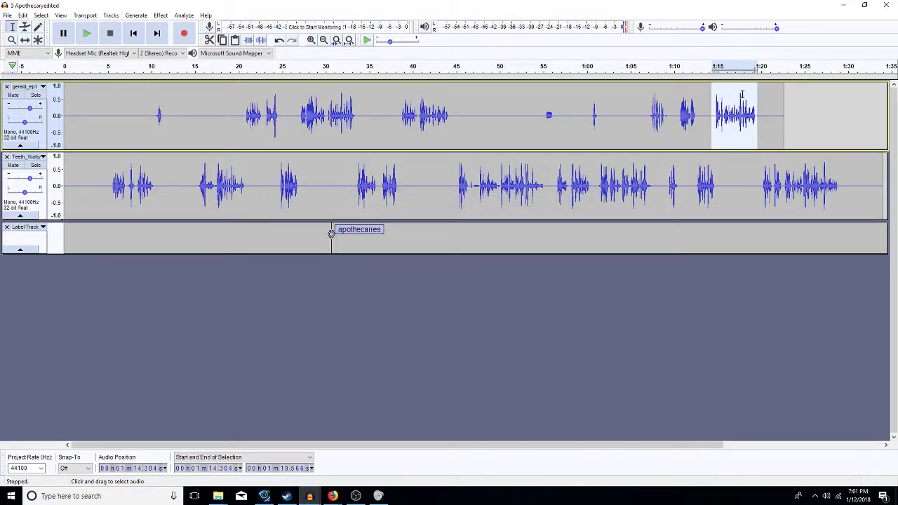
pyautogui.moveTo(460, 122); pyautogui.dragTo(395, 123)
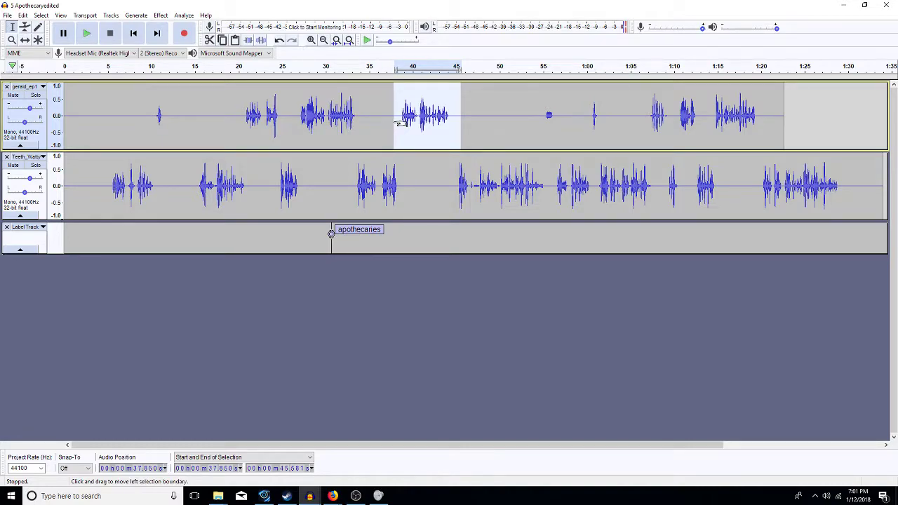
pyautogui.hotkey('ctrl', 'r')
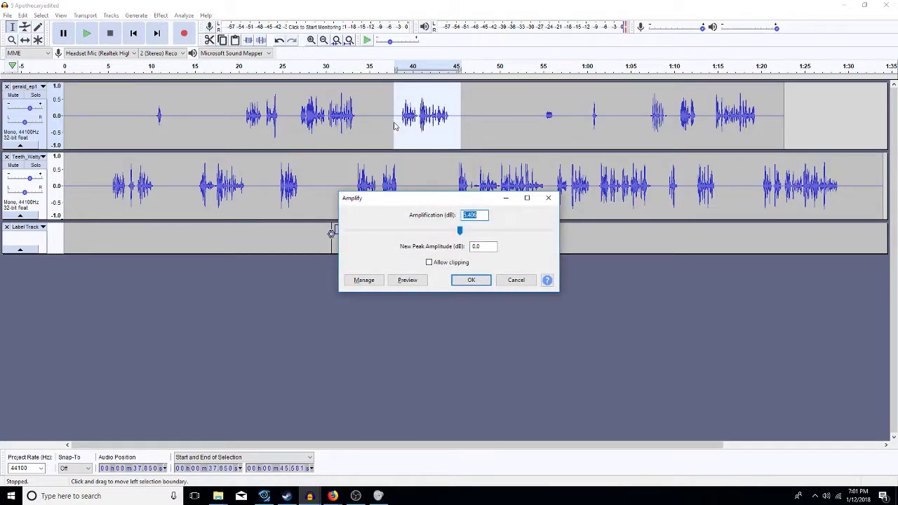
pyautogui.write('2')
pyautogui.press('Return')
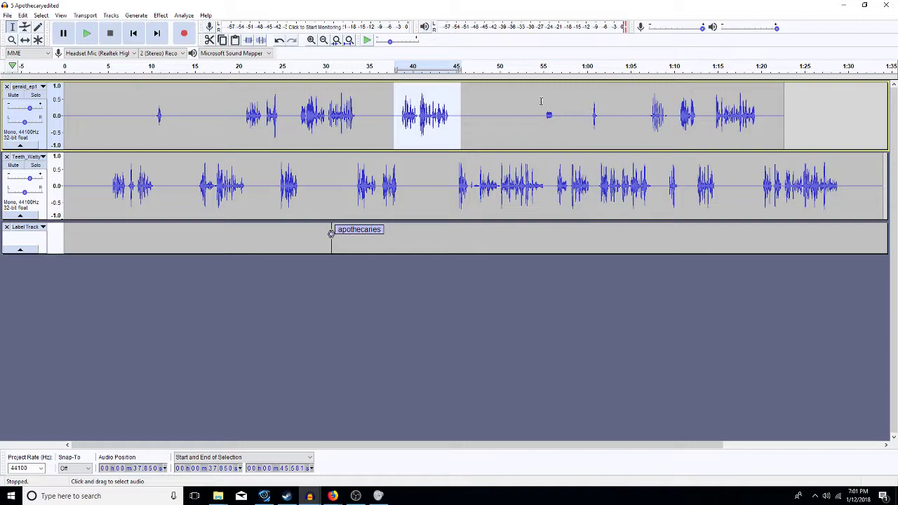
# Step: Amplify the short gerald_ep1 clips from 54.493 to 56.963 seconds and from 20.562 to 23.032 seconds
pyautogui.moveTo(547, 126)
pyautogui.mouseDown()
pyautogui.moveTo(560, 129)
pyautogui.moveTo(533, 130)
pyautogui.moveTo(560, 127)
pyautogui.mouseUp()
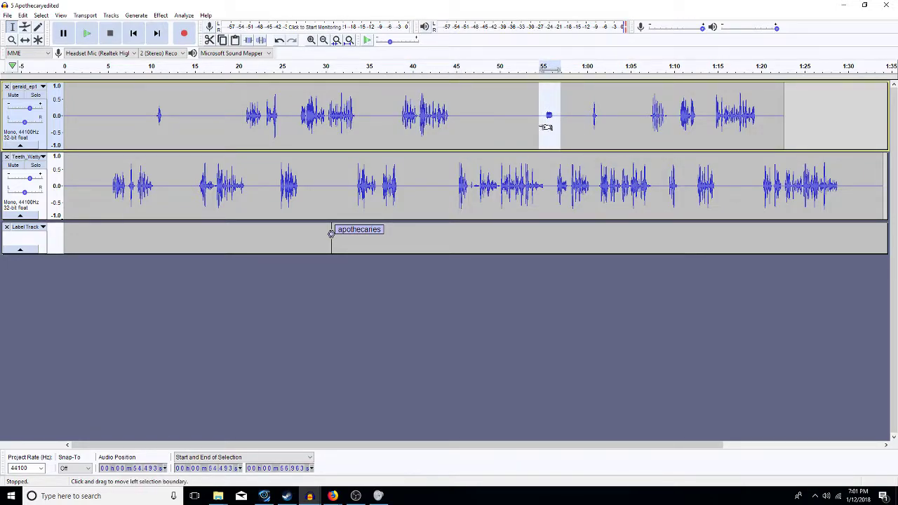
pyautogui.hotkey('ctrl', 'r')
pyautogui.press('Return')
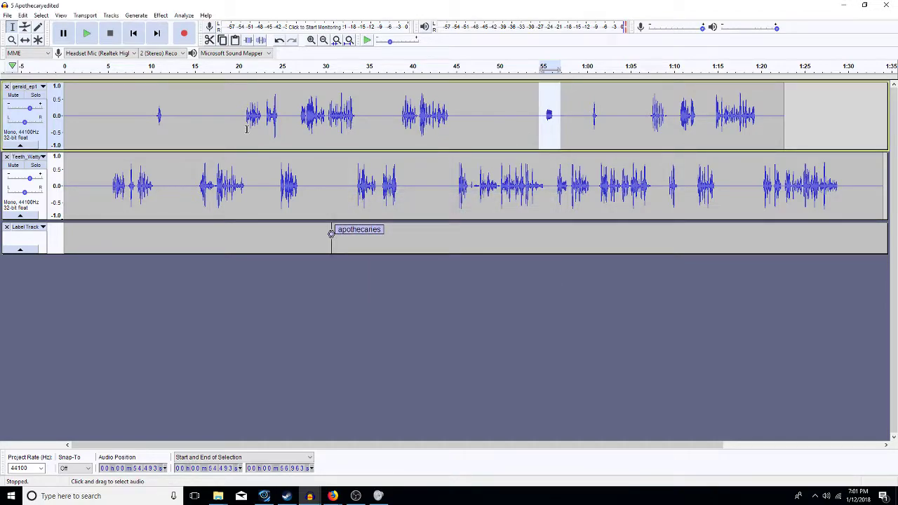
pyautogui.moveTo(243, 119); pyautogui.dragTo(265, 127)
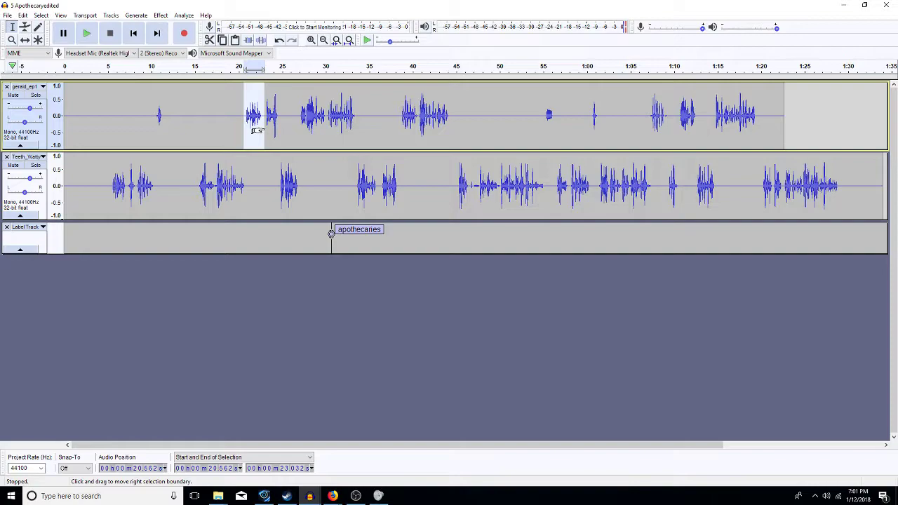
pyautogui.hotkey('ctrl', 'r')
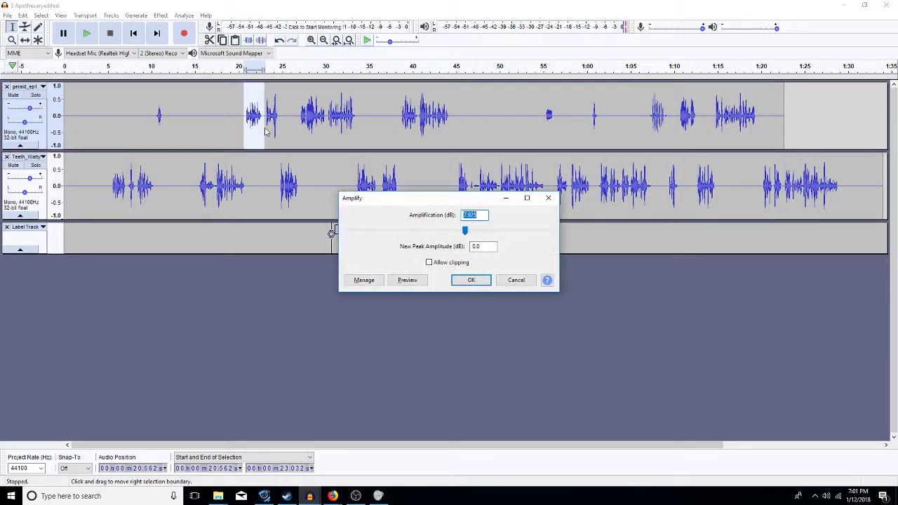
pyautogui.press('Return')
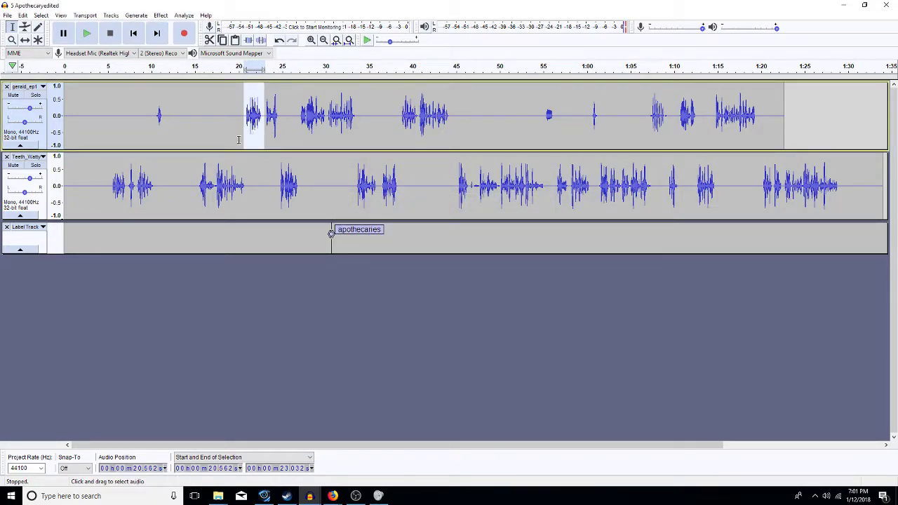
# Step: Play the edited scene's opening from 5.074 seconds to check both voices
pyautogui.click(99, 132)
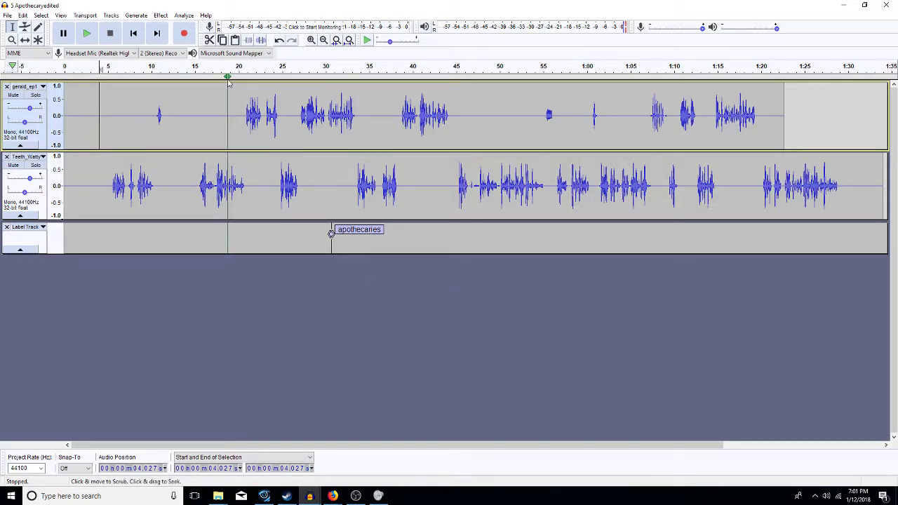
pyautogui.click(310, 41)
pyautogui.click(311, 41)
pyautogui.click(310, 41)
pyautogui.click(417, 141)
pyautogui.press('space')
pyautogui.press('space')
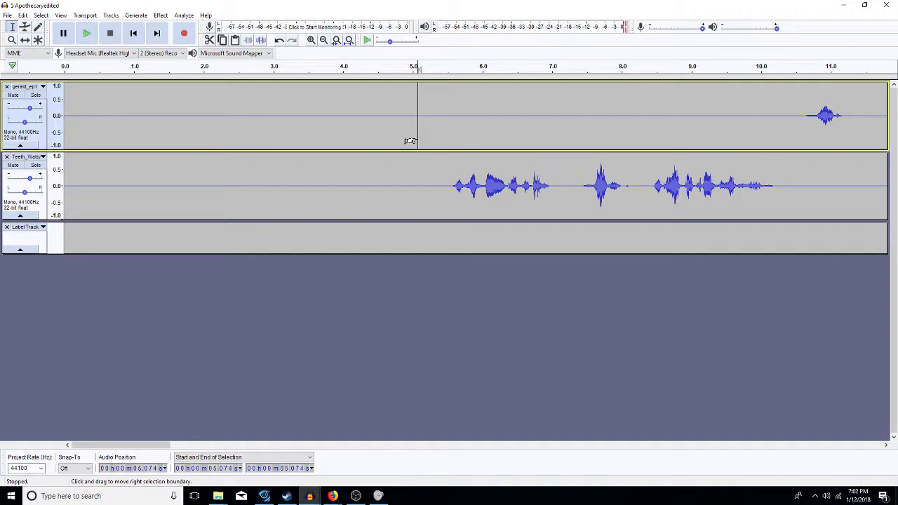
pyautogui.press('space')
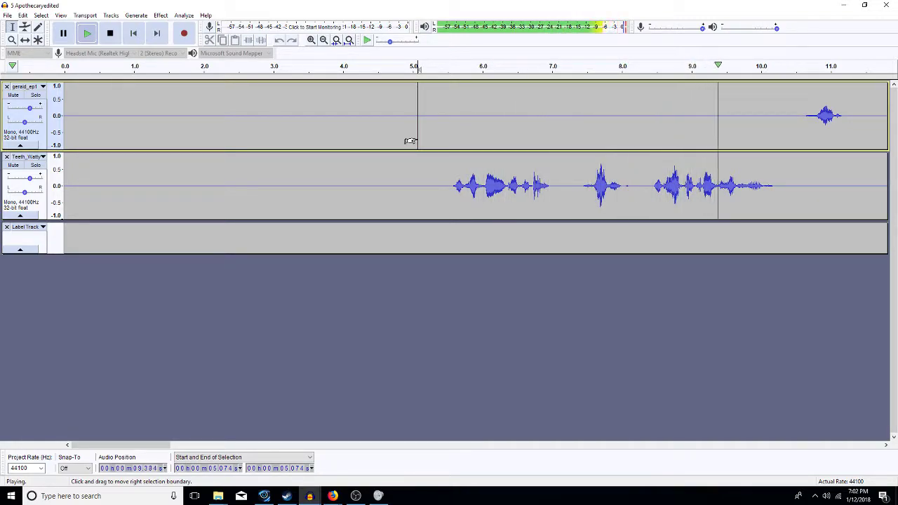
# Step: Replay the opening from 5.074 seconds and check the pauses on both tracks around the first short gerald_ep1 line
pyautogui.press('space')
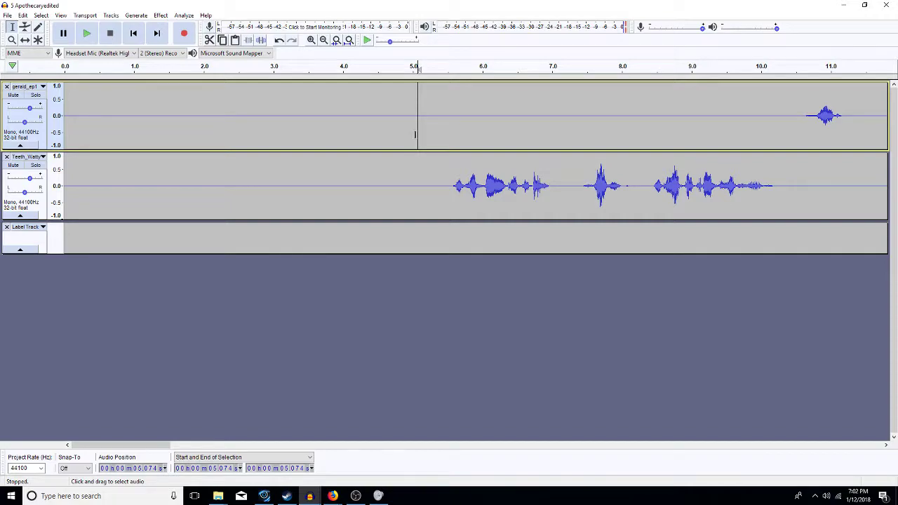
pyautogui.press('space')
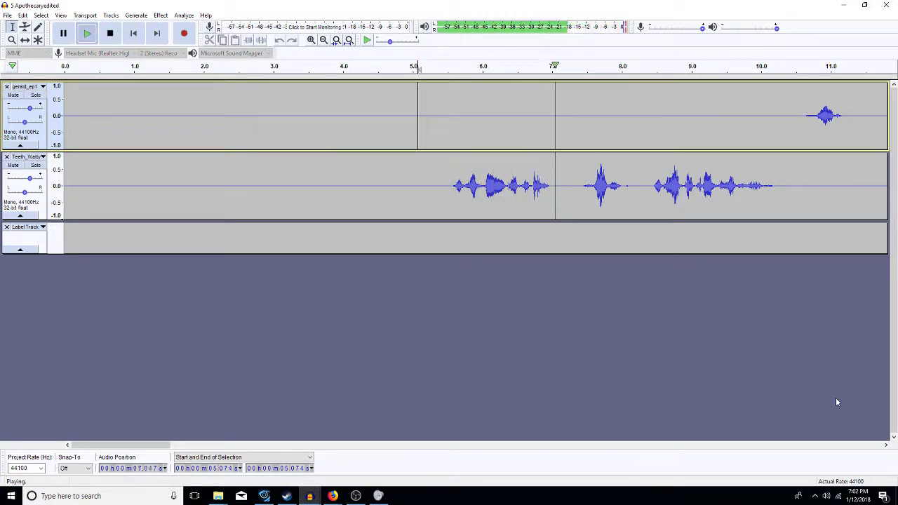
pyautogui.click(800, 446)
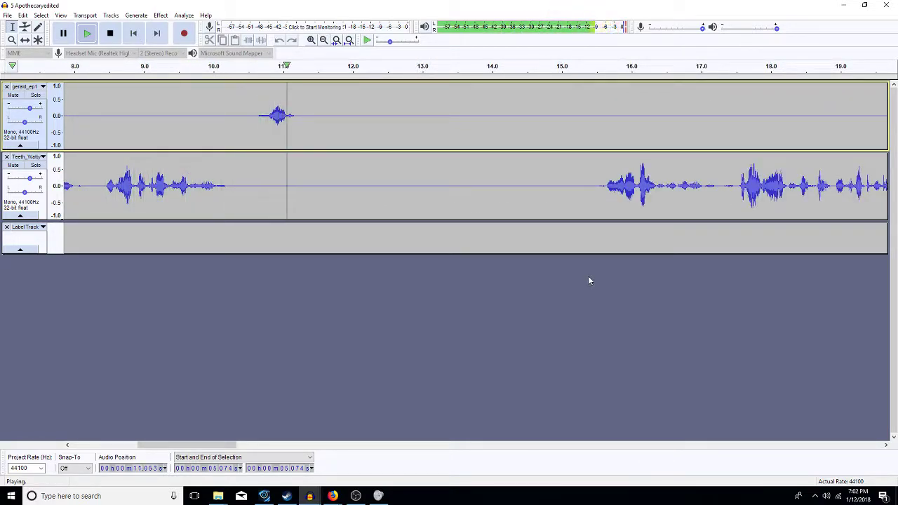
pyautogui.press('space')
pyautogui.moveTo(202, 118); pyautogui.dragTo(255, 127)
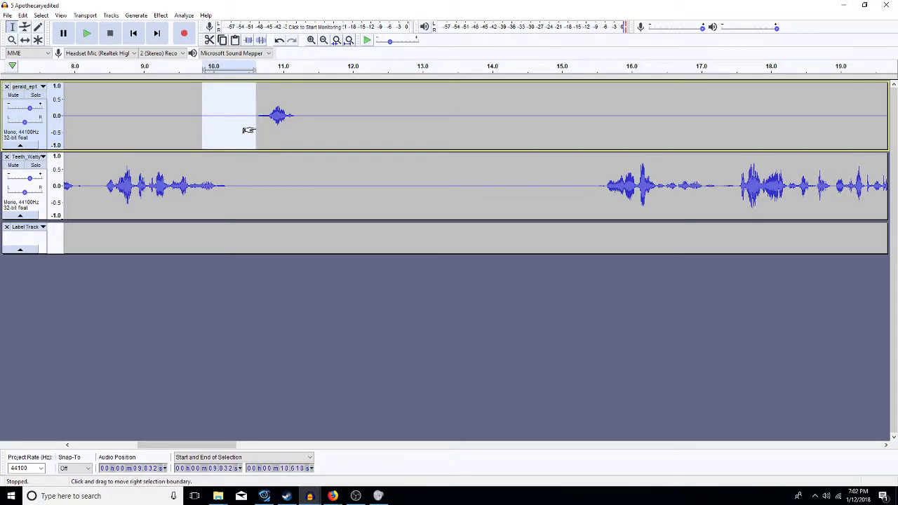
pyautogui.moveTo(346, 185); pyautogui.dragTo(231, 201)
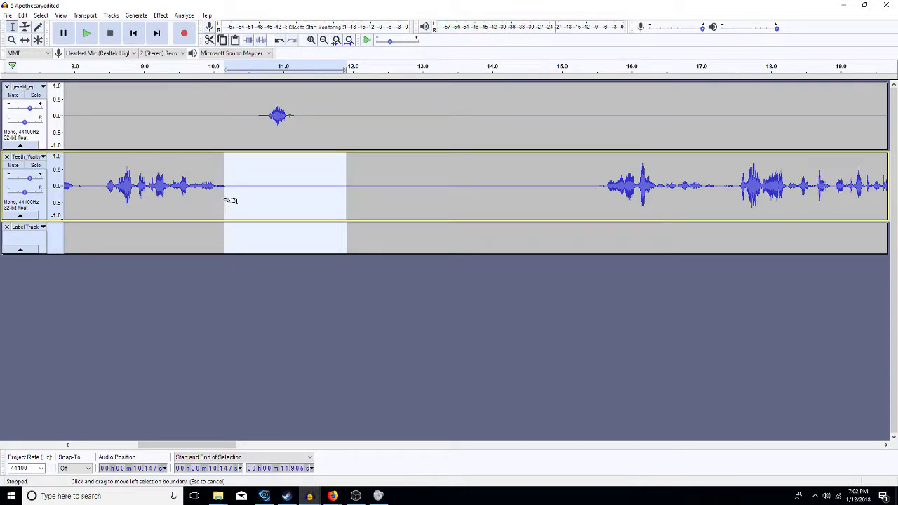
# Step: Play the scene from 9.402 seconds and recheck the handover between both voices from 24.072 seconds
pyautogui.click(172, 100)
pyautogui.press('space')
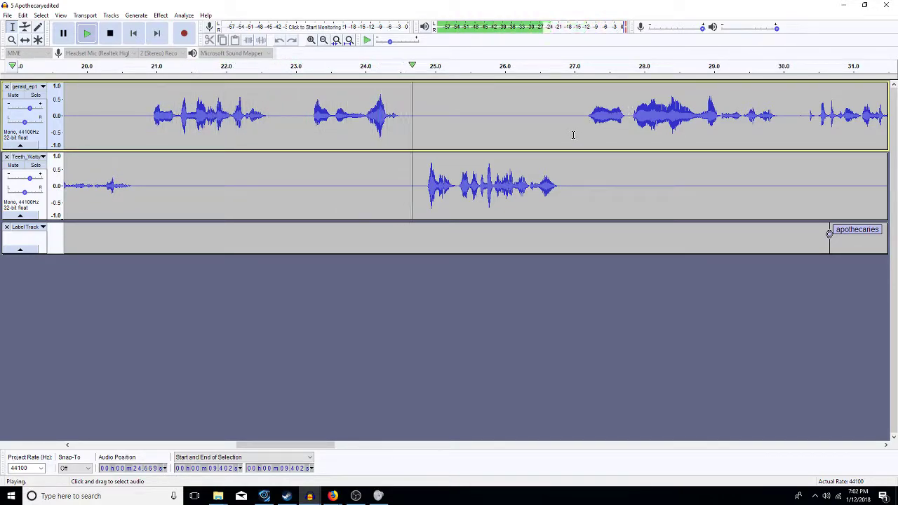
pyautogui.moveTo(363, 198); pyautogui.dragTo(424, 196)
pyautogui.press('space')
pyautogui.moveTo(463, 126); pyautogui.dragTo(399, 133)
pyautogui.click(370, 181)
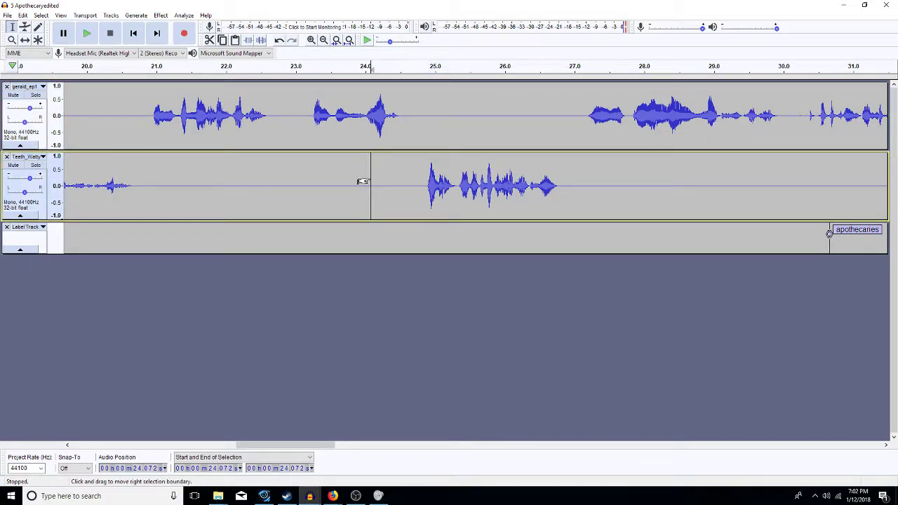
pyautogui.press('space')
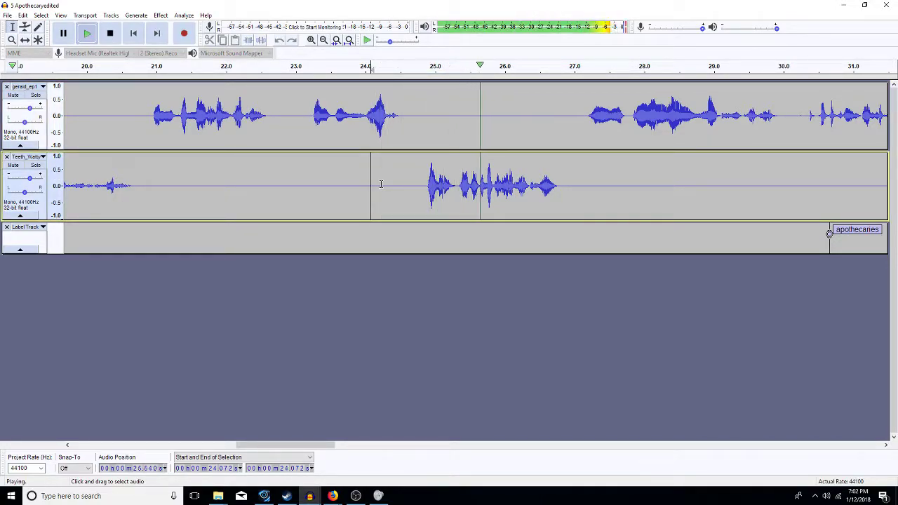
pyautogui.press('space')
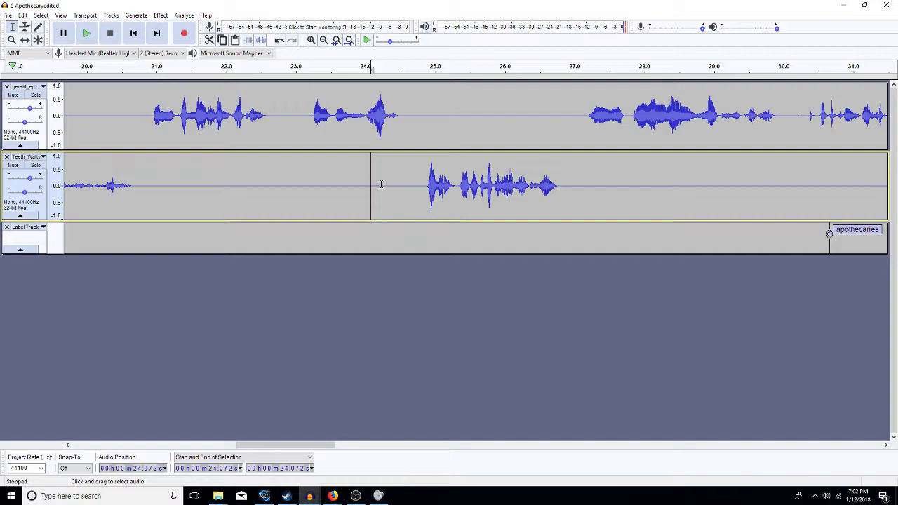
# Step: Play on from 24.072 seconds and check the gerald_ep1 pause near 30 seconds and the Teeth_Watty gap near 27 seconds
pyautogui.press('space')
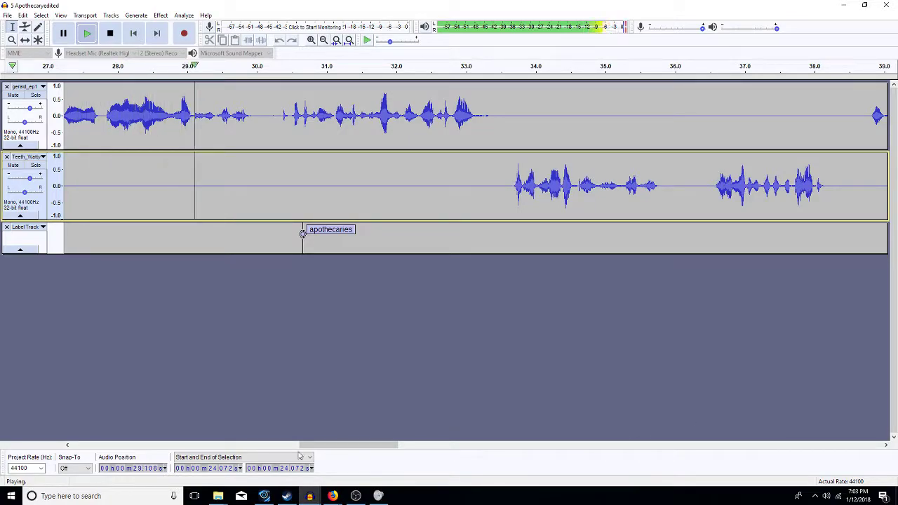
pyautogui.click(67, 445)
pyautogui.click(68, 444)
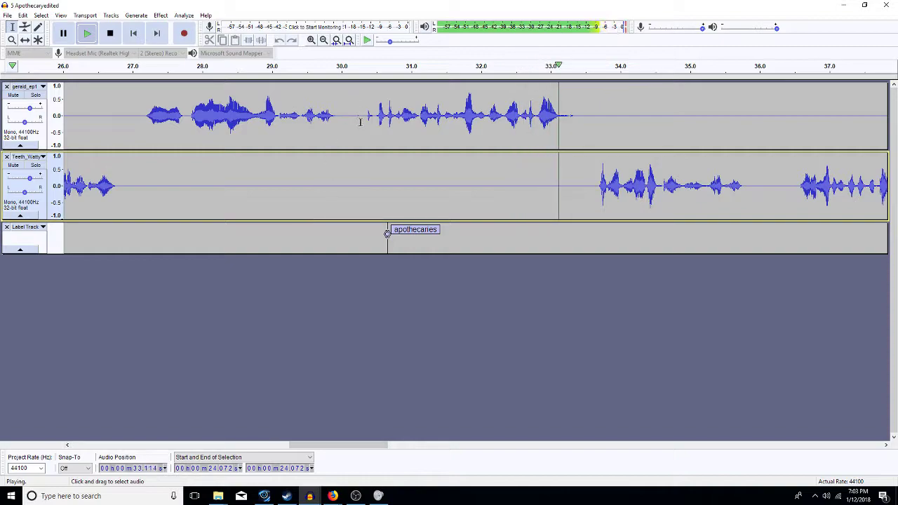
pyautogui.press('space')
pyautogui.moveTo(364, 117); pyautogui.dragTo(339, 129)
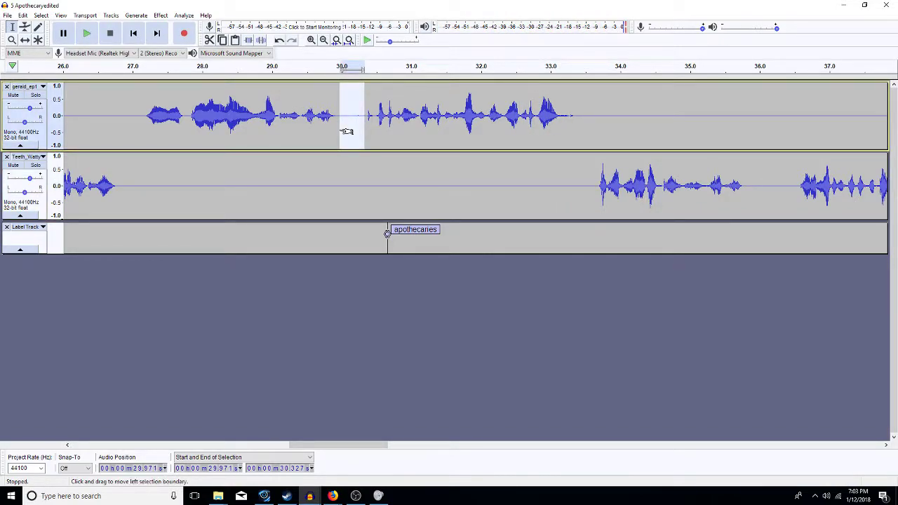
pyautogui.moveTo(169, 194); pyautogui.dragTo(113, 196)
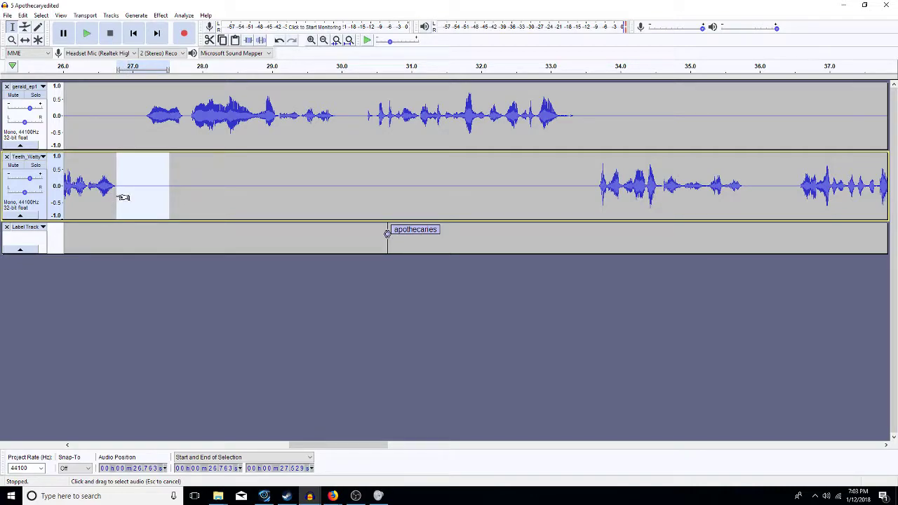
# Step: Play from 31.756 seconds and cut about 0.4 seconds of silence at 36.172 seconds from both voice tracks
pyautogui.click(463, 183)
pyautogui.press('space')
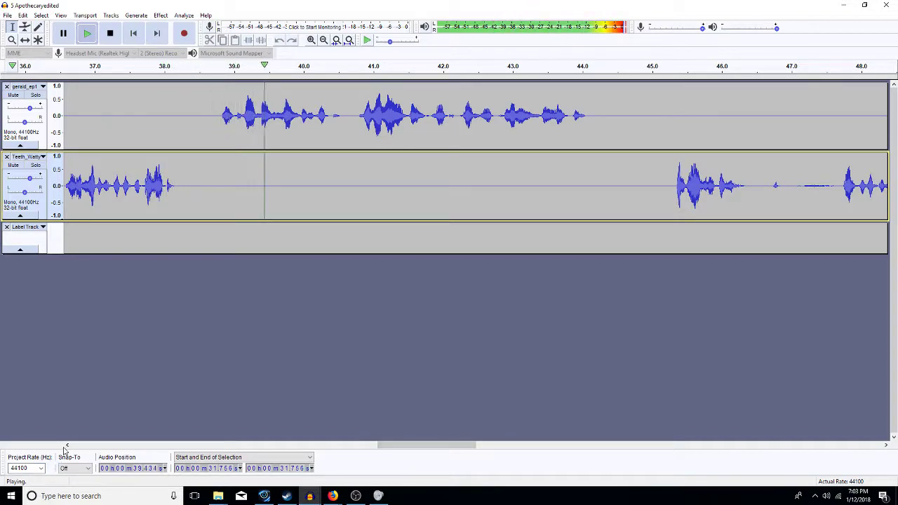
pyautogui.moveTo(67, 447); pyautogui.dragTo(66, 447)
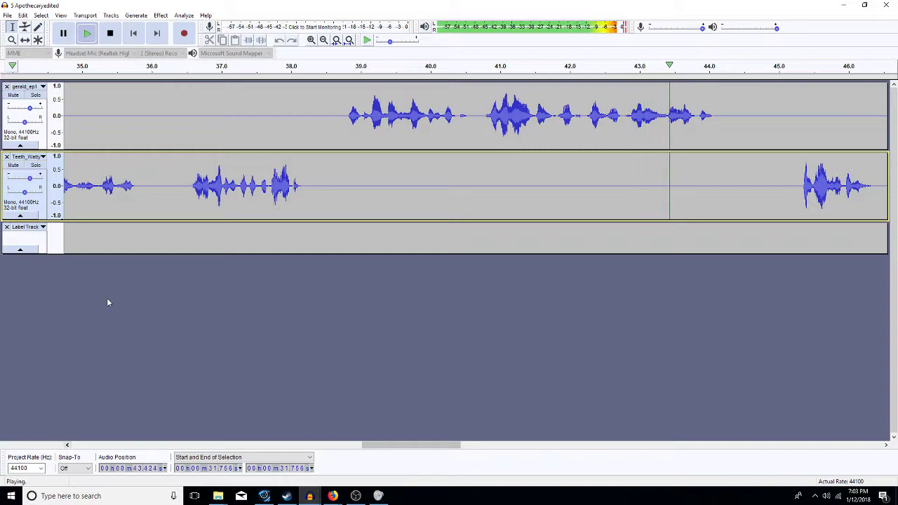
pyautogui.press('space')
pyautogui.moveTo(190, 184); pyautogui.dragTo(164, 144)
pyautogui.press('Delete')
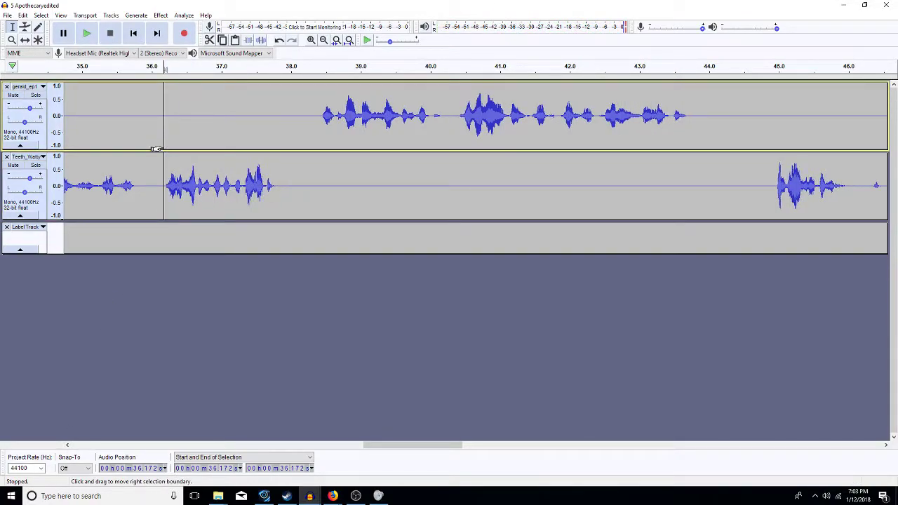
# Step: Play from 41.487 seconds and cut about 0.5 seconds of silence at 44.407 seconds from both voice tracks
pyautogui.click(533, 168)
pyautogui.press('space')
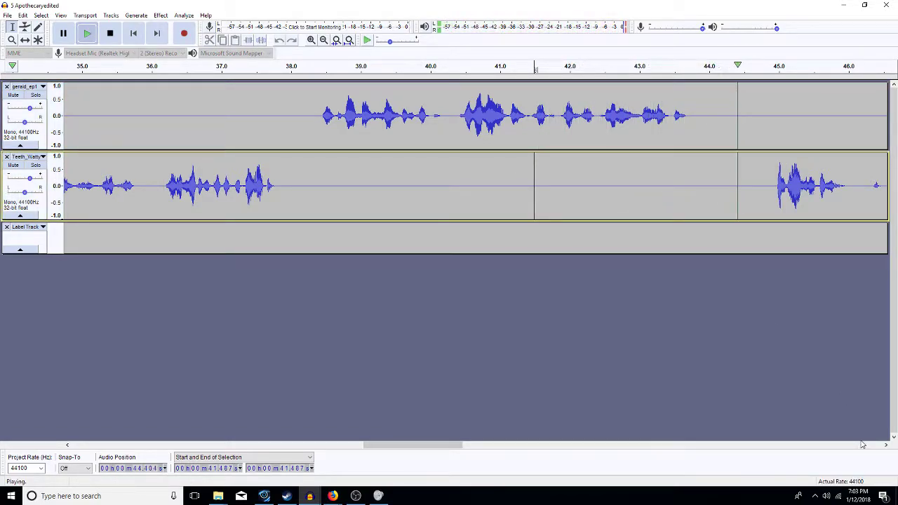
pyautogui.press('space')
pyautogui.moveTo(771, 189); pyautogui.dragTo(737, 145)
pyautogui.press('Delete')
pyautogui.press('Delete')
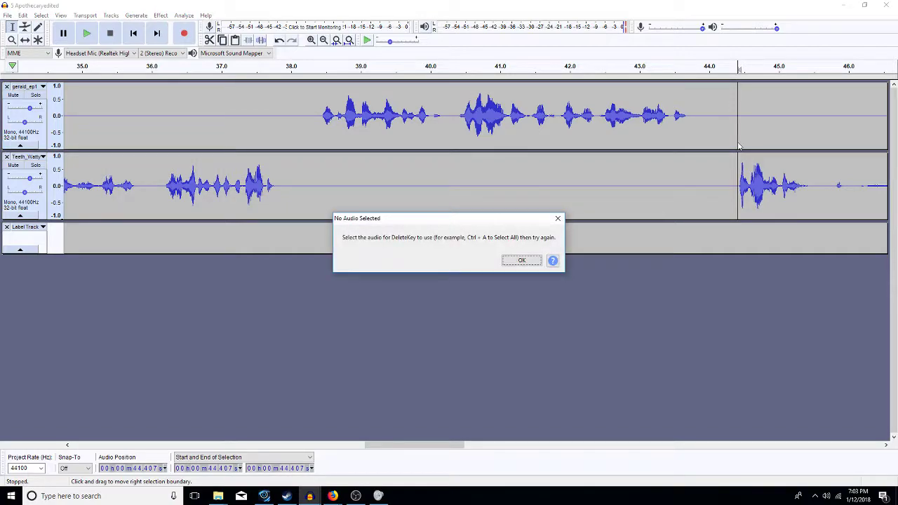
pyautogui.click(522, 260)
# Step: Play from 44.407 seconds and silence the small Teeth_Watty noise from 1:00.359 to 1:00.681
pyautogui.press('space')
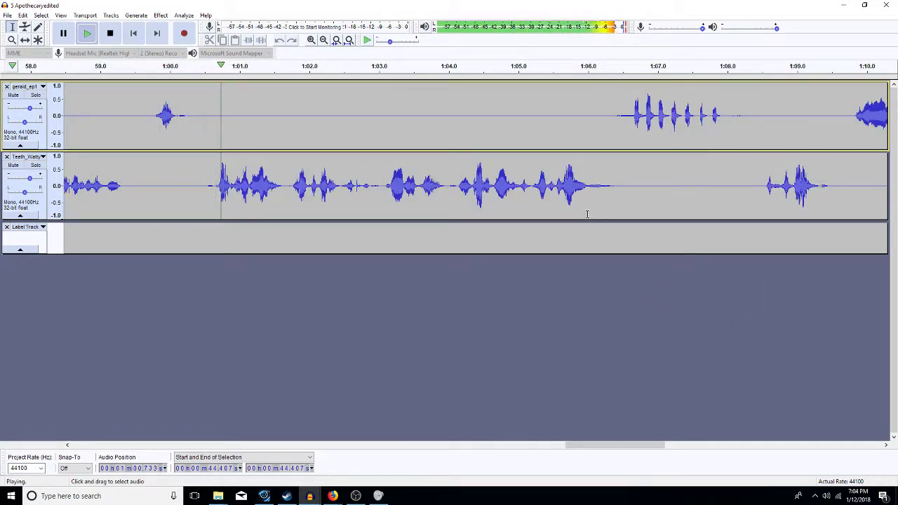
pyautogui.moveTo(195, 191); pyautogui.dragTo(217, 204)
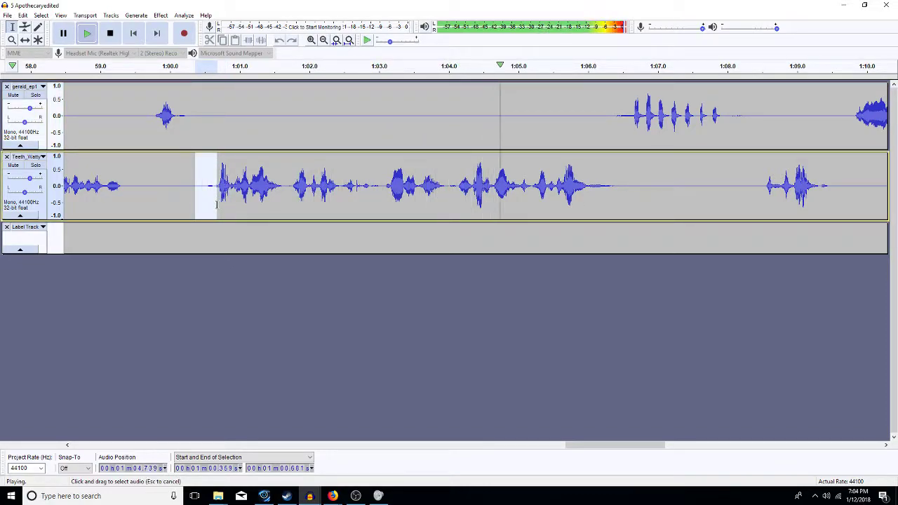
pyautogui.press('space')
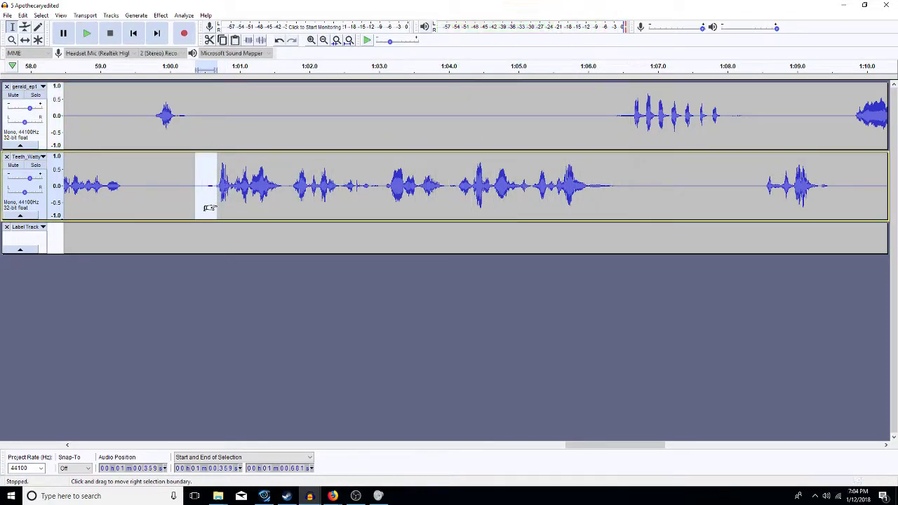
# Step: Play from 1:02.801 and cut about 0.4 seconds of silence at 1:08.063 from both voice tracks
pyautogui.click(365, 137)
pyautogui.press('space')
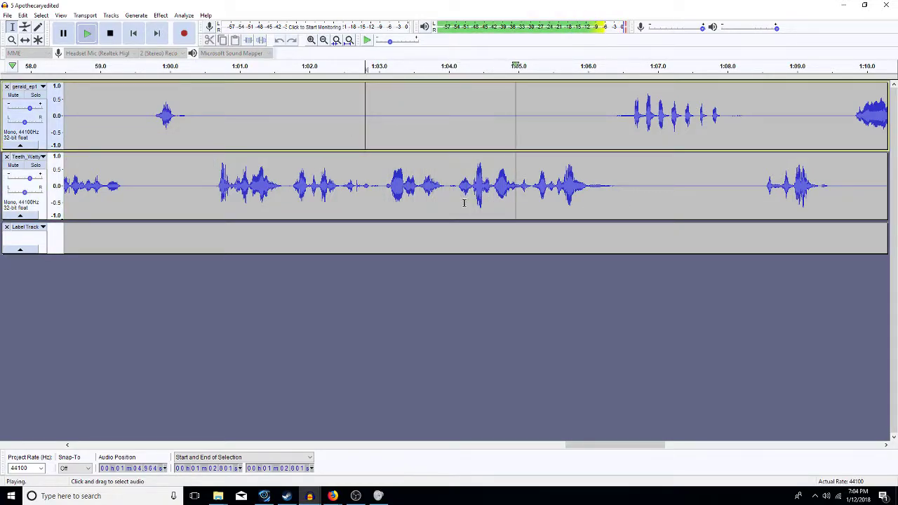
pyautogui.click(867, 447)
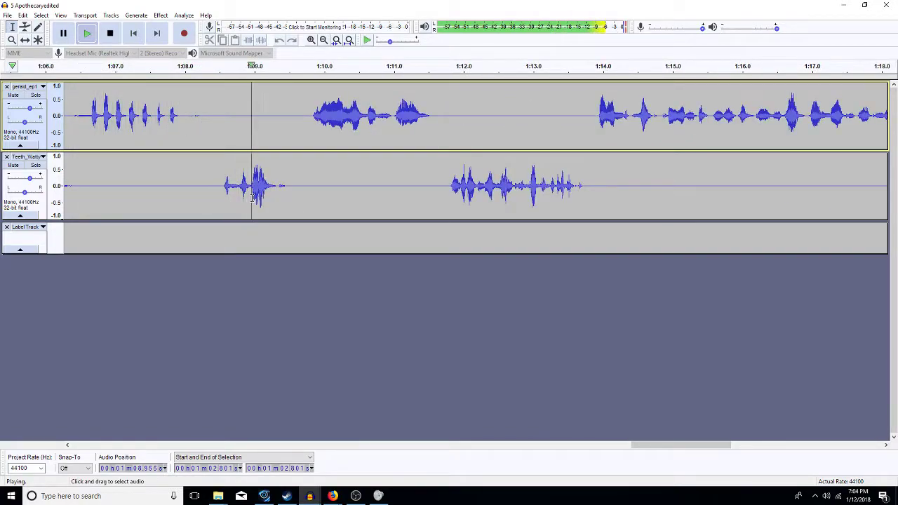
pyautogui.moveTo(215, 185); pyautogui.dragTo(188, 147)
pyautogui.press('space')
pyautogui.press('Delete')
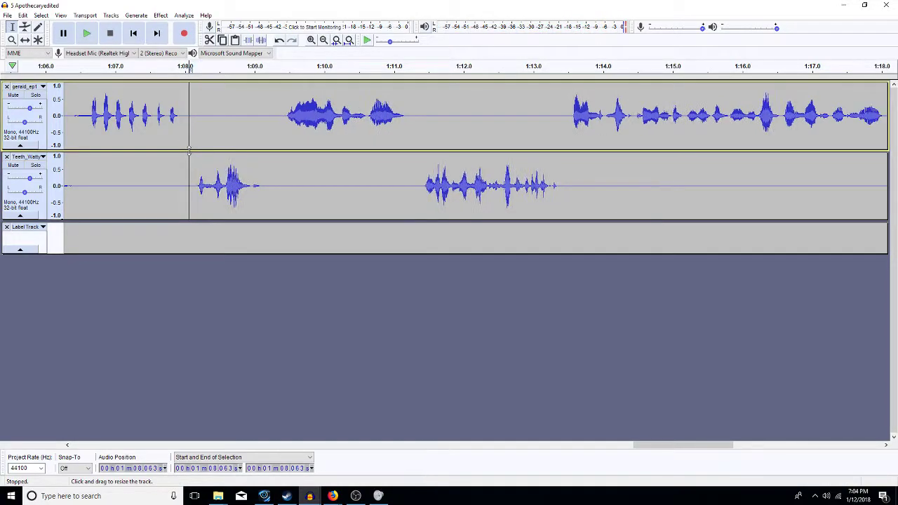
# Step: Play from 1:08.063 and delete the Teeth_Watty silence from 1:18.592 to 1:18.901
pyautogui.press('space')
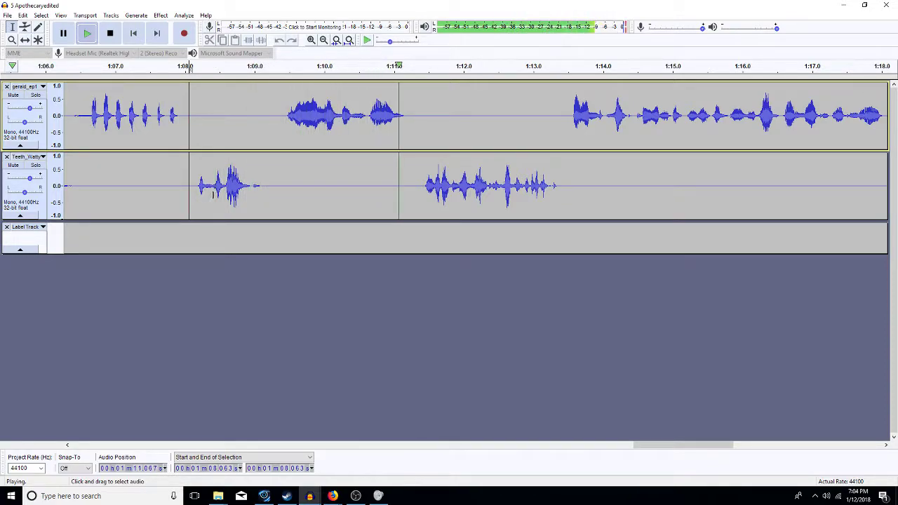
pyautogui.moveTo(267, 202); pyautogui.dragTo(198, 202)
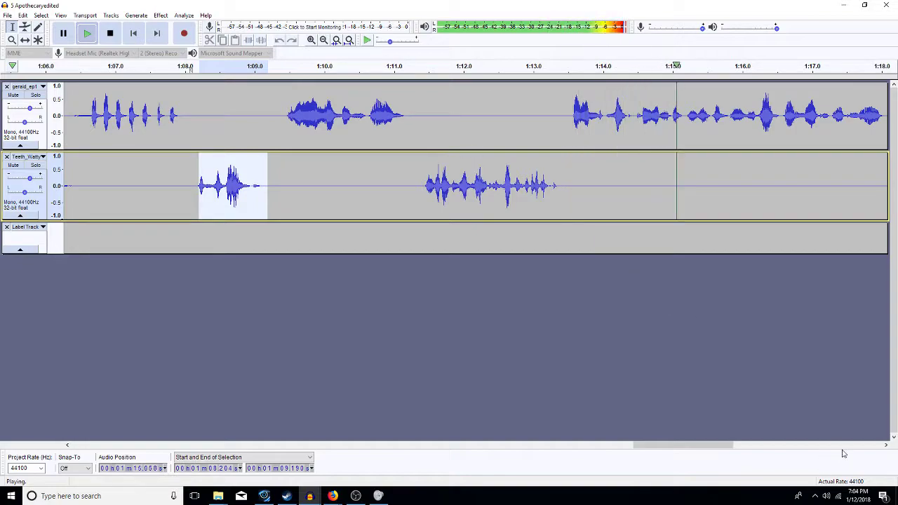
pyautogui.click(865, 445)
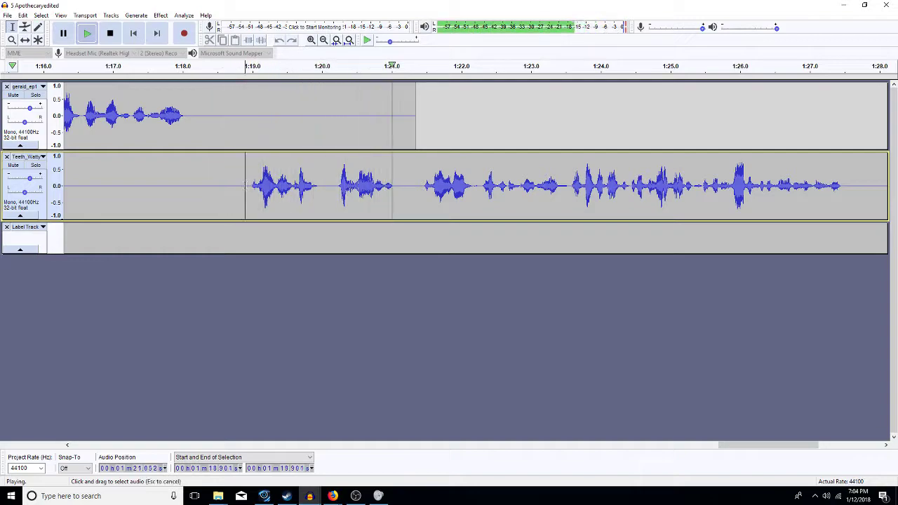
pyautogui.moveTo(244, 183); pyautogui.dragTo(223, 185)
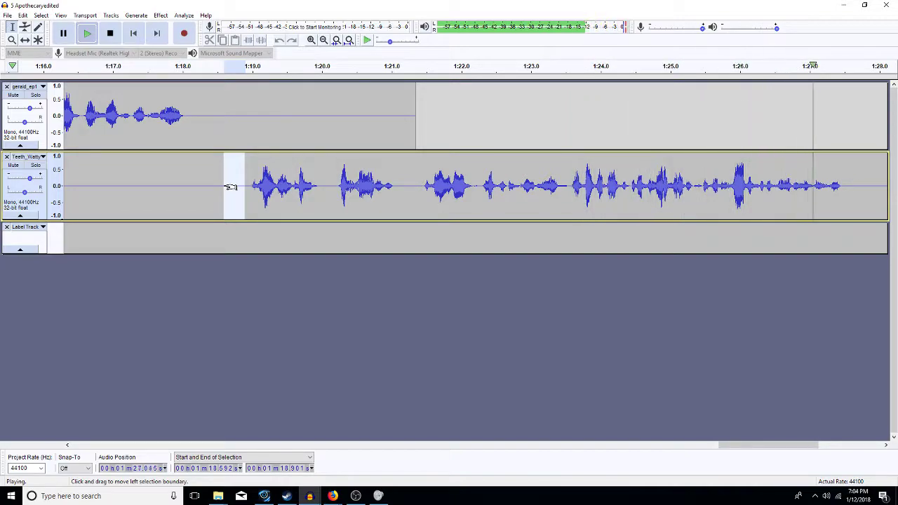
pyautogui.click(231, 187)
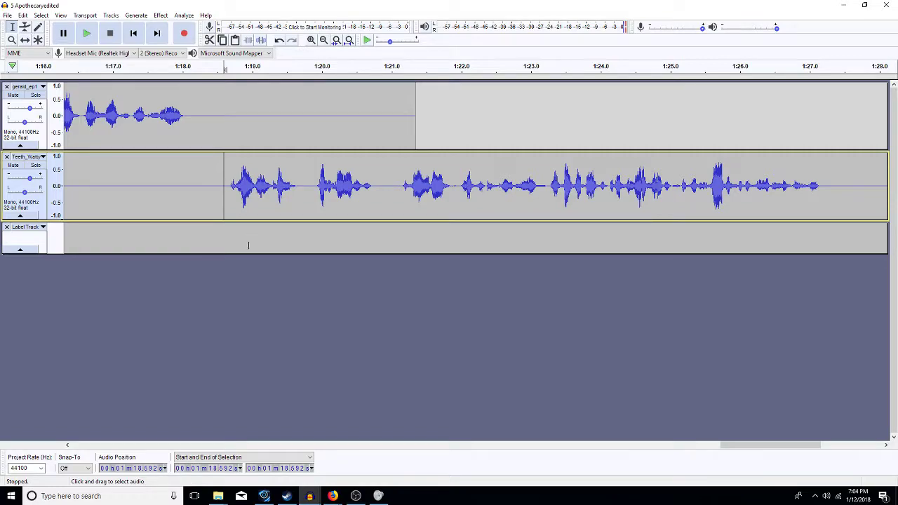
# Step: Lower the peaks of the Teeth_Watty audio from 1:08.582 to 1:08.957 by repeating the last effect
pyautogui.click(277, 446)
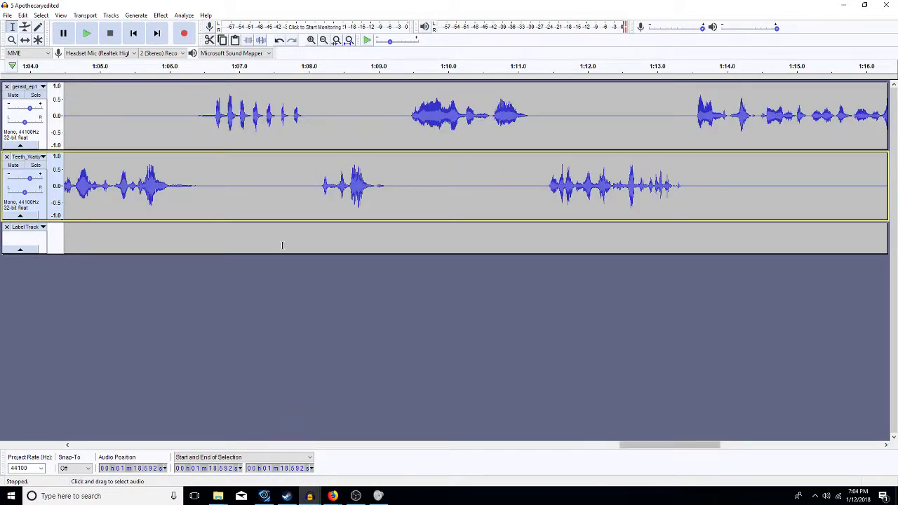
pyautogui.moveTo(398, 184); pyautogui.dragTo(317, 196)
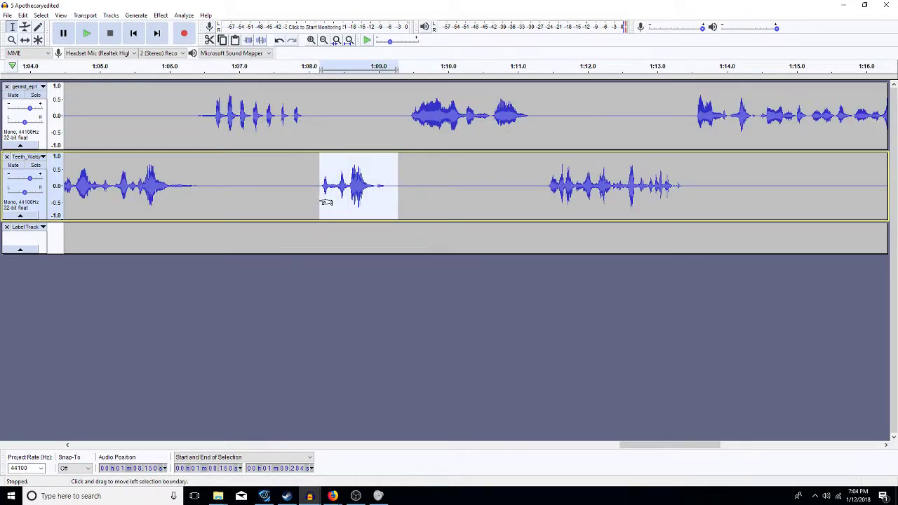
pyautogui.hotkey('ctrl', 'e')
pyautogui.moveTo(377, 200); pyautogui.dragTo(643, 181)
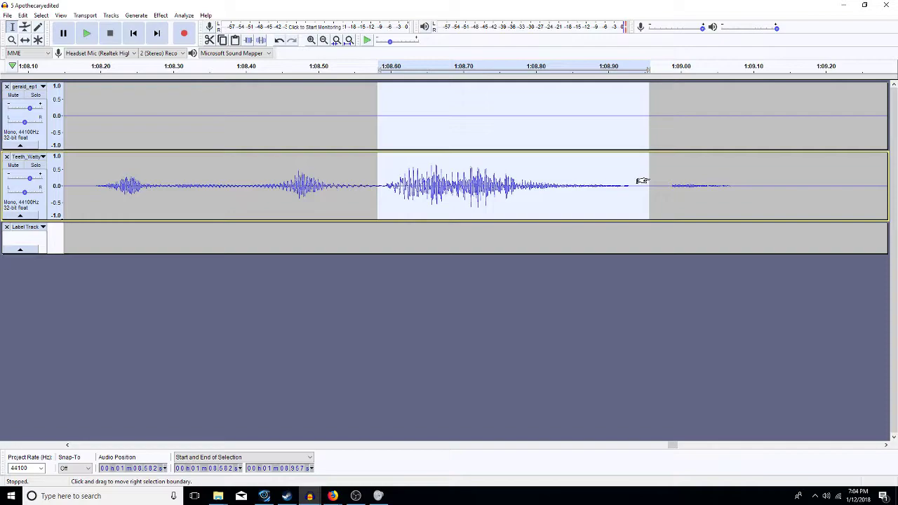
pyautogui.hotkey('ctrl', 'r')
pyautogui.press('Return')
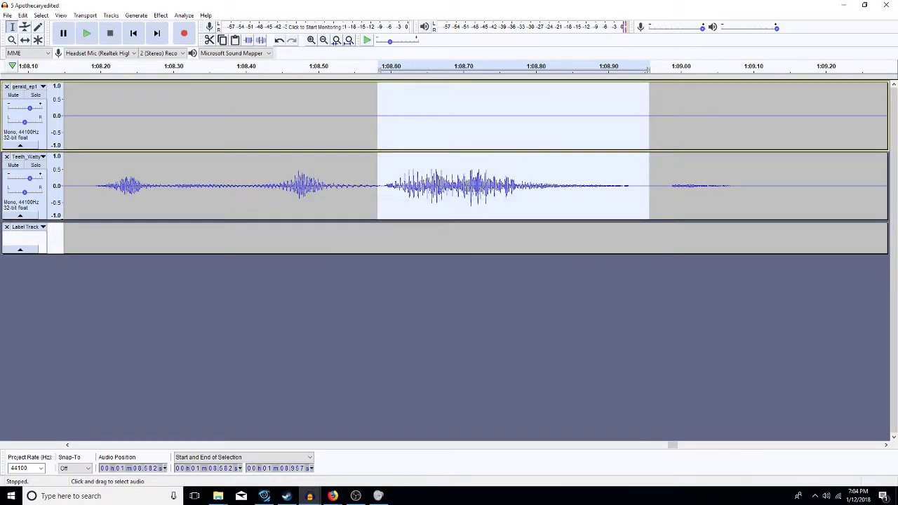
# Step: Play the short Teeth_Watty line from 1:08.166 to check its softened ending
pyautogui.click(74, 189)
pyautogui.press('space')
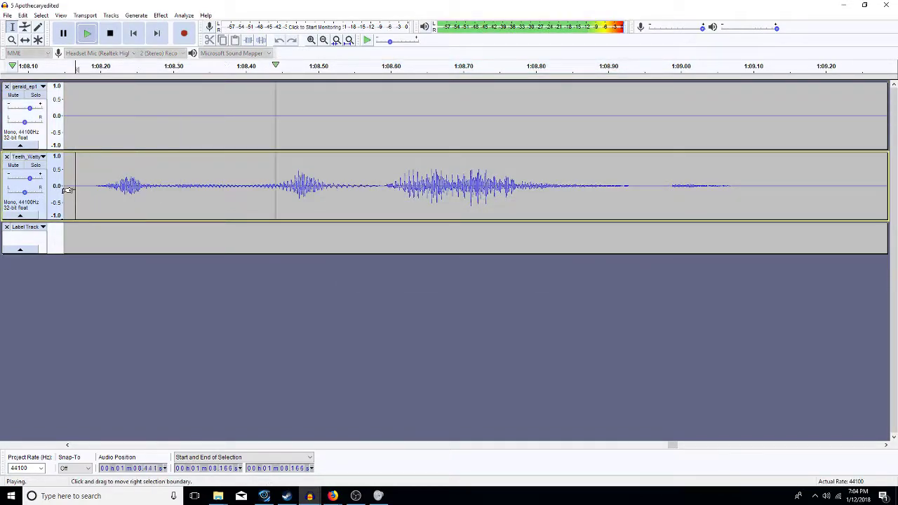
pyautogui.press('space')
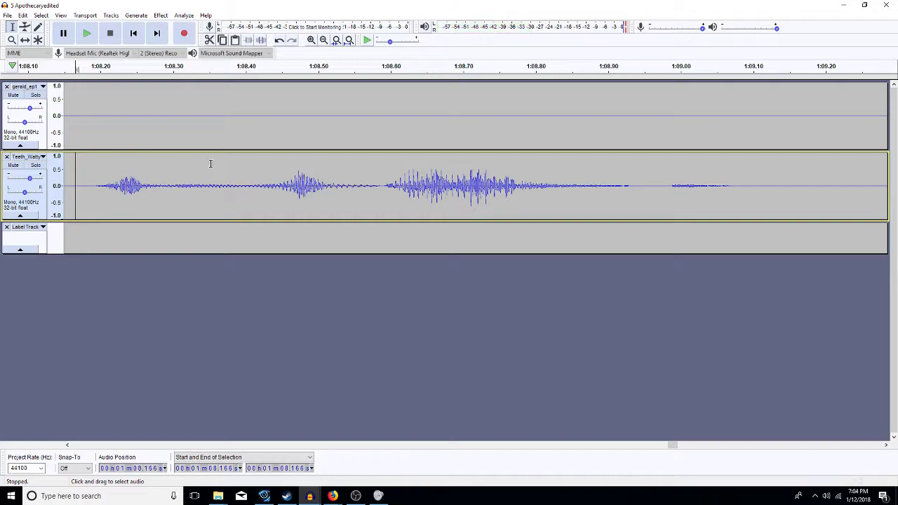
# Step: Fit the full length of both voice tracks and the label track in view
pyautogui.click(265, 180)
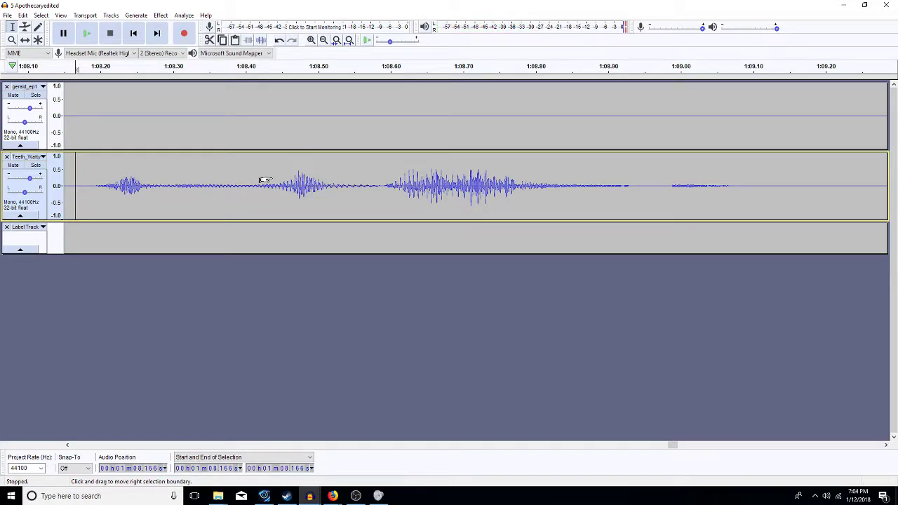
pyautogui.hotkey('ctrl', 'f')
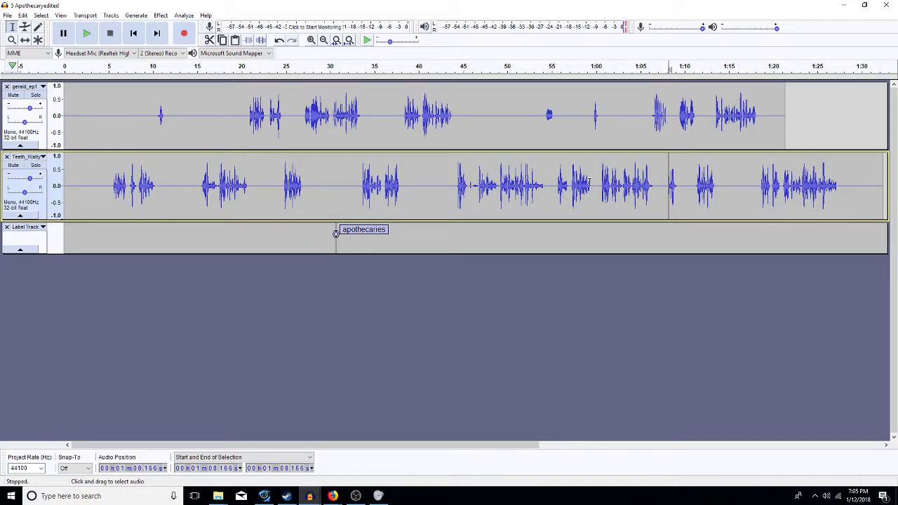
pyautogui.click(103, 137)
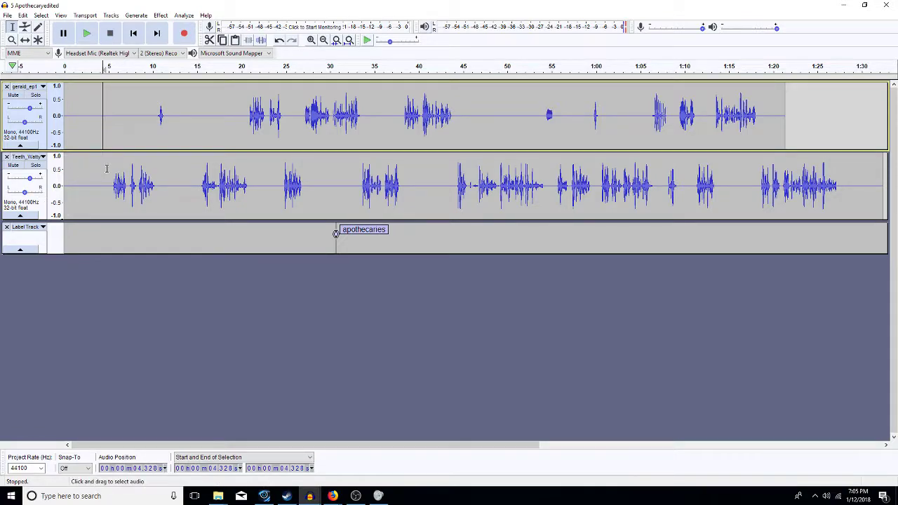
pyautogui.click(115, 197)
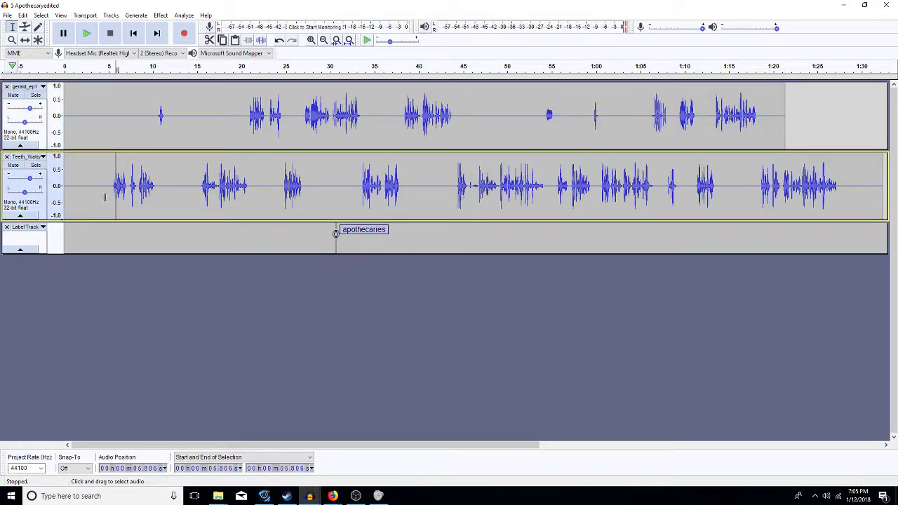
pyautogui.click(110, 199)
pyautogui.click(195, 128)
pyautogui.click(195, 168)
pyautogui.click(107, 119)
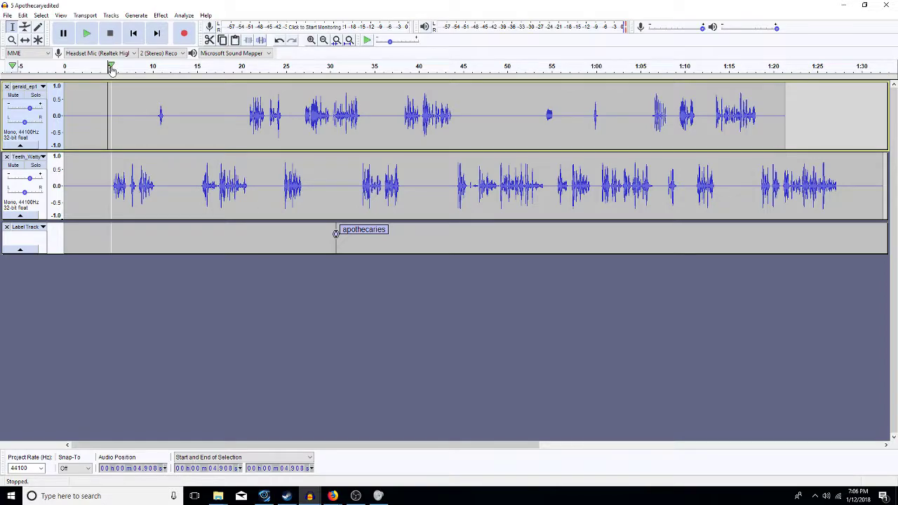
pyautogui.click(104, 126)
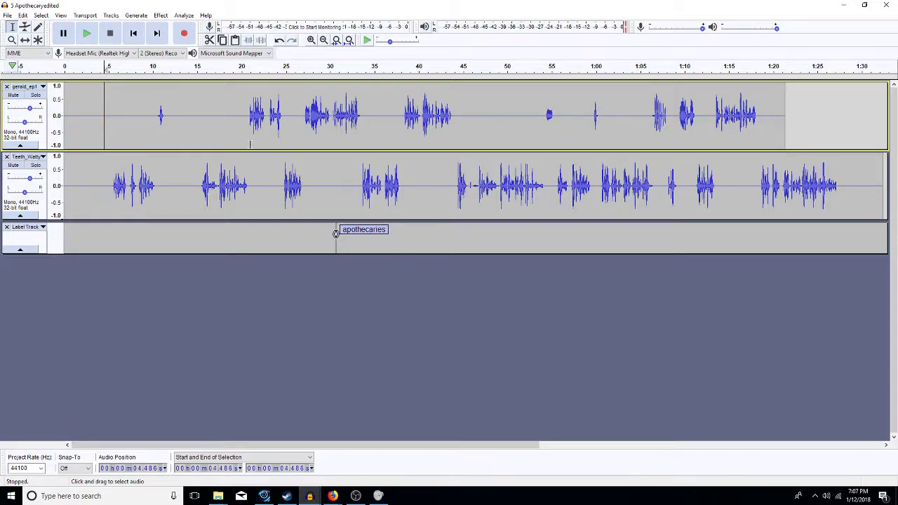
pyautogui.click(186, 181)
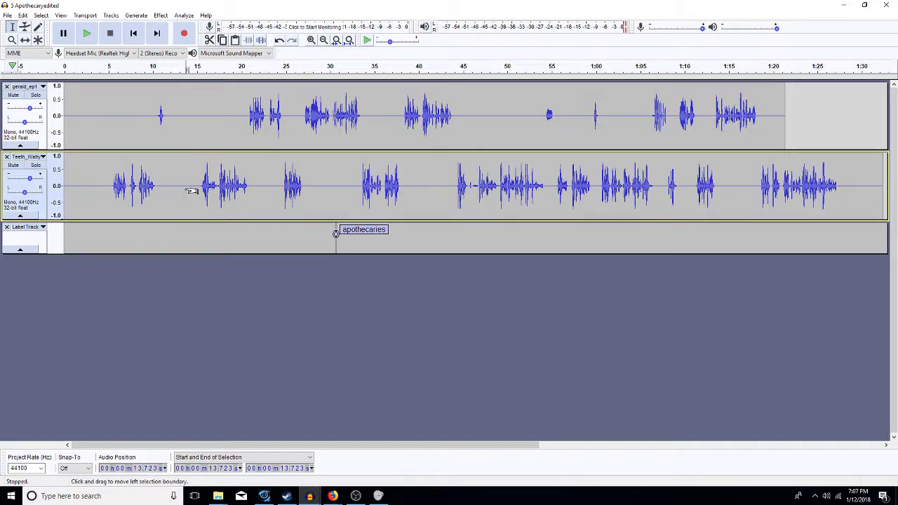
pyautogui.click(187, 134)
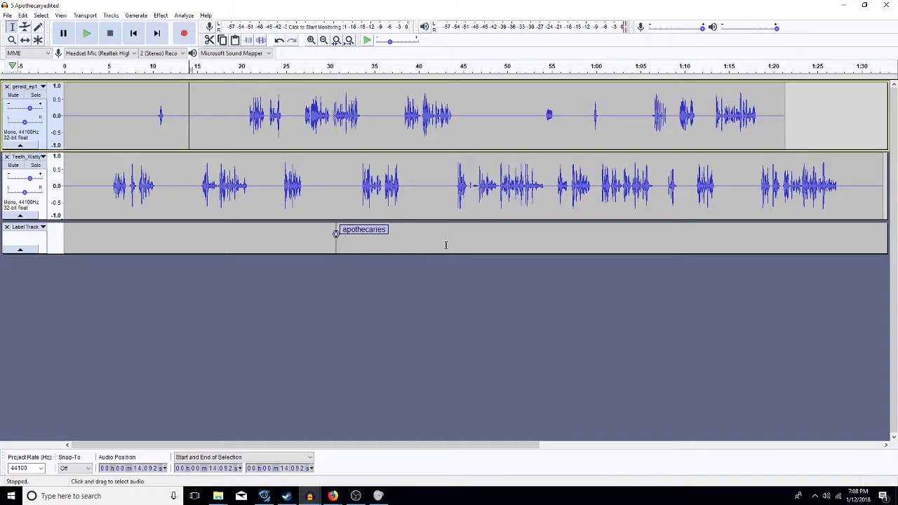
pyautogui.click(419, 186)
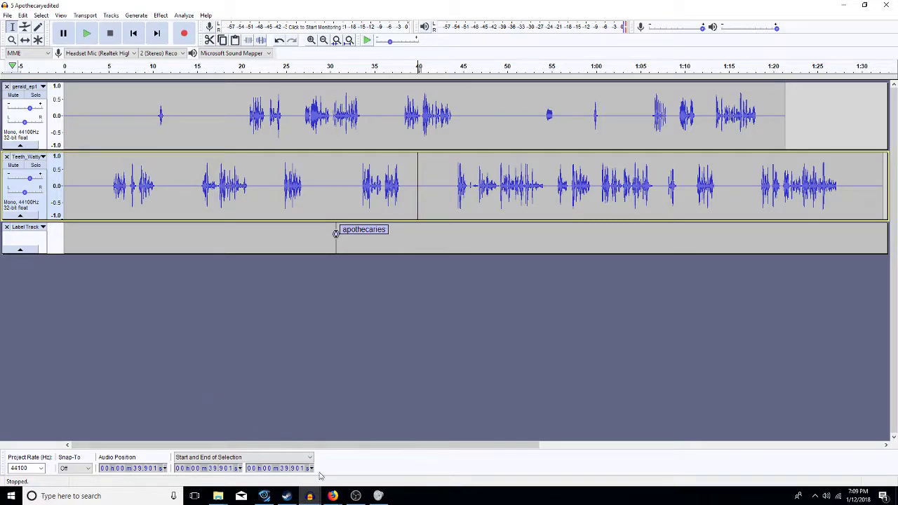
pyautogui.click(282, 169)
pyautogui.click(283, 140)
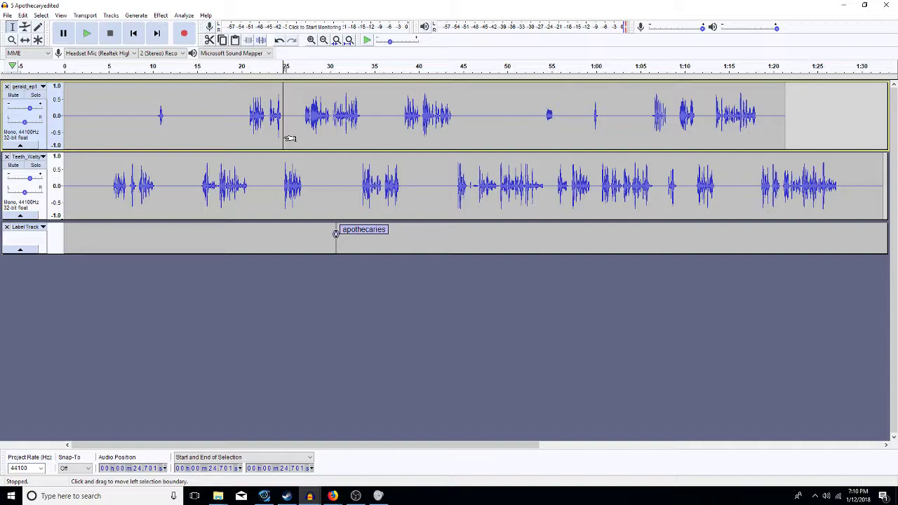
pyautogui.click(305, 137)
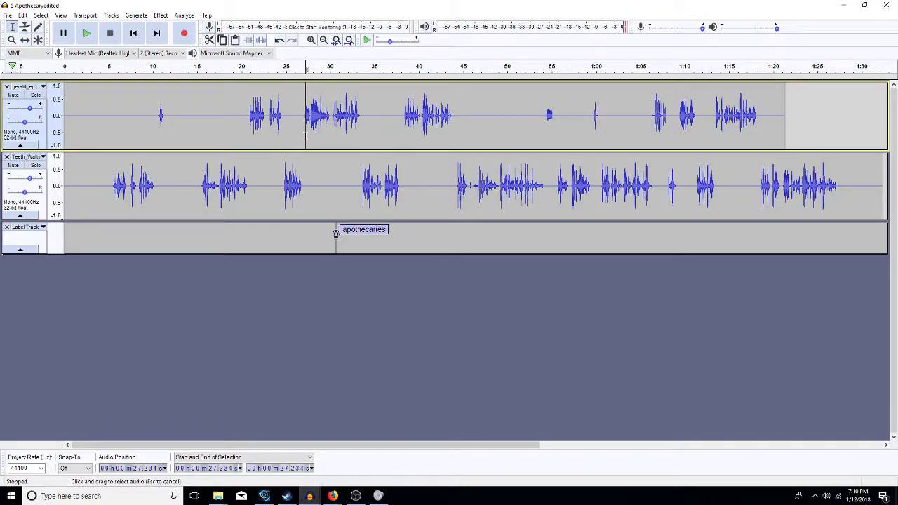
pyautogui.click(302, 138)
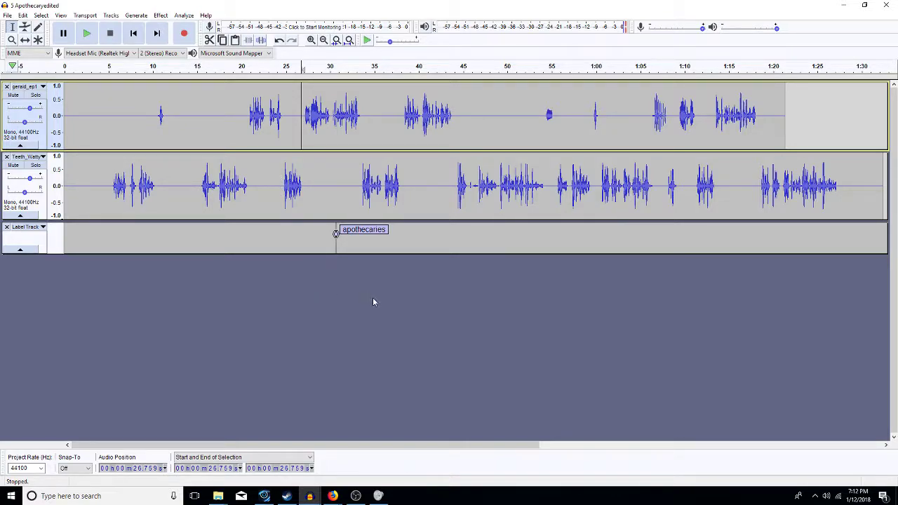
pyautogui.click(282, 191)
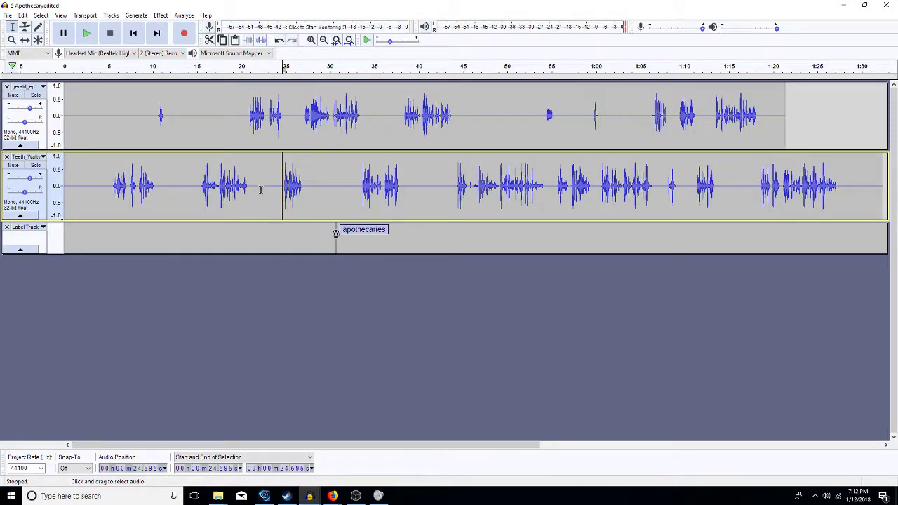
pyautogui.doubleClick(186, 187)
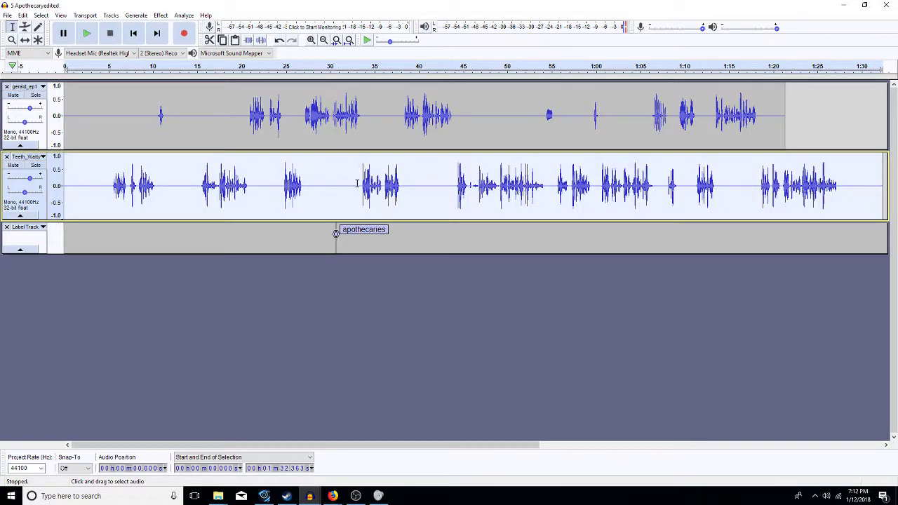
pyautogui.click(416, 188)
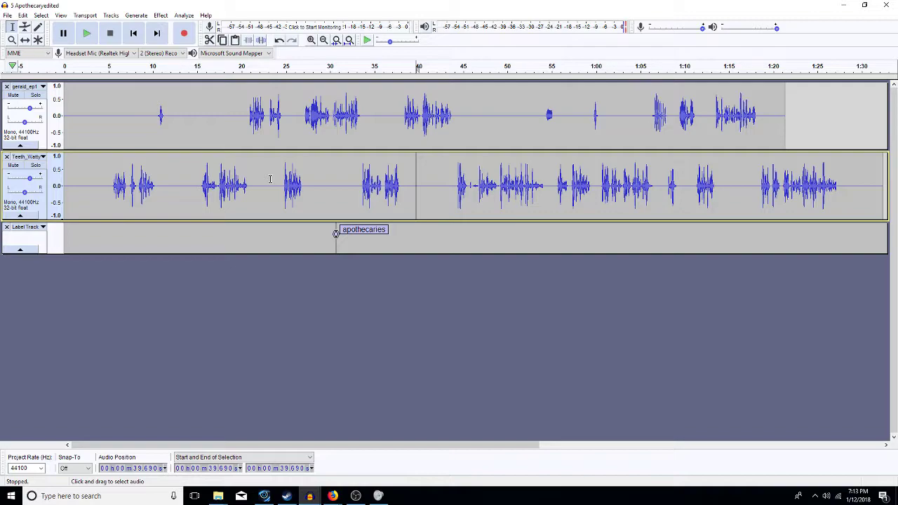
pyautogui.doubleClick(225, 119)
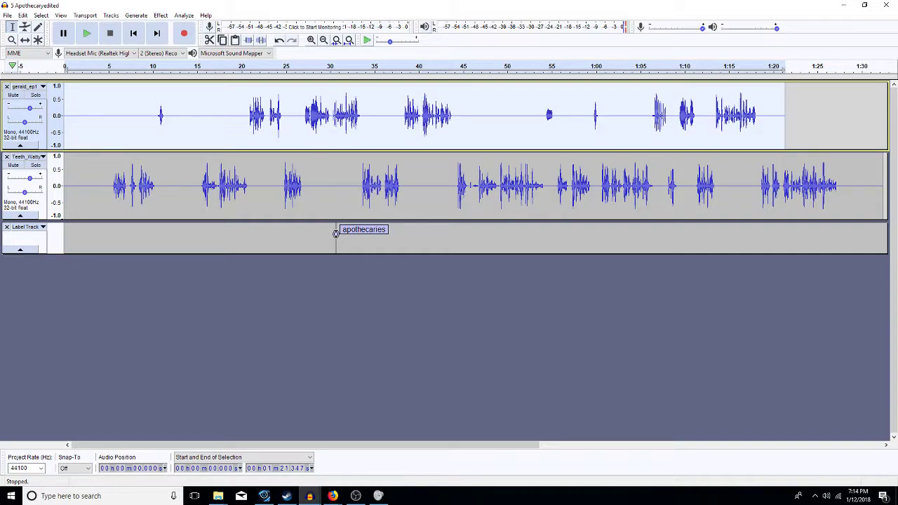
# Step: Switch to the Firefox window that holds the maneki neko image search
pyautogui.hotkey('alt', 'Tab')
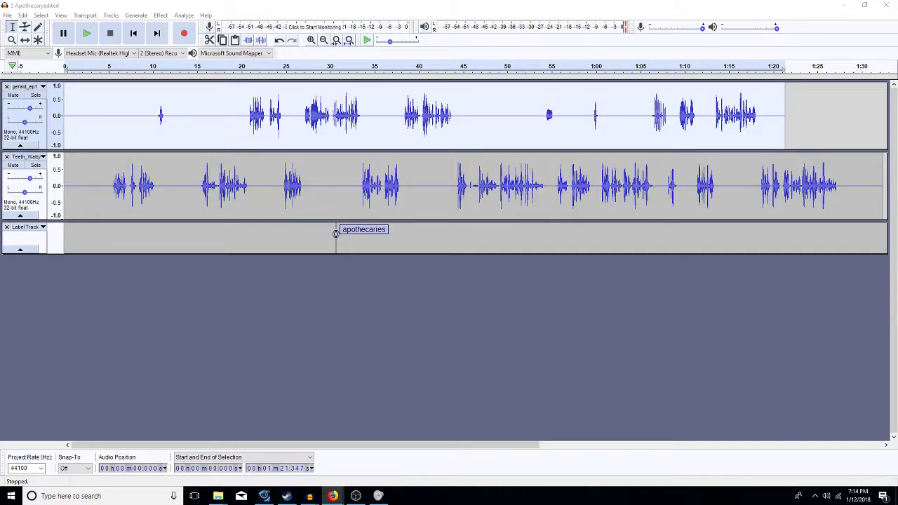
pyautogui.moveTo(218, 496)
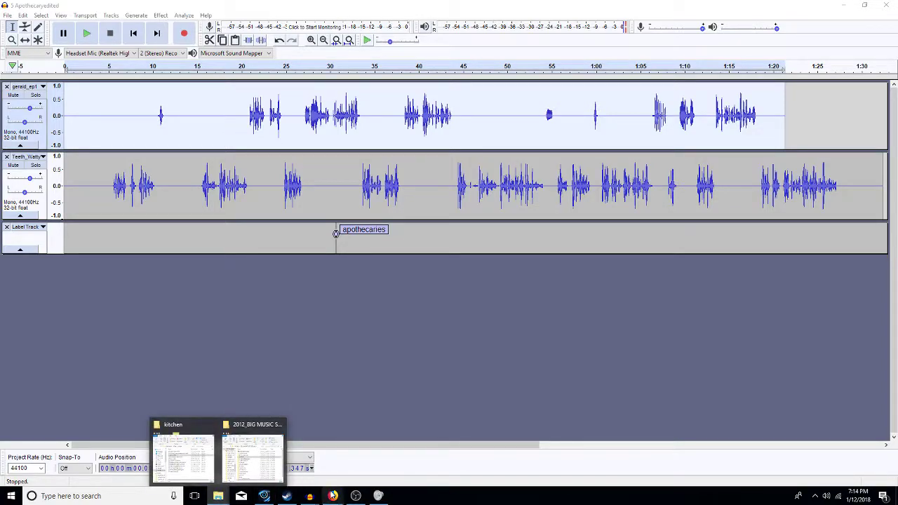
pyautogui.click(323, 405)
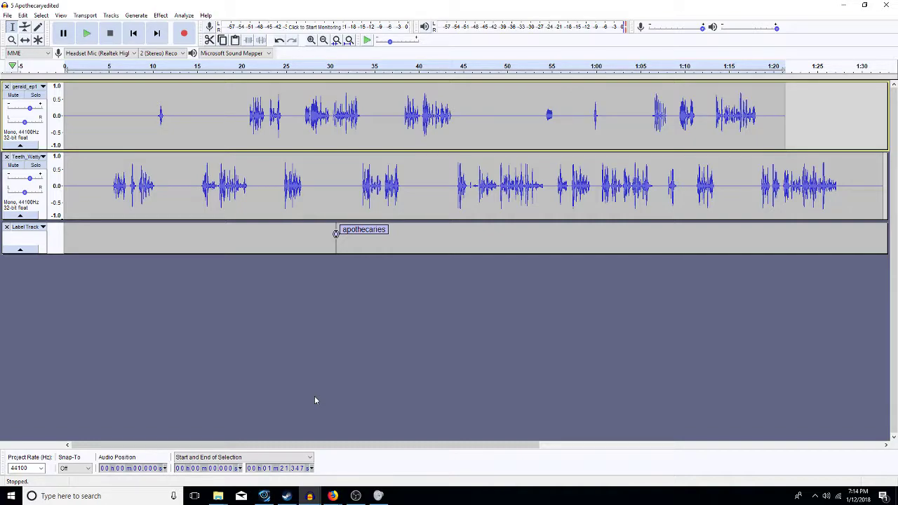
pyautogui.click(333, 496)
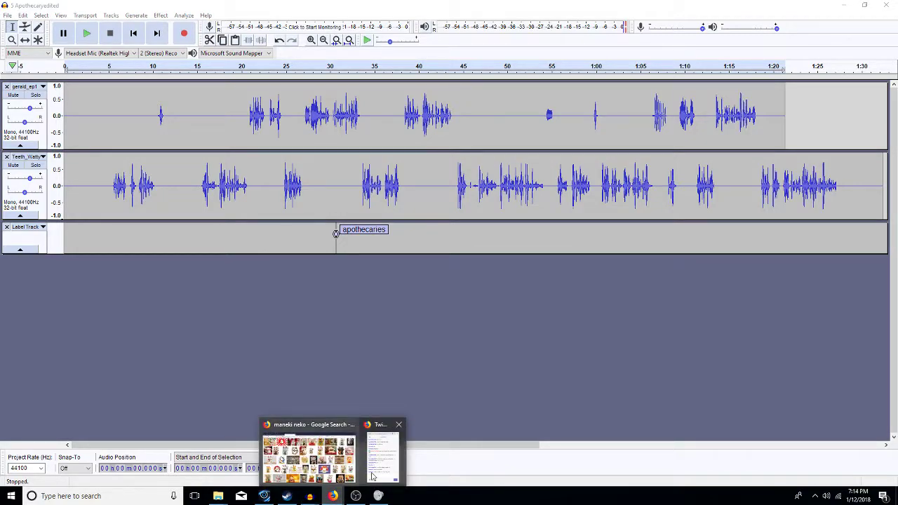
pyautogui.click(308, 454)
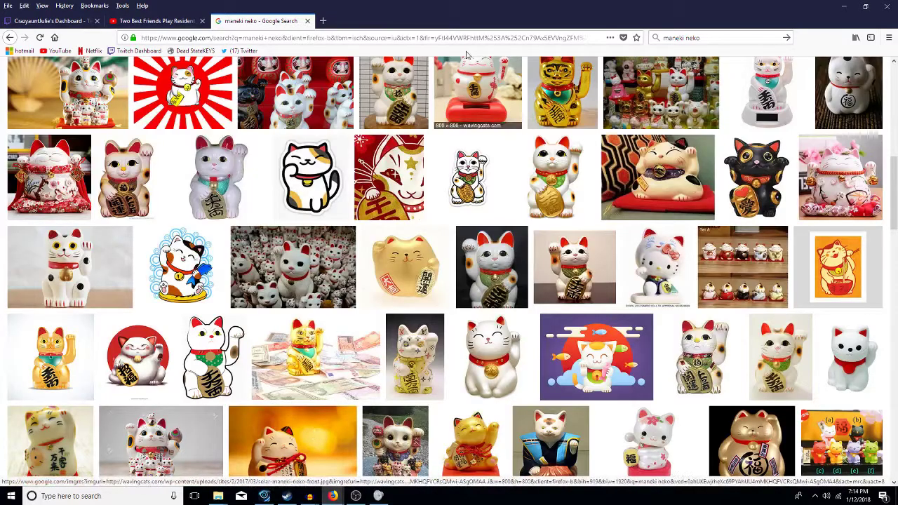
# Step: Search the web in a new tab for "a thousand deaths jack london"
pyautogui.click(322, 20)
pyautogui.click(685, 39)
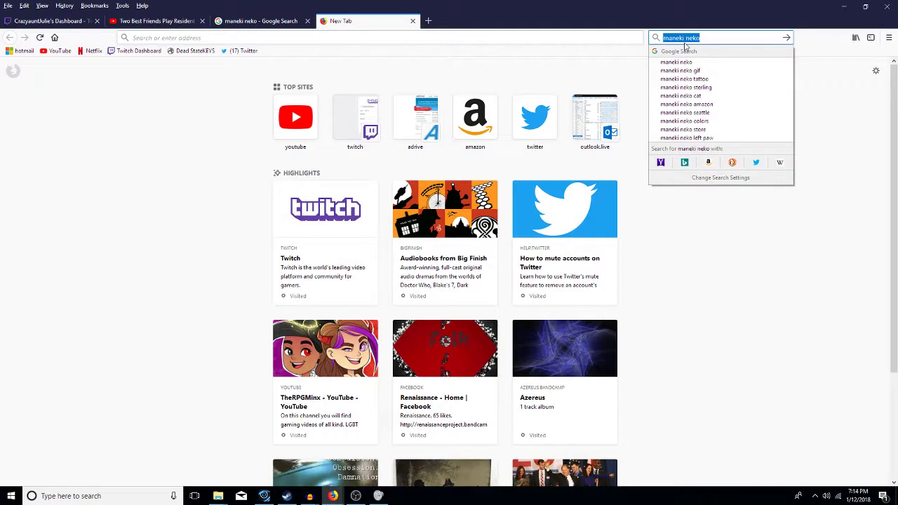
pyautogui.write('a')
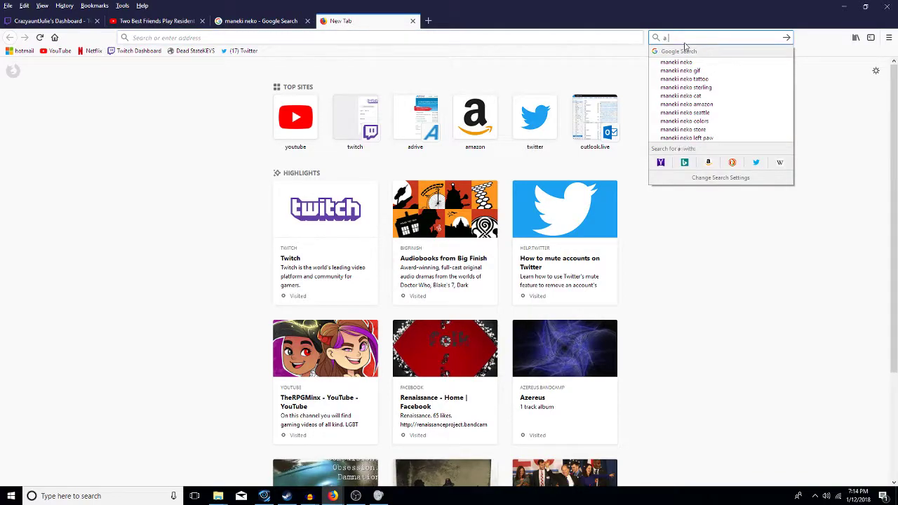
pyautogui.write(' thoiusand deaths')
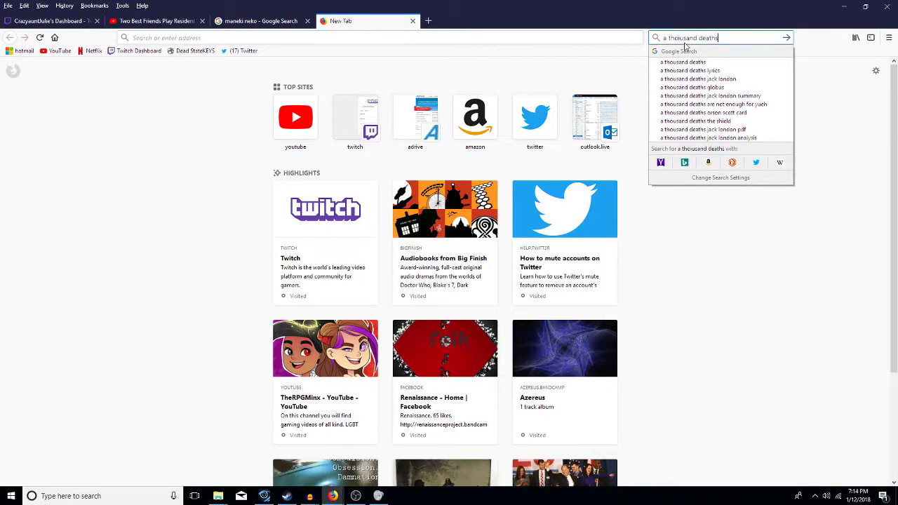
pyautogui.write(' jack london')
pyautogui.press('Return')
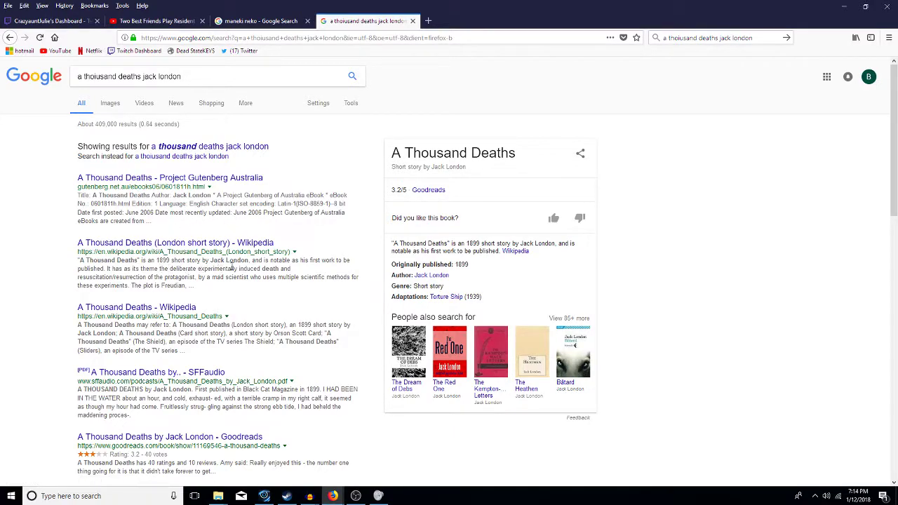
# Step: Search the web for "Lovecraft list of stories" and open the result "Lovecraft's Fiction - Chronological Order"
pyautogui.doubleClick(677, 37)
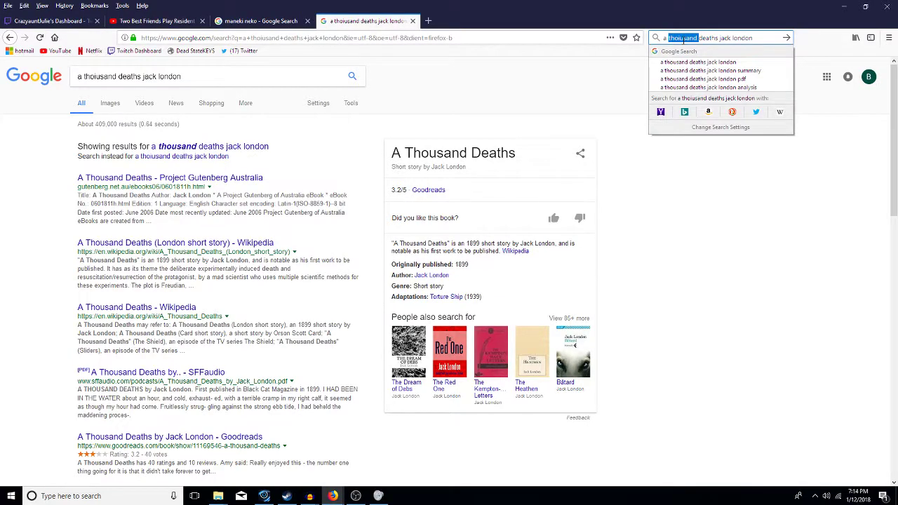
pyautogui.click(772, 37)
pyautogui.hotkey('ctrl', 'a')
pyautogui.write('Lovecraft')
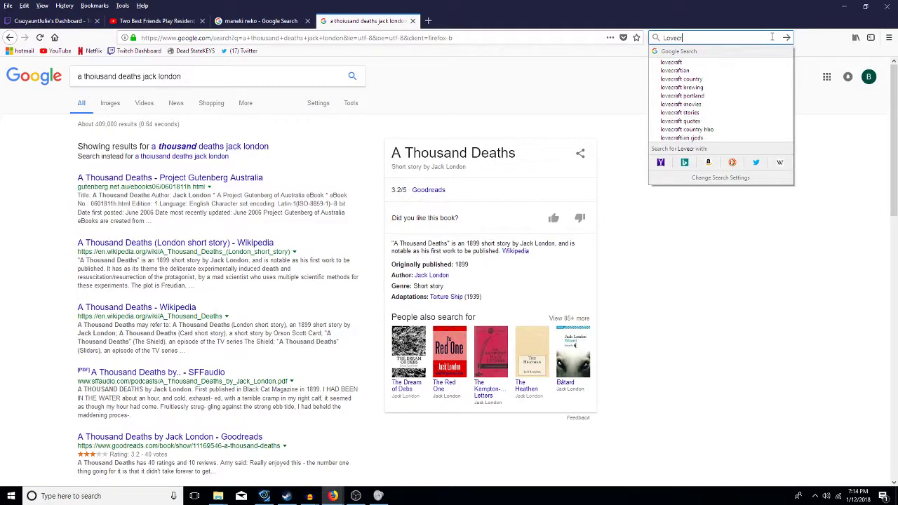
pyautogui.write(' list of stories')
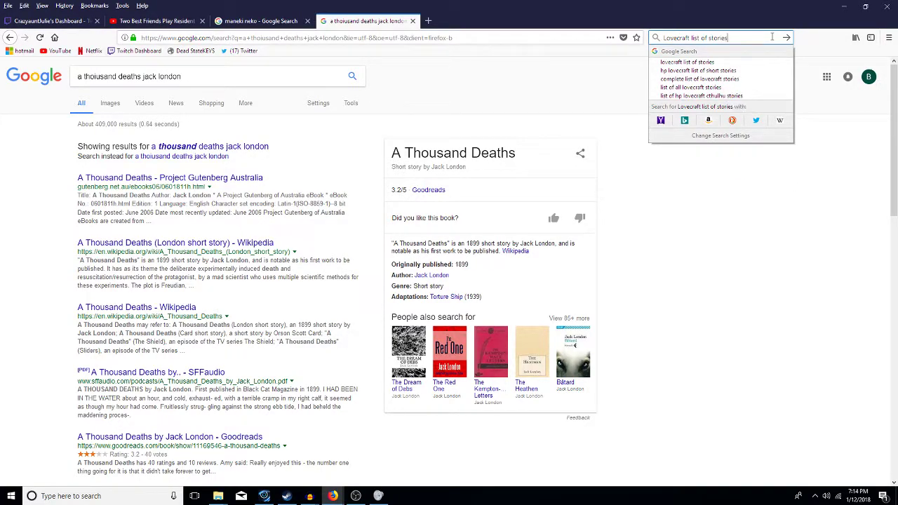
pyautogui.press('Return')
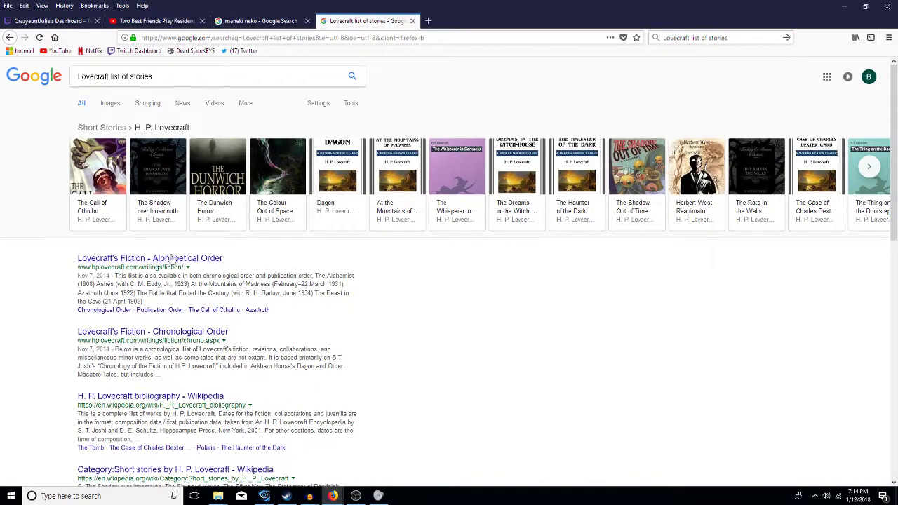
pyautogui.click(185, 334)
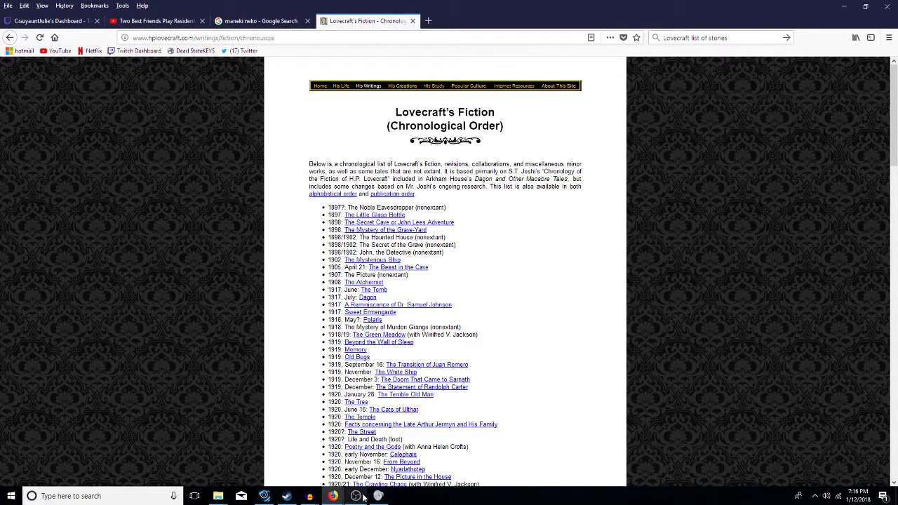
# Step: Switch back to the 5 Apothecaryedited project in Audacity and place the cursor at about 45.2 seconds in the gerald_ep1 track
pyautogui.moveTo(313, 498)
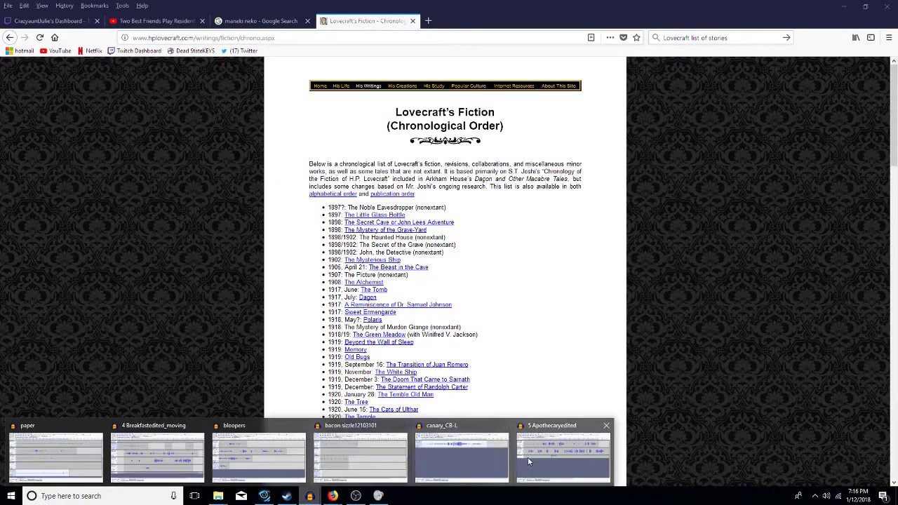
pyautogui.click(551, 461)
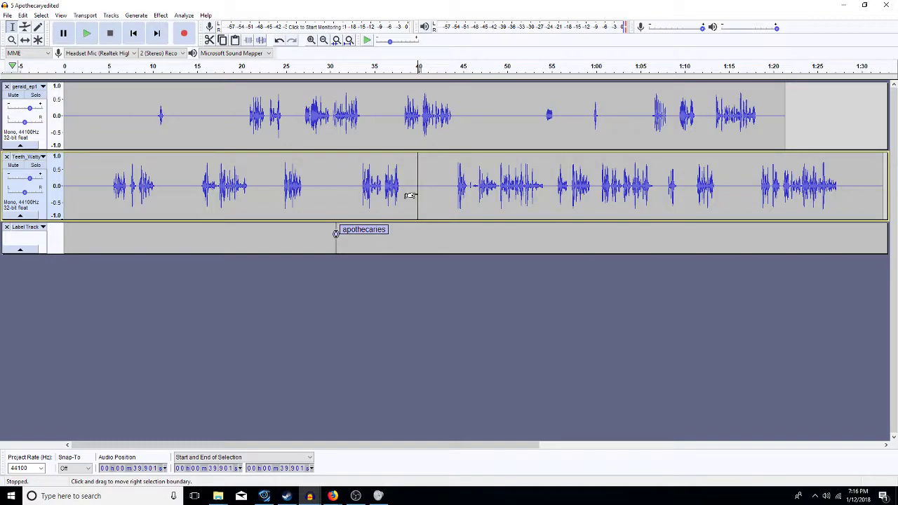
pyautogui.hotkey('shift', 'Up')
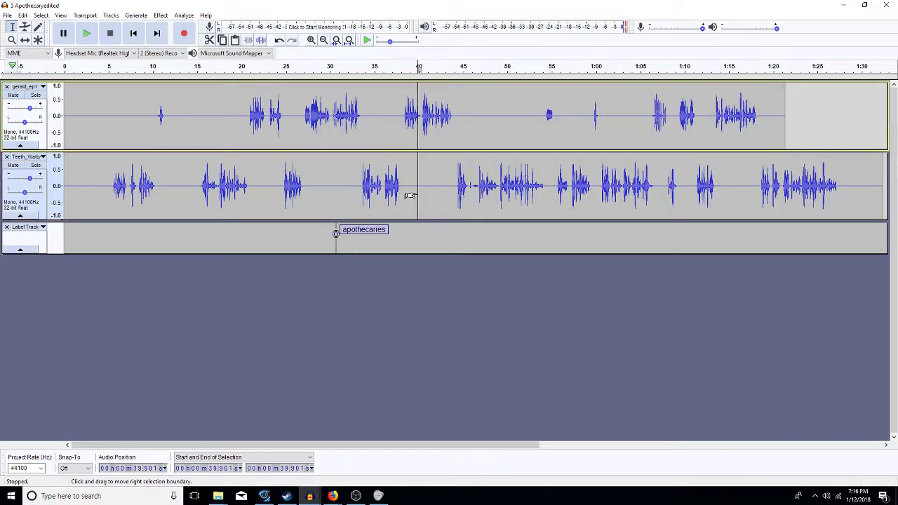
pyautogui.click(436, 181)
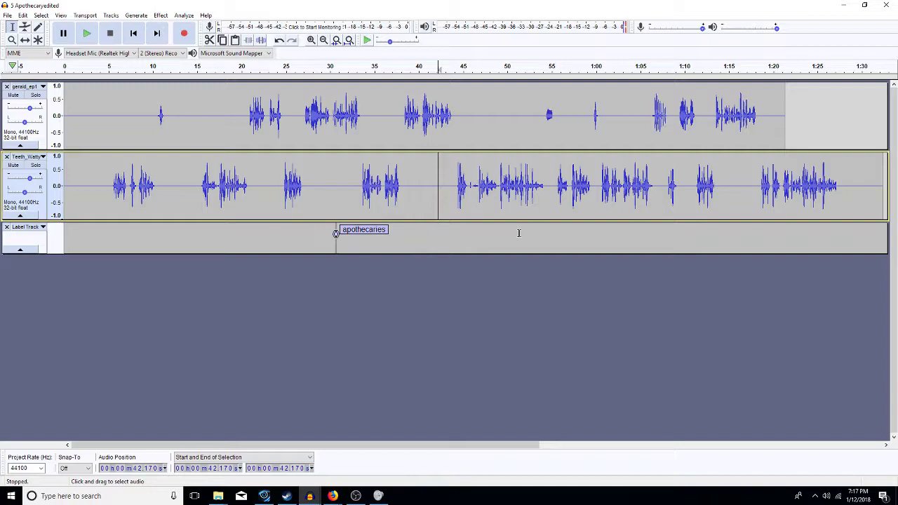
pyautogui.click(465, 132)
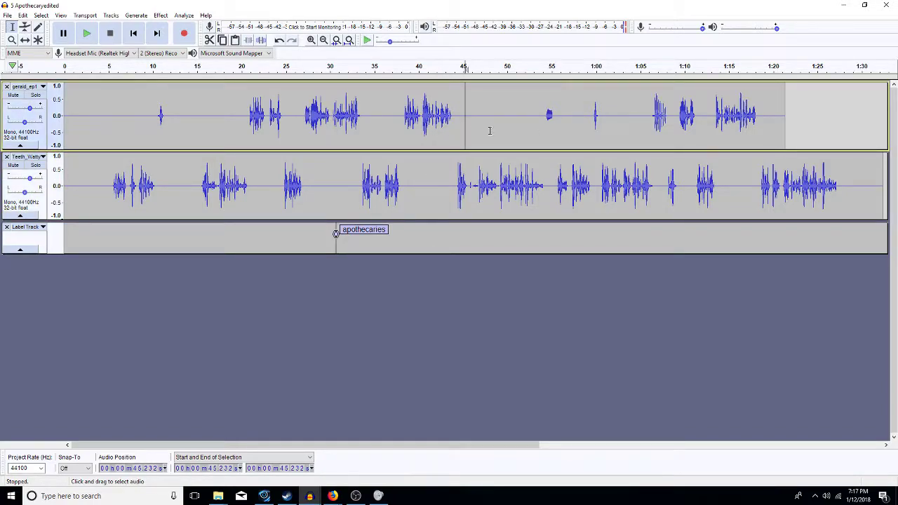
pyautogui.click(545, 121)
pyautogui.click(600, 115)
pyautogui.moveTo(603, 120); pyautogui.dragTo(591, 124)
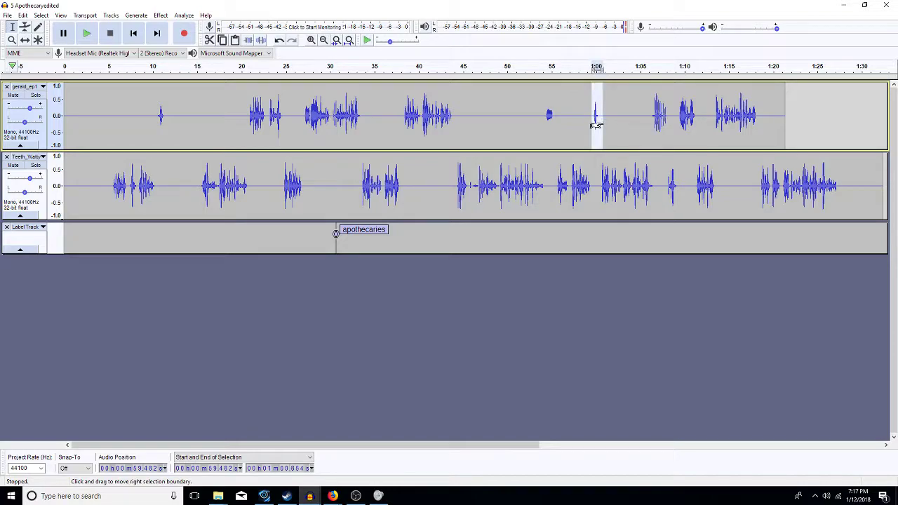
pyautogui.click(498, 171)
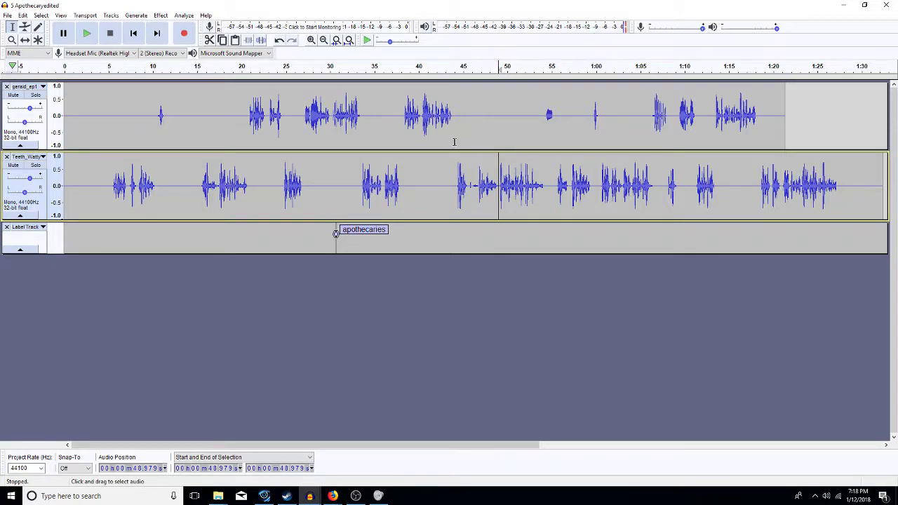
pyautogui.click(401, 118)
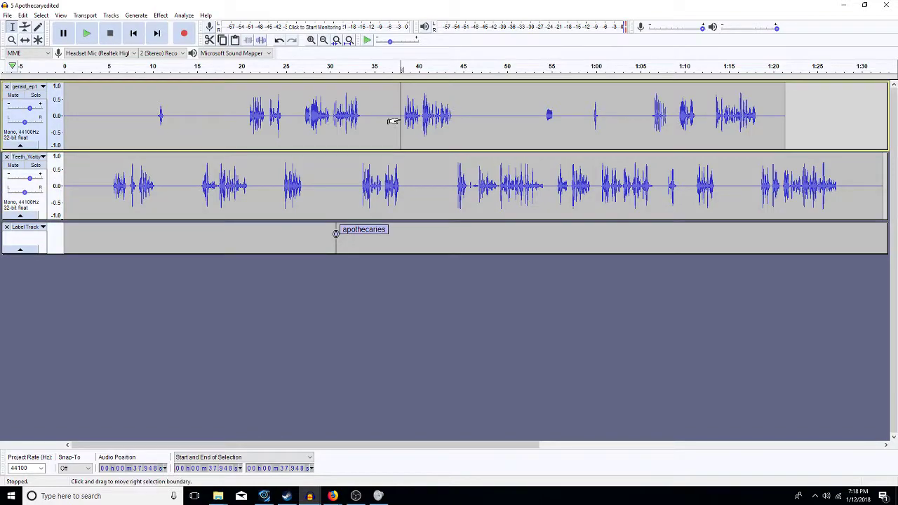
pyautogui.click(351, 176)
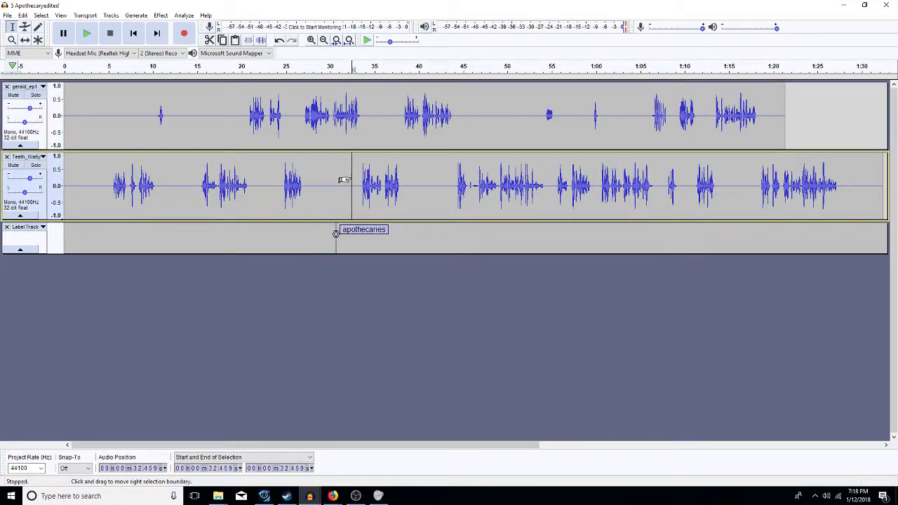
pyautogui.click(302, 180)
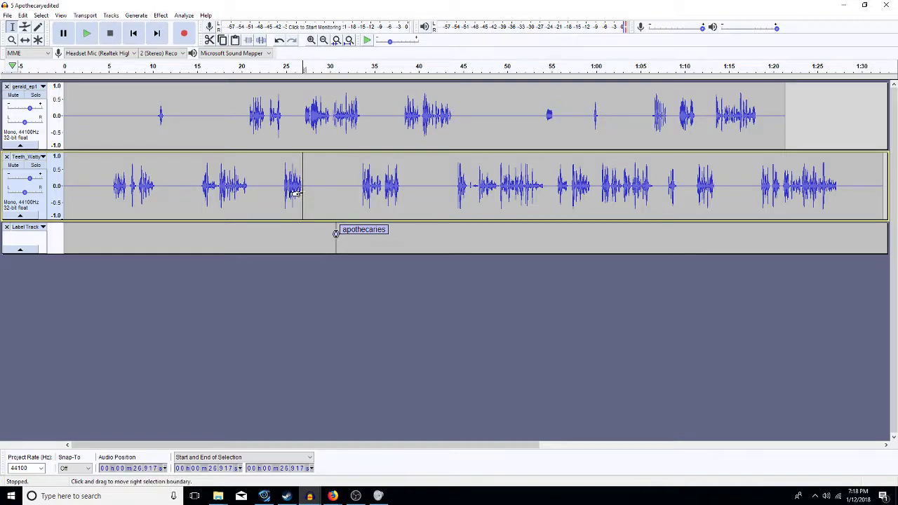
pyautogui.click(248, 171)
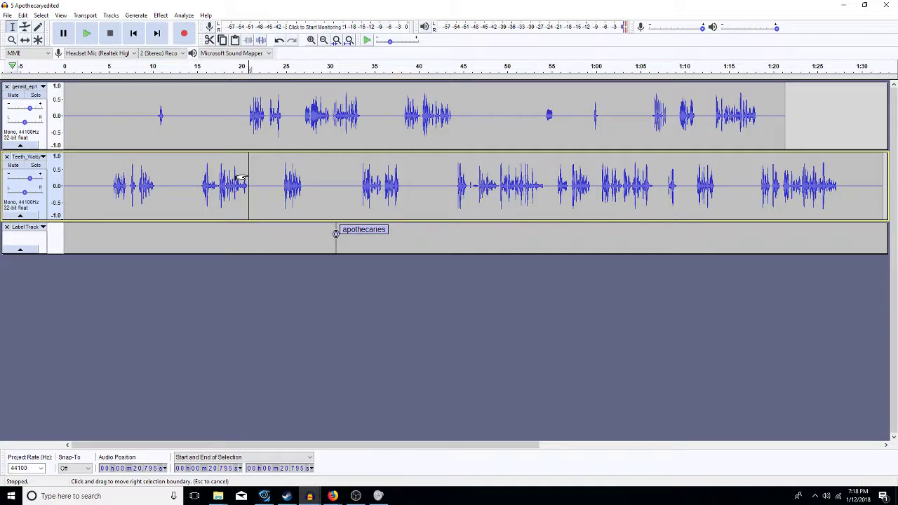
pyautogui.click(281, 187)
pyautogui.click(283, 133)
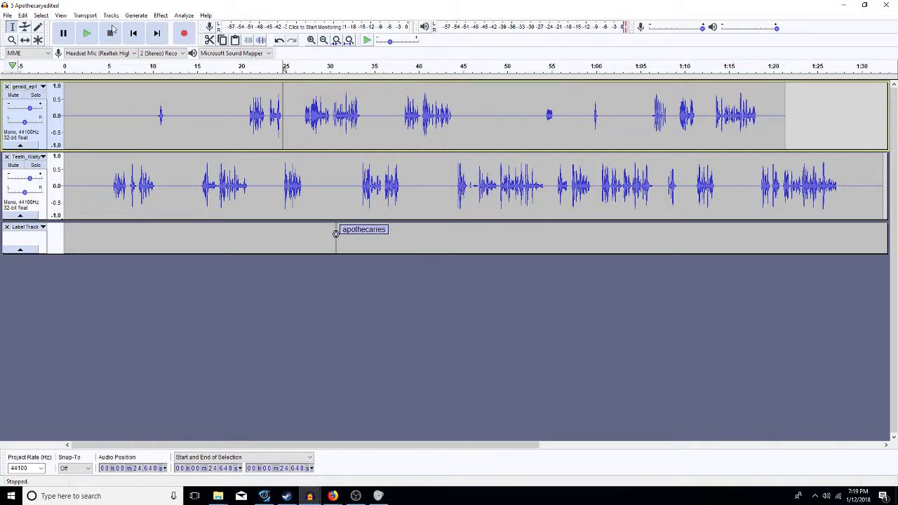
pyautogui.click(109, 126)
pyautogui.click(647, 98)
pyautogui.click(751, 119)
pyautogui.click(768, 122)
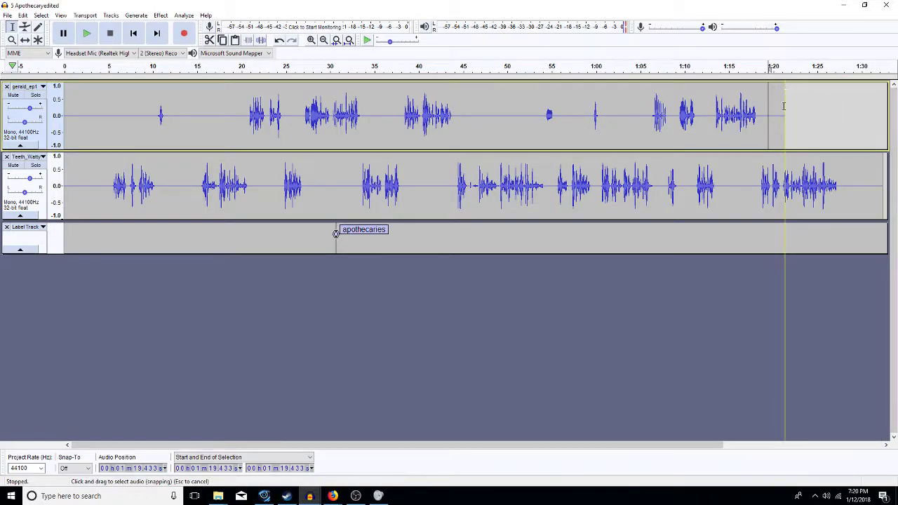
pyautogui.click(814, 130)
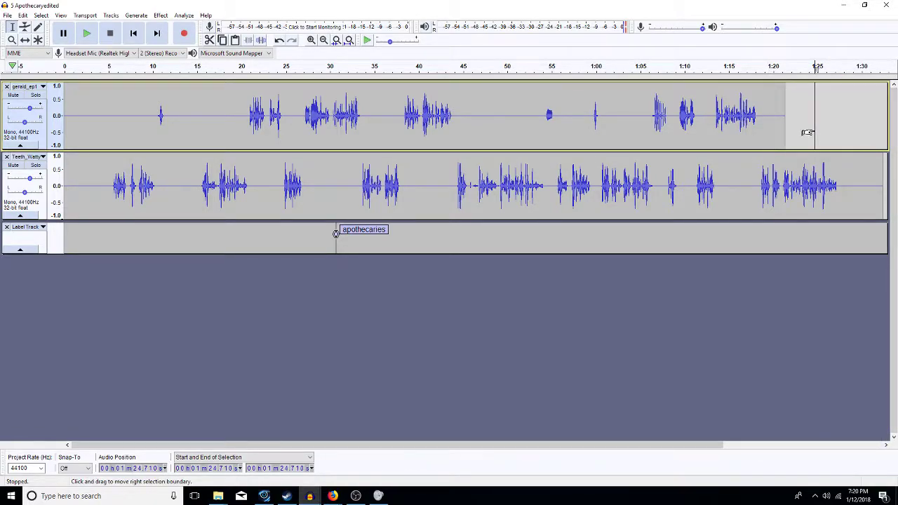
pyautogui.click(761, 106)
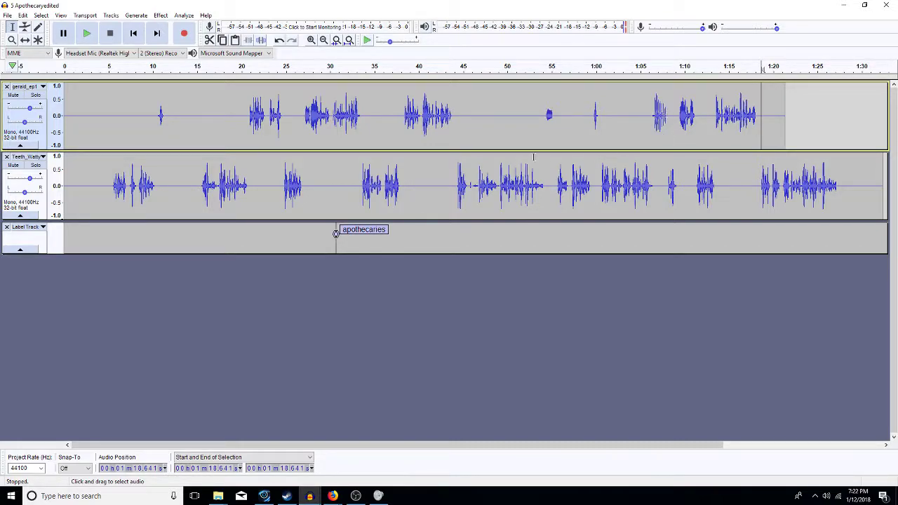
pyautogui.click(456, 186)
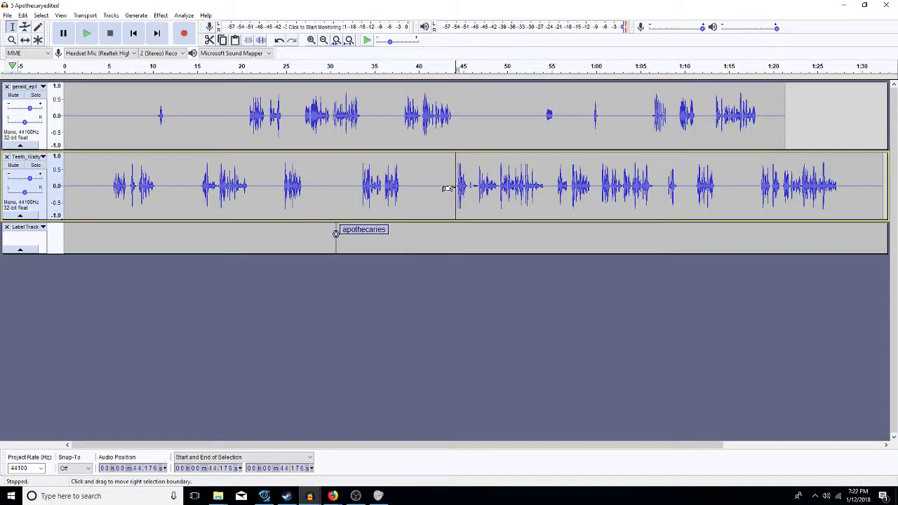
pyautogui.click(454, 140)
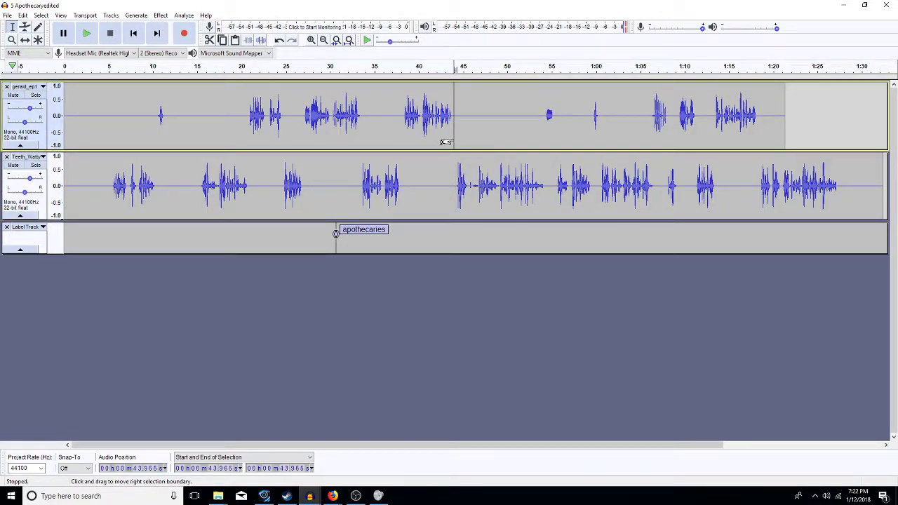
pyautogui.click(453, 177)
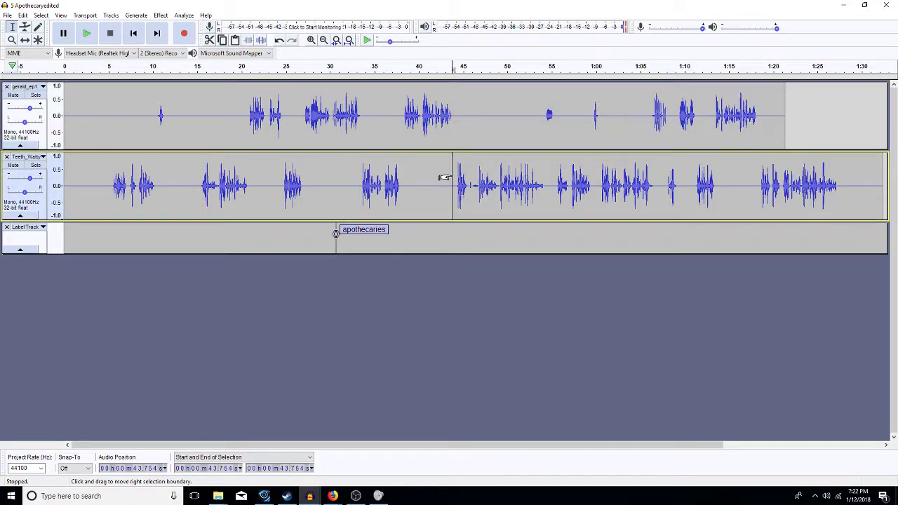
pyautogui.click(452, 143)
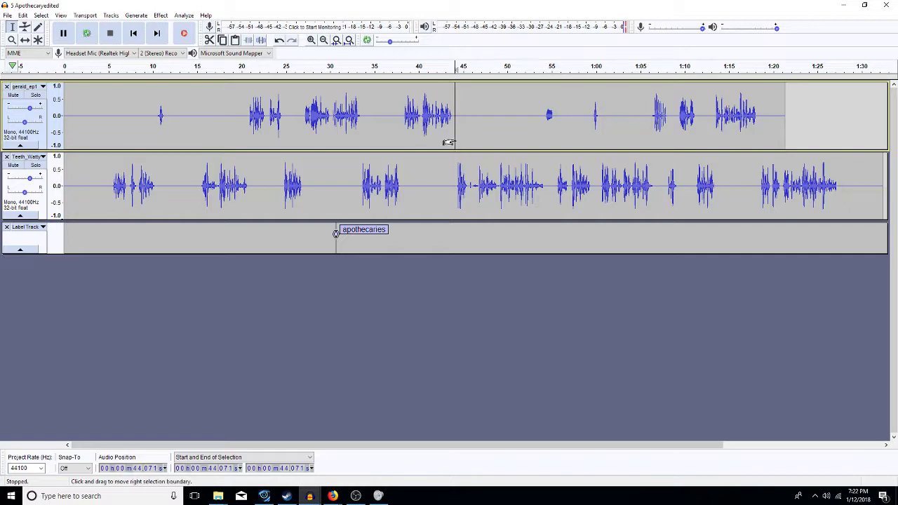
pyautogui.click(455, 139)
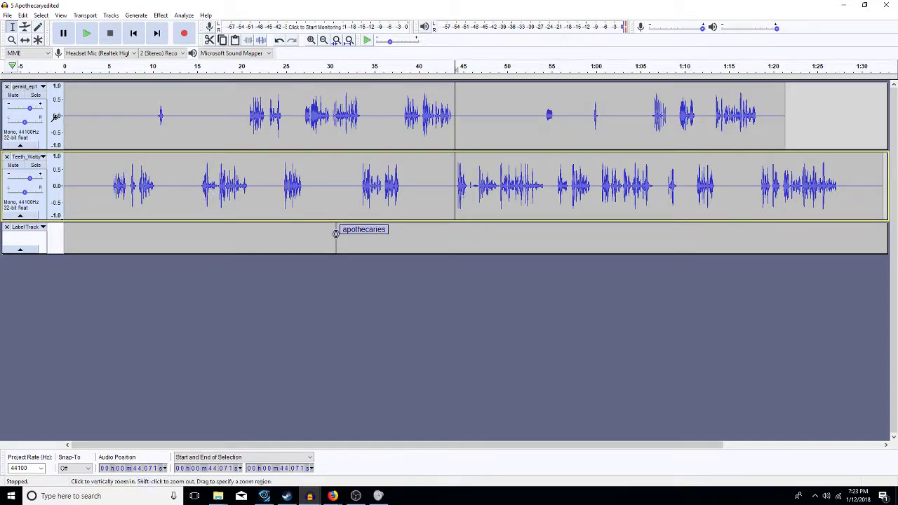
pyautogui.click(247, 131)
pyautogui.hotkey('shift', 'Down')
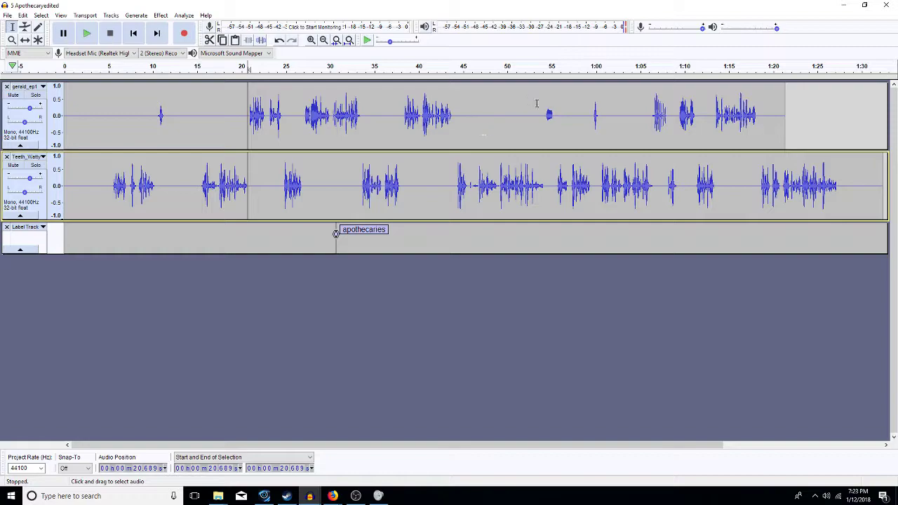
pyautogui.click(763, 126)
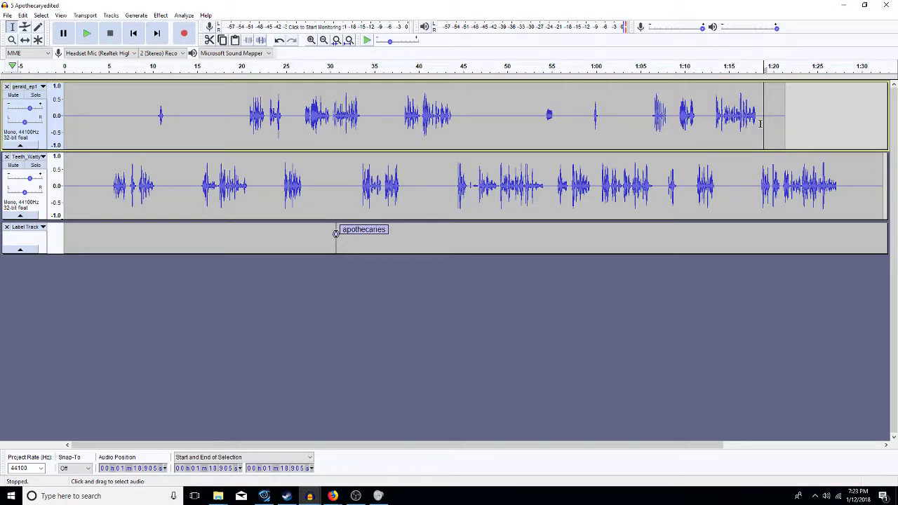
pyautogui.click(756, 127)
pyautogui.click(360, 134)
pyautogui.click(314, 143)
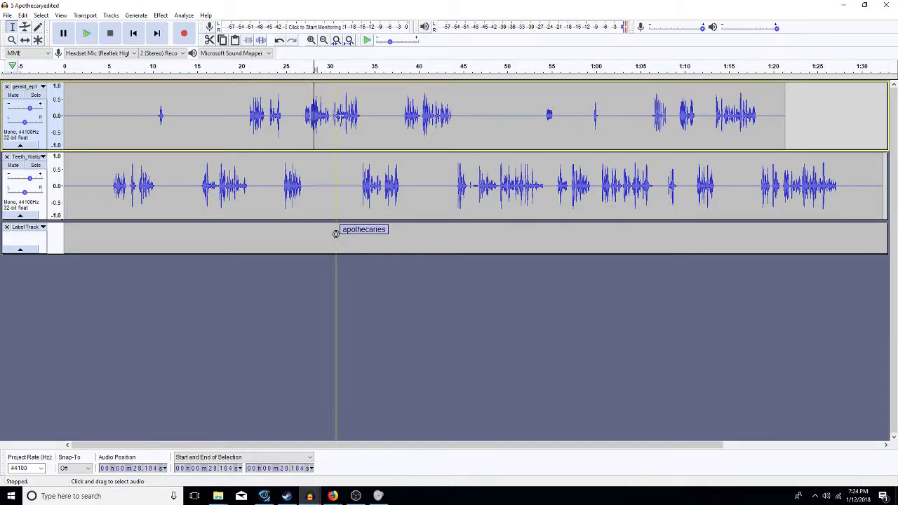
pyautogui.click(365, 123)
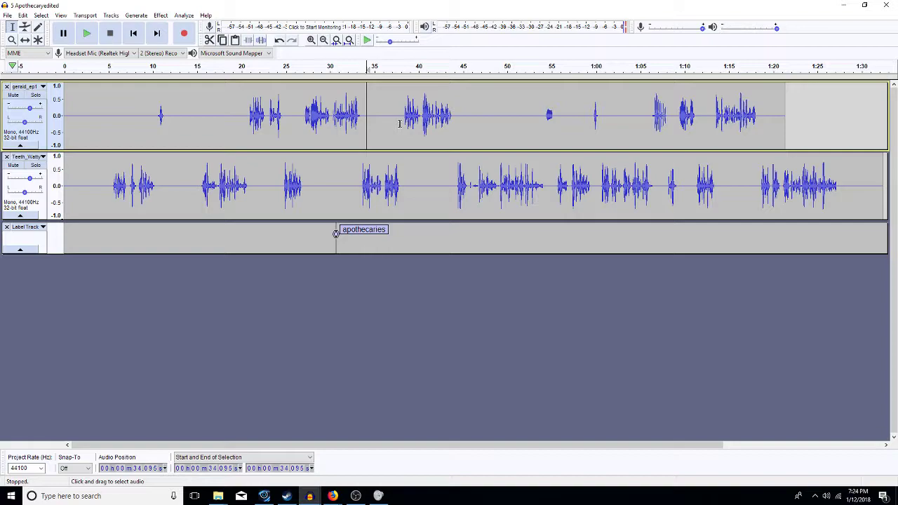
# Step: Lower the gain of both the gerald_ep1 and Teeth_Watty tracks to the midpoint of their gain ranges
pyautogui.moveTo(30, 108); pyautogui.dragTo(21, 113)
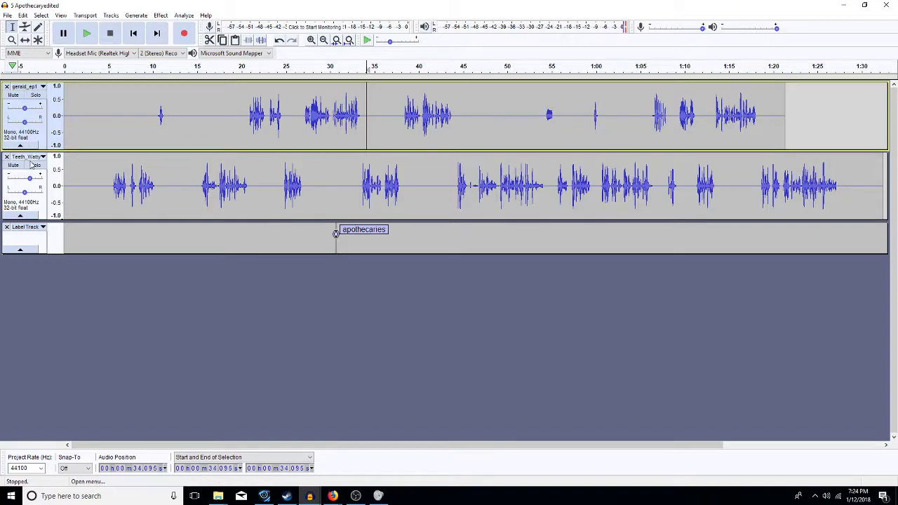
pyautogui.click(28, 181)
pyautogui.moveTo(28, 180); pyautogui.dragTo(24, 181)
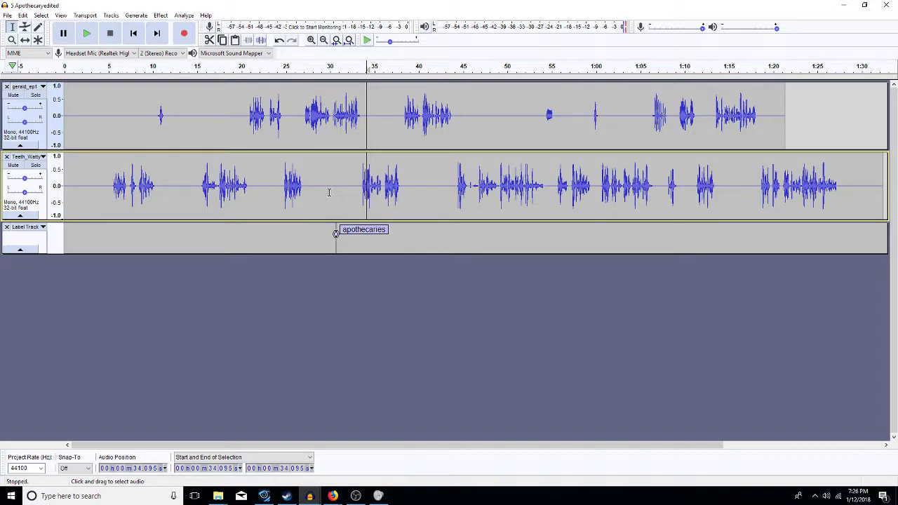
pyautogui.click(318, 234)
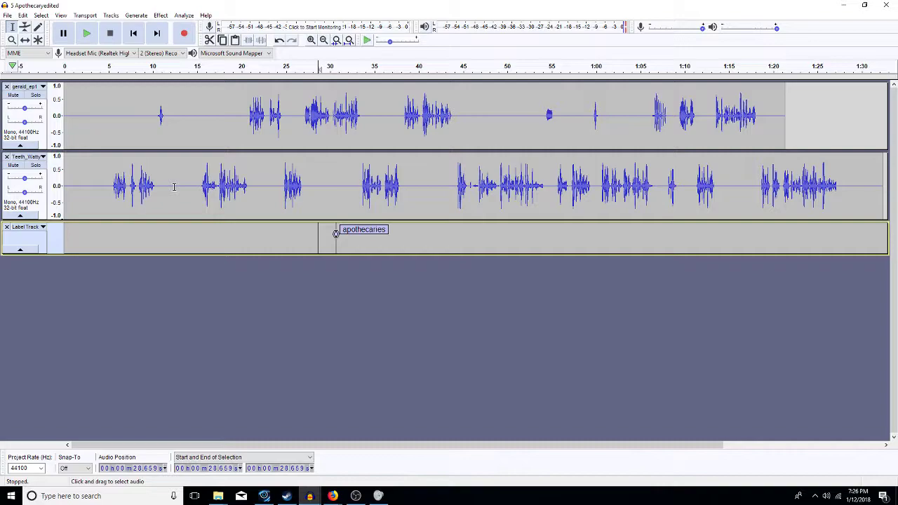
pyautogui.click(261, 181)
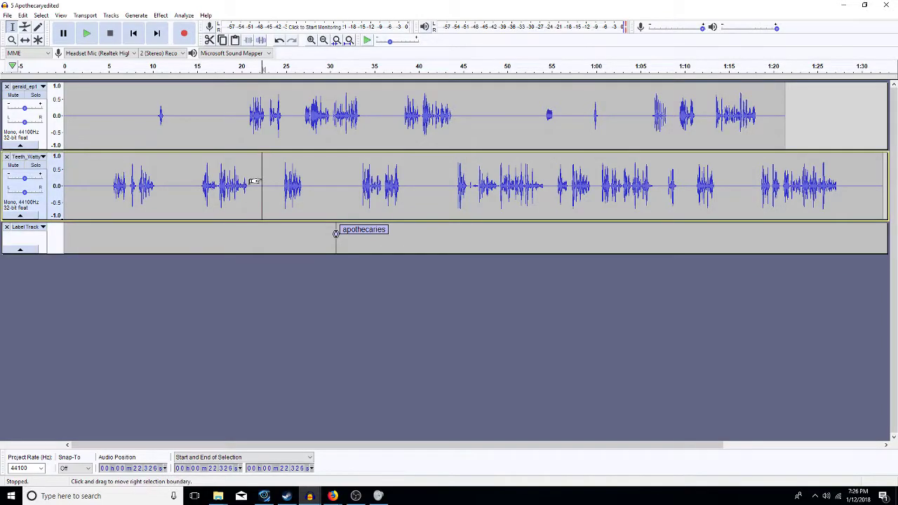
pyautogui.click(251, 182)
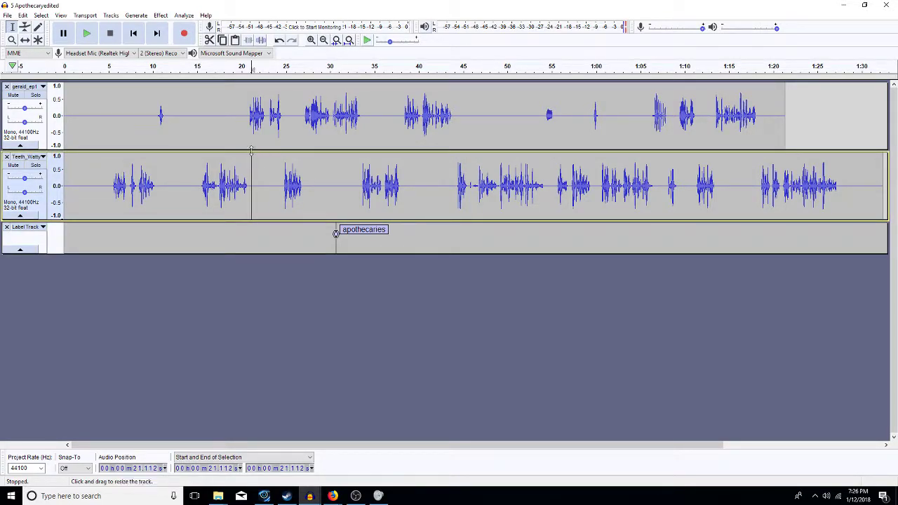
pyautogui.click(248, 129)
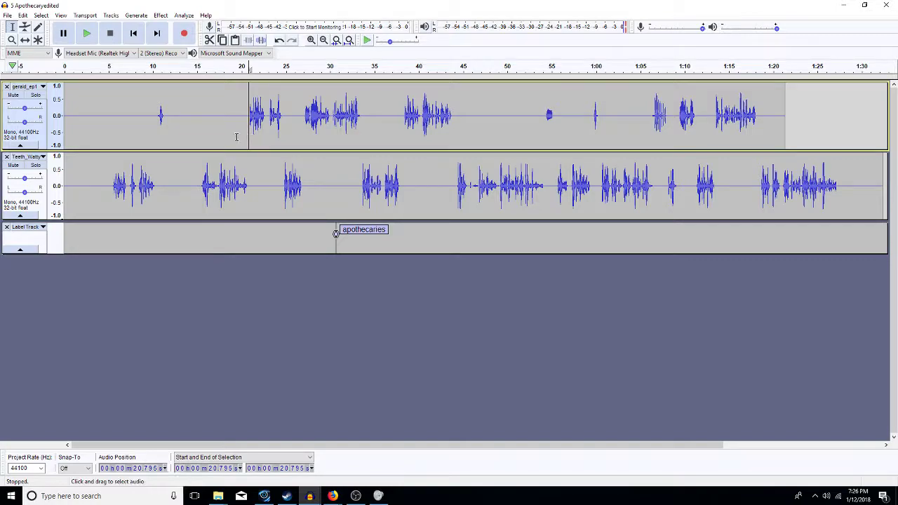
pyautogui.click(198, 136)
pyautogui.click(195, 181)
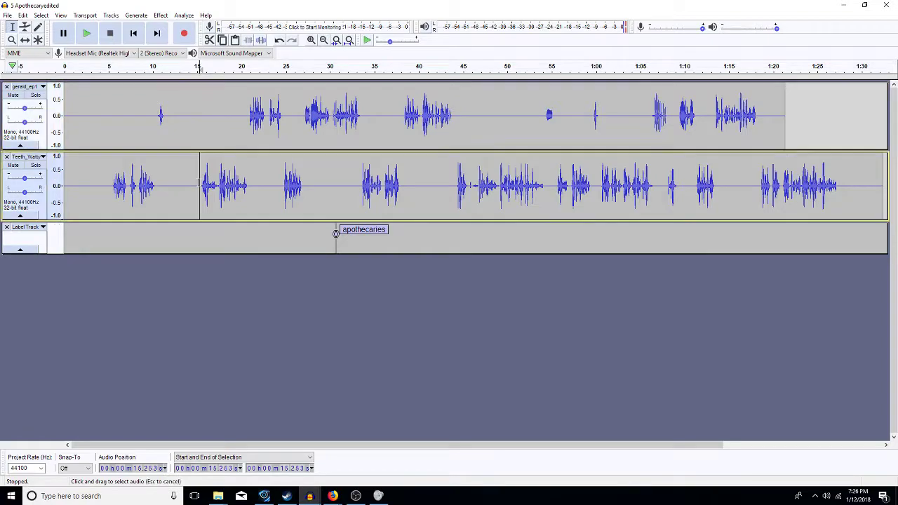
pyautogui.moveTo(162, 116); pyautogui.dragTo(199, 173)
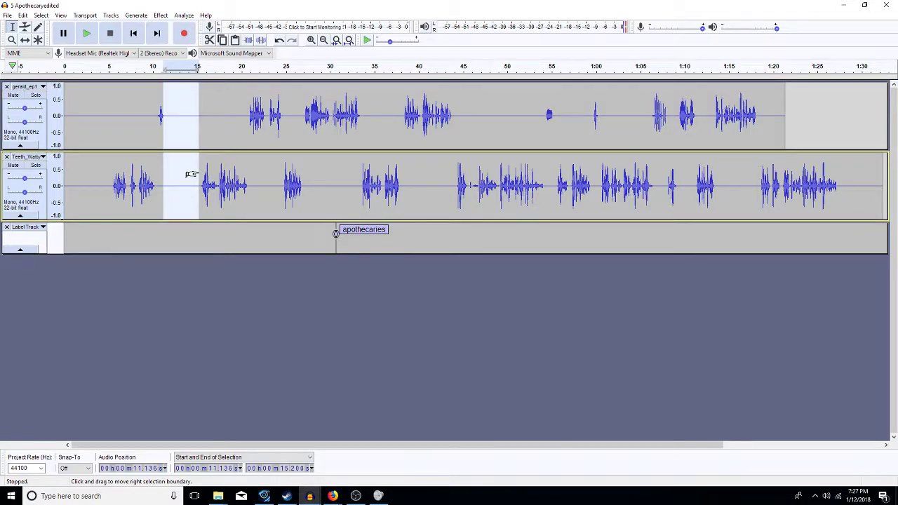
pyautogui.click(229, 133)
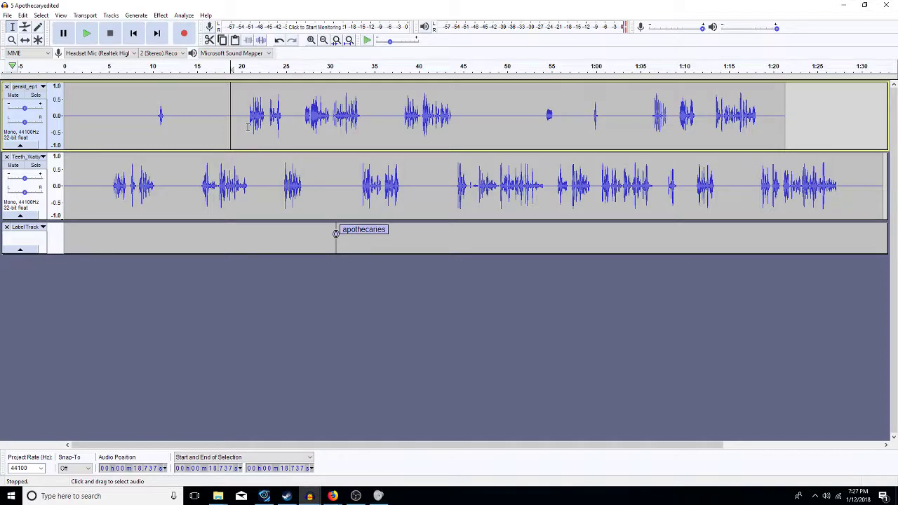
pyautogui.click(401, 136)
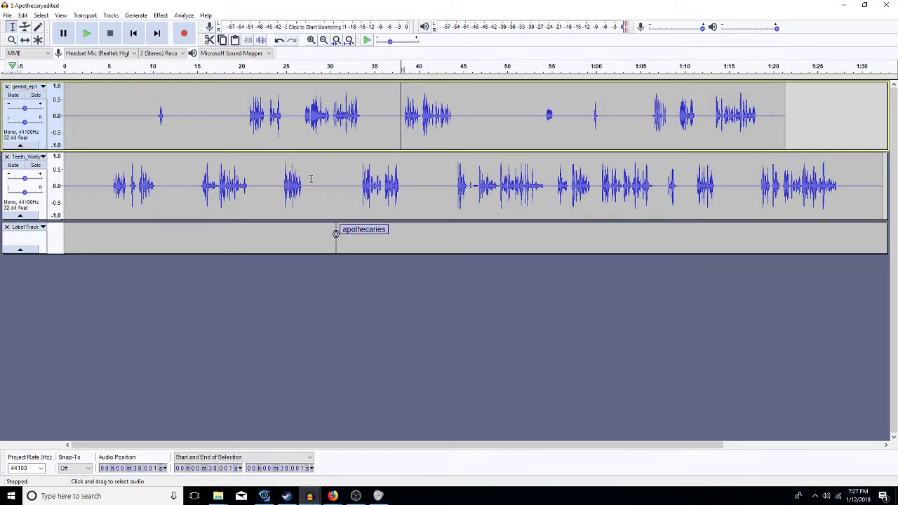
pyautogui.click(303, 123)
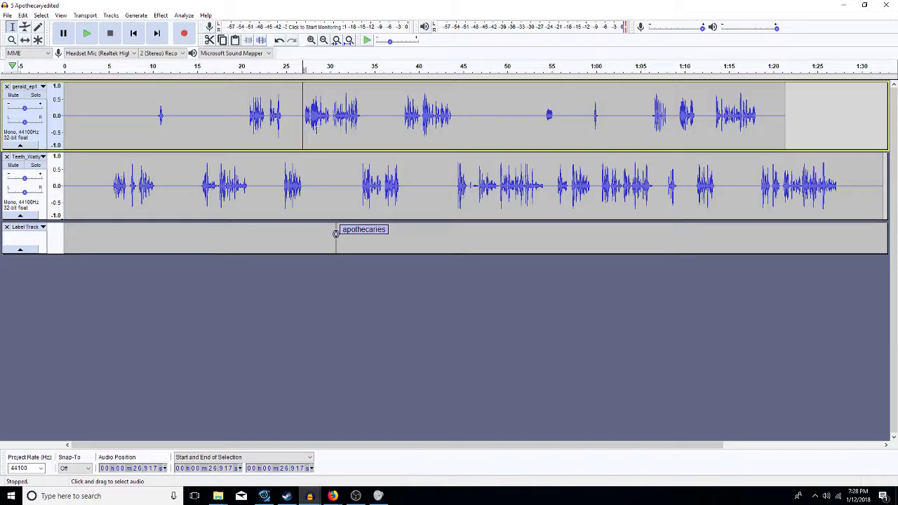
pyautogui.click(401, 121)
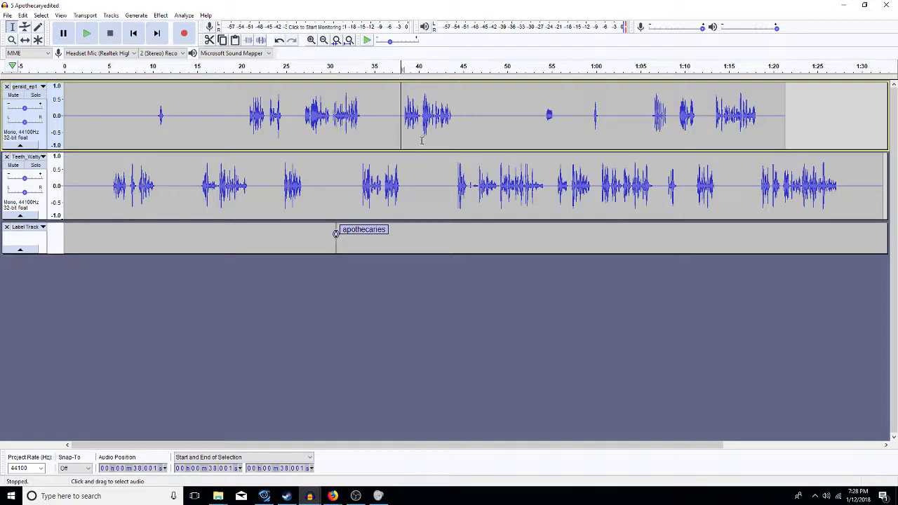
pyautogui.click(453, 136)
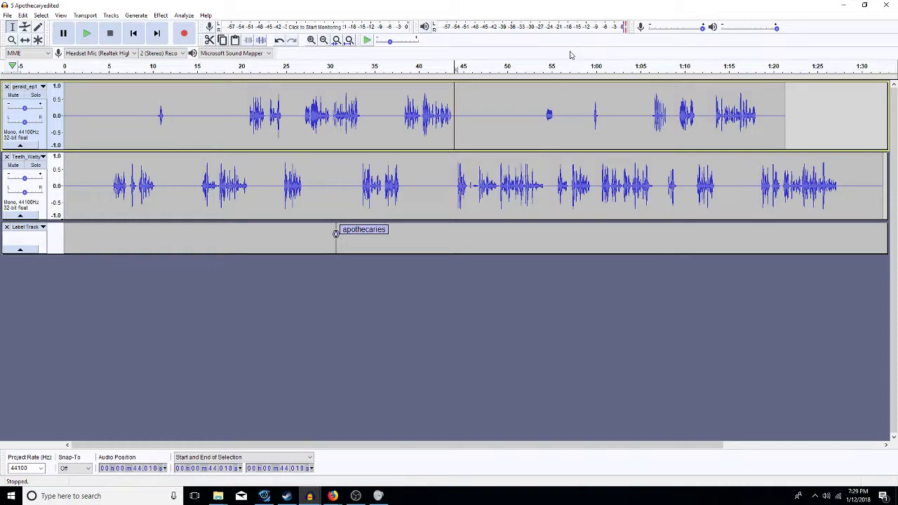
pyautogui.click(365, 126)
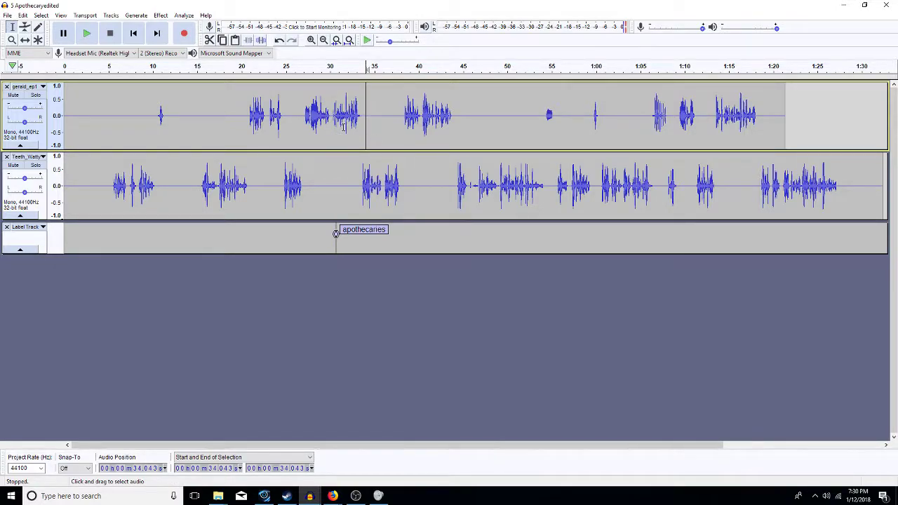
pyautogui.click(324, 129)
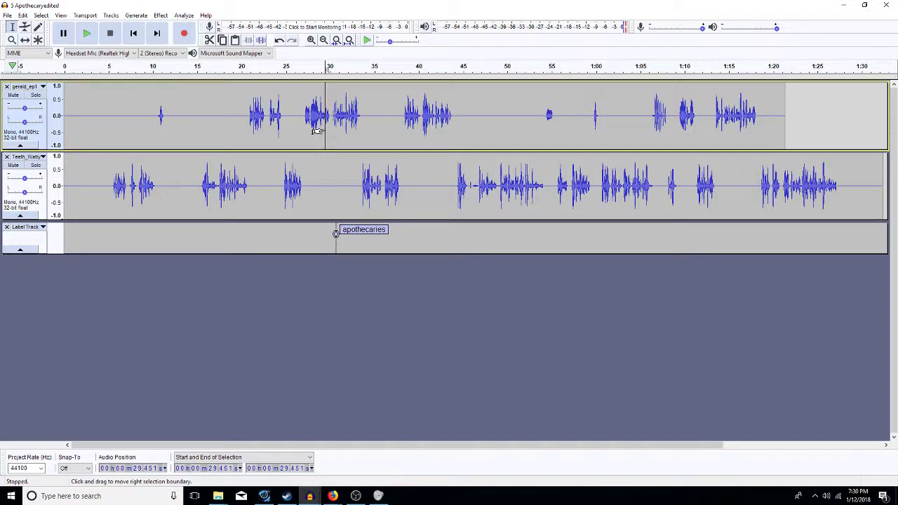
pyautogui.click(282, 163)
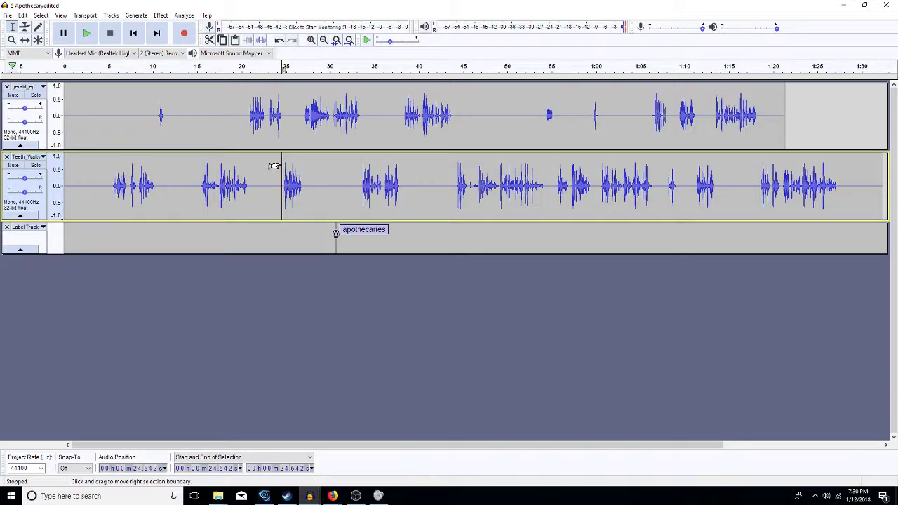
pyautogui.click(303, 119)
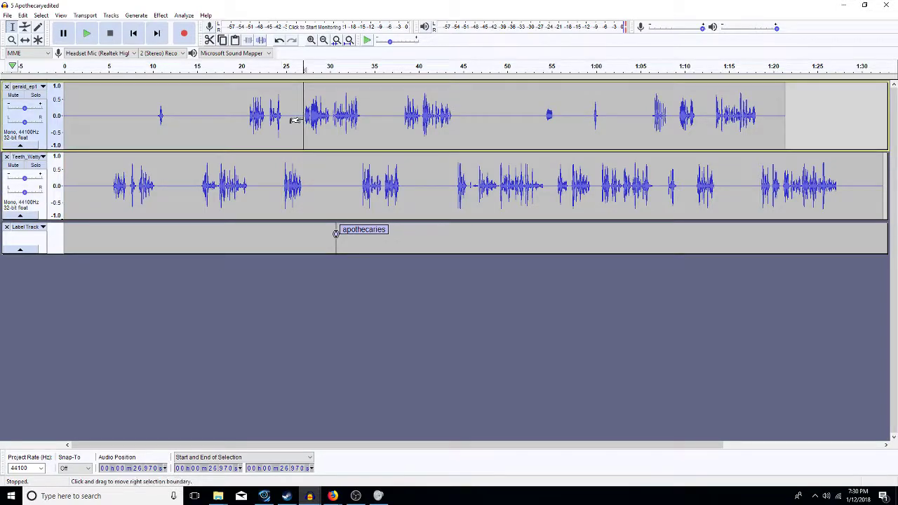
pyautogui.hotkey('shift', 'Down')
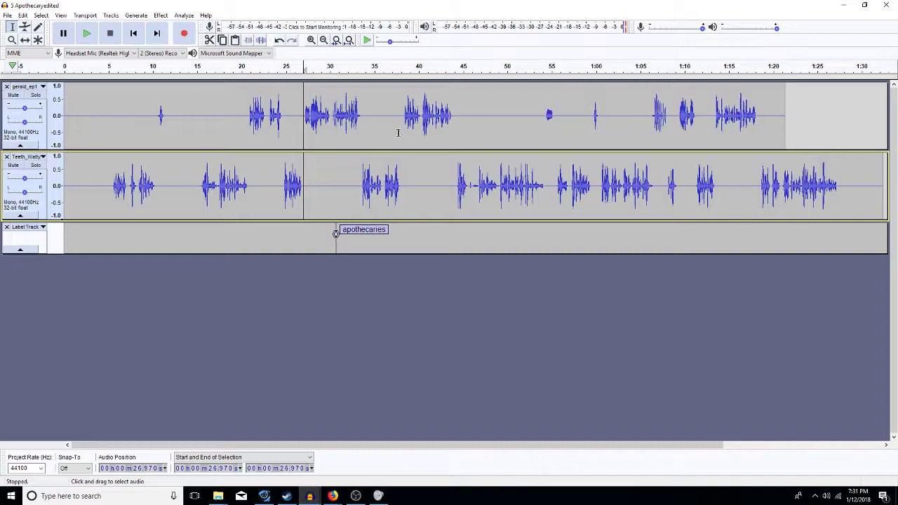
pyautogui.click(401, 133)
pyautogui.hotkey('shift', 'Down')
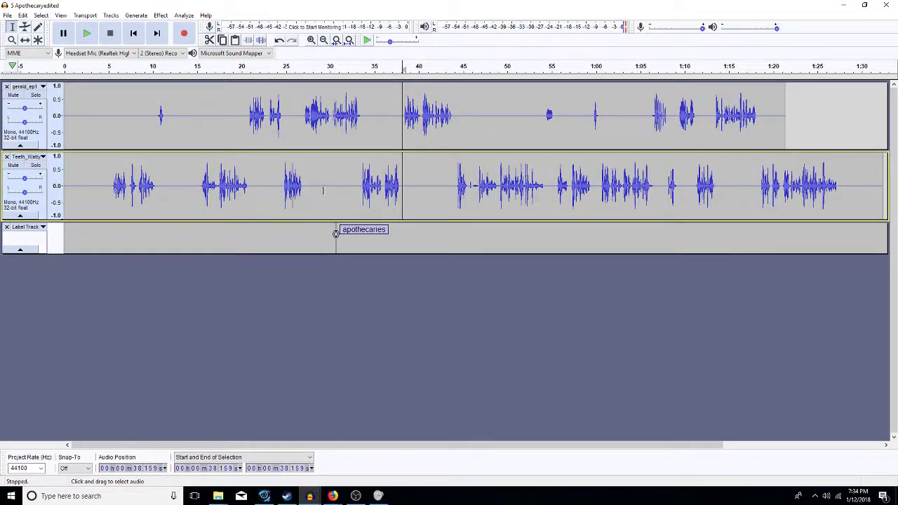
pyautogui.click(200, 184)
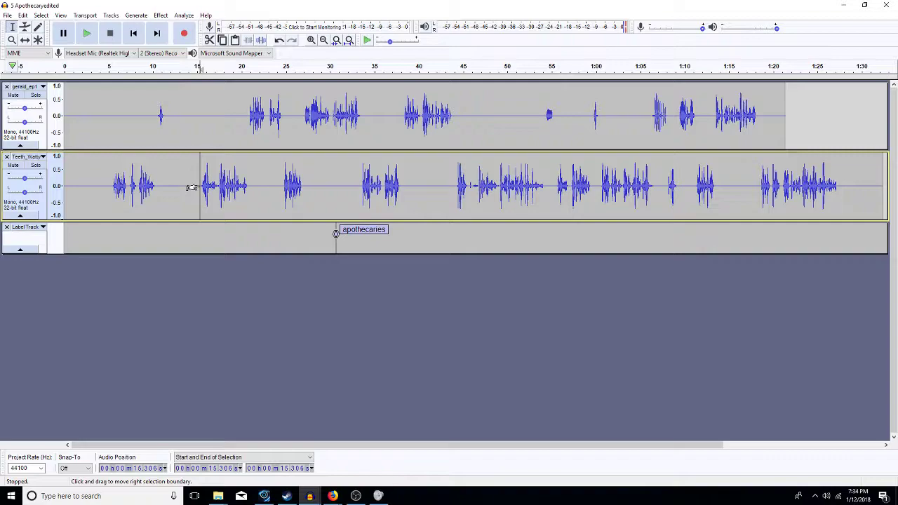
pyautogui.click(100, 182)
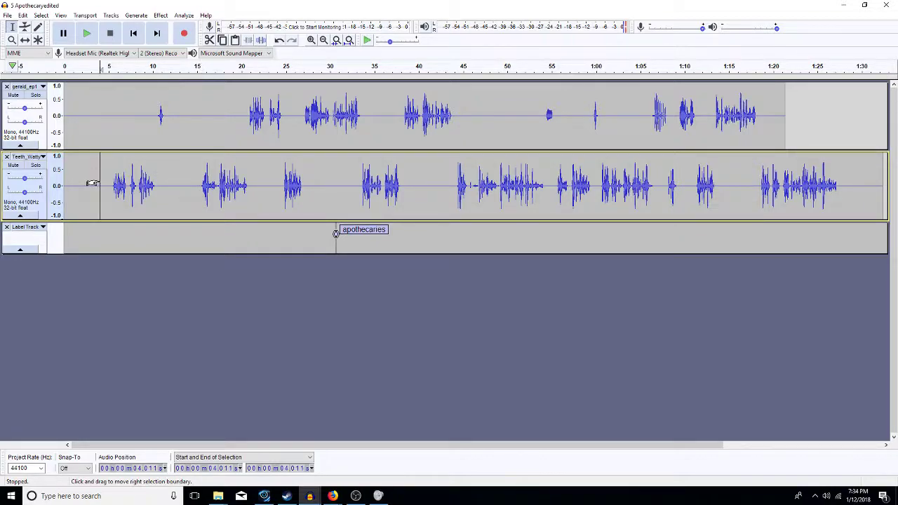